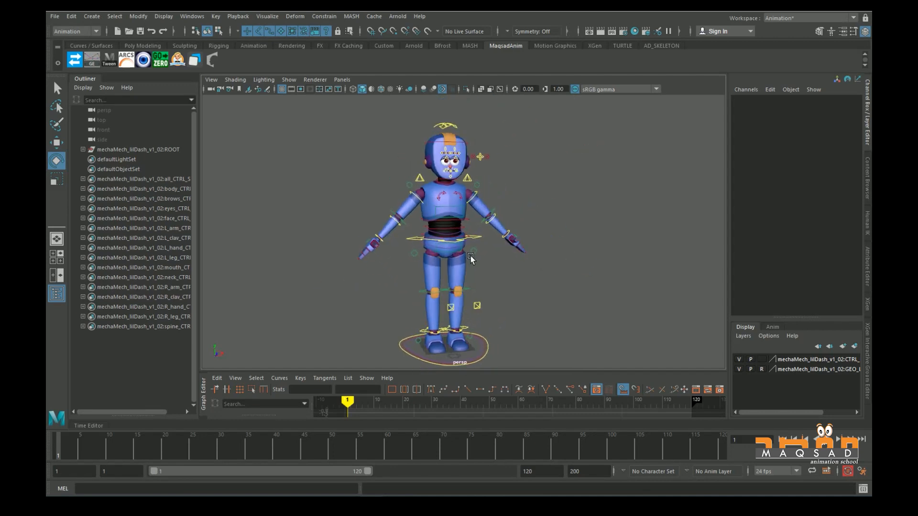
- Examine the character rig from several angles, from the whole body down to the legs and the ground controls
{"action": "left_click_drag", "start_coordinate": [443, 289], "coordinate": [483, 262], "text": "alt"}
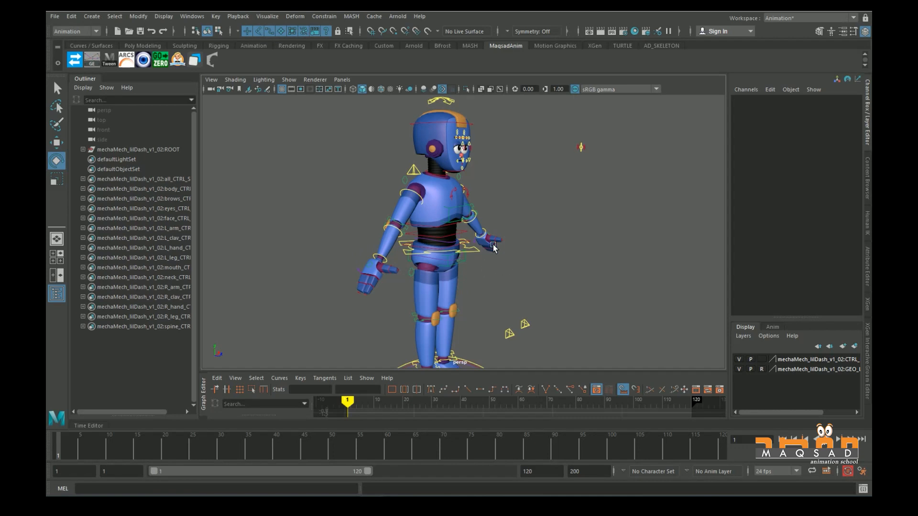
{"action": "left_click_drag", "start_coordinate": [488, 265], "coordinate": [466, 260], "text": "alt"}
{"action": "mouse_move", "coordinate": [466, 261]}
{"action": "right_mouse_down", "text": "alt"}
{"action": "mouse_move", "coordinate": [497, 258]}
{"action": "mouse_move", "coordinate": [471, 273]}
{"action": "right_mouse_up", "text": "alt"}
{"action": "middle_click_drag", "start_coordinate": [485, 359], "coordinate": [487, 250], "text": "alt"}
{"action": "left_click_drag", "start_coordinate": [488, 249], "coordinate": [481, 280], "text": "alt"}
{"action": "mouse_move", "coordinate": [481, 281]}
{"action": "middle_mouse_down", "text": "alt"}
{"action": "mouse_move", "coordinate": [482, 327]}
{"action": "mouse_move", "coordinate": [481, 275]}
{"action": "middle_mouse_up", "text": "alt"}
{"action": "right_click_drag", "start_coordinate": [481, 275], "coordinate": [506, 293], "text": "alt"}
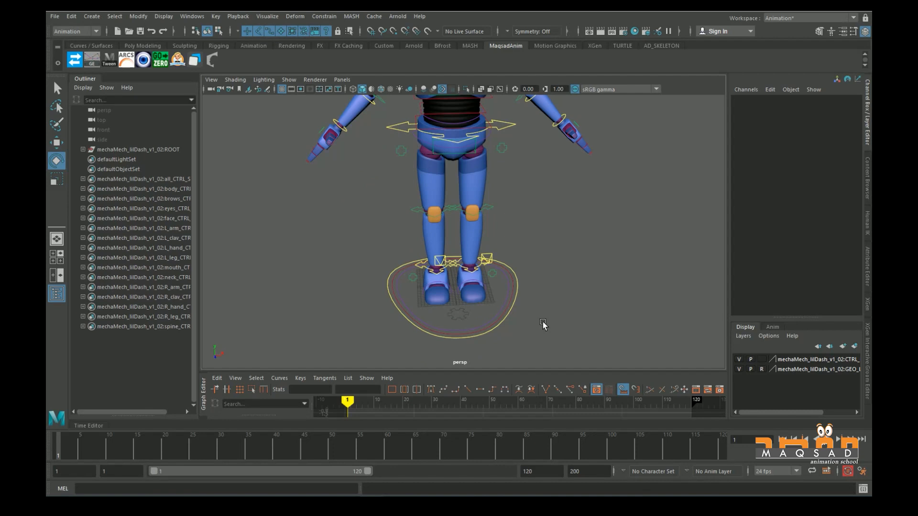
- Select the inner master_03 ring and the outer master_01 ring around the feet in turn to compare their channels
{"action": "left_click", "coordinate": [517, 287]}
{"action": "left_click_drag", "start_coordinate": [525, 294], "coordinate": [519, 311], "text": "alt"}
{"action": "middle_click_drag", "start_coordinate": [518, 308], "coordinate": [531, 281], "text": "alt"}
{"action": "right_click_drag", "start_coordinate": [531, 281], "coordinate": [565, 279], "text": "alt"}
{"action": "middle_click_drag", "start_coordinate": [565, 280], "coordinate": [558, 262], "text": "alt"}
{"action": "left_click", "coordinate": [585, 288]}
{"action": "left_click", "coordinate": [580, 292]}
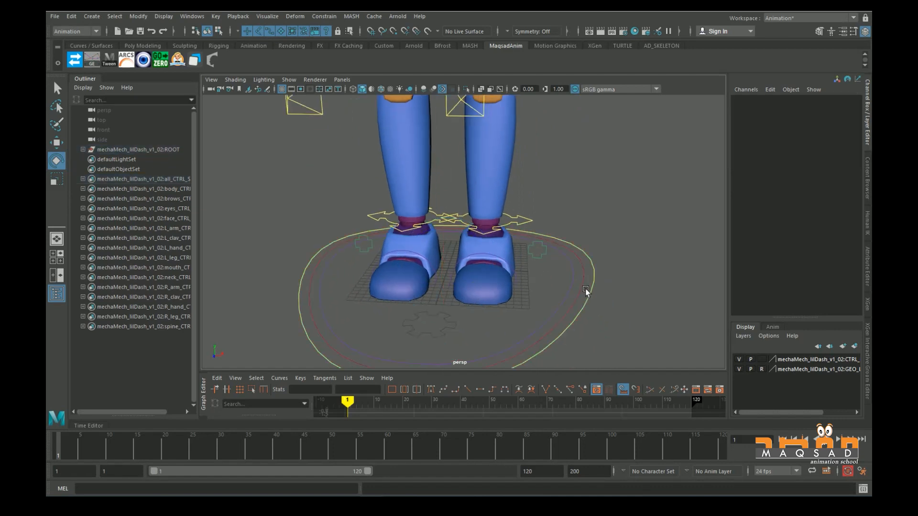
{"action": "left_click", "coordinate": [564, 294]}
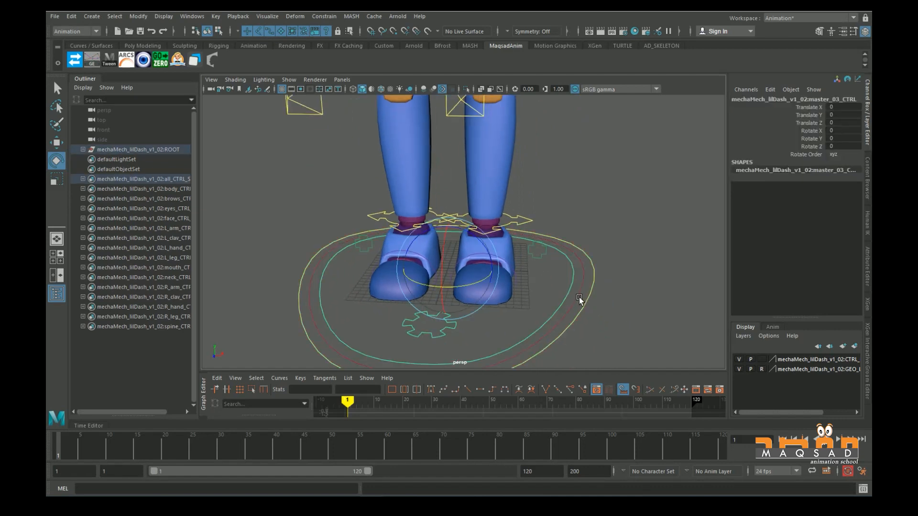
{"action": "left_click", "coordinate": [597, 295]}
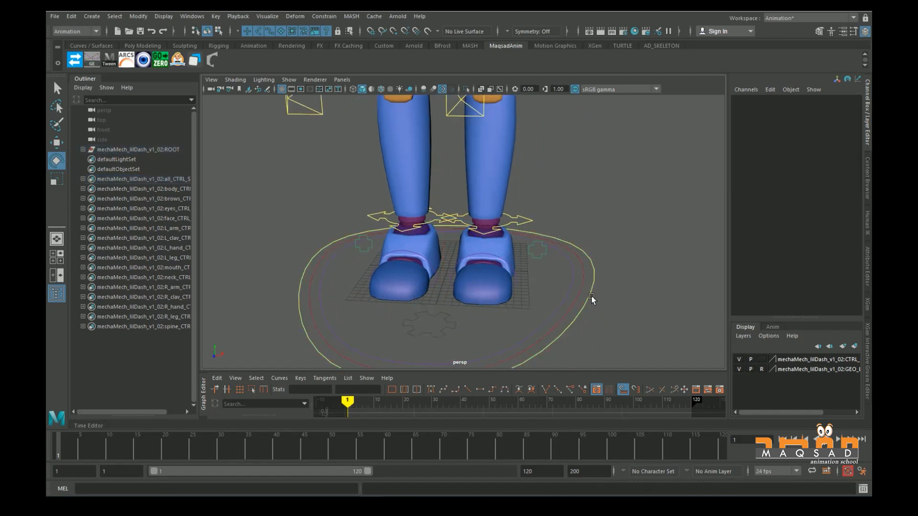
{"action": "left_click", "coordinate": [592, 296]}
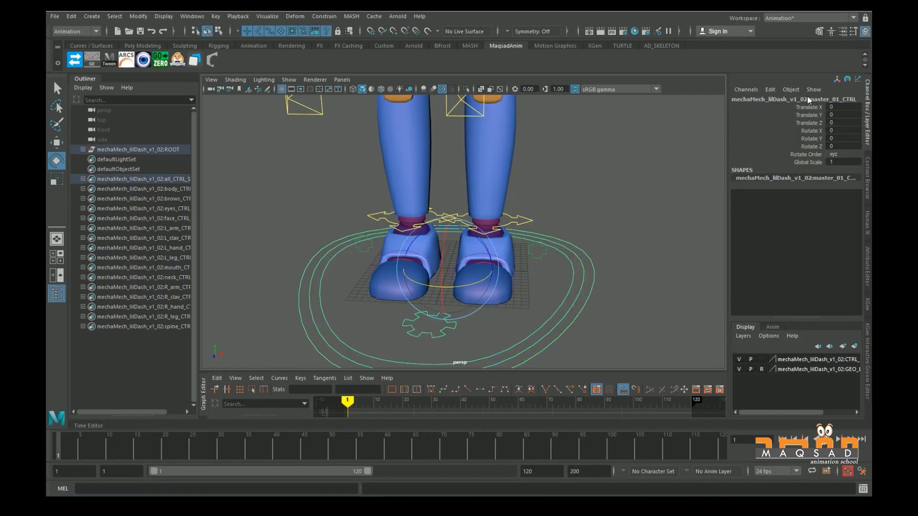
- Select the inner master_03 ring again to check its channels, and clear the selection
{"action": "left_click", "coordinate": [569, 312]}
{"action": "left_click", "coordinate": [560, 303]}
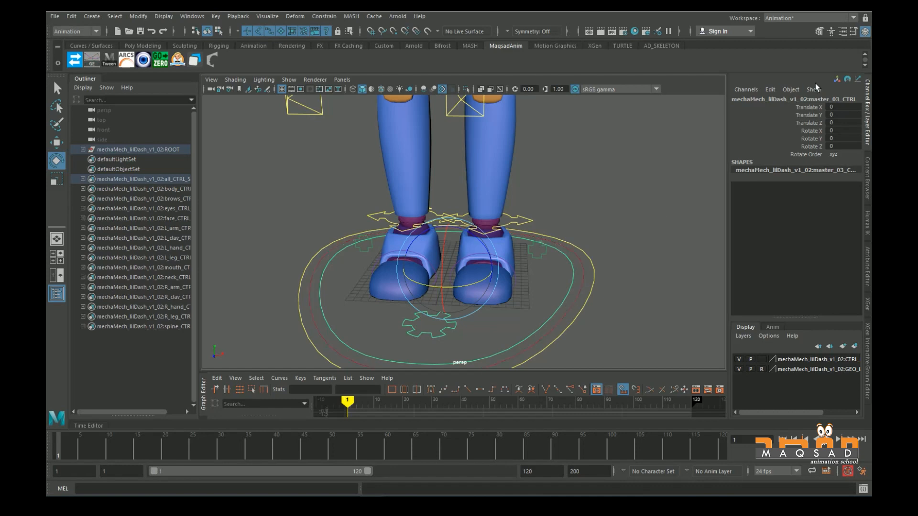
{"action": "scroll", "coordinate": [597, 274], "scroll_direction": "down", "scroll_amount": 2}
{"action": "left_click", "coordinate": [560, 285]}
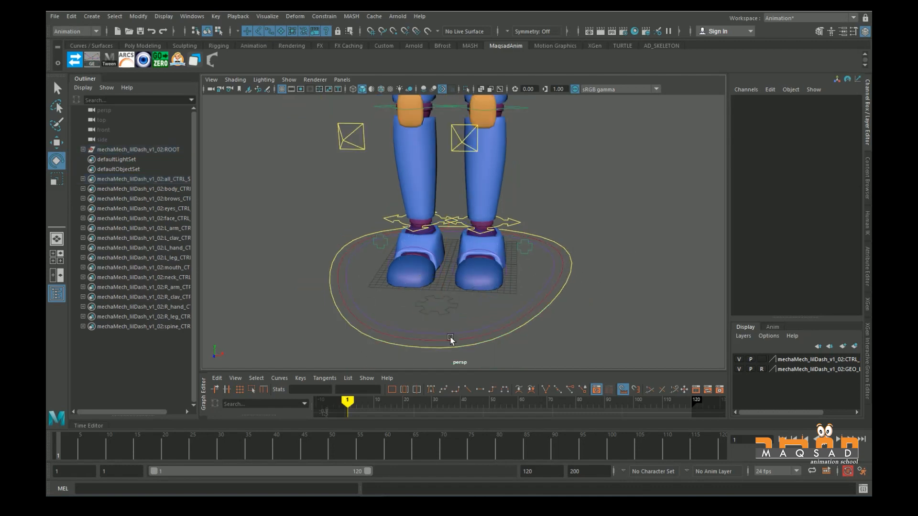
- Try resizing the whole character with the outer master_01 control's Global Scale, and undo the changes
{"action": "left_click", "coordinate": [562, 291]}
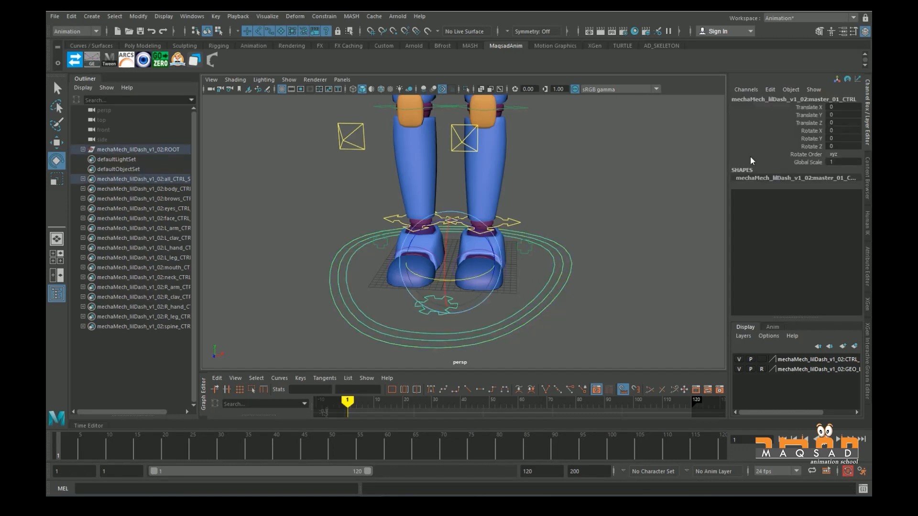
{"action": "left_click", "coordinate": [817, 162]}
{"action": "scroll", "coordinate": [567, 174], "scroll_direction": "down", "scroll_amount": 5}
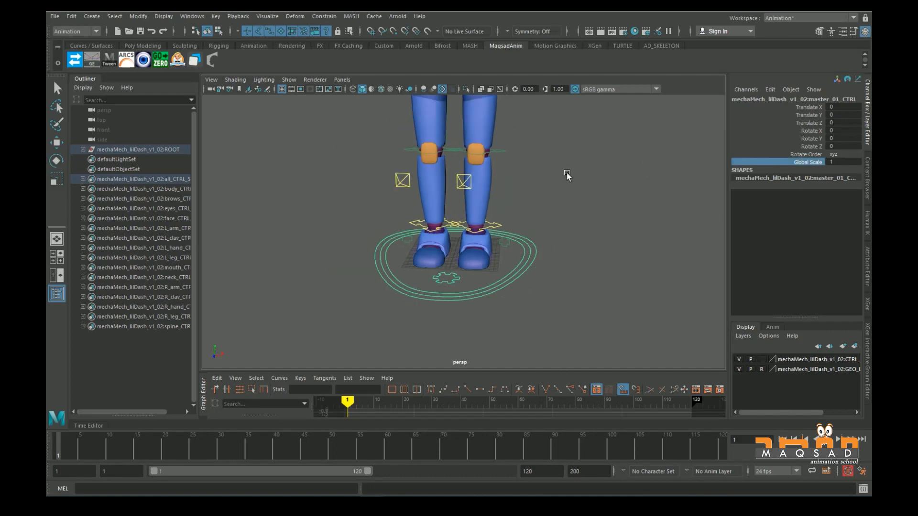
{"action": "scroll", "coordinate": [564, 249], "scroll_direction": "down", "scroll_amount": 4}
{"action": "middle_click_drag", "start_coordinate": [576, 260], "coordinate": [574, 260]}
{"action": "key", "text": "ctrl+z"}
{"action": "key", "text": "ctrl+z"}
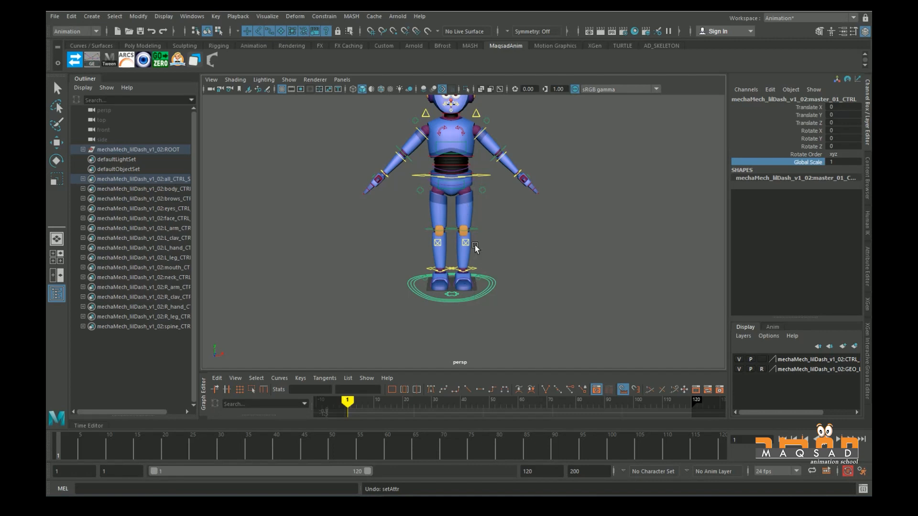
{"action": "middle_click_drag", "start_coordinate": [471, 246], "coordinate": [484, 296]}
{"action": "key", "text": "ctrl+z"}
- Look at the rig from other angles and clear the master control selection
{"action": "left_click_drag", "start_coordinate": [485, 282], "coordinate": [543, 281], "text": "alt"}
{"action": "left_click_drag", "start_coordinate": [497, 325], "coordinate": [425, 297], "text": "alt"}
{"action": "middle_click_drag", "start_coordinate": [454, 272], "coordinate": [462, 209], "text": "alt"}
{"action": "right_click_drag", "start_coordinate": [466, 258], "coordinate": [509, 300], "text": "alt"}
{"action": "left_click_drag", "start_coordinate": [509, 300], "coordinate": [482, 283], "text": "alt"}
{"action": "right_click_drag", "start_coordinate": [523, 225], "coordinate": [512, 264], "text": "alt"}
{"action": "left_click_drag", "start_coordinate": [512, 265], "coordinate": [513, 289], "text": "alt"}
{"action": "left_click", "coordinate": [513, 290]}
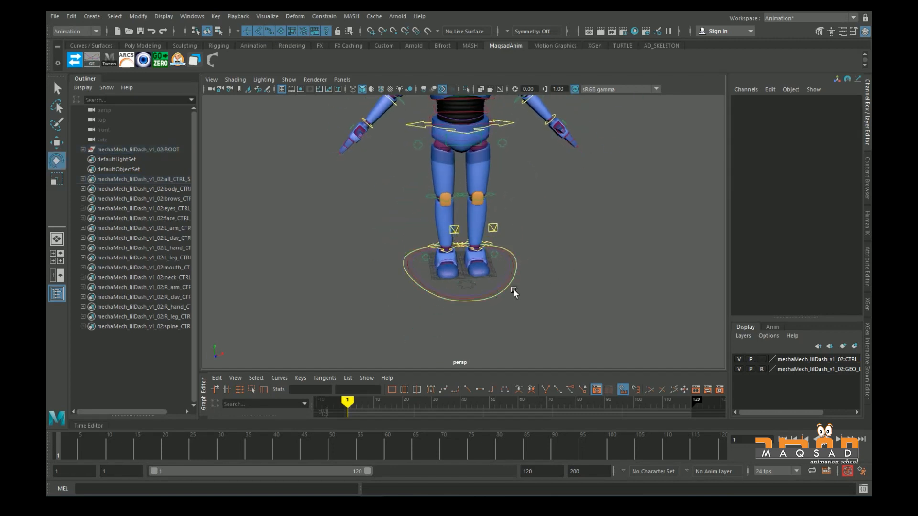
- Select the gear-shaped options control in front of the feet and review its control visibility and style attributes
{"action": "scroll", "coordinate": [507, 290], "scroll_direction": "up", "scroll_amount": 3}
{"action": "middle_click_drag", "start_coordinate": [479, 311], "coordinate": [472, 256], "text": "alt"}
{"action": "scroll", "coordinate": [471, 257], "scroll_direction": "up", "scroll_amount": 1}
{"action": "mouse_move", "coordinate": [471, 256]}
{"action": "left_mouse_down", "text": "alt"}
{"action": "mouse_move", "coordinate": [470, 276]}
{"action": "mouse_move", "coordinate": [478, 268]}
{"action": "left_mouse_up", "text": "alt"}
{"action": "left_click", "coordinate": [492, 301]}
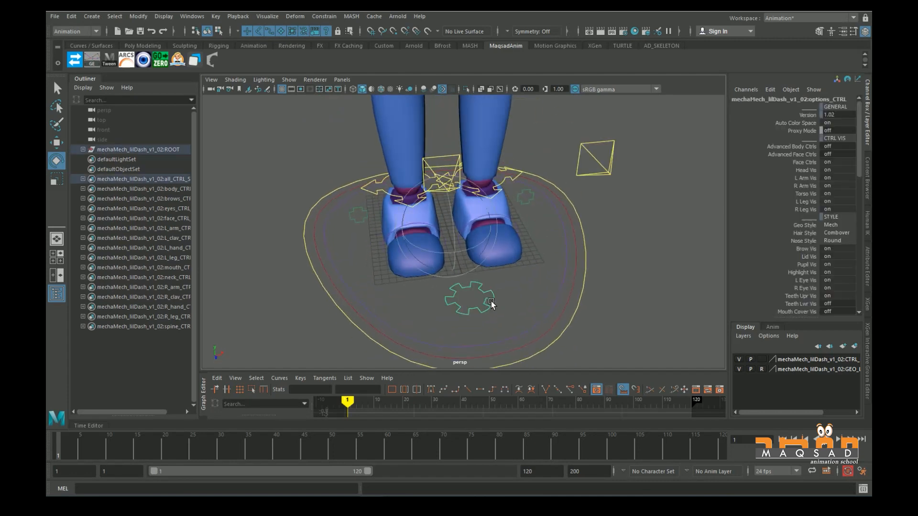
{"action": "left_click", "coordinate": [462, 295]}
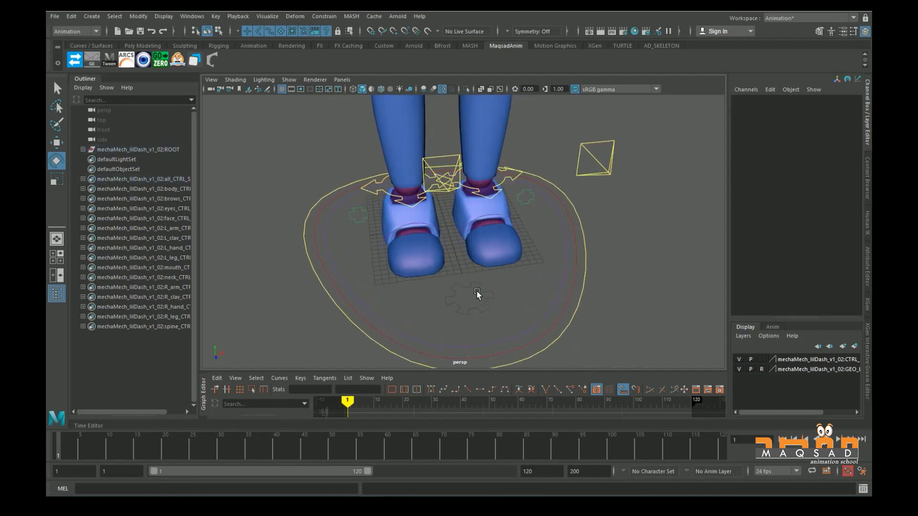
{"action": "left_click", "coordinate": [477, 288]}
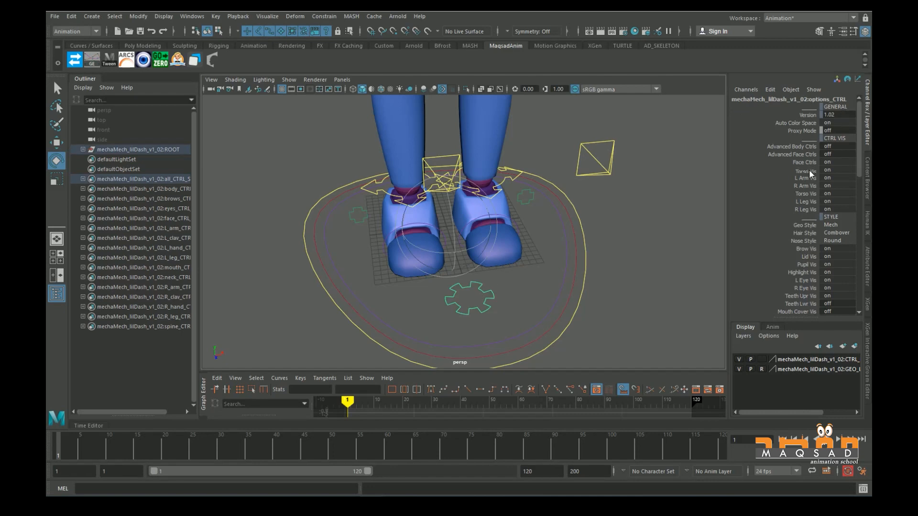
{"action": "scroll", "coordinate": [807, 185], "scroll_direction": "down", "scroll_amount": 3}
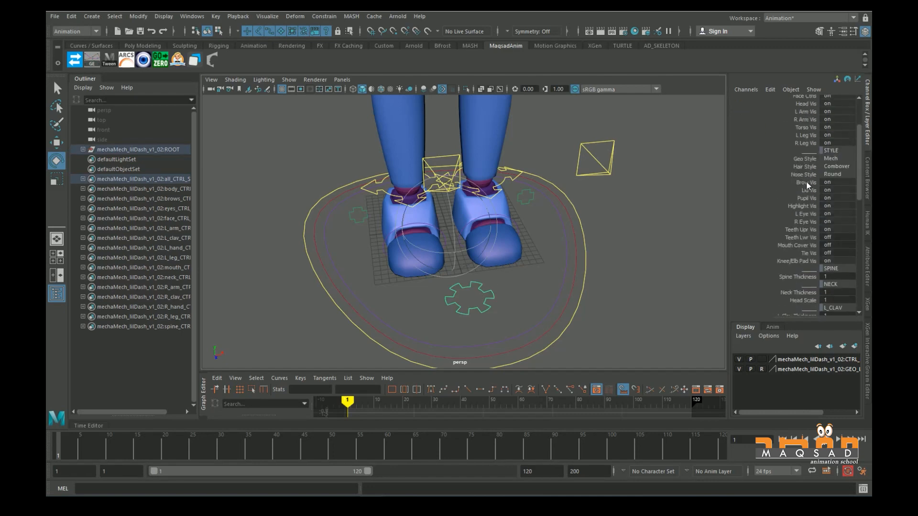
{"action": "scroll", "coordinate": [810, 177], "scroll_direction": "up", "scroll_amount": 1}
{"action": "scroll", "coordinate": [515, 171], "scroll_direction": "down", "scroll_amount": 3}
- Examine the controls on the character's head, face, arms and torso
{"action": "middle_click_drag", "start_coordinate": [514, 172], "coordinate": [506, 213], "text": "alt"}
{"action": "left_click_drag", "start_coordinate": [497, 241], "coordinate": [506, 228], "text": "alt"}
{"action": "middle_click_drag", "start_coordinate": [467, 172], "coordinate": [483, 247], "text": "alt"}
{"action": "scroll", "coordinate": [473, 230], "scroll_direction": "up", "scroll_amount": 3}
{"action": "scroll", "coordinate": [412, 264], "scroll_direction": "down", "scroll_amount": 3}
{"action": "middle_click_drag", "start_coordinate": [414, 264], "coordinate": [461, 300], "text": "alt"}
{"action": "middle_click_drag", "start_coordinate": [436, 179], "coordinate": [461, 253], "text": "alt"}
{"action": "scroll", "coordinate": [838, 176], "scroll_direction": "up", "scroll_amount": 1}
{"action": "scroll", "coordinate": [820, 195], "scroll_direction": "down", "scroll_amount": 2}
{"action": "scroll", "coordinate": [598, 231], "scroll_direction": "down", "scroll_amount": 3}
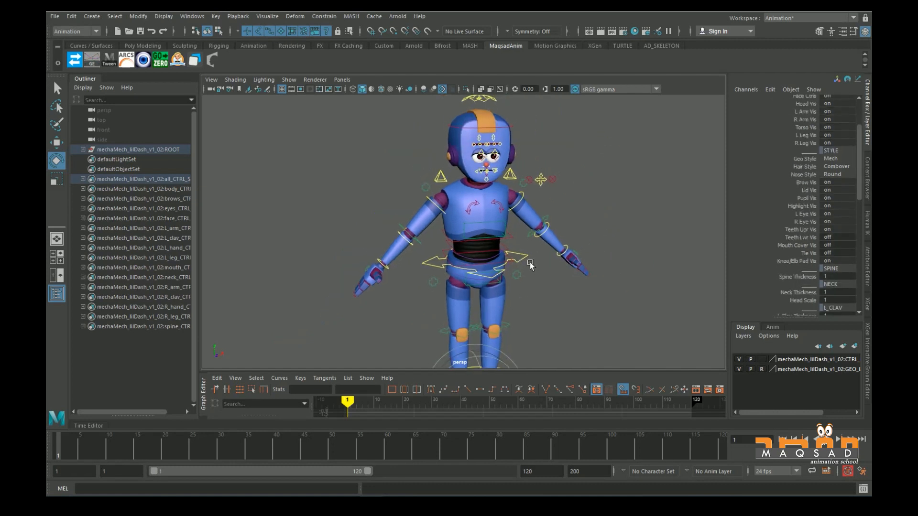
{"action": "middle_click_drag", "start_coordinate": [529, 262], "coordinate": [539, 193], "text": "alt"}
- Deselect the options control and select the spine COG control around the waist to review its channels
{"action": "left_click", "coordinate": [598, 254]}
{"action": "left_click_drag", "start_coordinate": [578, 248], "coordinate": [528, 230], "text": "alt"}
{"action": "scroll", "coordinate": [531, 225], "scroll_direction": "up", "scroll_amount": 2}
{"action": "middle_click_drag", "start_coordinate": [536, 223], "coordinate": [518, 256], "text": "alt"}
{"action": "left_click_drag", "start_coordinate": [532, 235], "coordinate": [516, 229], "text": "alt"}
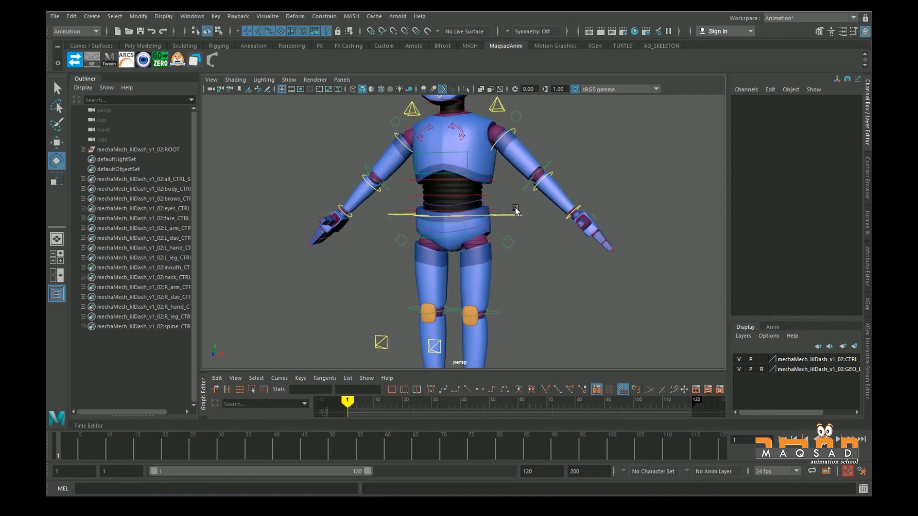
{"action": "left_click", "coordinate": [516, 217]}
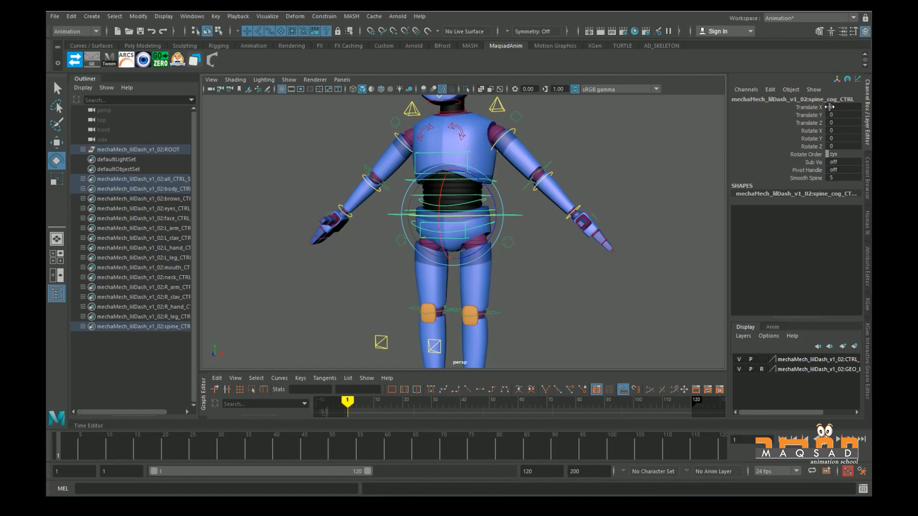
{"action": "scroll", "coordinate": [526, 248], "scroll_direction": "up", "scroll_amount": 5}
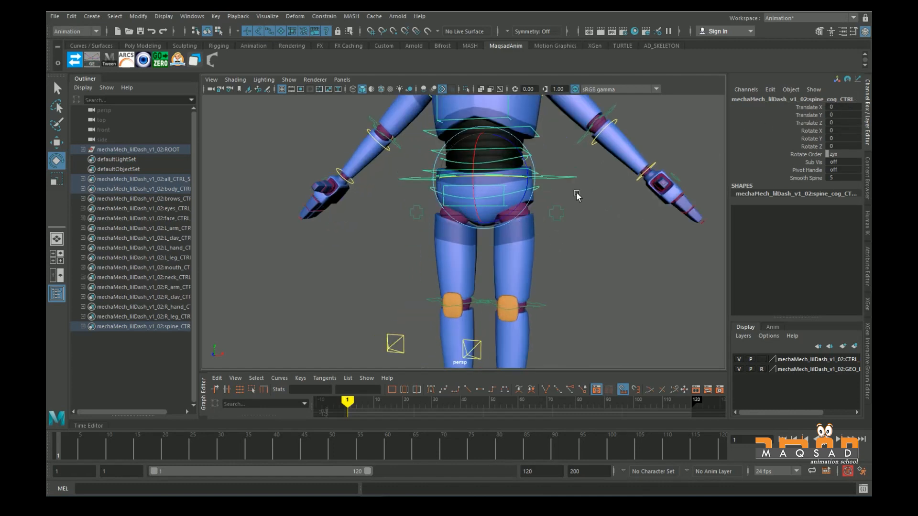
- Try moving the body with the spine COG control, undo the moves and clear the selection
{"action": "key", "text": "w"}
{"action": "left_click_drag", "start_coordinate": [502, 196], "coordinate": [532, 221], "text": "alt"}
{"action": "key", "text": "ctrl+z"}
{"action": "scroll", "coordinate": [512, 225], "scroll_direction": "down", "scroll_amount": 5}
{"action": "key", "text": "ctrl+z"}
{"action": "key", "text": "ctrl+z"}
{"action": "right_click_drag", "start_coordinate": [524, 270], "coordinate": [540, 277], "text": "alt"}
{"action": "middle_click_drag", "start_coordinate": [541, 277], "coordinate": [539, 254], "text": "alt"}
{"action": "key", "text": "ctrl+z"}
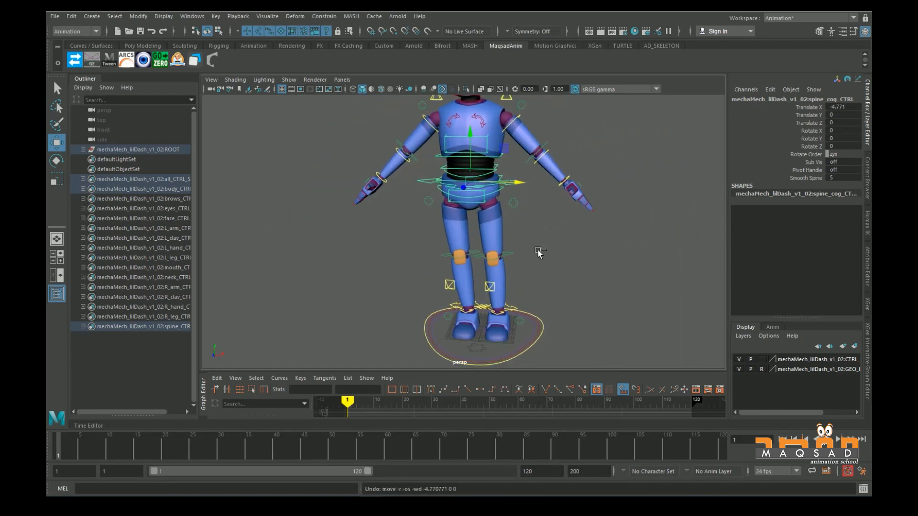
{"action": "left_click", "coordinate": [538, 251]}
- Try moving the waist's spine COG control once more from an angled view, undo it and deselect the control
{"action": "left_click_drag", "start_coordinate": [537, 250], "coordinate": [574, 242], "text": "alt"}
{"action": "middle_click_drag", "start_coordinate": [479, 198], "coordinate": [478, 234], "text": "alt"}
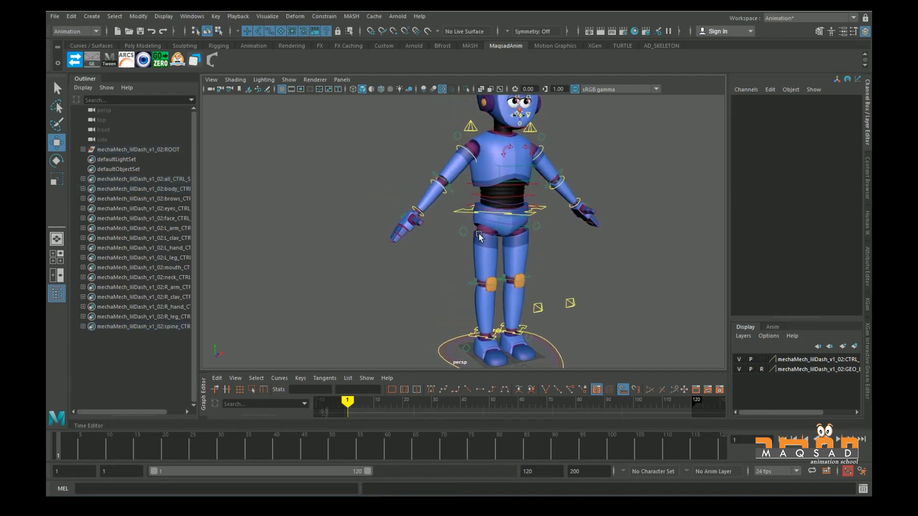
{"action": "left_click", "coordinate": [458, 214]}
{"action": "mouse_move", "coordinate": [524, 211]}
{"action": "left_mouse_down"}
{"action": "mouse_move", "coordinate": [541, 215]}
{"action": "mouse_move", "coordinate": [526, 218]}
{"action": "left_mouse_up"}
{"action": "middle_click_drag", "start_coordinate": [488, 333], "coordinate": [580, 260], "text": "alt"}
{"action": "key", "text": "ctrl+z"}
{"action": "left_click", "coordinate": [607, 223]}
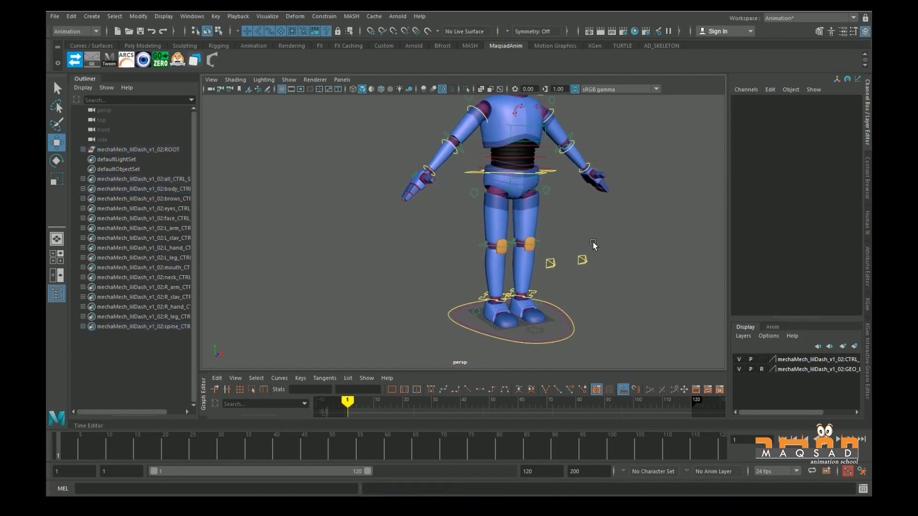
- Select the right leg's ankle control above the foot
{"action": "left_click_drag", "start_coordinate": [506, 245], "coordinate": [504, 311], "text": "alt"}
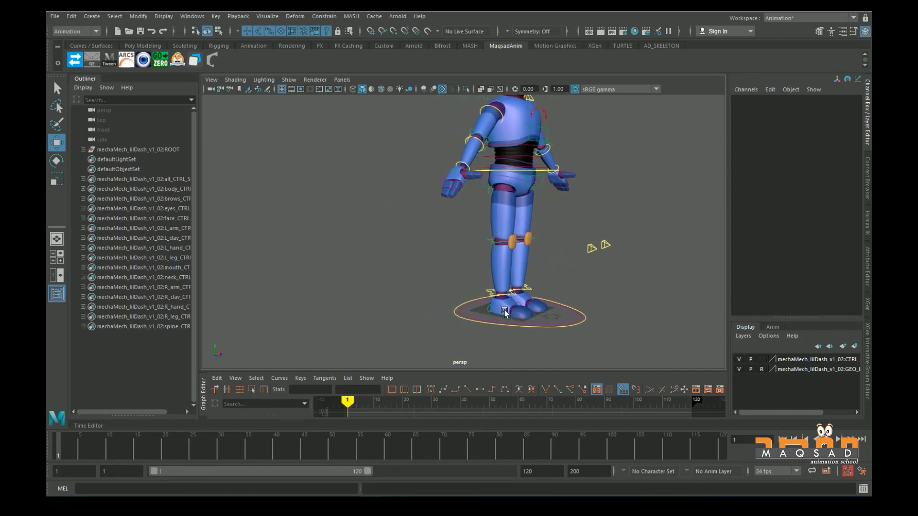
{"action": "scroll", "coordinate": [542, 317], "scroll_direction": "up", "scroll_amount": 8}
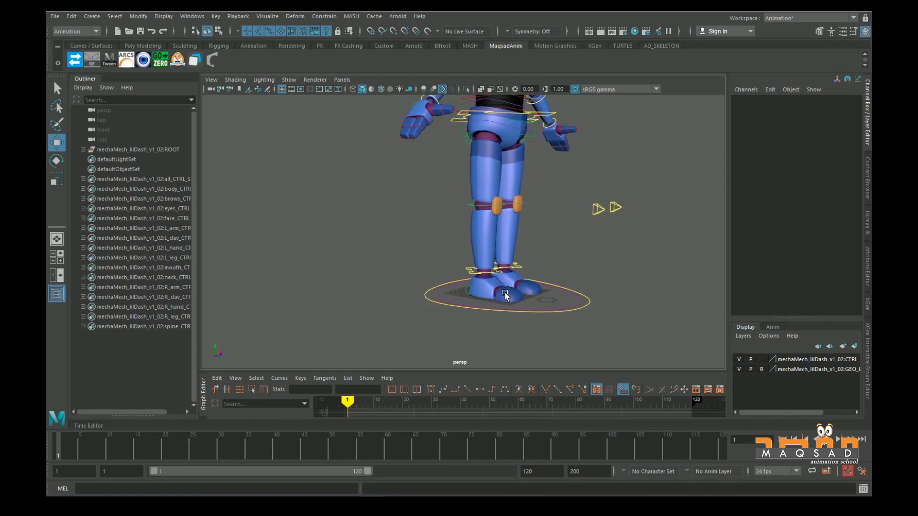
{"action": "scroll", "coordinate": [455, 286], "scroll_direction": "up", "scroll_amount": 2}
{"action": "mouse_move", "coordinate": [453, 289]}
{"action": "left_mouse_down", "text": "alt"}
{"action": "mouse_move", "coordinate": [497, 291]}
{"action": "mouse_move", "coordinate": [456, 293]}
{"action": "left_mouse_up", "text": "alt"}
{"action": "left_click", "coordinate": [460, 296]}
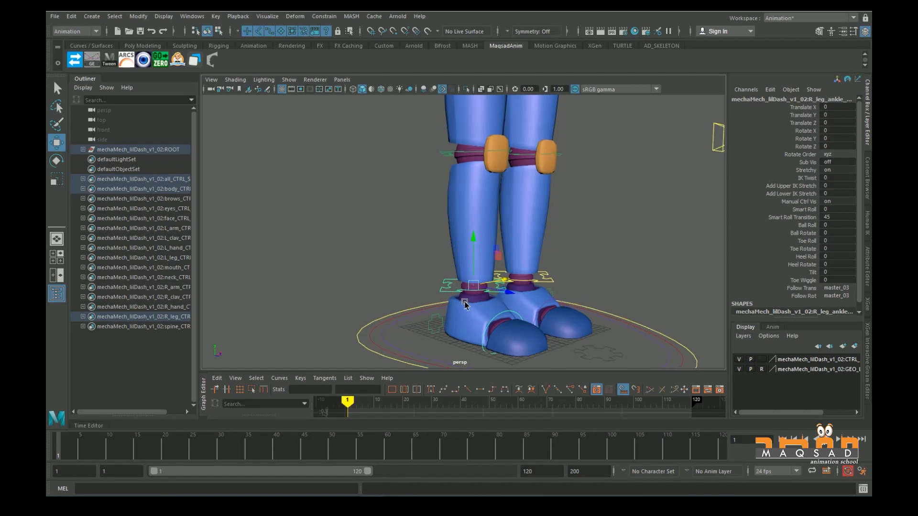
- Try the right ankle control's Ball Roll and Ball Rotate attributes, undoing each change
{"action": "left_click_drag", "start_coordinate": [456, 303], "coordinate": [496, 302], "text": "alt"}
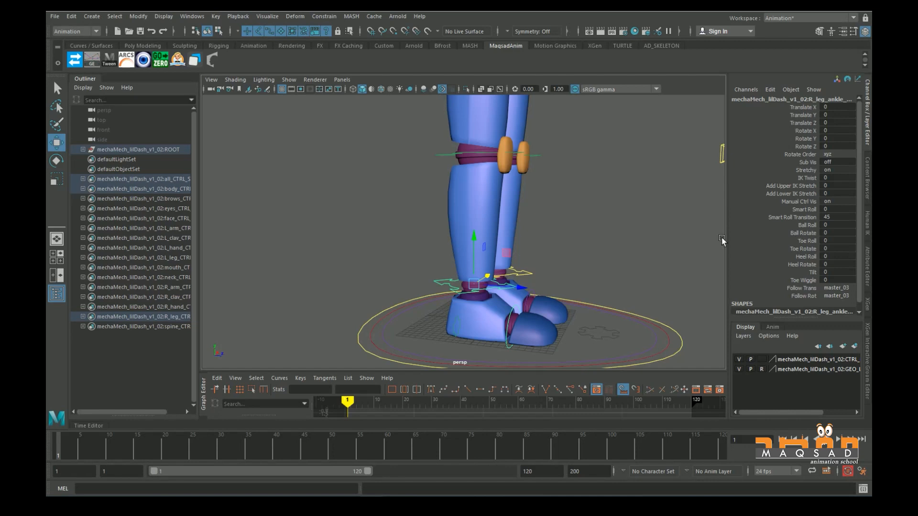
{"action": "left_click", "coordinate": [804, 224]}
{"action": "middle_click_drag", "start_coordinate": [679, 294], "coordinate": [703, 294]}
{"action": "scroll", "coordinate": [661, 269], "scroll_direction": "up", "scroll_amount": 1}
{"action": "key", "text": "ctrl+z"}
{"action": "scroll", "coordinate": [661, 269], "scroll_direction": "down", "scroll_amount": 3}
{"action": "middle_click_drag", "start_coordinate": [611, 287], "coordinate": [610, 278], "text": "alt"}
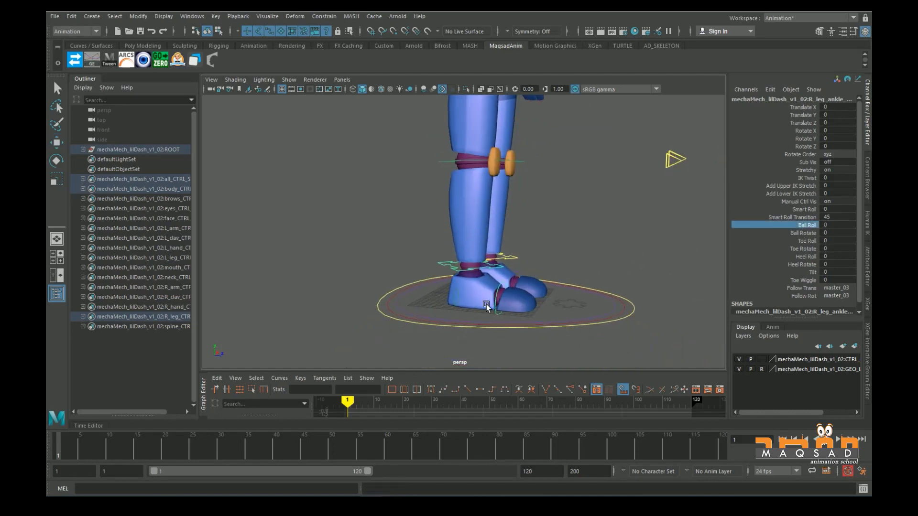
{"action": "left_click", "coordinate": [803, 233]}
{"action": "key", "text": "ctrl+z"}
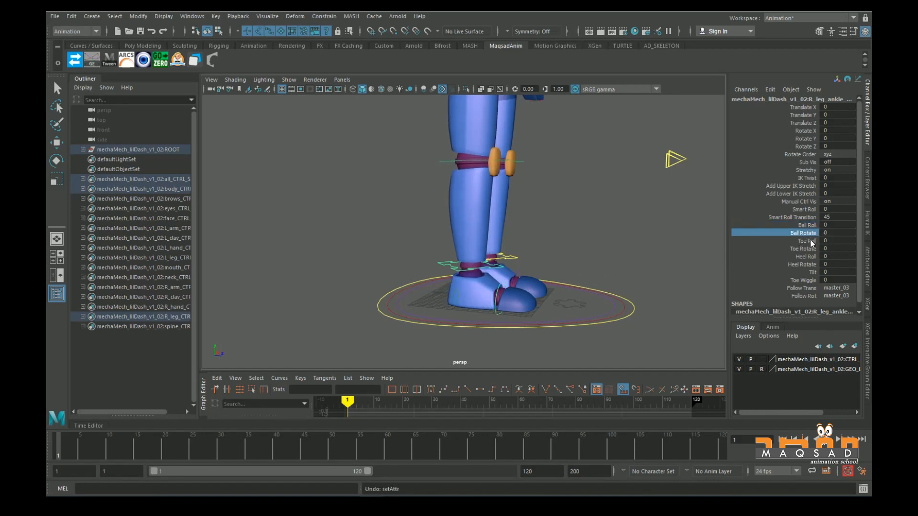
- Try out the right ankle control's Toe Roll and step it back to 3.2
{"action": "left_click", "coordinate": [808, 241]}
{"action": "middle_click_drag", "start_coordinate": [597, 270], "coordinate": [678, 271]}
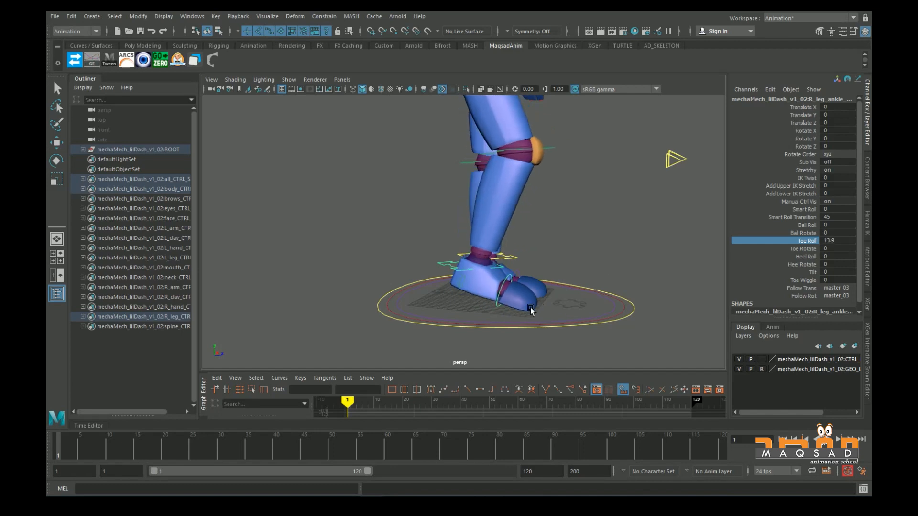
{"action": "key", "text": "ctrl+z"}
- Try the right ankle control's Heel Roll, Heel Rotate, Tilt and Toe Wiggle attributes, undoing each change
{"action": "left_click", "coordinate": [808, 257]}
{"action": "middle_click_drag", "start_coordinate": [593, 282], "coordinate": [543, 252]}
{"action": "key", "text": "ctrl+z"}
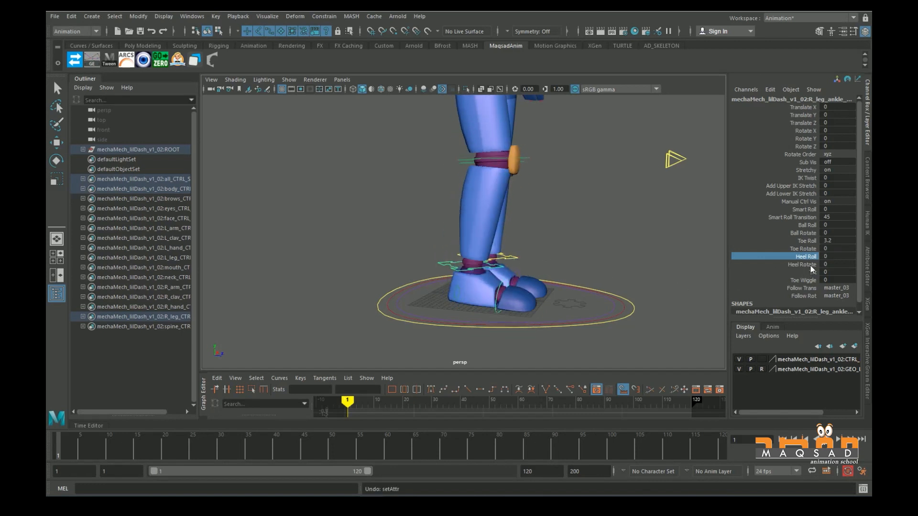
{"action": "left_click", "coordinate": [810, 265]}
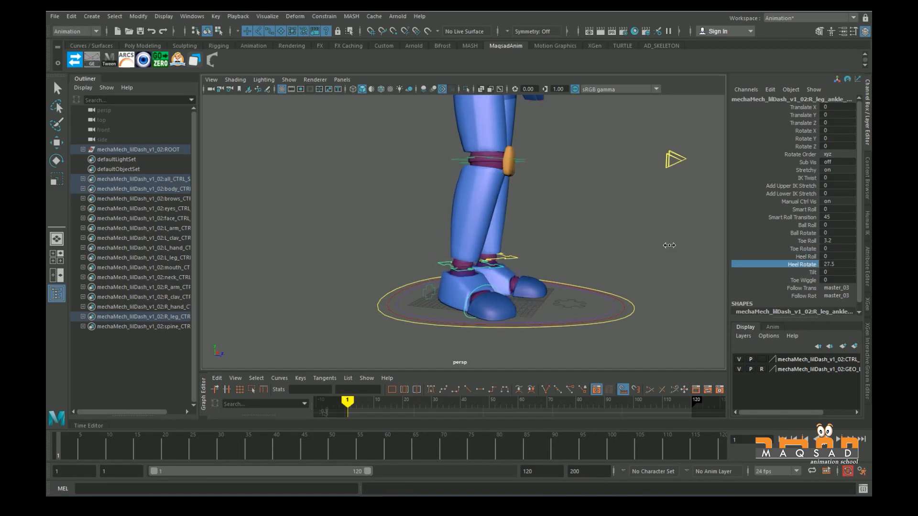
{"action": "left_click", "coordinate": [811, 274]}
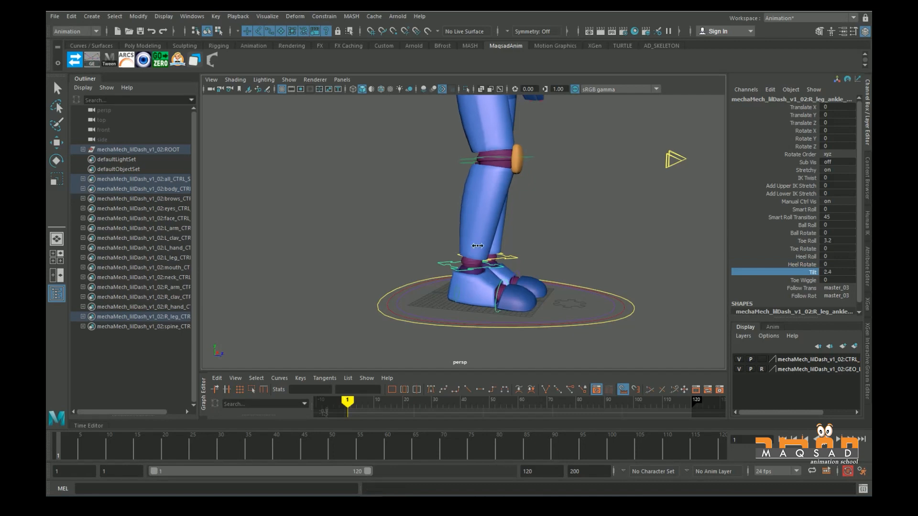
{"action": "left_click", "coordinate": [796, 281]}
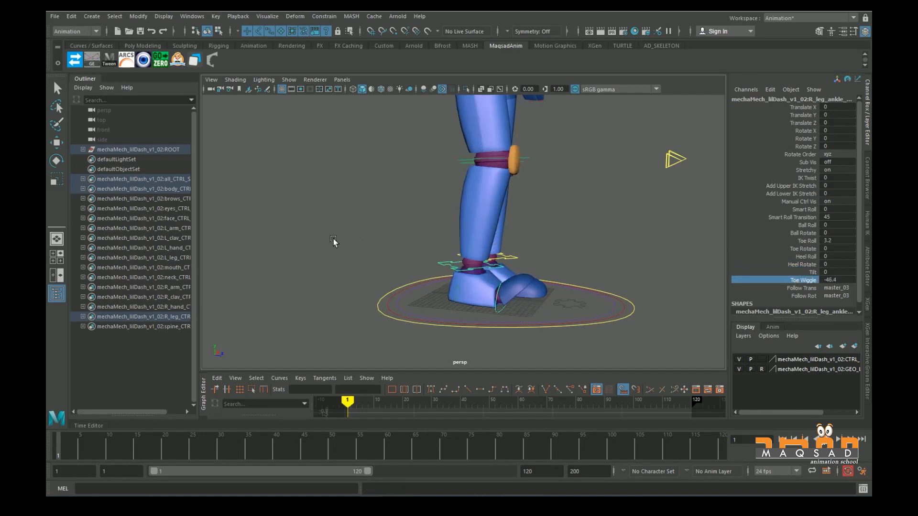
- Examine the legs and feet from several angles with the right ankle control selected
{"action": "scroll", "coordinate": [506, 196], "scroll_direction": "down", "scroll_amount": 3}
{"action": "middle_click_drag", "start_coordinate": [507, 196], "coordinate": [529, 262], "text": "alt"}
{"action": "left_click_drag", "start_coordinate": [529, 262], "coordinate": [452, 282], "text": "alt"}
{"action": "middle_click_drag", "start_coordinate": [452, 283], "coordinate": [464, 233], "text": "alt"}
{"action": "right_click_drag", "start_coordinate": [465, 233], "coordinate": [449, 316], "text": "alt"}
{"action": "middle_click_drag", "start_coordinate": [449, 316], "coordinate": [463, 258], "text": "alt"}
{"action": "left_click_drag", "start_coordinate": [464, 258], "coordinate": [606, 257], "text": "alt"}
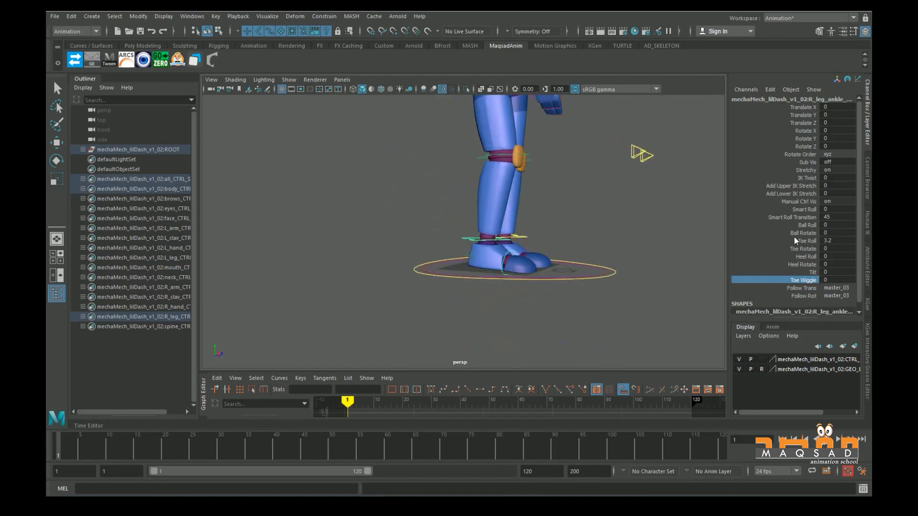
- Set the right ankle control's Toe Roll to 0 and clear the selection
{"action": "left_click", "coordinate": [836, 234]}
{"action": "left_click", "coordinate": [838, 239]}
{"action": "type", "text": "0"}
{"action": "key", "text": "Return"}
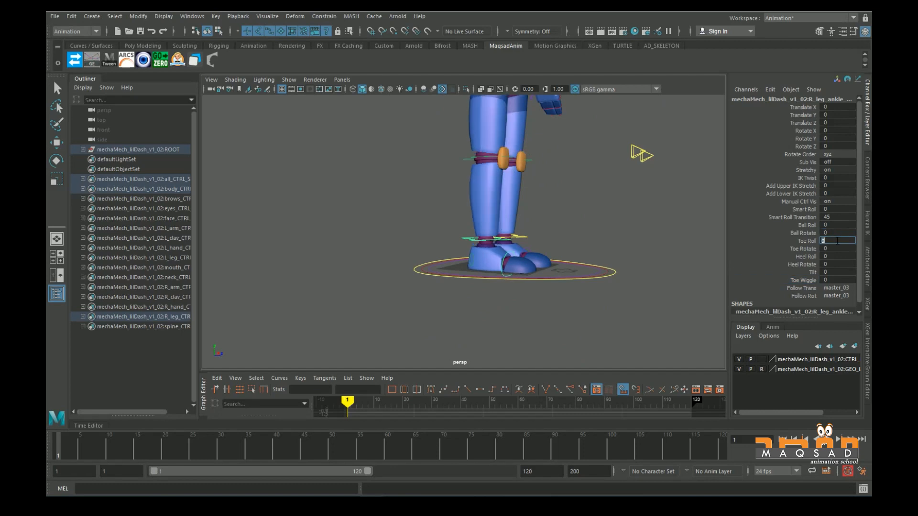
{"action": "left_click", "coordinate": [661, 238]}
- Try moving the spine COG control about 6.9 units along X and undo the move
{"action": "middle_click_drag", "start_coordinate": [553, 323], "coordinate": [522, 308], "text": "alt"}
{"action": "left_click_drag", "start_coordinate": [523, 307], "coordinate": [430, 313], "text": "alt"}
{"action": "middle_click_drag", "start_coordinate": [466, 311], "coordinate": [465, 198], "text": "alt"}
{"action": "scroll", "coordinate": [472, 275], "scroll_direction": "up", "scroll_amount": 5}
{"action": "left_click_drag", "start_coordinate": [420, 274], "coordinate": [452, 272], "text": "alt"}
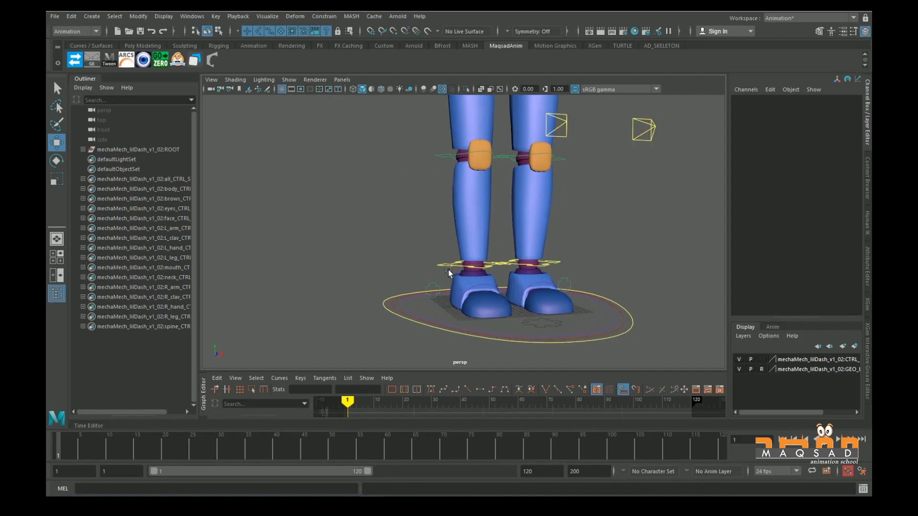
{"action": "scroll", "coordinate": [452, 271], "scroll_direction": "down", "scroll_amount": 6}
{"action": "middle_click_drag", "start_coordinate": [427, 203], "coordinate": [421, 241], "text": "alt"}
{"action": "scroll", "coordinate": [421, 241], "scroll_direction": "up", "scroll_amount": 2}
{"action": "left_click", "coordinate": [432, 143]}
{"action": "left_click_drag", "start_coordinate": [532, 150], "coordinate": [513, 151]}
{"action": "key", "text": "ctrl+z"}
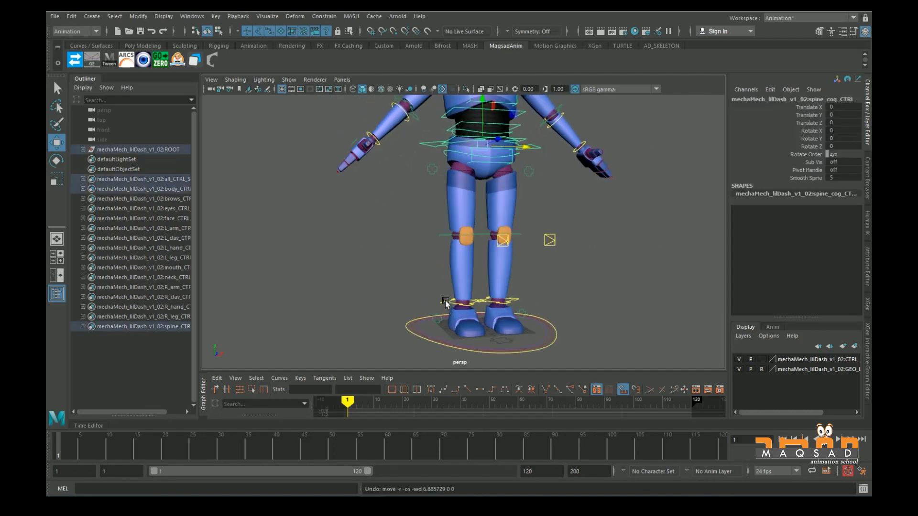
- Try raising the right ankle control about 12.6 units in Y, check the bent leg from the side, and undo the move
{"action": "left_click", "coordinate": [448, 303]}
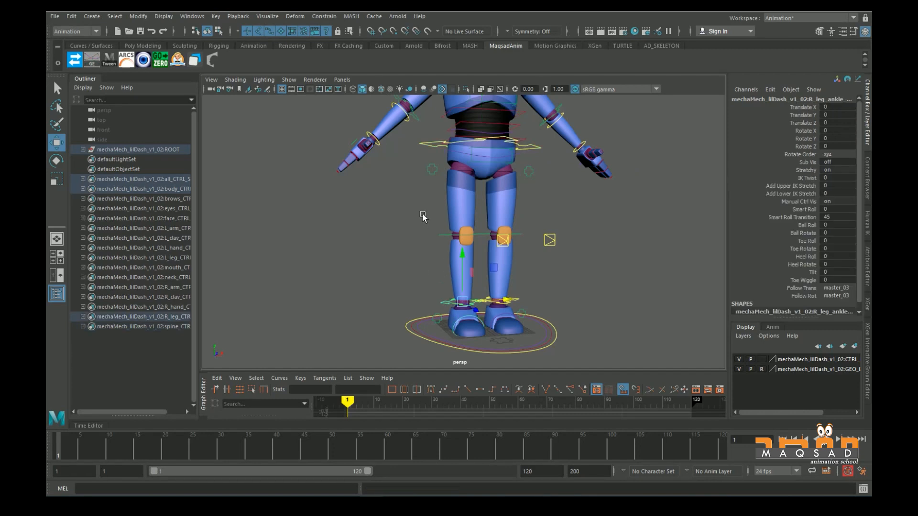
{"action": "left_click_drag", "start_coordinate": [460, 278], "coordinate": [448, 228]}
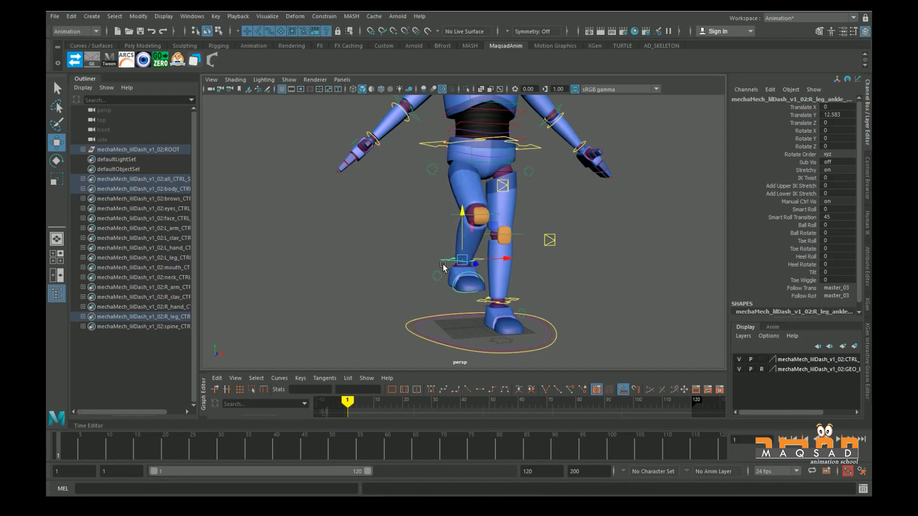
{"action": "left_click_drag", "start_coordinate": [453, 262], "coordinate": [524, 248], "text": "alt"}
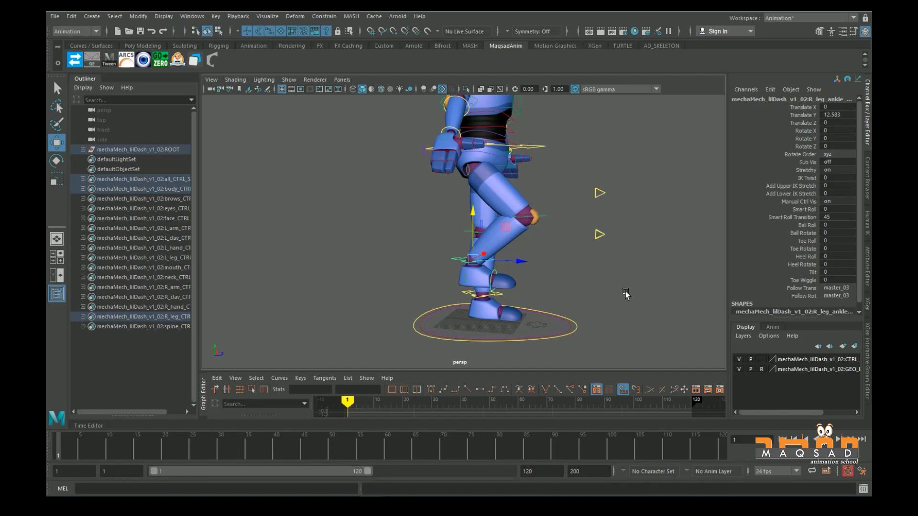
{"action": "key", "text": "ctrl+z"}
{"action": "left_click_drag", "start_coordinate": [624, 293], "coordinate": [563, 281], "text": "alt"}
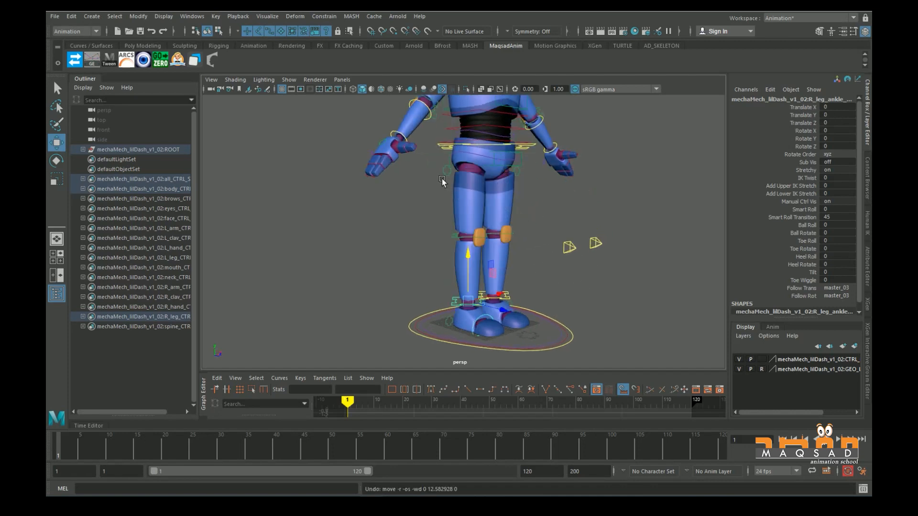
- Try moving the right ankle control in the YZ plane to about Y 15.4, Z 0.5, and check the knee pin control
{"action": "left_click_drag", "start_coordinate": [457, 317], "coordinate": [522, 312], "text": "alt"}
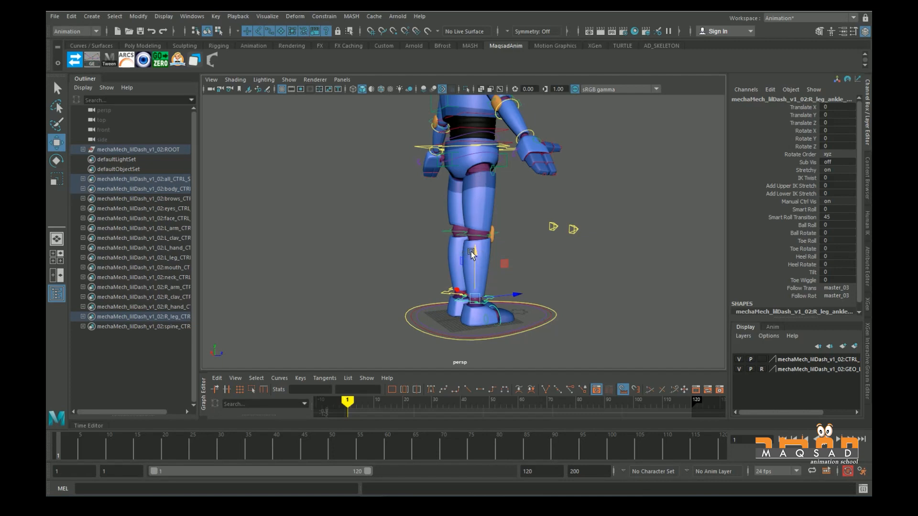
{"action": "scroll", "coordinate": [473, 210], "scroll_direction": "up", "scroll_amount": 2}
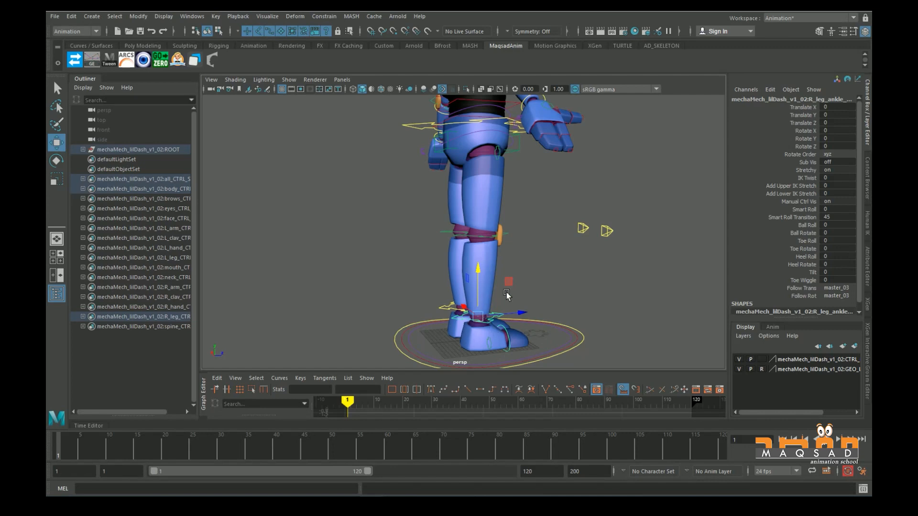
{"action": "middle_click_drag", "start_coordinate": [510, 297], "coordinate": [511, 224]}
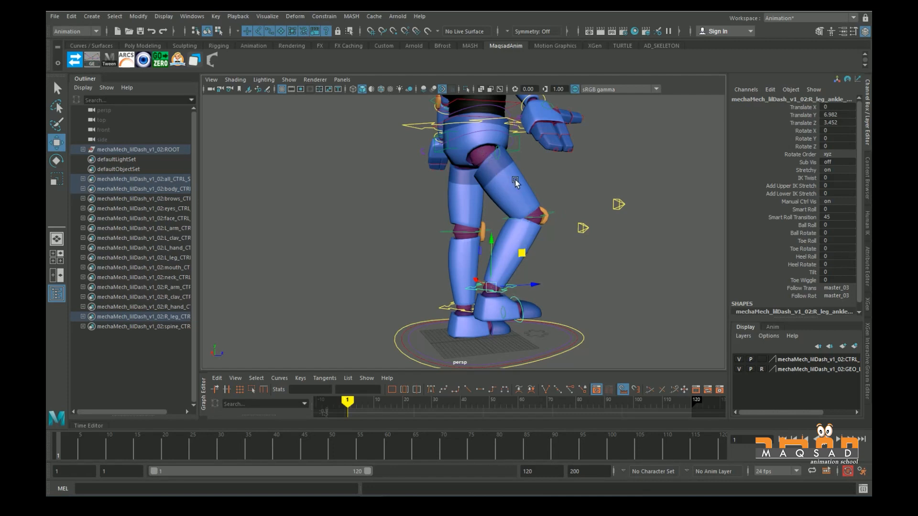
{"action": "middle_click_drag", "start_coordinate": [532, 255], "coordinate": [521, 220]}
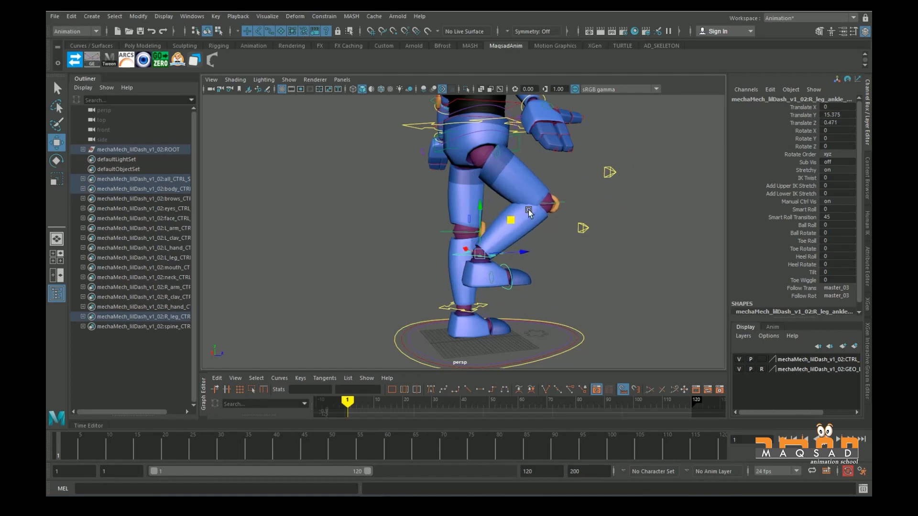
{"action": "left_click", "coordinate": [546, 202]}
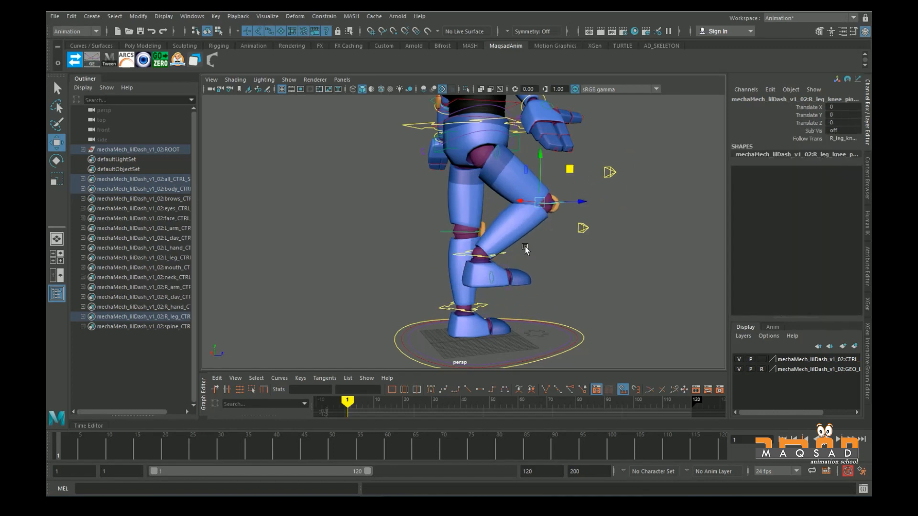
{"action": "left_click", "coordinate": [495, 255]}
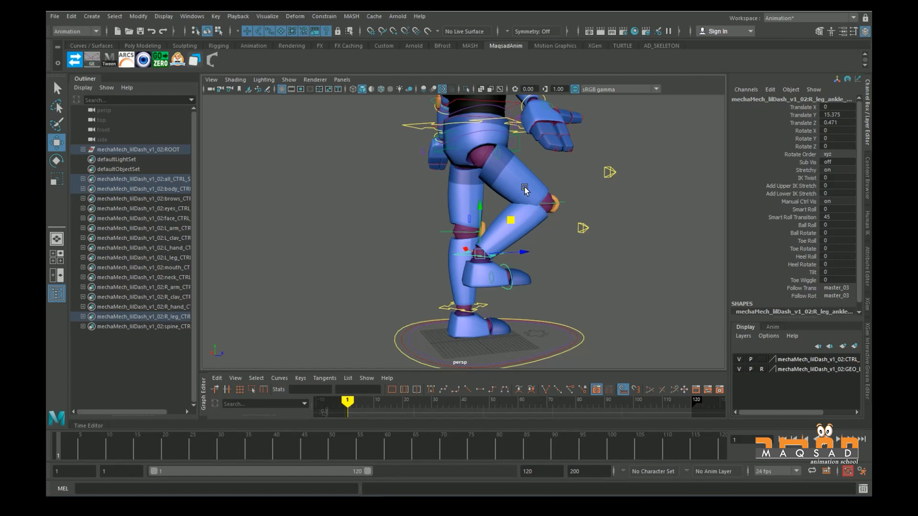
- Try swinging the right ankle control further in the YZ plane and undo all of its moves
{"action": "middle_click_drag", "start_coordinate": [510, 232], "coordinate": [528, 184]}
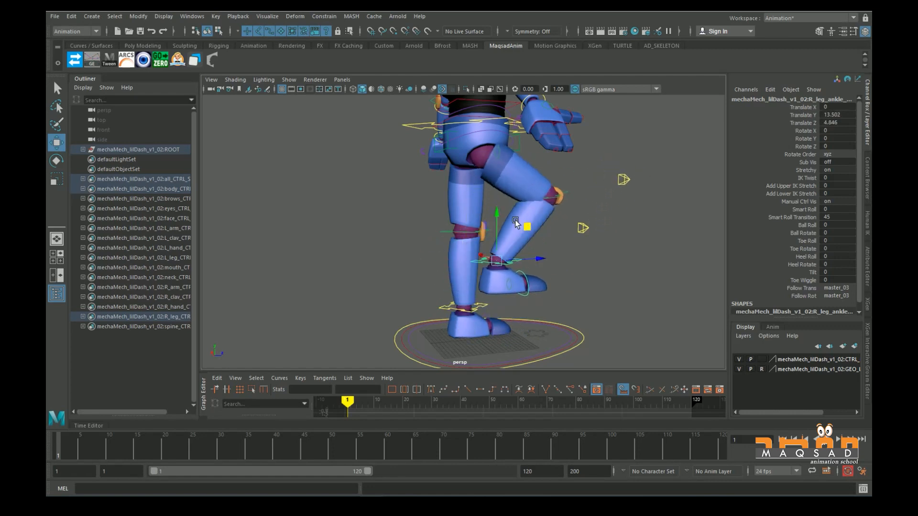
{"action": "mouse_move", "coordinate": [519, 258]}
{"action": "middle_mouse_down"}
{"action": "mouse_move", "coordinate": [524, 239]}
{"action": "mouse_move", "coordinate": [501, 268]}
{"action": "mouse_move", "coordinate": [506, 260]}
{"action": "middle_mouse_up"}
{"action": "key", "text": "ctrl+z"}
{"action": "key", "text": "ctrl+z"}
{"action": "key", "text": "ctrl+z"}
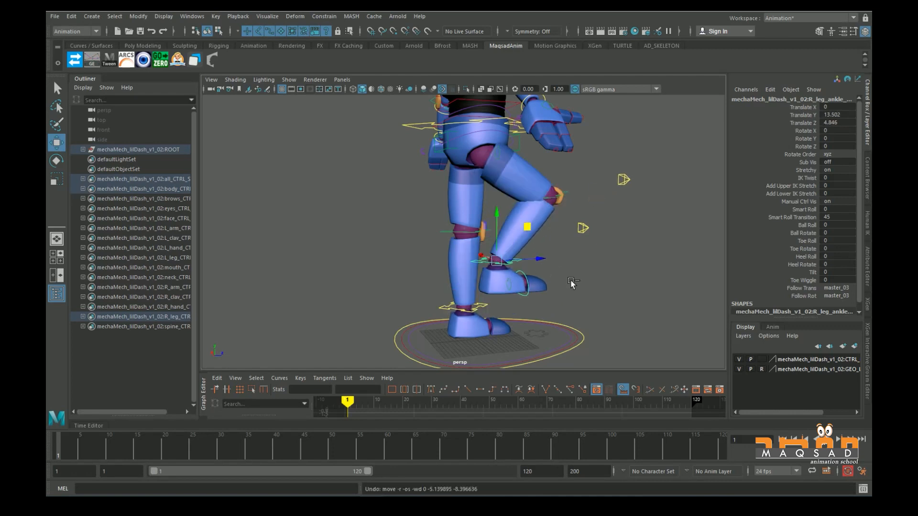
{"action": "key", "text": "ctrl+z"}
{"action": "key", "text": "ctrl+z"}
{"action": "key", "text": "ctrl+z"}
{"action": "key", "text": "ctrl+z"}
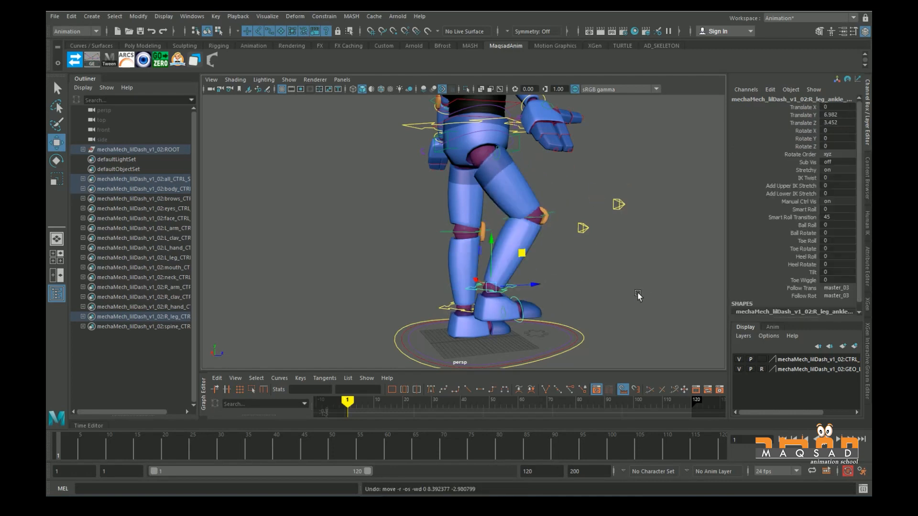
- Clear the selection and examine the hips and legs from the side, back and front
{"action": "middle_click_drag", "start_coordinate": [519, 236], "coordinate": [534, 313], "text": "alt"}
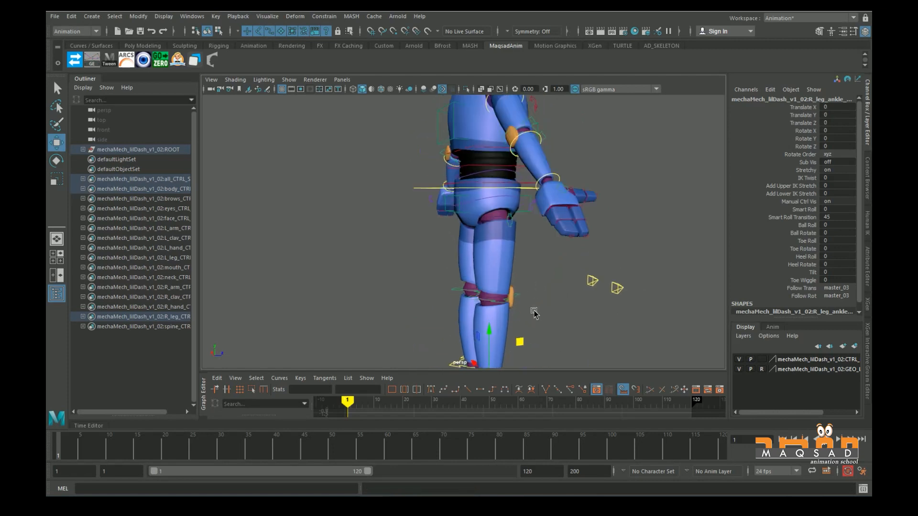
{"action": "mouse_move", "coordinate": [534, 313]}
{"action": "left_mouse_down", "text": "alt"}
{"action": "mouse_move", "coordinate": [578, 281]}
{"action": "mouse_move", "coordinate": [521, 311]}
{"action": "left_mouse_up", "text": "alt"}
{"action": "scroll", "coordinate": [561, 282], "scroll_direction": "up", "scroll_amount": 1}
{"action": "left_click", "coordinate": [561, 282]}
{"action": "scroll", "coordinate": [549, 290], "scroll_direction": "down", "scroll_amount": 1}
{"action": "middle_click_drag", "start_coordinate": [521, 311], "coordinate": [548, 264], "text": "alt"}
{"action": "left_click_drag", "start_coordinate": [549, 248], "coordinate": [545, 229], "text": "alt"}
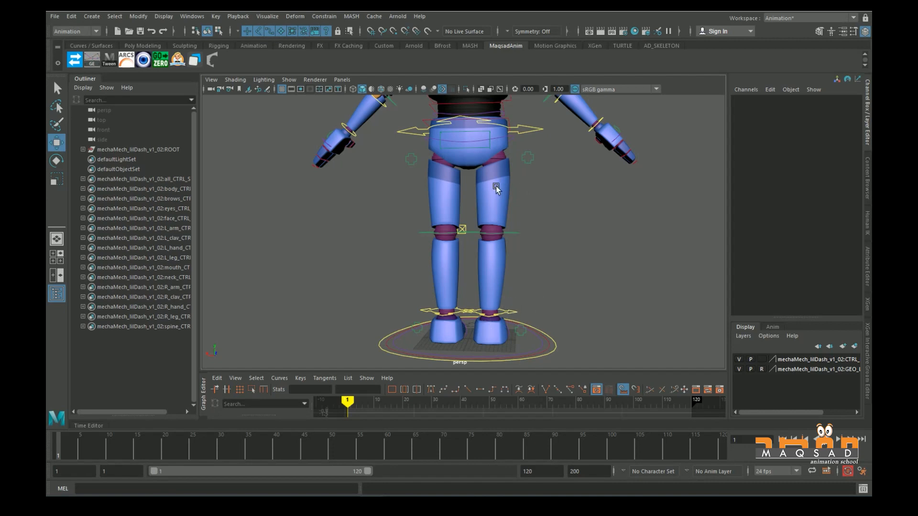
{"action": "left_click_drag", "start_coordinate": [574, 303], "coordinate": [377, 282], "text": "alt"}
{"action": "middle_click_drag", "start_coordinate": [377, 282], "coordinate": [424, 280], "text": "alt"}
{"action": "left_click_drag", "start_coordinate": [424, 280], "coordinate": [447, 255], "text": "alt"}
{"action": "middle_click_drag", "start_coordinate": [446, 256], "coordinate": [468, 357], "text": "alt"}
{"action": "scroll", "coordinate": [482, 284], "scroll_direction": "up", "scroll_amount": 3}
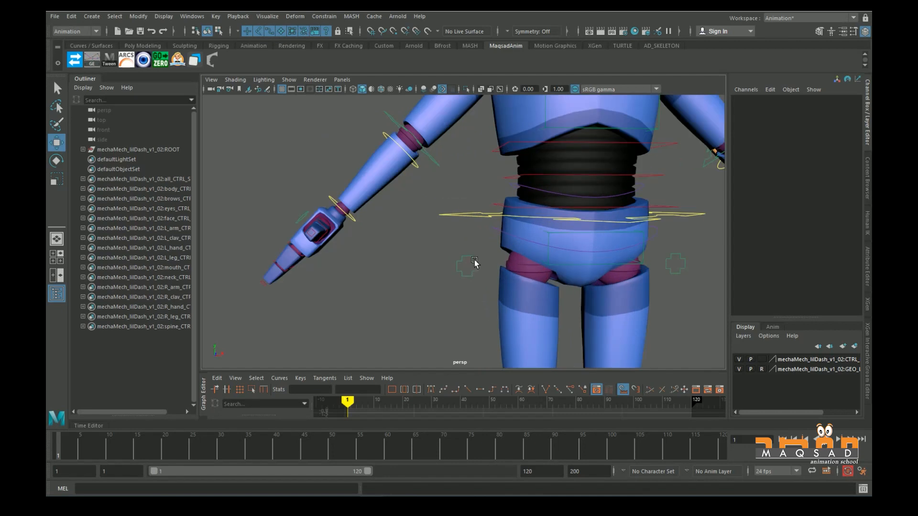
- Select the right leg control beside the hip, examine the leg's IK controls down to the foot, and select the right ankle control
{"action": "left_click", "coordinate": [471, 261]}
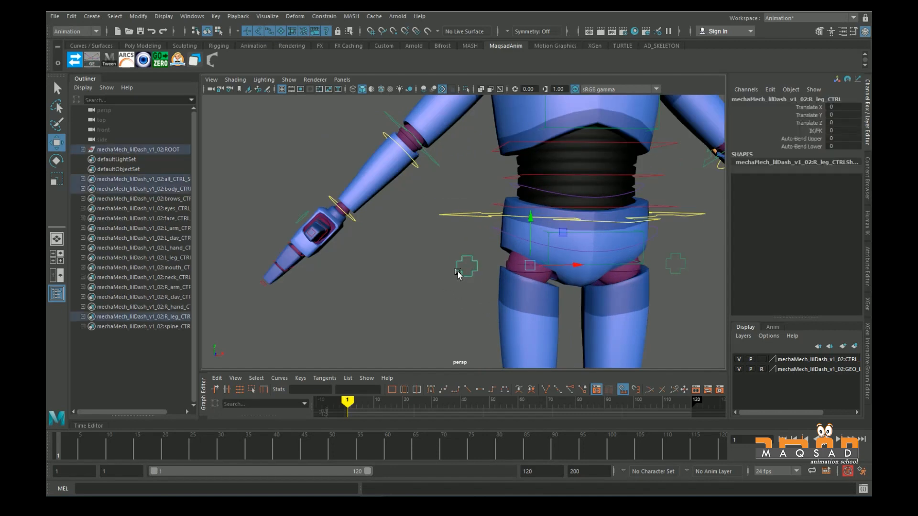
{"action": "scroll", "coordinate": [472, 274], "scroll_direction": "down", "scroll_amount": 2}
{"action": "middle_click_drag", "start_coordinate": [473, 273], "coordinate": [476, 237], "text": "alt"}
{"action": "left_click_drag", "start_coordinate": [476, 237], "coordinate": [576, 327], "text": "alt"}
{"action": "middle_click_drag", "start_coordinate": [575, 327], "coordinate": [518, 239], "text": "alt"}
{"action": "scroll", "coordinate": [518, 239], "scroll_direction": "up", "scroll_amount": 3}
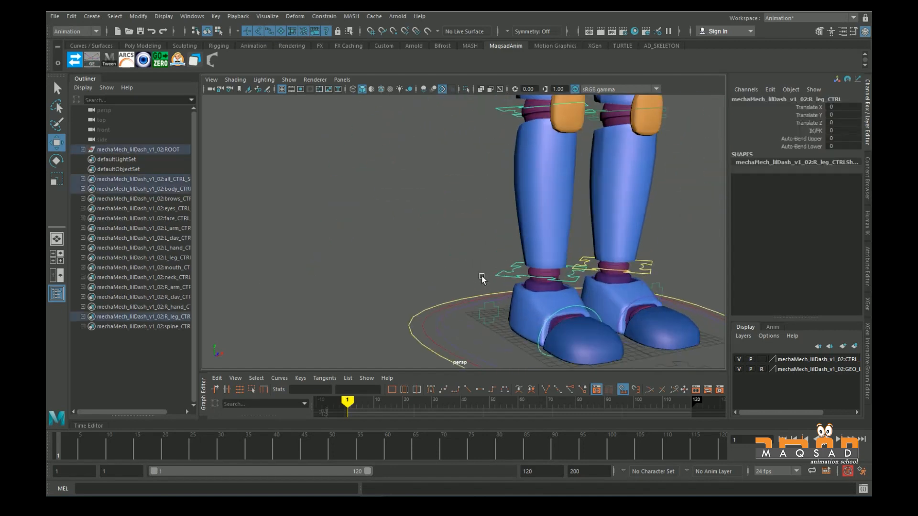
{"action": "scroll", "coordinate": [467, 277], "scroll_direction": "down", "scroll_amount": 3}
{"action": "middle_click_drag", "start_coordinate": [445, 251], "coordinate": [435, 311], "text": "alt"}
{"action": "middle_click_drag", "start_coordinate": [442, 227], "coordinate": [448, 280], "text": "alt"}
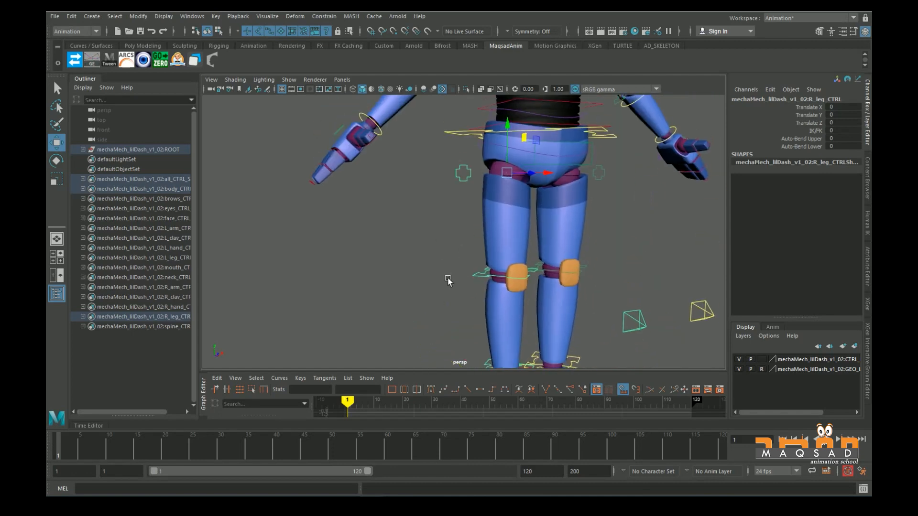
{"action": "scroll", "coordinate": [443, 203], "scroll_direction": "down", "scroll_amount": 2}
{"action": "middle_click_drag", "start_coordinate": [425, 227], "coordinate": [433, 172], "text": "alt"}
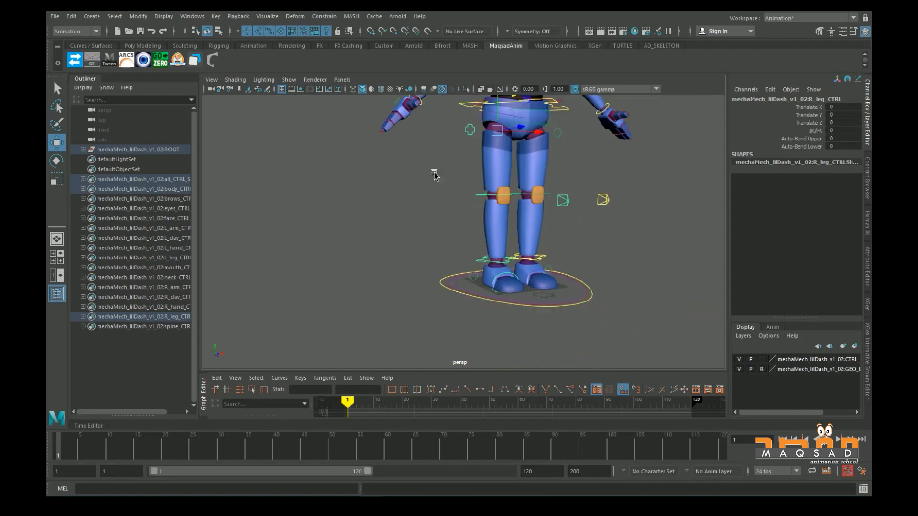
{"action": "scroll", "coordinate": [478, 264], "scroll_direction": "up", "scroll_amount": 3}
{"action": "left_click", "coordinate": [514, 272]}
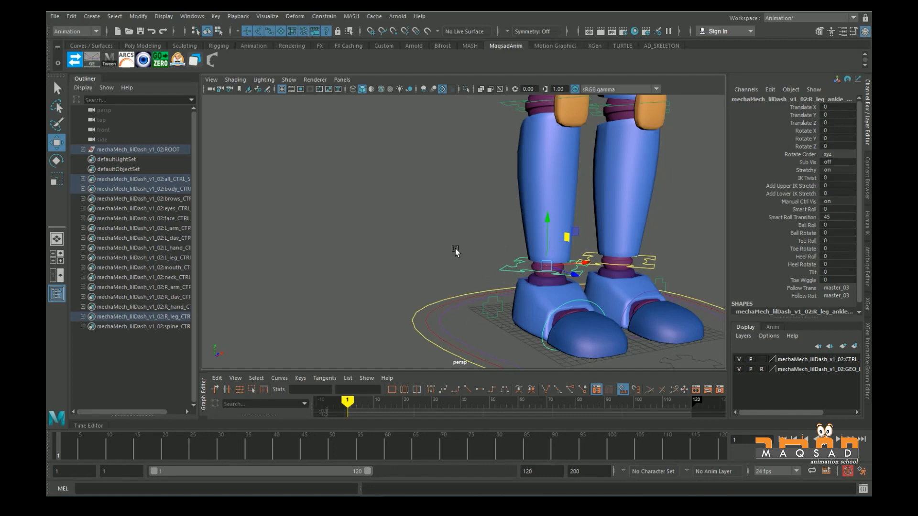
- Switch the right leg from IK to FK through the IK/FK attribute of its leg control and clear the selection
{"action": "scroll", "coordinate": [472, 211], "scroll_direction": "down", "scroll_amount": 1}
{"action": "middle_click_drag", "start_coordinate": [471, 211], "coordinate": [460, 291], "text": "alt"}
{"action": "left_click", "coordinate": [454, 271]}
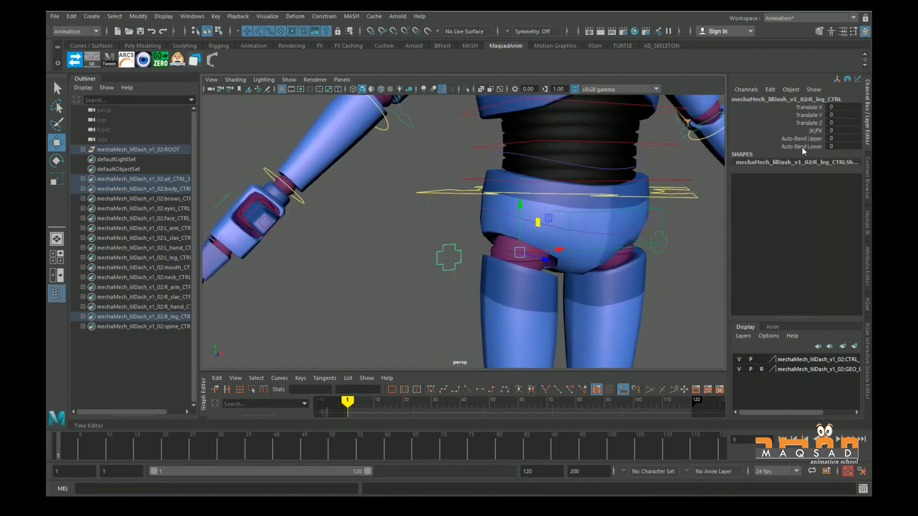
{"action": "left_click", "coordinate": [817, 131]}
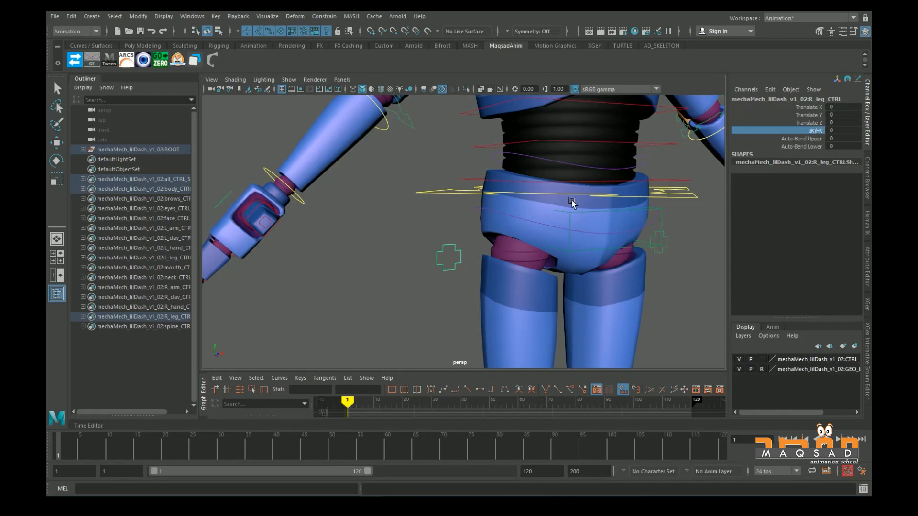
{"action": "scroll", "coordinate": [513, 263], "scroll_direction": "down", "scroll_amount": 3}
{"action": "left_click_drag", "start_coordinate": [513, 263], "coordinate": [540, 260], "text": "alt"}
{"action": "middle_click_drag", "start_coordinate": [540, 261], "coordinate": [487, 200], "text": "alt"}
{"action": "left_click", "coordinate": [398, 200]}
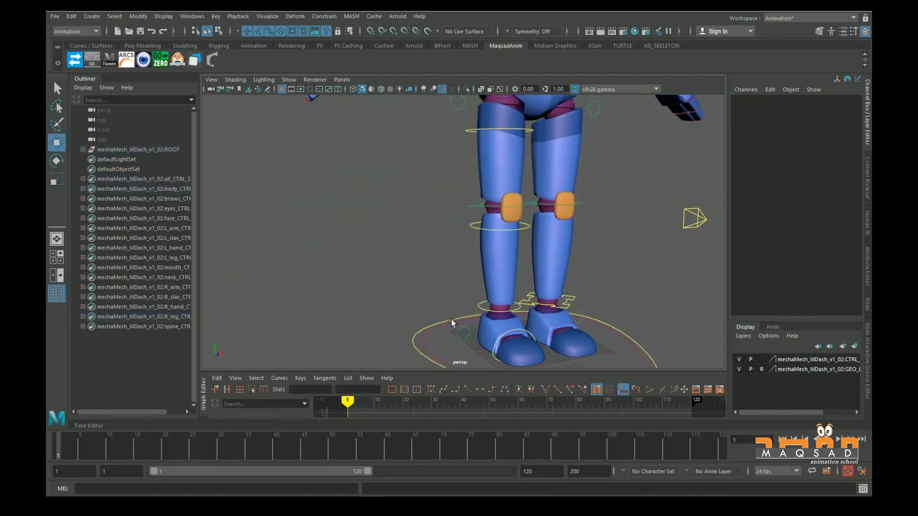
- Try rotating the right leg's FK hip control about -3.7 degrees around X and undo the rotation
{"action": "left_click_drag", "start_coordinate": [509, 317], "coordinate": [571, 304], "text": "alt"}
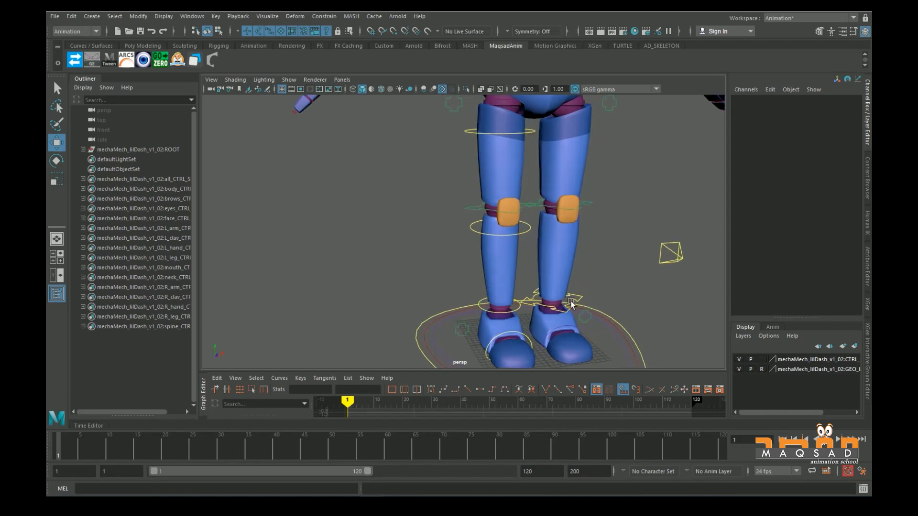
{"action": "left_click_drag", "start_coordinate": [499, 322], "coordinate": [472, 199], "text": "alt"}
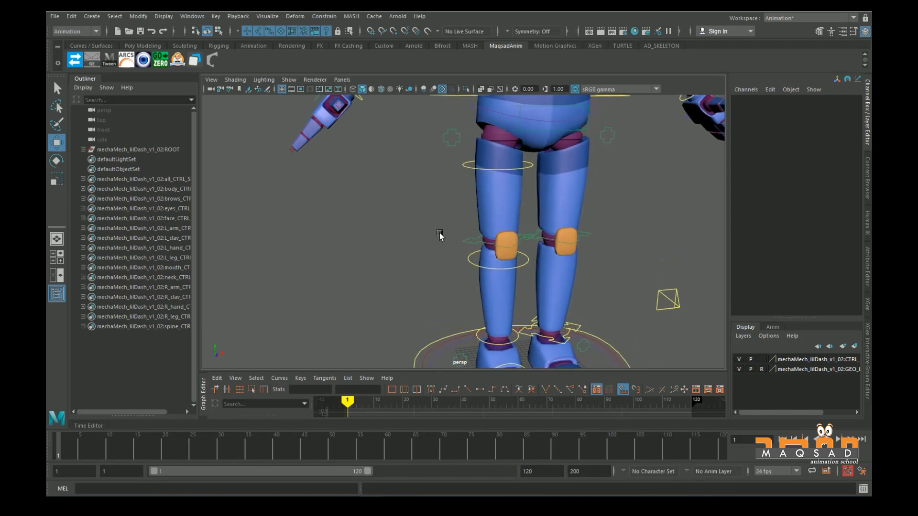
{"action": "left_click_drag", "start_coordinate": [439, 232], "coordinate": [475, 211], "text": "alt"}
{"action": "left_click", "coordinate": [468, 163]}
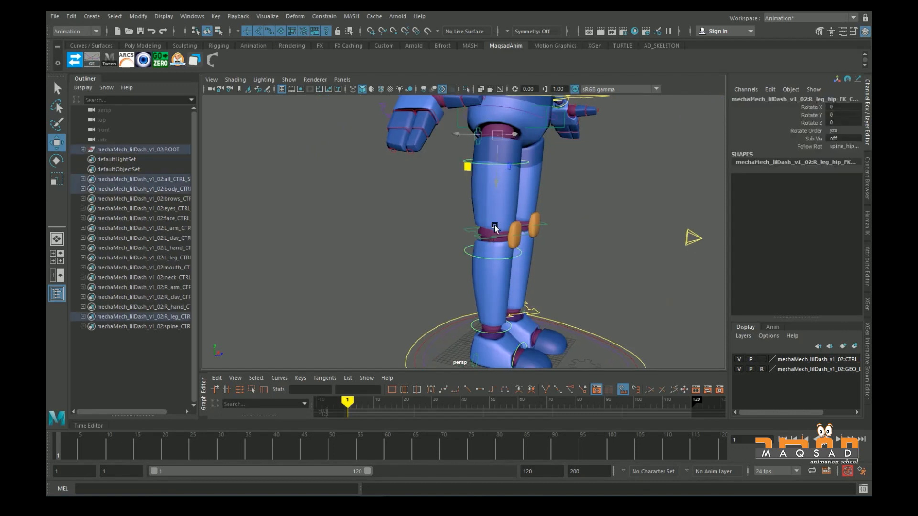
{"action": "key", "text": "e"}
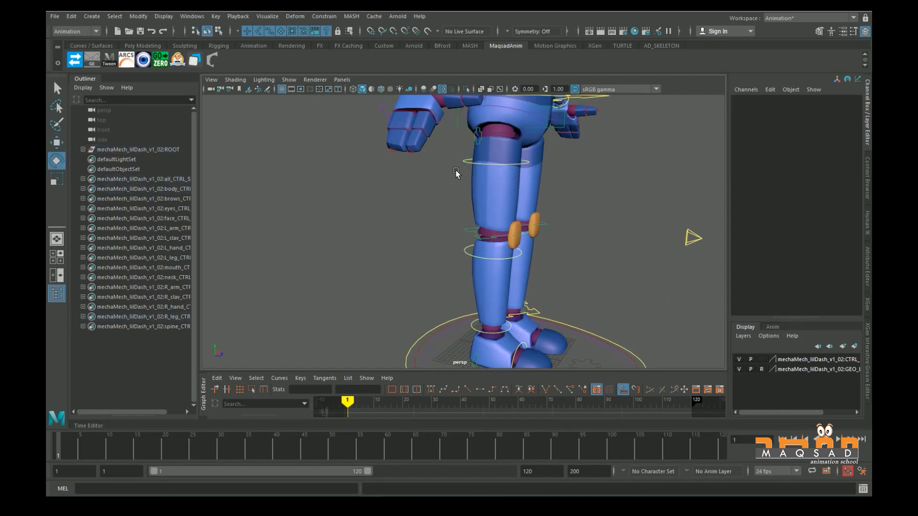
{"action": "left_click_drag", "start_coordinate": [466, 233], "coordinate": [411, 241], "text": "alt"}
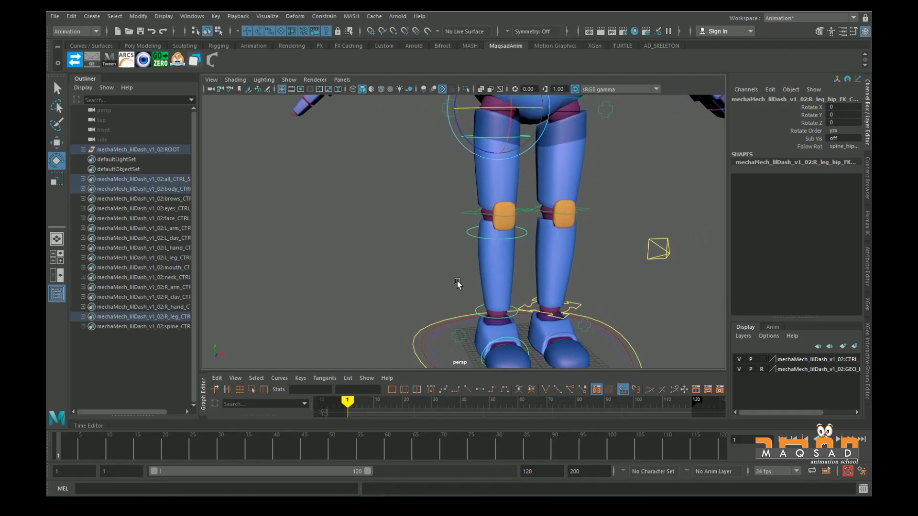
{"action": "left_click_drag", "start_coordinate": [483, 321], "coordinate": [450, 286], "text": "alt"}
{"action": "left_click_drag", "start_coordinate": [456, 246], "coordinate": [485, 214], "text": "alt"}
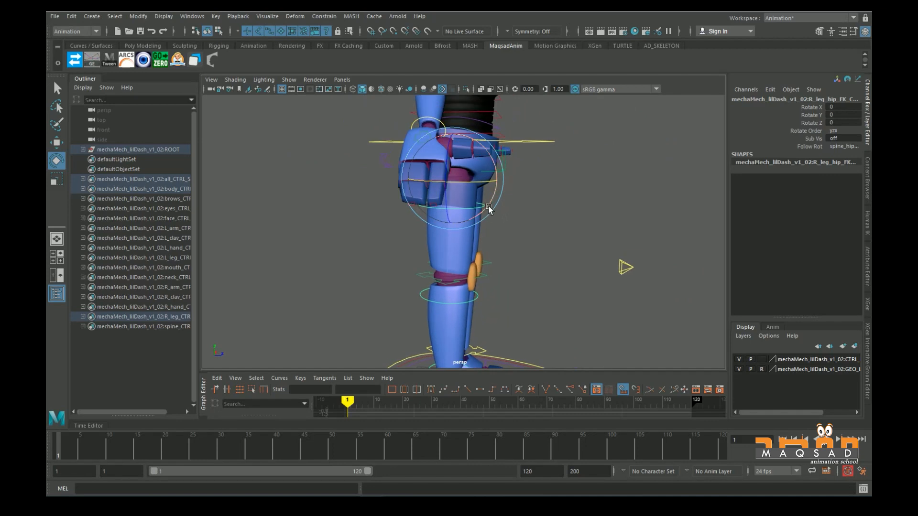
{"action": "middle_click_drag", "start_coordinate": [462, 302], "coordinate": [495, 139], "text": "alt"}
{"action": "left_click_drag", "start_coordinate": [495, 138], "coordinate": [498, 129]}
{"action": "key", "text": "ctrl+z"}
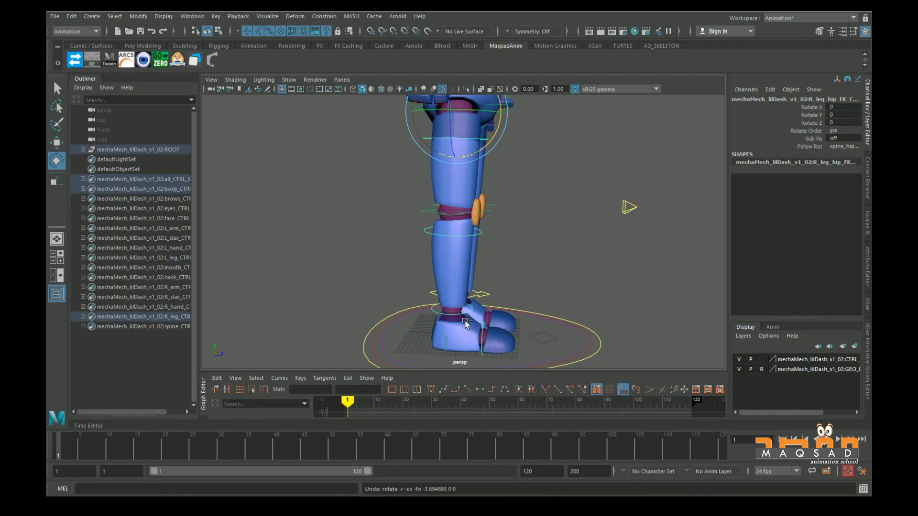
- Try rotating the right leg's FK ankle control and undo the rotation
{"action": "left_click", "coordinate": [431, 309]}
{"action": "middle_click_drag", "start_coordinate": [436, 312], "coordinate": [437, 247], "text": "alt"}
{"action": "right_click_drag", "start_coordinate": [437, 247], "coordinate": [495, 238], "text": "alt"}
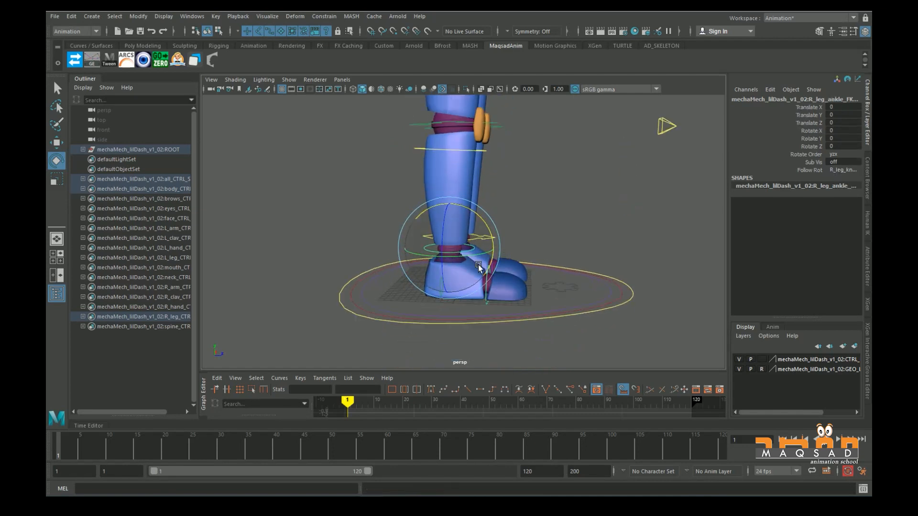
{"action": "scroll", "coordinate": [458, 261], "scroll_direction": "up", "scroll_amount": 2}
{"action": "left_click_drag", "start_coordinate": [481, 225], "coordinate": [490, 248]}
{"action": "key", "text": "ctrl+z"}
- Raise the left foot with the left leg's IK ankle control so that the knee bends, and clear the selection
{"action": "scroll", "coordinate": [489, 195], "scroll_direction": "down", "scroll_amount": 2}
{"action": "middle_click_drag", "start_coordinate": [452, 156], "coordinate": [440, 236], "text": "alt"}
{"action": "scroll", "coordinate": [442, 218], "scroll_direction": "down", "scroll_amount": 2}
{"action": "middle_click_drag", "start_coordinate": [542, 285], "coordinate": [531, 215], "text": "alt"}
{"action": "left_click_drag", "start_coordinate": [532, 215], "coordinate": [538, 268], "text": "alt"}
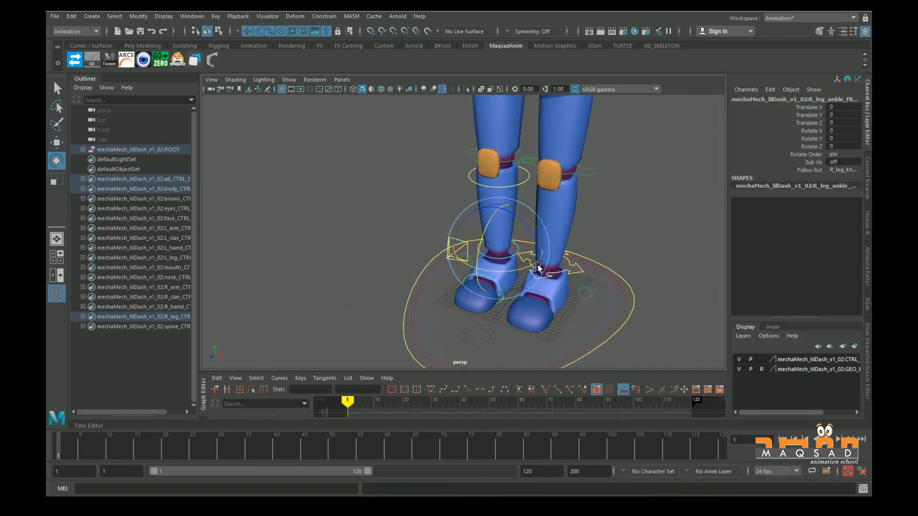
{"action": "left_click", "coordinate": [576, 268]}
{"action": "key", "text": "w"}
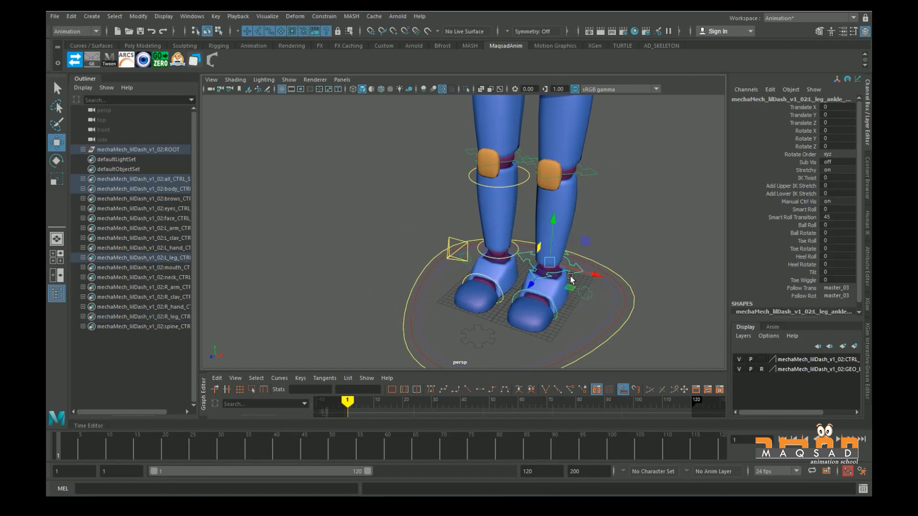
{"action": "left_click_drag", "start_coordinate": [549, 246], "coordinate": [467, 219]}
{"action": "middle_click_drag", "start_coordinate": [472, 182], "coordinate": [476, 239], "text": "alt"}
{"action": "left_click_drag", "start_coordinate": [477, 303], "coordinate": [385, 272], "text": "alt"}
{"action": "left_click", "coordinate": [385, 273]}
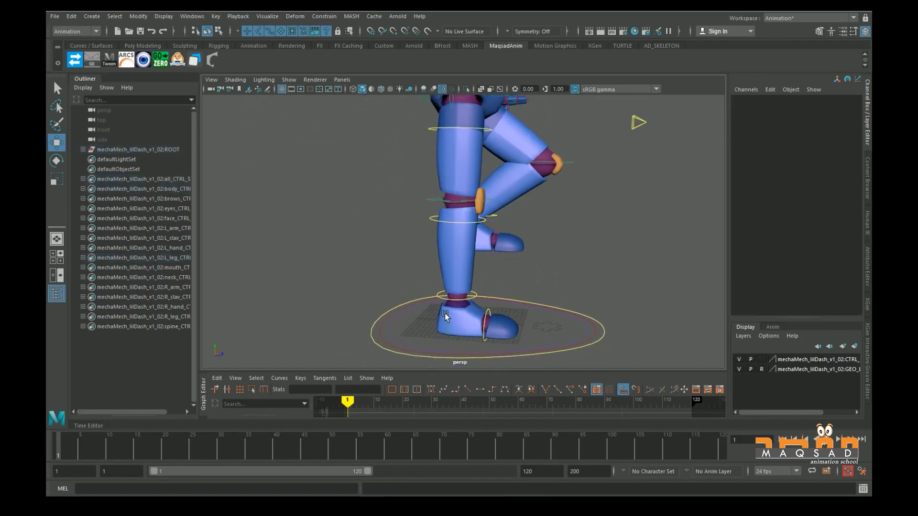
- Swing the right thigh forward by rotating the right leg's FK hip control
{"action": "left_click", "coordinate": [440, 296]}
{"action": "left_click_drag", "start_coordinate": [455, 334], "coordinate": [455, 359]}
{"action": "left_click", "coordinate": [379, 198]}
{"action": "left_click", "coordinate": [452, 125]}
{"action": "key", "text": "e"}
{"action": "left_click_drag", "start_coordinate": [480, 144], "coordinate": [516, 179]}
- Rotate the right leg's FK knee control about 96.2 degrees and its FK ankle control about -50.4 degrees around X
{"action": "left_click", "coordinate": [531, 198]}
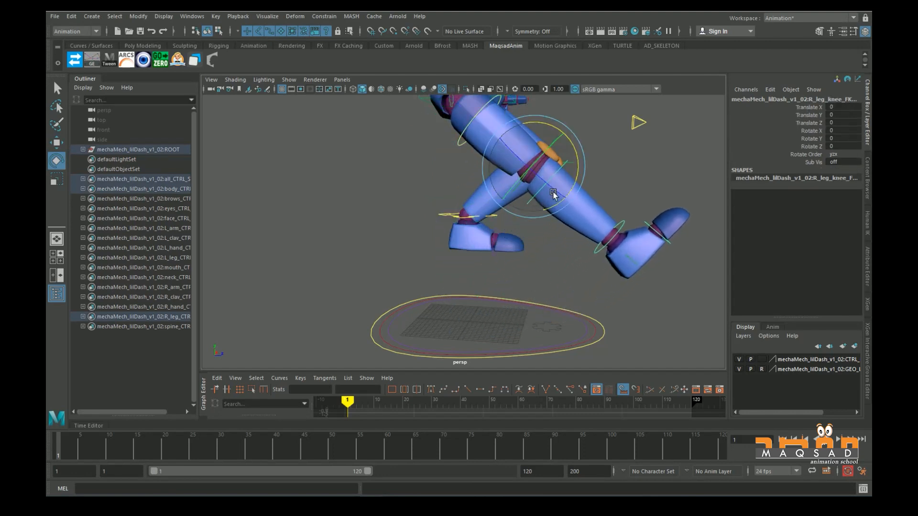
{"action": "left_click_drag", "start_coordinate": [578, 165], "coordinate": [482, 194]}
{"action": "left_click", "coordinate": [454, 223]}
{"action": "left_click_drag", "start_coordinate": [485, 206], "coordinate": [540, 214], "text": "alt"}
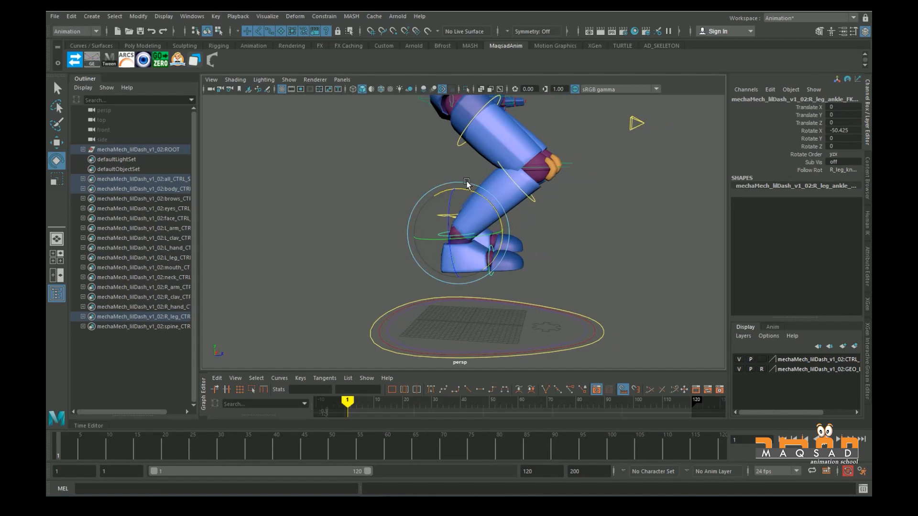
- Undo the right leg's FK rotations and the left foot's lift to restore the standing pose
{"action": "key", "text": "ctrl+z"}
{"action": "key", "text": "ctrl+z"}
{"action": "key", "text": "ctrl+z"}
{"action": "key", "text": "ctrl+z"}
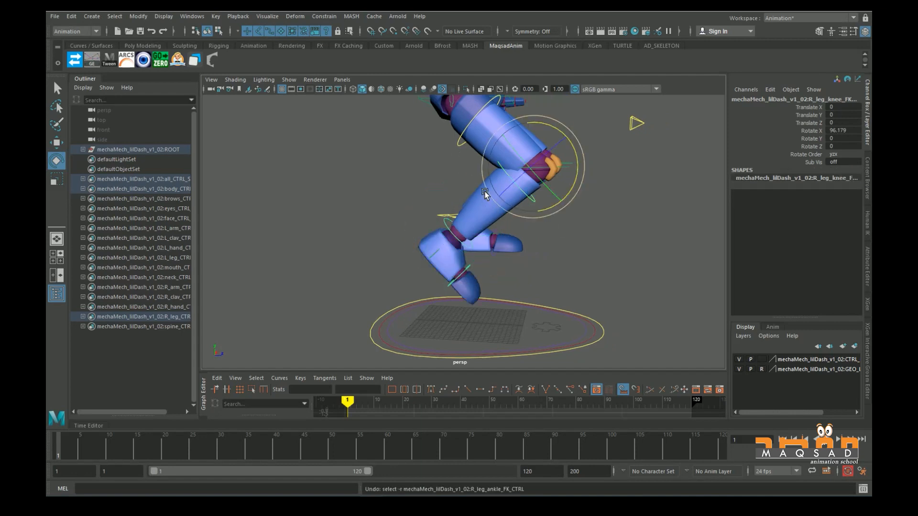
{"action": "key", "text": "ctrl+z"}
{"action": "key", "text": "ctrl+z"}
{"action": "key", "text": "ctrl+z"}
{"action": "key", "text": "ctrl+z"}
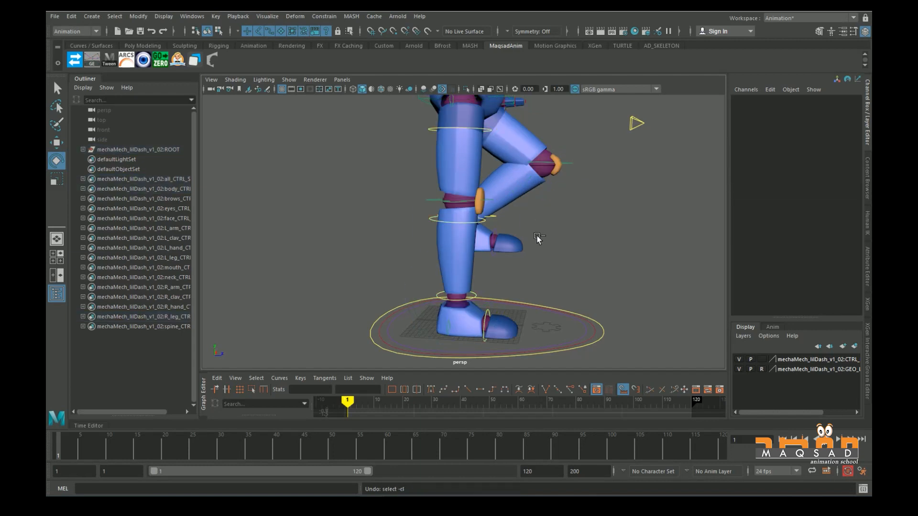
{"action": "left_click_drag", "start_coordinate": [488, 282], "coordinate": [473, 286], "text": "alt"}
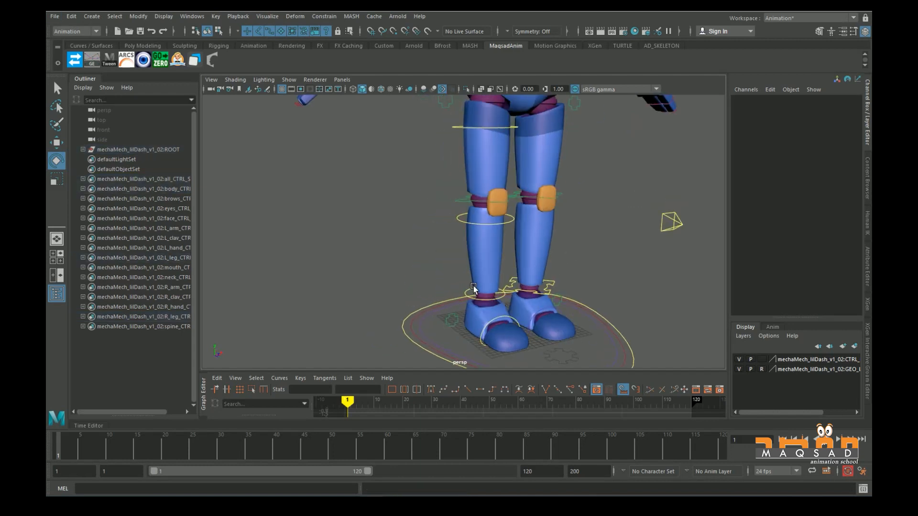
- Switch the right leg from FK to IK by setting its leg control's IK/FK attribute to 0, and clear the selection
{"action": "left_click", "coordinate": [454, 126]}
{"action": "left_click", "coordinate": [796, 131]}
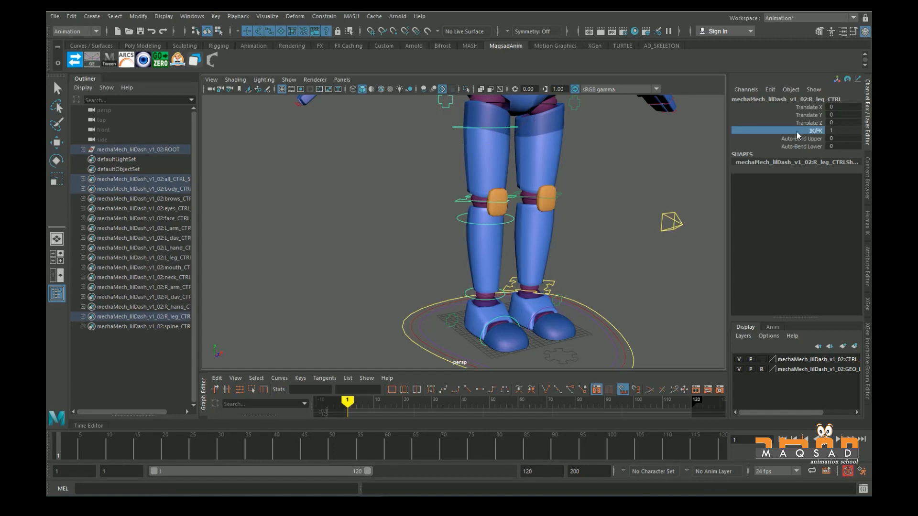
{"action": "middle_click_drag", "start_coordinate": [612, 258], "coordinate": [433, 250]}
{"action": "left_click", "coordinate": [467, 267]}
{"action": "left_click_drag", "start_coordinate": [468, 267], "coordinate": [445, 233], "text": "alt"}
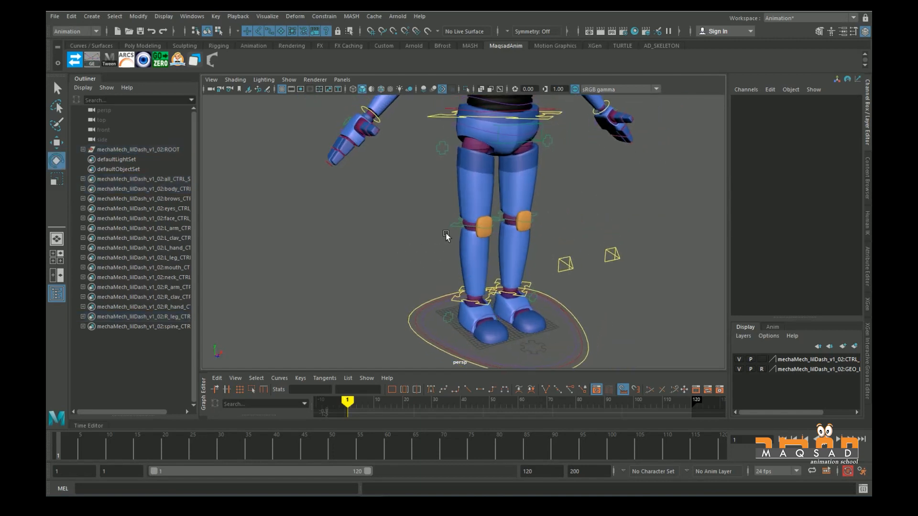
- Set the right leg control's IK/FK to 1 and undo a trial change on the FK hip control
{"action": "left_click", "coordinate": [448, 158]}
{"action": "left_click", "coordinate": [797, 130]}
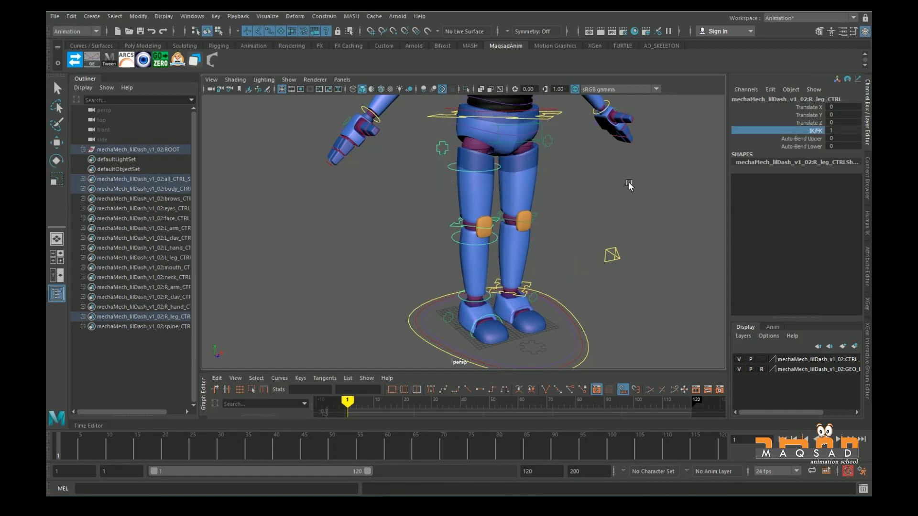
{"action": "middle_click_drag", "start_coordinate": [440, 182], "coordinate": [580, 222]}
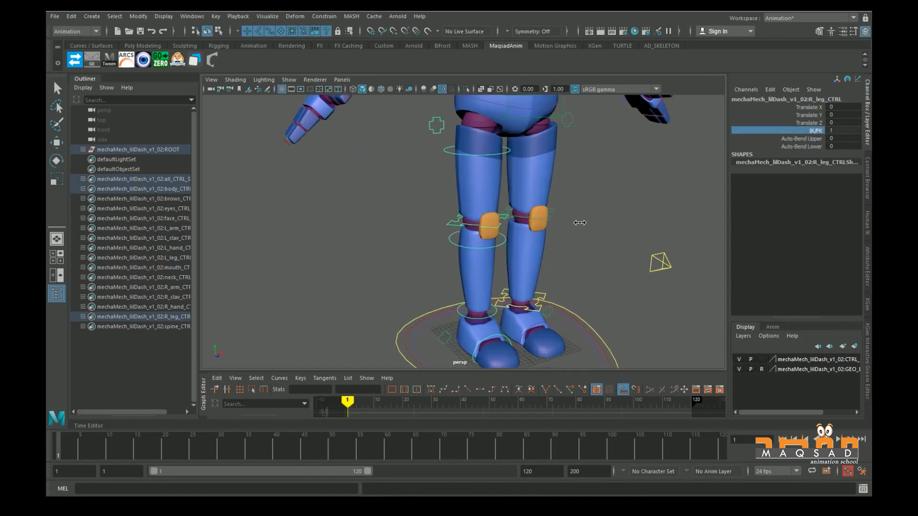
{"action": "left_click", "coordinate": [451, 153]}
{"action": "middle_click_drag", "start_coordinate": [459, 307], "coordinate": [386, 293]}
{"action": "key", "text": "ctrl+z"}
- Return the right leg to IK through its leg control's IK/FK attribute and clear the selection
{"action": "left_click", "coordinate": [365, 156]}
{"action": "left_click", "coordinate": [436, 132]}
{"action": "left_click", "coordinate": [785, 135]}
{"action": "middle_click_drag", "start_coordinate": [622, 207], "coordinate": [386, 301]}
{"action": "left_click", "coordinate": [386, 300]}
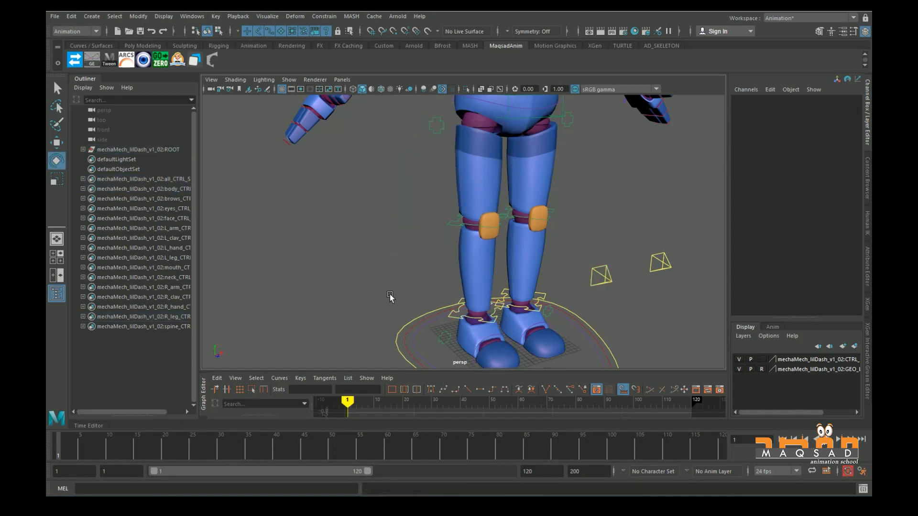
- Lift the right foot with its IK ankle control to about 17.5 in Translate Y and 16.2 in Translate Z
{"action": "left_click", "coordinate": [455, 323]}
{"action": "key", "text": "w"}
{"action": "left_click_drag", "start_coordinate": [452, 328], "coordinate": [512, 318], "text": "alt"}
{"action": "middle_click_drag", "start_coordinate": [485, 293], "coordinate": [577, 207]}
{"action": "left_click_drag", "start_coordinate": [577, 207], "coordinate": [454, 262], "text": "alt"}
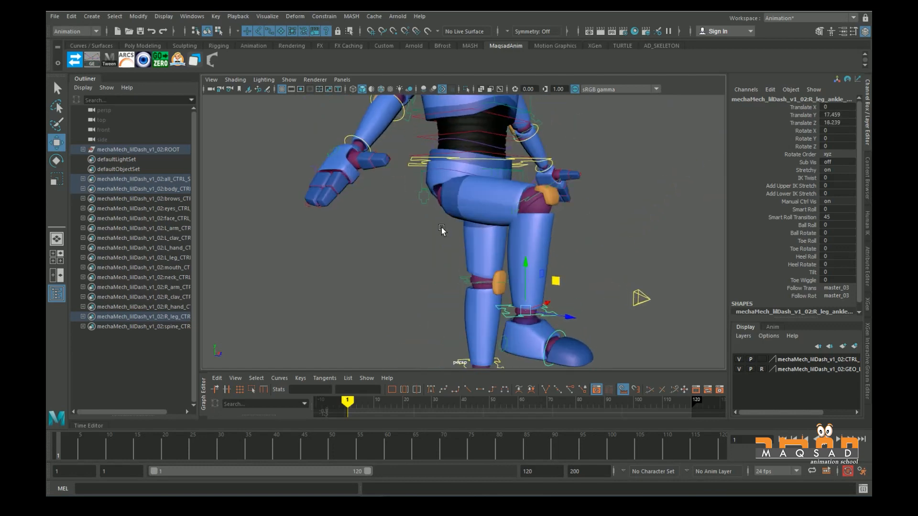
- Select the right leg control and set its IK/FK to 1 to compare the FK pose with the raised IK pose
{"action": "left_click", "coordinate": [429, 199]}
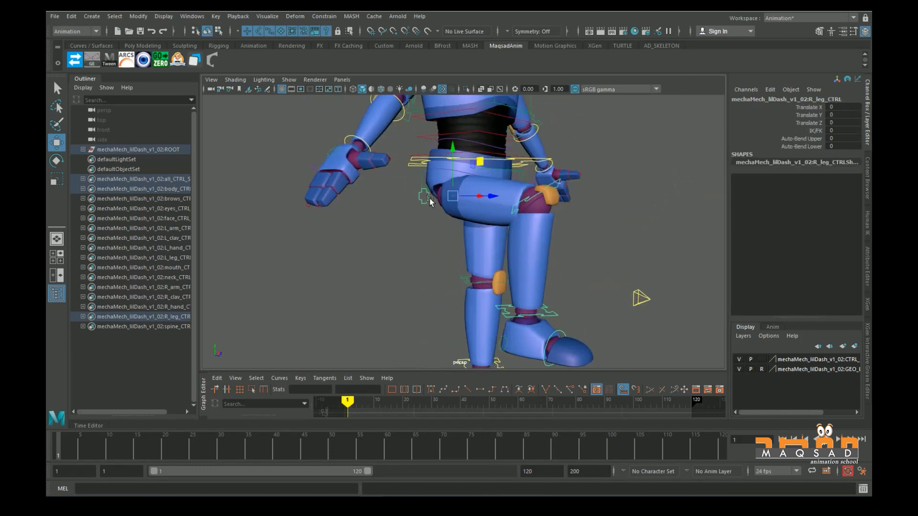
{"action": "left_click", "coordinate": [804, 130]}
{"action": "scroll", "coordinate": [637, 207], "scroll_direction": "down", "scroll_amount": 2}
{"action": "middle_click_drag", "start_coordinate": [637, 207], "coordinate": [623, 181], "text": "alt"}
{"action": "middle_click_drag", "start_coordinate": [593, 234], "coordinate": [613, 235]}
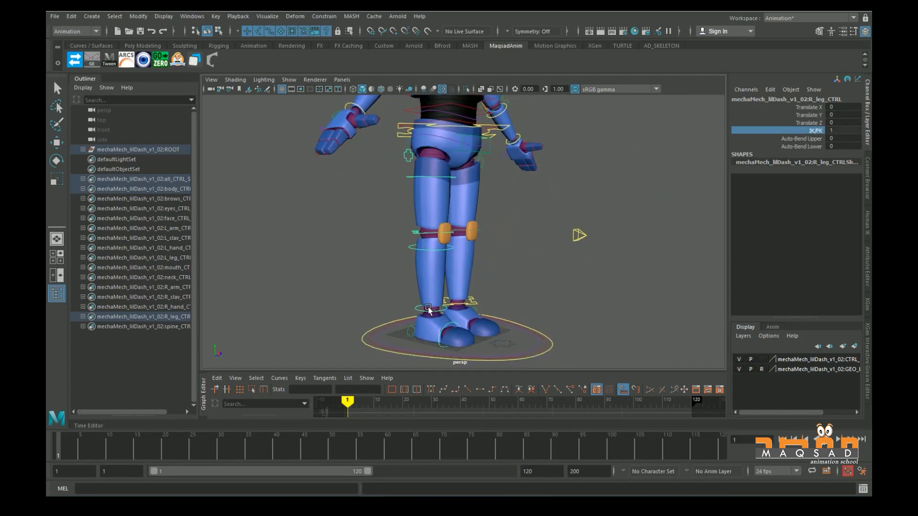
{"action": "left_click_drag", "start_coordinate": [442, 313], "coordinate": [423, 307], "text": "alt"}
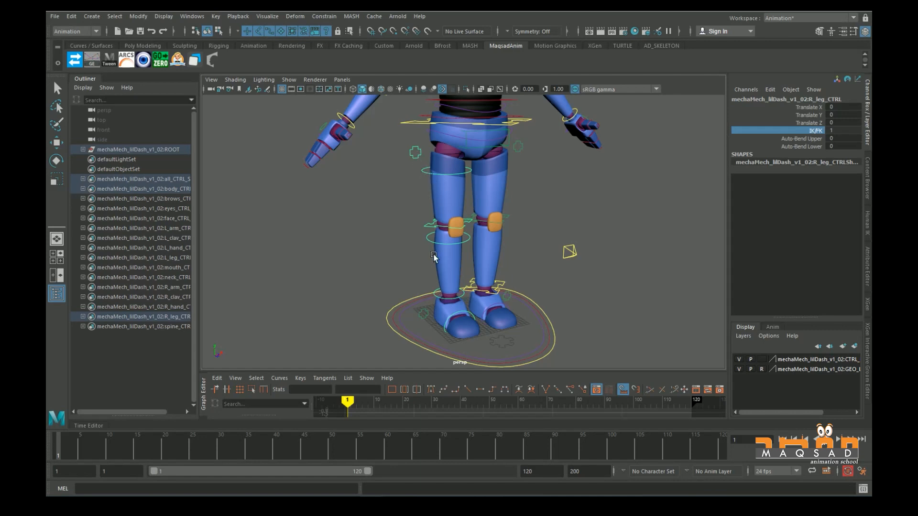
- Set the right leg control's IK/FK back to 0 to show the IK pose
{"action": "left_click", "coordinate": [813, 123]}
{"action": "left_click", "coordinate": [810, 130]}
{"action": "middle_click_drag", "start_coordinate": [809, 131], "coordinate": [519, 278]}
{"action": "left_click_drag", "start_coordinate": [423, 262], "coordinate": [511, 260], "text": "alt"}
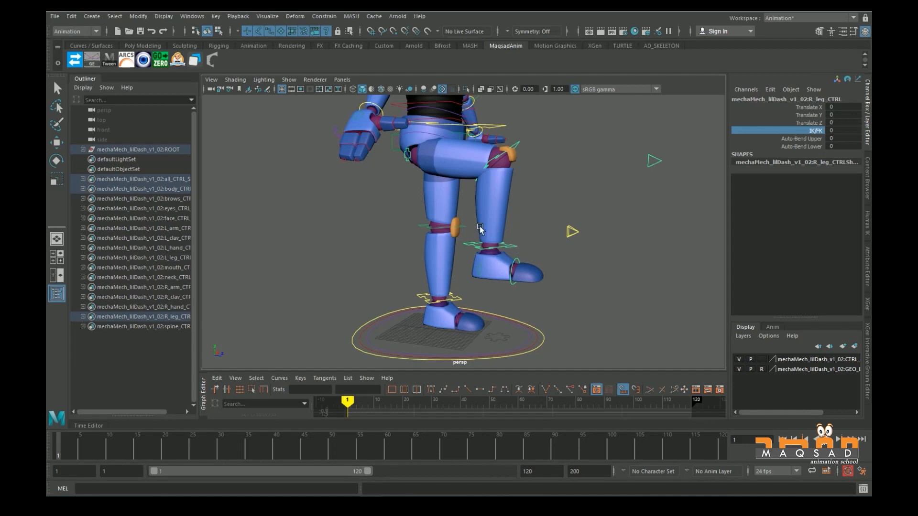
- Move the right leg's IK ankle control farther forward and slightly up
{"action": "left_click", "coordinate": [502, 253]}
{"action": "key", "text": "w"}
{"action": "left_click_drag", "start_coordinate": [522, 211], "coordinate": [562, 196]}
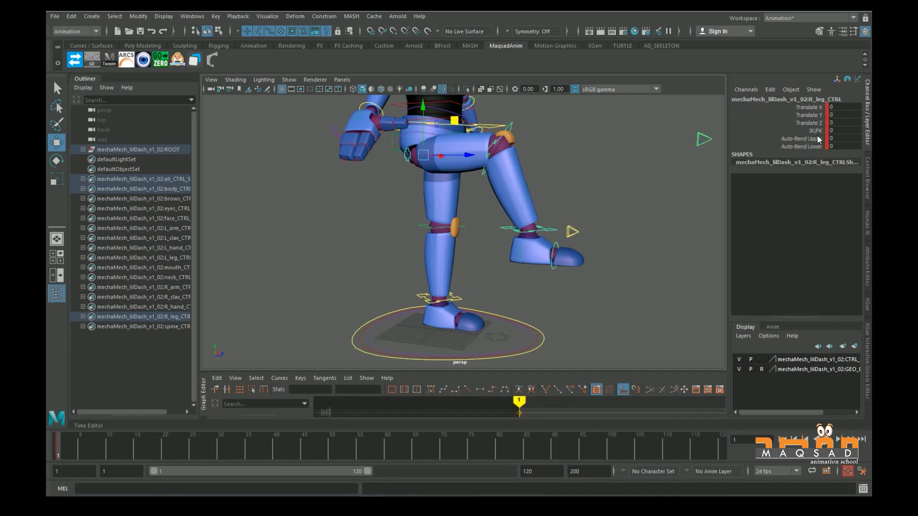
- Set the right leg control's IK/FK attribute to 1
{"action": "left_click", "coordinate": [815, 130]}
{"action": "type", "text": "1"}
{"action": "key", "text": "Return"}
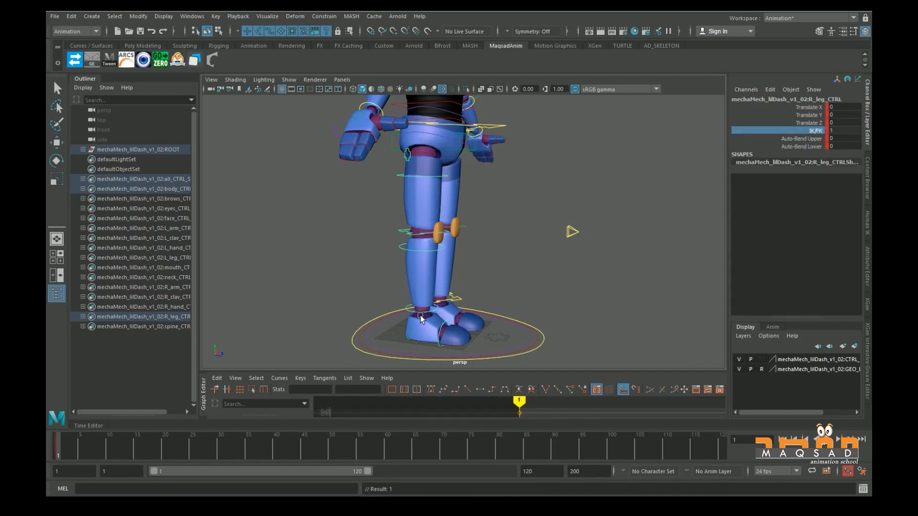
- Rotate the right leg's FK hip control forward, bend the FK knee so the shin hangs down, and clear the selection
{"action": "left_click", "coordinate": [401, 176]}
{"action": "key", "text": "e"}
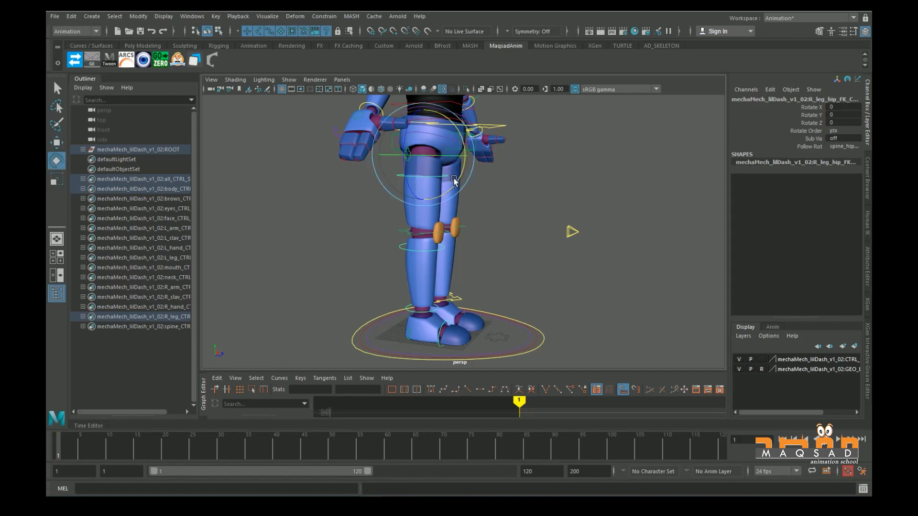
{"action": "left_click_drag", "start_coordinate": [454, 178], "coordinate": [455, 134]}
{"action": "left_click", "coordinate": [522, 203]}
{"action": "left_click_drag", "start_coordinate": [523, 203], "coordinate": [523, 243]}
{"action": "left_click", "coordinate": [440, 211]}
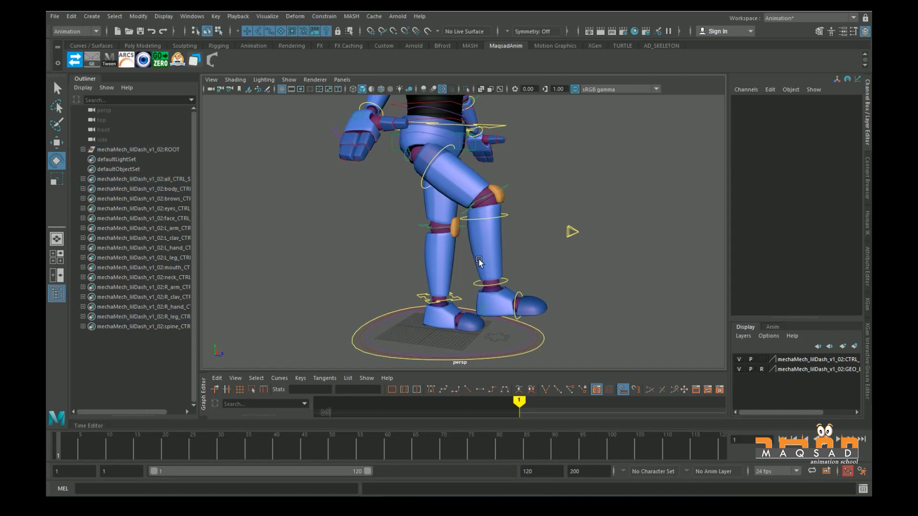
- Blend the right leg control's IK/FK attribute from 1 to 0 and back to 1 to compare the two poses
{"action": "left_click", "coordinate": [404, 157]}
{"action": "left_click", "coordinate": [796, 131]}
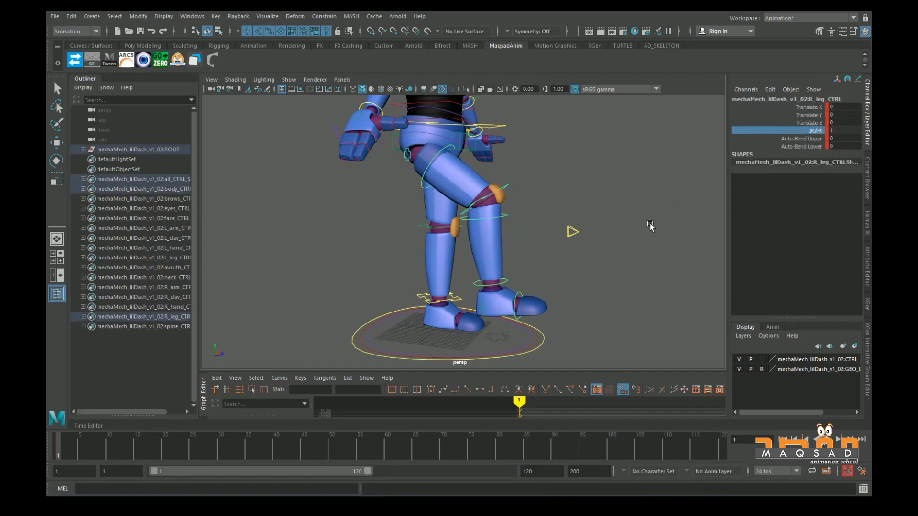
{"action": "middle_click_drag", "start_coordinate": [669, 223], "coordinate": [611, 223]}
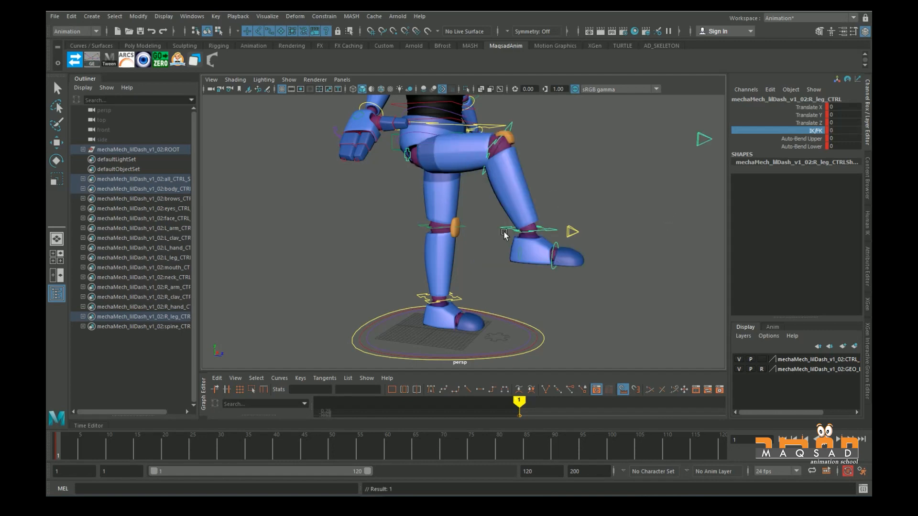
{"action": "middle_click_drag", "start_coordinate": [504, 232], "coordinate": [561, 233]}
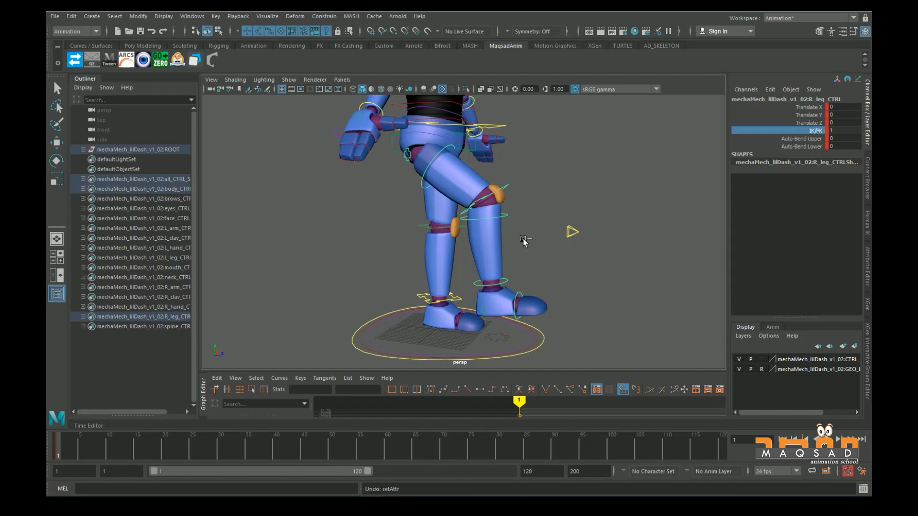
- Undo the right leg's FK hip and knee rotations
{"action": "key", "text": "ctrl+z"}
{"action": "key", "text": "ctrl+z"}
{"action": "key", "text": "ctrl+z"}
{"action": "key", "text": "ctrl+z"}
{"action": "key", "text": "ctrl+z"}
{"action": "key", "text": "ctrl+z"}
- Clear the selection, examine the pelvis from the front, and select the spine IK base control
{"action": "left_click_drag", "start_coordinate": [523, 242], "coordinate": [430, 239], "text": "alt"}
{"action": "left_click_drag", "start_coordinate": [564, 253], "coordinate": [523, 244], "text": "alt"}
{"action": "right_click_drag", "start_coordinate": [523, 244], "coordinate": [600, 304], "text": "alt"}
{"action": "left_click", "coordinate": [601, 304]}
{"action": "middle_click_drag", "start_coordinate": [519, 256], "coordinate": [510, 286], "text": "alt"}
{"action": "middle_click_drag", "start_coordinate": [497, 220], "coordinate": [491, 258], "text": "alt"}
{"action": "middle_click_drag", "start_coordinate": [498, 351], "coordinate": [495, 261], "text": "alt"}
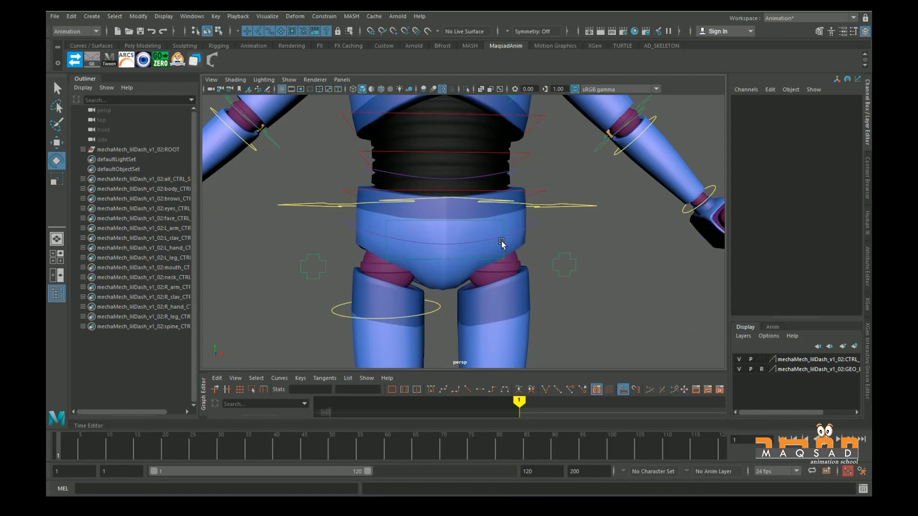
{"action": "left_click", "coordinate": [503, 253]}
{"action": "key", "text": "f"}
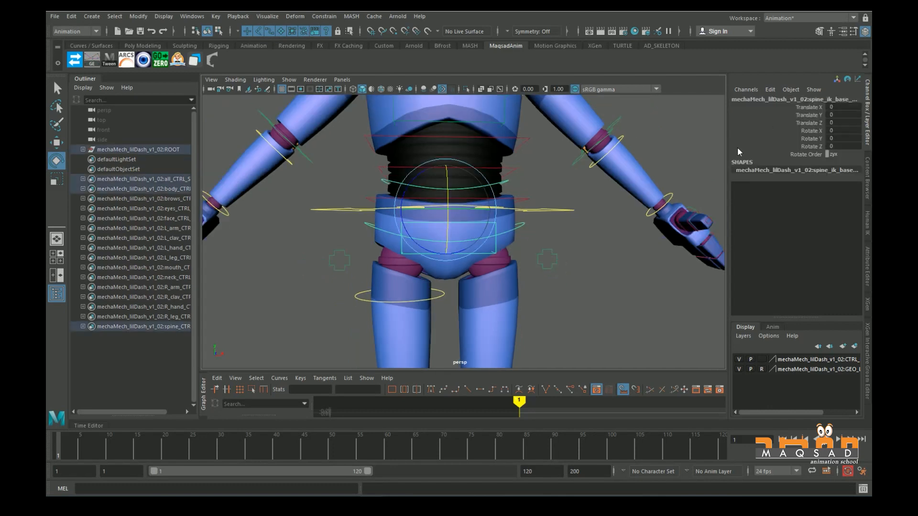
- Inspect the spine's FK controls and the first spine hip control in turn, and clear the selection
{"action": "left_click", "coordinate": [553, 234]}
{"action": "scroll", "coordinate": [553, 234], "scroll_direction": "up", "scroll_amount": 2}
{"action": "left_click", "coordinate": [543, 191]}
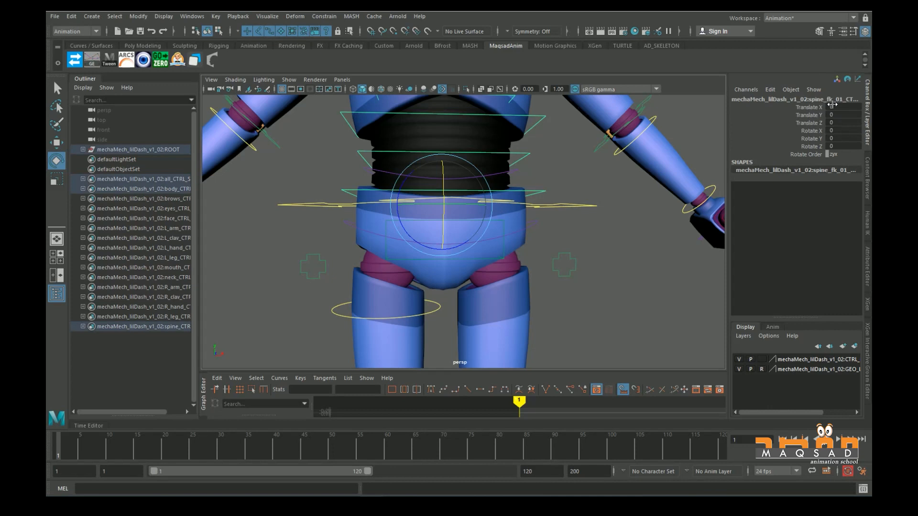
{"action": "left_click", "coordinate": [529, 153]}
{"action": "left_click", "coordinate": [496, 172]}
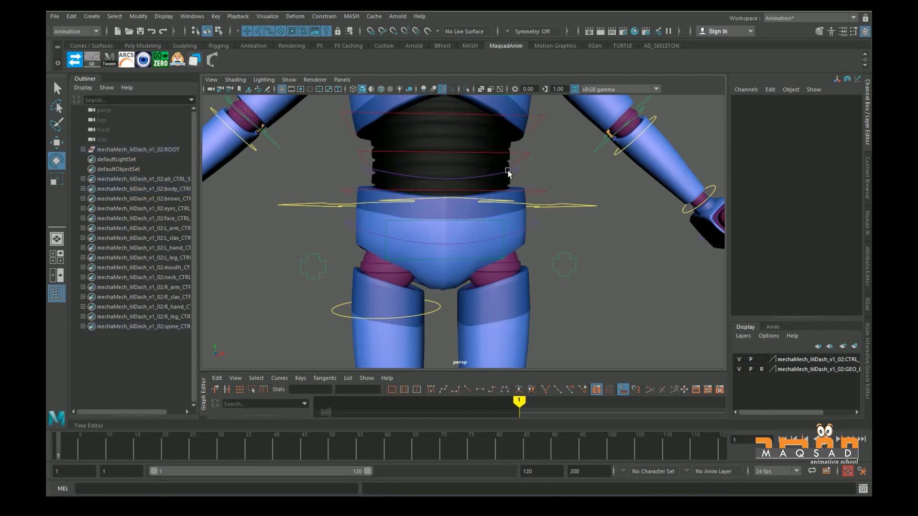
{"action": "left_click", "coordinate": [507, 172]}
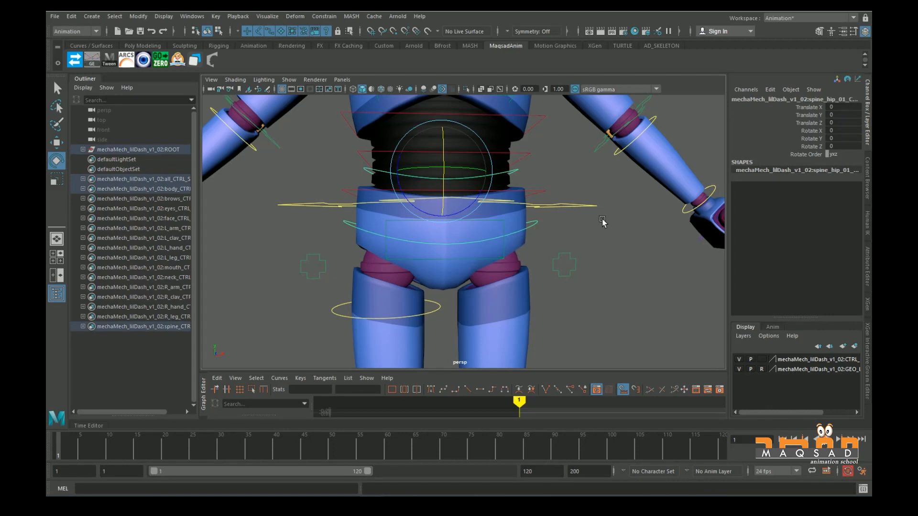
{"action": "left_click", "coordinate": [620, 210]}
{"action": "scroll", "coordinate": [566, 237], "scroll_direction": "down", "scroll_amount": 3}
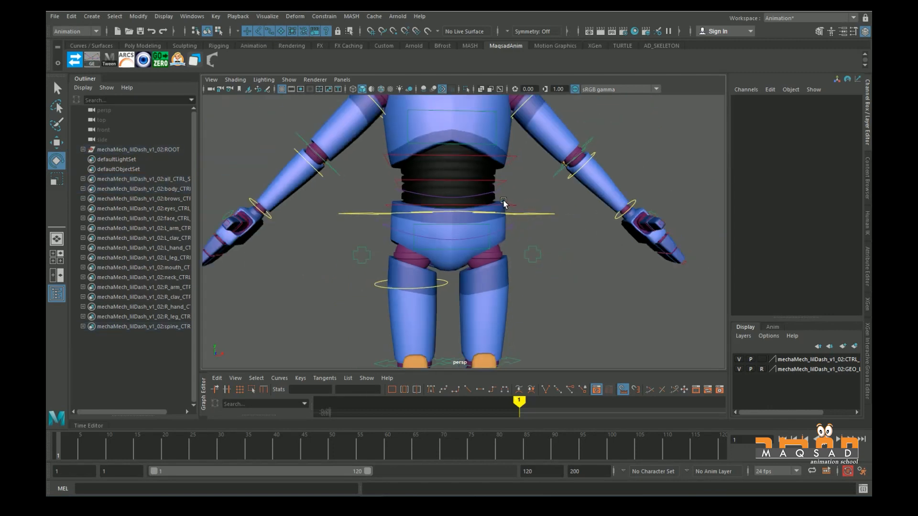
{"action": "scroll", "coordinate": [577, 279], "scroll_direction": "up", "scroll_amount": 2}
{"action": "scroll", "coordinate": [506, 236], "scroll_direction": "up", "scroll_amount": 2}
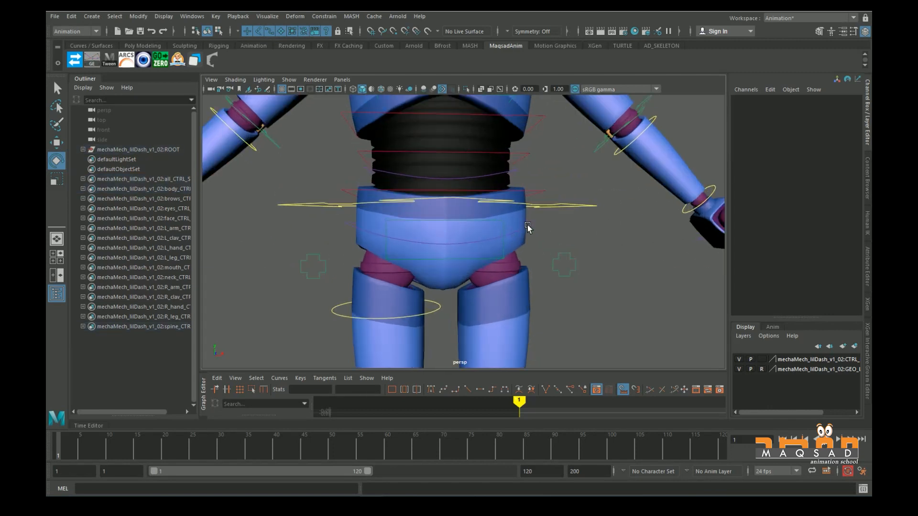
- Try rotating the second spine hip control around the pelvis and undo the rotation
{"action": "left_click", "coordinate": [531, 222]}
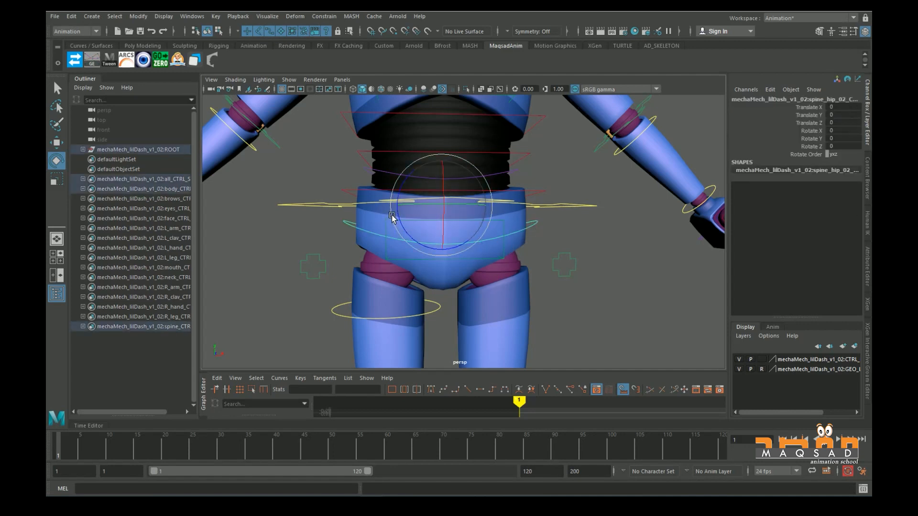
{"action": "left_click", "coordinate": [552, 238]}
{"action": "left_click", "coordinate": [531, 225]}
{"action": "mouse_move", "coordinate": [404, 225]}
{"action": "left_mouse_down"}
{"action": "mouse_move", "coordinate": [420, 239]}
{"action": "mouse_move", "coordinate": [403, 229]}
{"action": "mouse_move", "coordinate": [406, 238]}
{"action": "mouse_move", "coordinate": [390, 233]}
{"action": "mouse_move", "coordinate": [411, 239]}
{"action": "mouse_move", "coordinate": [390, 236]}
{"action": "left_mouse_up"}
{"action": "key", "text": "ctrl+z"}
- Rotate the spine IK base control to about -7 degrees in Z and undo the further rotation tried on it
{"action": "left_click", "coordinate": [624, 308]}
{"action": "left_click", "coordinate": [510, 258]}
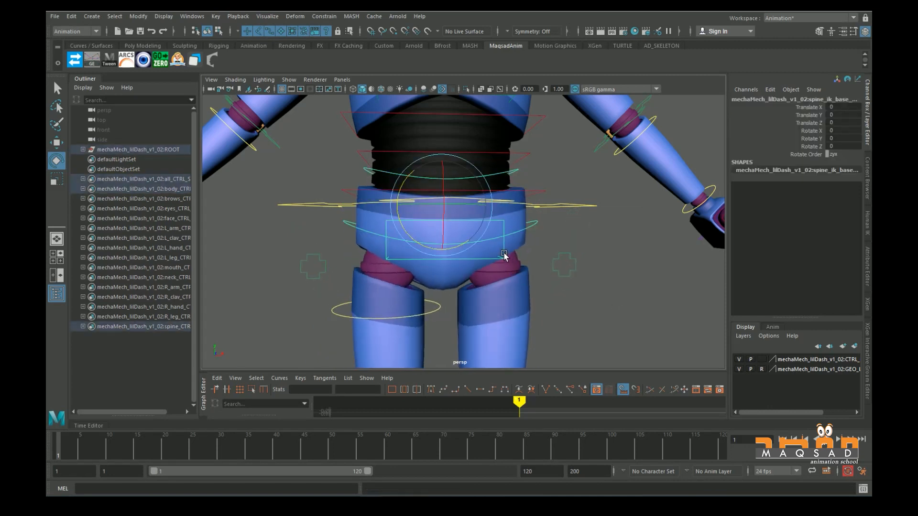
{"action": "left_click_drag", "start_coordinate": [502, 256], "coordinate": [477, 262]}
{"action": "mouse_move", "coordinate": [502, 215]}
{"action": "left_mouse_down"}
{"action": "mouse_move", "coordinate": [510, 213]}
{"action": "mouse_move", "coordinate": [482, 239]}
{"action": "mouse_move", "coordinate": [500, 213]}
{"action": "mouse_move", "coordinate": [495, 239]}
{"action": "mouse_move", "coordinate": [492, 219]}
{"action": "left_mouse_up"}
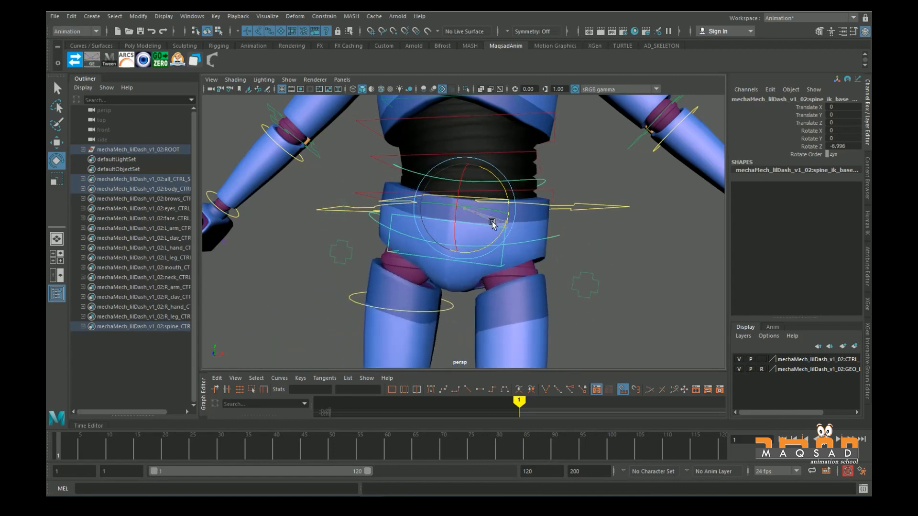
{"action": "scroll", "coordinate": [478, 213], "scroll_direction": "down", "scroll_amount": 10}
{"action": "scroll", "coordinate": [479, 213], "scroll_direction": "up", "scroll_amount": 3}
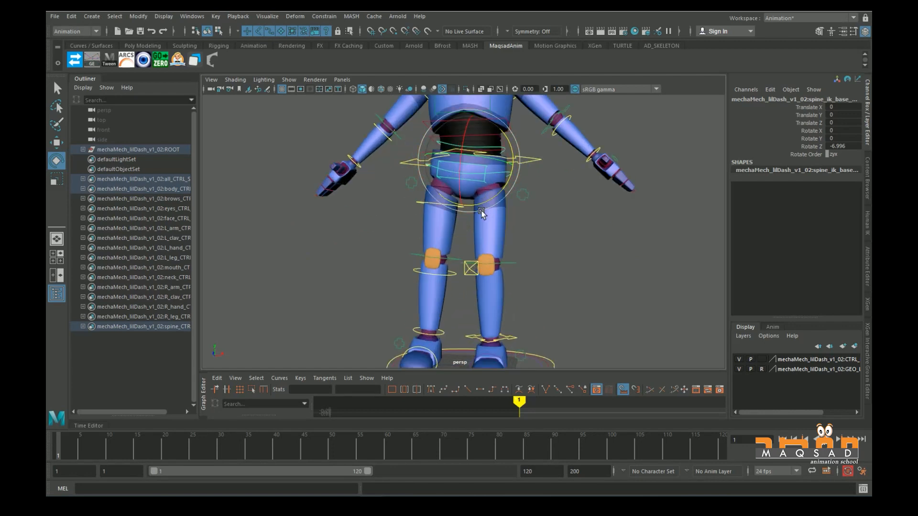
{"action": "mouse_move", "coordinate": [503, 200]}
{"action": "left_mouse_down"}
{"action": "mouse_move", "coordinate": [502, 210]}
{"action": "mouse_move", "coordinate": [509, 191]}
{"action": "mouse_move", "coordinate": [499, 209]}
{"action": "left_mouse_up"}
{"action": "key", "text": "ctrl+z"}
- Move the spine COG control sideways in both directions, watching both legs, and leave it at about -2.465 in Translate X
{"action": "left_click", "coordinate": [530, 163]}
{"action": "key", "text": "w"}
{"action": "left_click_drag", "start_coordinate": [530, 165], "coordinate": [489, 339]}
{"action": "middle_click_drag", "start_coordinate": [505, 363], "coordinate": [501, 330], "text": "alt"}
{"action": "right_click_drag", "start_coordinate": [500, 330], "coordinate": [507, 348], "text": "alt"}
{"action": "middle_click_drag", "start_coordinate": [507, 348], "coordinate": [480, 286], "text": "alt"}
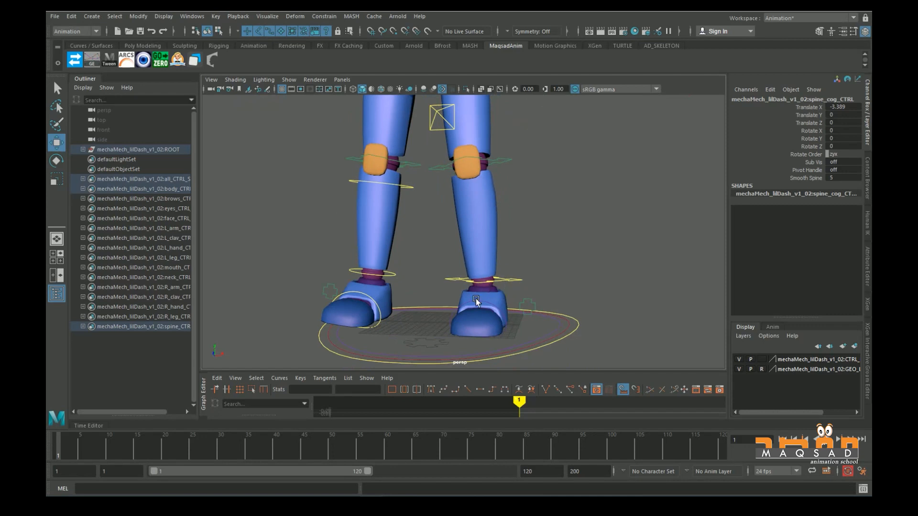
{"action": "right_click_drag", "start_coordinate": [475, 298], "coordinate": [461, 289], "text": "alt"}
{"action": "middle_click_drag", "start_coordinate": [481, 234], "coordinate": [483, 319], "text": "alt"}
{"action": "left_click_drag", "start_coordinate": [489, 142], "coordinate": [522, 147]}
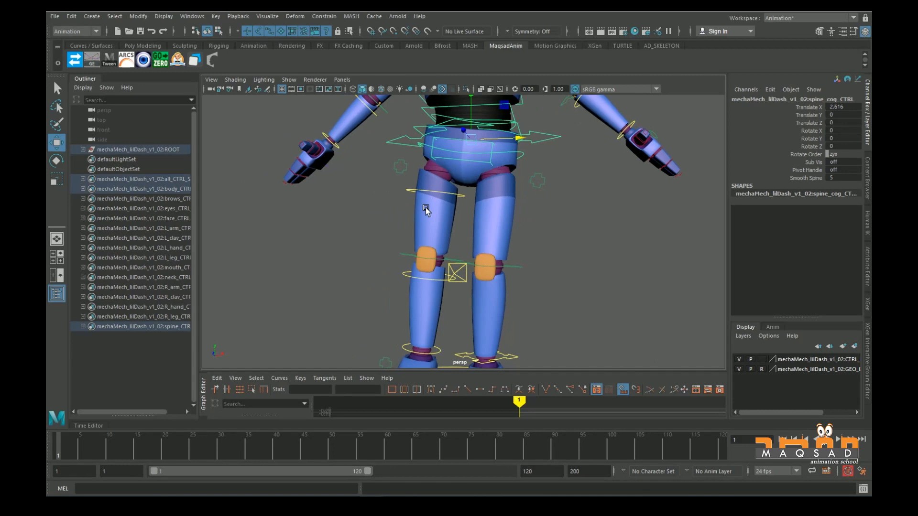
{"action": "scroll", "coordinate": [435, 269], "scroll_direction": "down", "scroll_amount": 2}
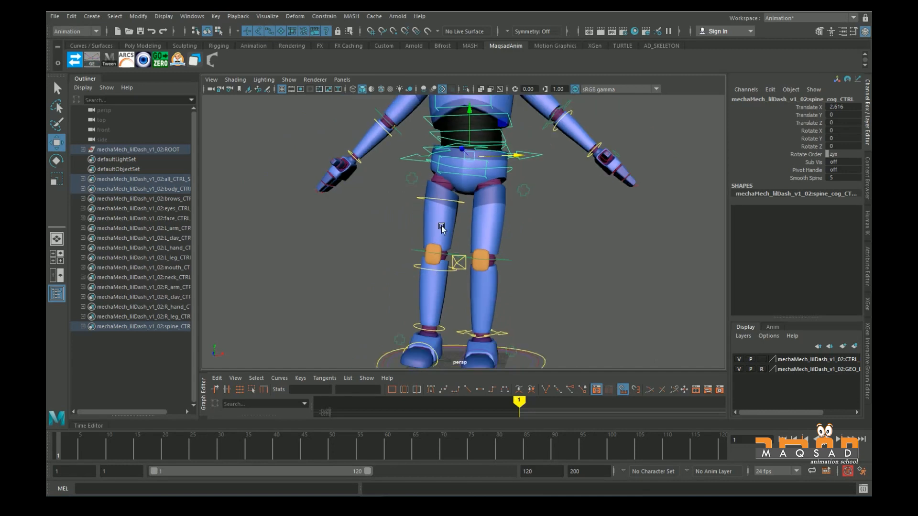
{"action": "left_click_drag", "start_coordinate": [507, 159], "coordinate": [489, 161]}
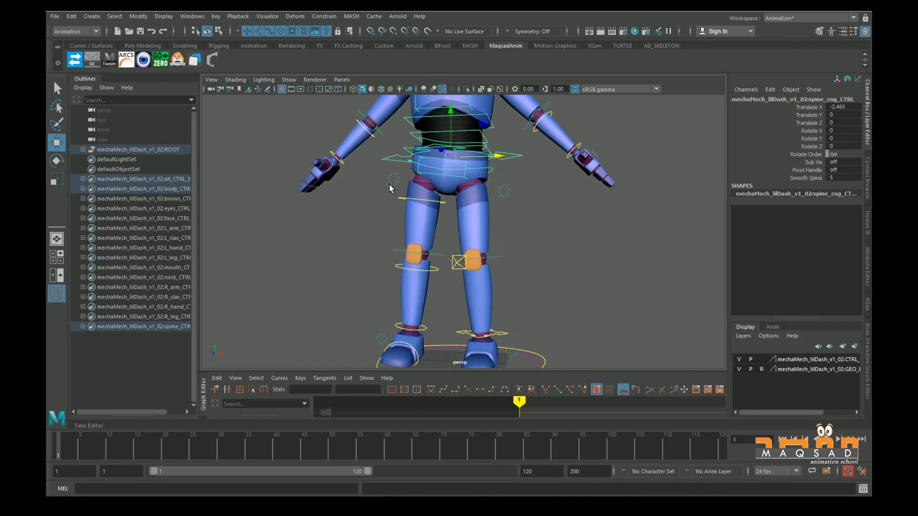
- Switch the right leg to IK by setting IK/FK to 0, and zero its ankle control's Translate Y and Z
{"action": "left_click", "coordinate": [439, 198]}
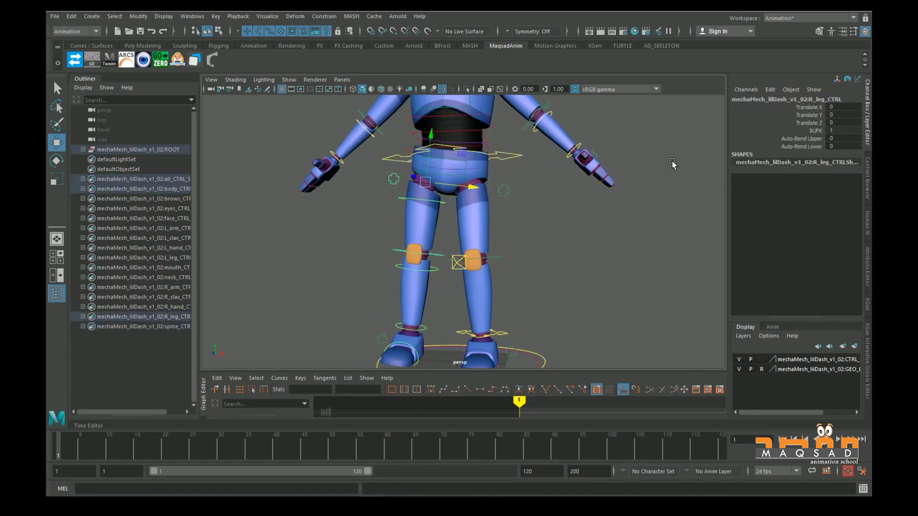
{"action": "left_click", "coordinate": [815, 130]}
{"action": "middle_click_drag", "start_coordinate": [531, 183], "coordinate": [515, 183]}
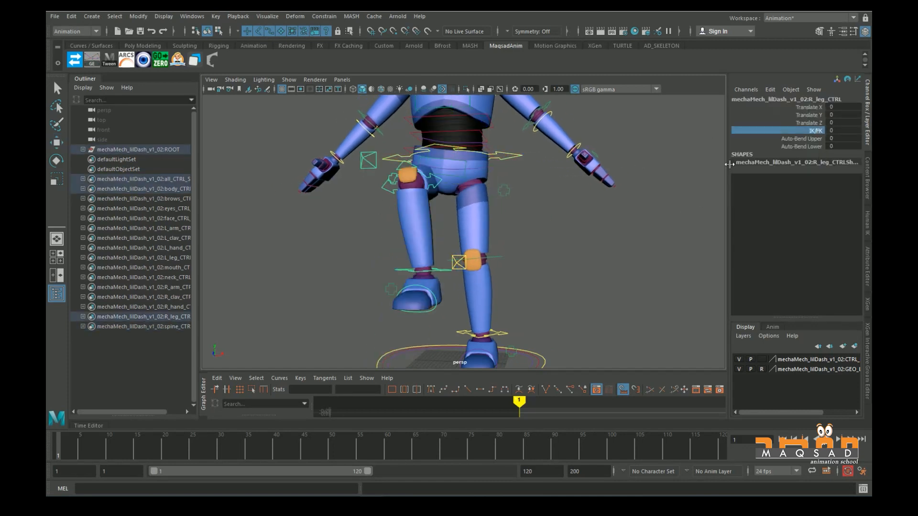
{"action": "left_click", "coordinate": [392, 271]}
{"action": "key", "text": "w"}
{"action": "left_click_drag", "start_coordinate": [834, 116], "coordinate": [841, 122]}
{"action": "type", "text": "0"}
{"action": "key", "text": "Return"}
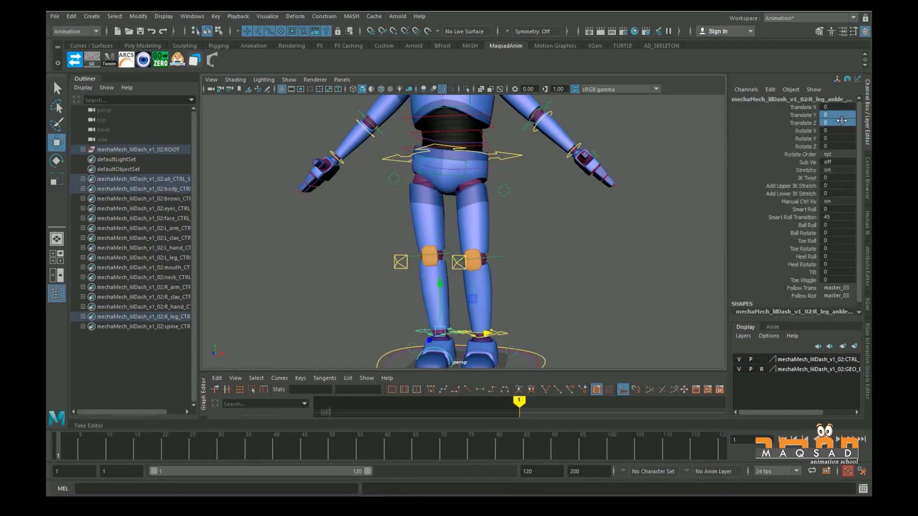
- Rotate the spine IK base control about Z with both legs in IK, ending at about 0.62 degrees
{"action": "left_click", "coordinate": [489, 173]}
{"action": "scroll", "coordinate": [488, 205], "scroll_direction": "up", "scroll_amount": 5}
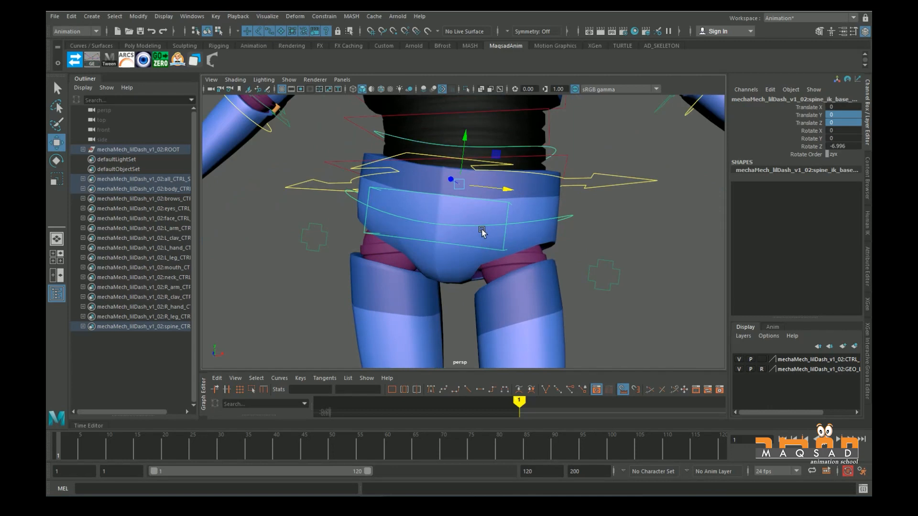
{"action": "scroll", "coordinate": [482, 232], "scroll_direction": "down", "scroll_amount": 2}
{"action": "key", "text": "e"}
{"action": "left_click_drag", "start_coordinate": [493, 223], "coordinate": [510, 259]}
{"action": "scroll", "coordinate": [509, 259], "scroll_direction": "down", "scroll_amount": 3}
{"action": "middle_click_drag", "start_coordinate": [497, 254], "coordinate": [513, 210], "text": "alt"}
{"action": "mouse_move", "coordinate": [513, 210]}
{"action": "left_mouse_down"}
{"action": "mouse_move", "coordinate": [531, 193]}
{"action": "mouse_move", "coordinate": [506, 219]}
{"action": "left_mouse_up"}
{"action": "scroll", "coordinate": [502, 223], "scroll_direction": "down", "scroll_amount": 3}
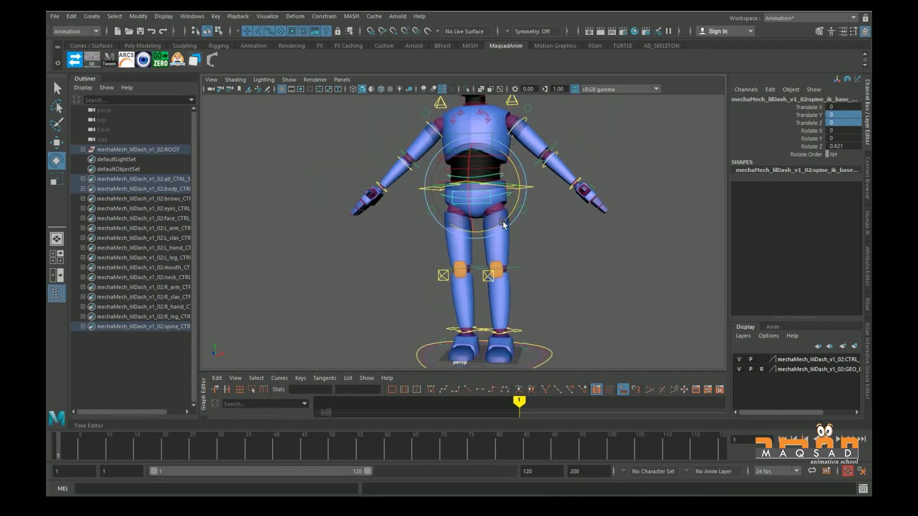
{"action": "scroll", "coordinate": [534, 210], "scroll_direction": "up", "scroll_amount": 3}
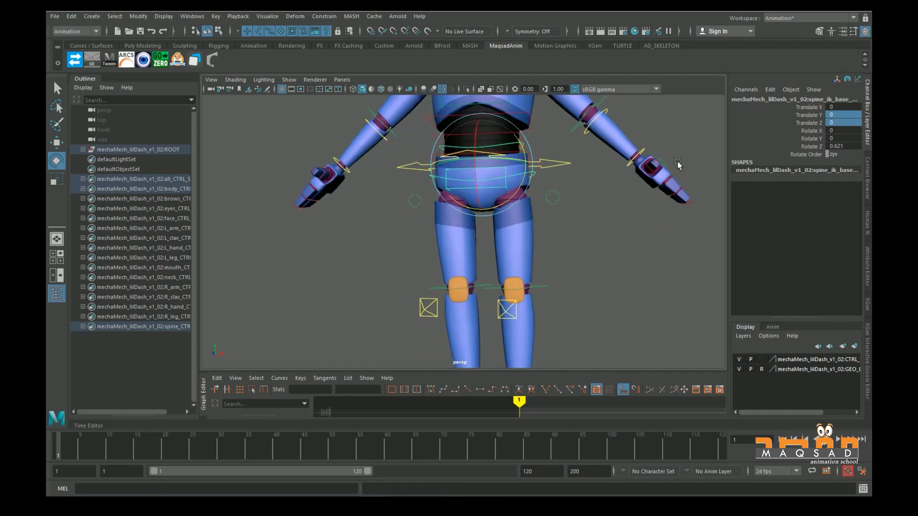
- Set the spine IK base control's Rotate Z to 0 and clear the selection
{"action": "scroll", "coordinate": [560, 162], "scroll_direction": "up", "scroll_amount": 3}
{"action": "double_click", "coordinate": [841, 146]}
{"action": "type", "text": "0"}
{"action": "key", "text": "Return"}
{"action": "left_click", "coordinate": [672, 239]}
- Rotate the second spine hip control around the pelvis to about 1.76 degrees in Z
{"action": "scroll", "coordinate": [510, 232], "scroll_direction": "up", "scroll_amount": 2}
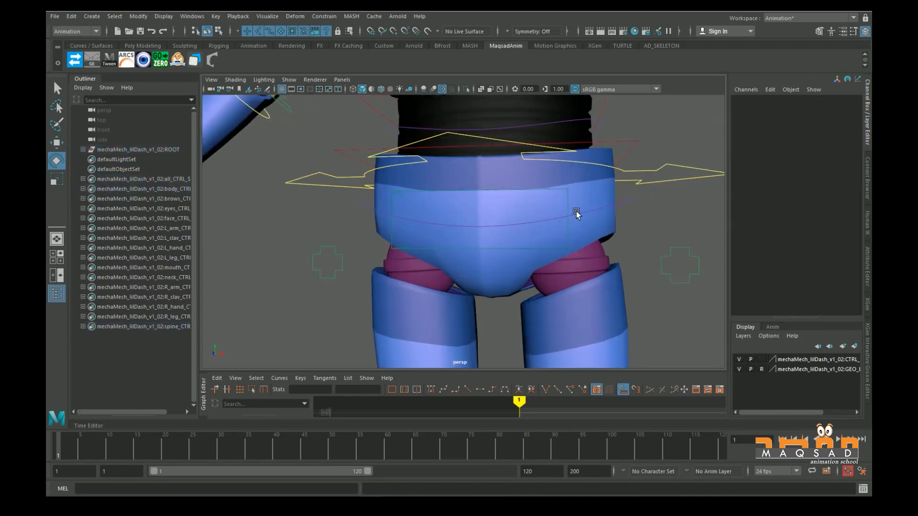
{"action": "scroll", "coordinate": [575, 211], "scroll_direction": "down", "scroll_amount": 4}
{"action": "scroll", "coordinate": [514, 272], "scroll_direction": "up", "scroll_amount": 3}
{"action": "scroll", "coordinate": [532, 251], "scroll_direction": "up", "scroll_amount": 1}
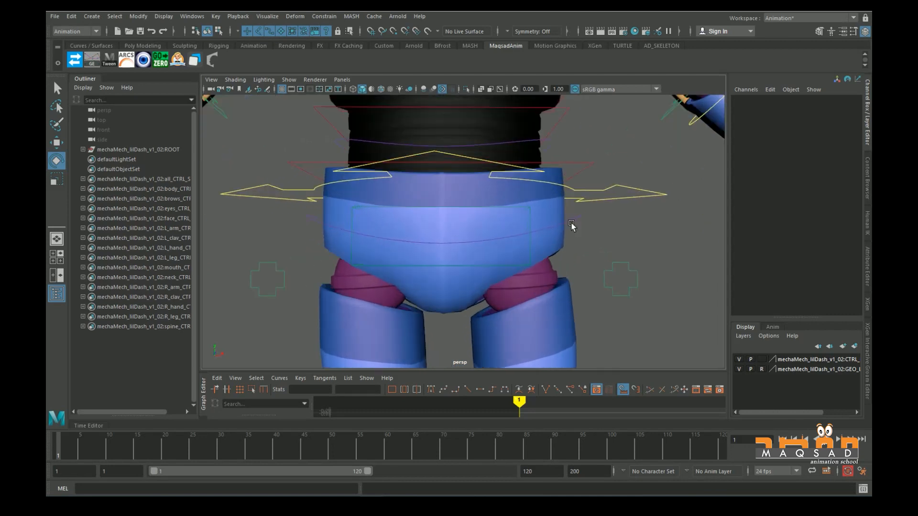
{"action": "left_click", "coordinate": [576, 217]}
{"action": "left_click_drag", "start_coordinate": [477, 220], "coordinate": [483, 220]}
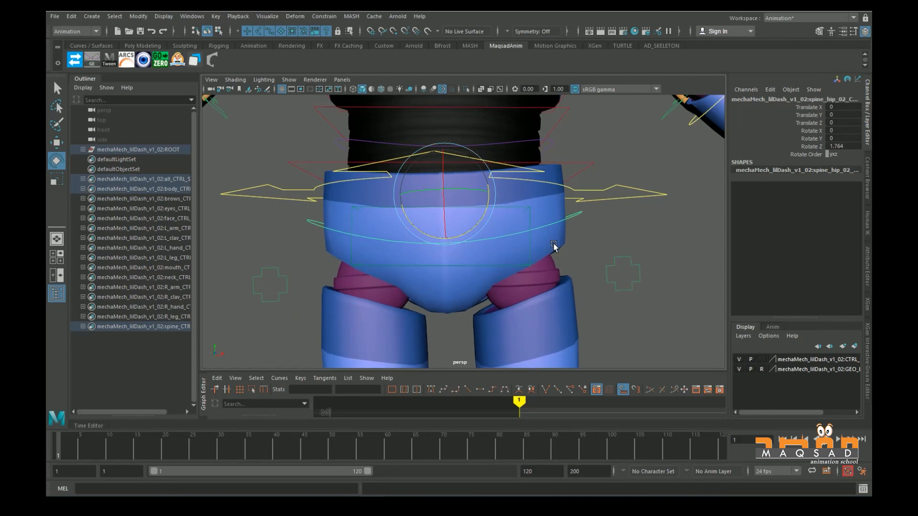
- Inspect the spine IK base control's channels, clear the selection, and examine the legs, feet and pelvis from the front
{"action": "left_click", "coordinate": [530, 255]}
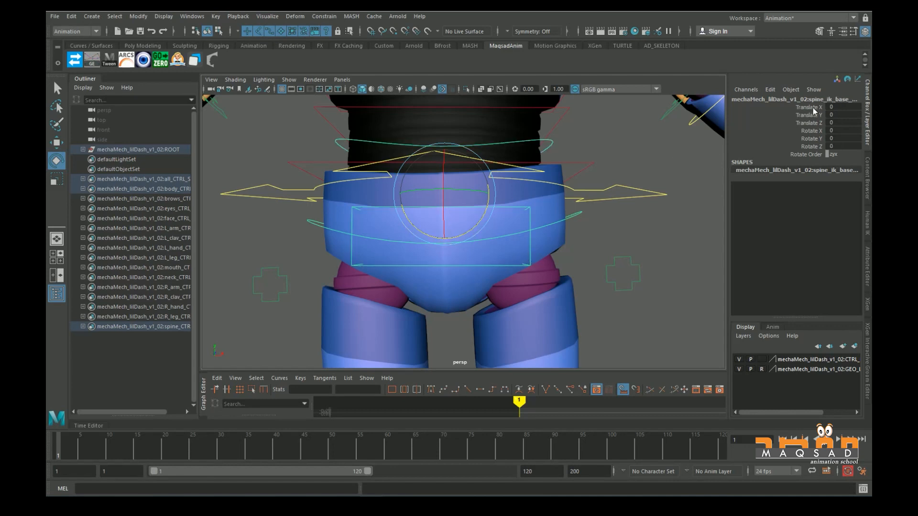
{"action": "scroll", "coordinate": [475, 229], "scroll_direction": "down", "scroll_amount": 3}
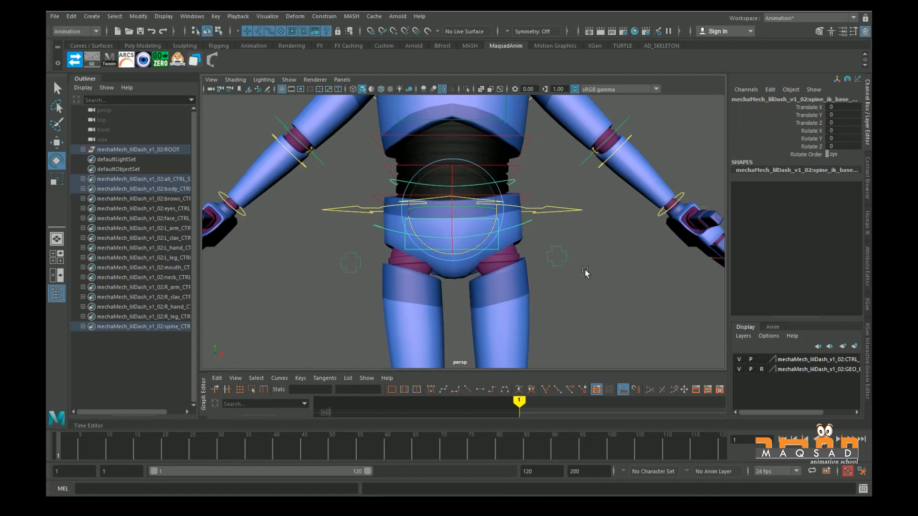
{"action": "scroll", "coordinate": [592, 270], "scroll_direction": "down", "scroll_amount": 3}
{"action": "middle_click_drag", "start_coordinate": [508, 342], "coordinate": [563, 228], "text": "alt"}
{"action": "scroll", "coordinate": [563, 228], "scroll_direction": "up", "scroll_amount": 2}
{"action": "left_click", "coordinate": [413, 251]}
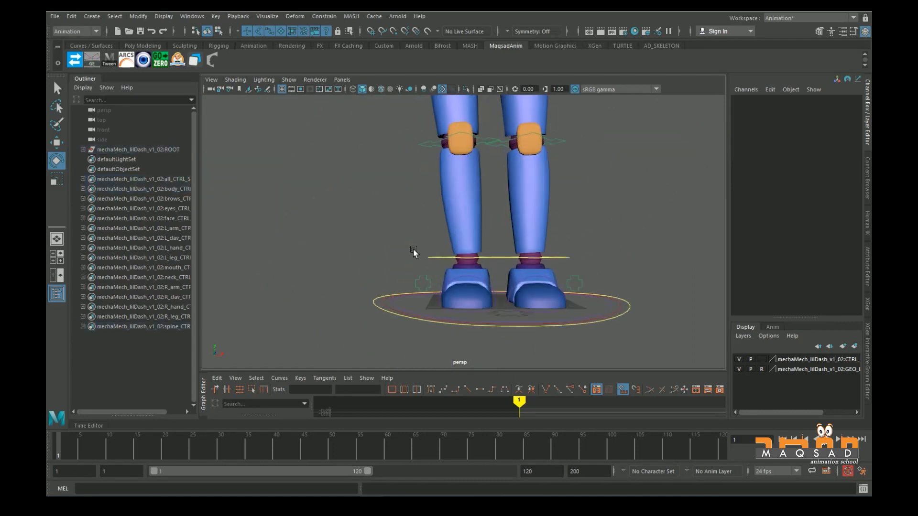
{"action": "scroll", "coordinate": [497, 215], "scroll_direction": "down", "scroll_amount": 4}
{"action": "scroll", "coordinate": [429, 248], "scroll_direction": "up", "scroll_amount": 4}
{"action": "middle_click_drag", "start_coordinate": [467, 189], "coordinate": [449, 289], "text": "alt"}
{"action": "scroll", "coordinate": [475, 258], "scroll_direction": "up", "scroll_amount": 3}
{"action": "middle_click_drag", "start_coordinate": [486, 254], "coordinate": [531, 293], "text": "alt"}
{"action": "scroll", "coordinate": [528, 245], "scroll_direction": "down", "scroll_amount": 2}
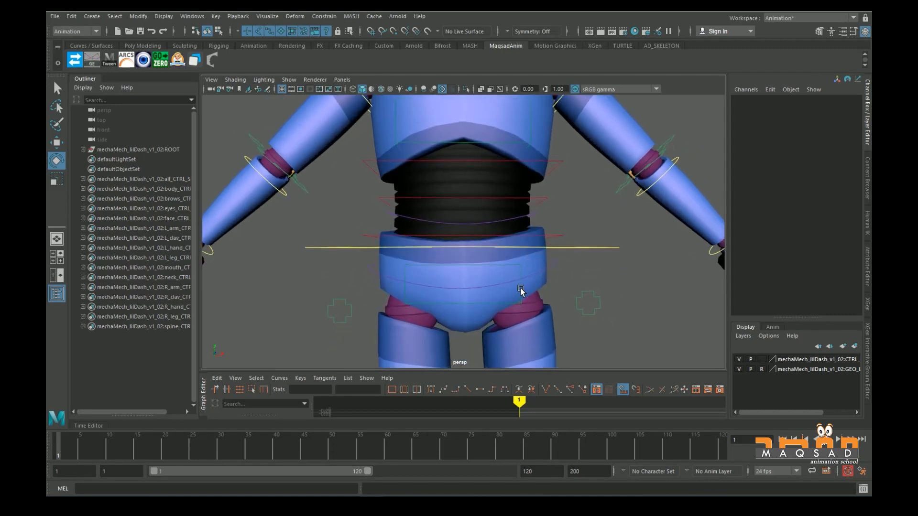
- Inspect the spine IK base control and the spine IK tip control on the chest in turn, and clear the selection
{"action": "left_click", "coordinate": [520, 288]}
{"action": "scroll", "coordinate": [526, 298], "scroll_direction": "up", "scroll_amount": 2}
{"action": "left_click_drag", "start_coordinate": [532, 301], "coordinate": [595, 287], "text": "alt"}
{"action": "left_click", "coordinate": [613, 246]}
{"action": "left_click", "coordinate": [498, 277]}
{"action": "left_click_drag", "start_coordinate": [498, 277], "coordinate": [464, 233], "text": "alt"}
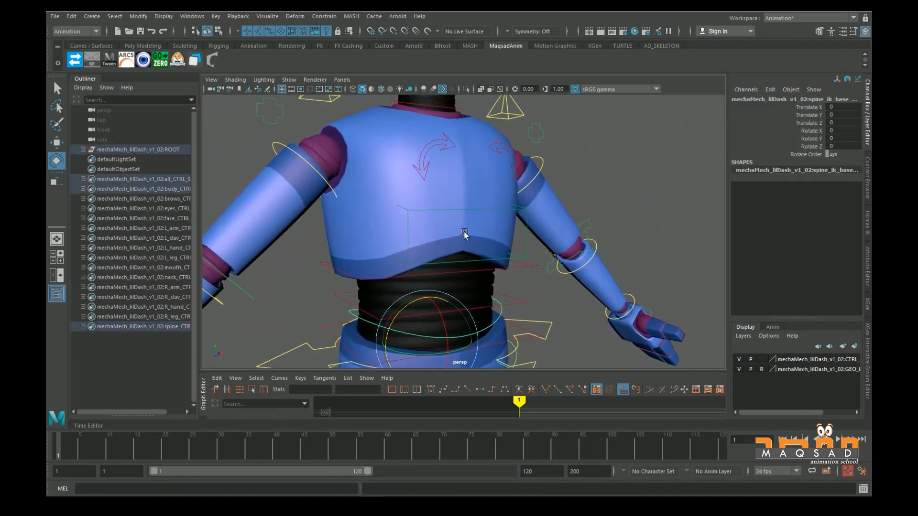
{"action": "left_click", "coordinate": [543, 242]}
{"action": "left_click", "coordinate": [528, 235]}
{"action": "left_click_drag", "start_coordinate": [529, 235], "coordinate": [486, 203], "text": "alt"}
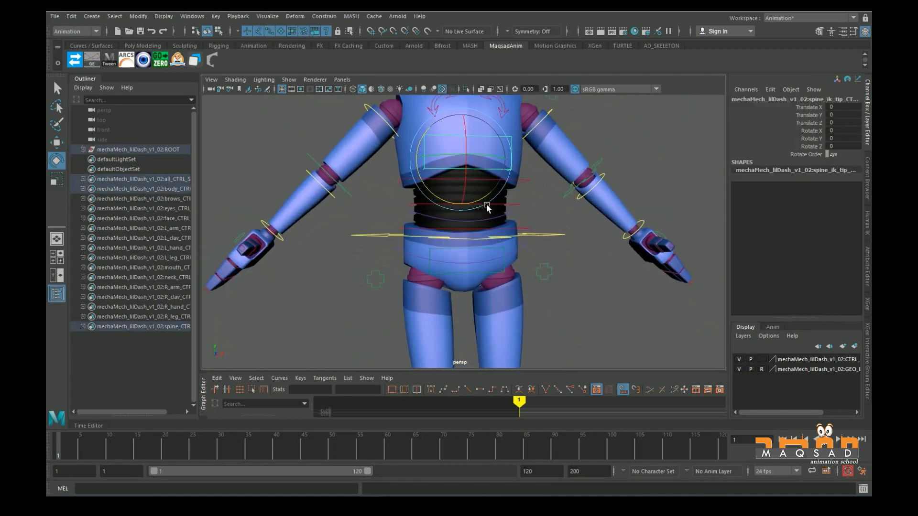
{"action": "right_click_drag", "start_coordinate": [496, 246], "coordinate": [533, 242], "text": "alt"}
{"action": "left_click", "coordinate": [575, 201]}
{"action": "left_click_drag", "start_coordinate": [570, 233], "coordinate": [548, 239], "text": "alt"}
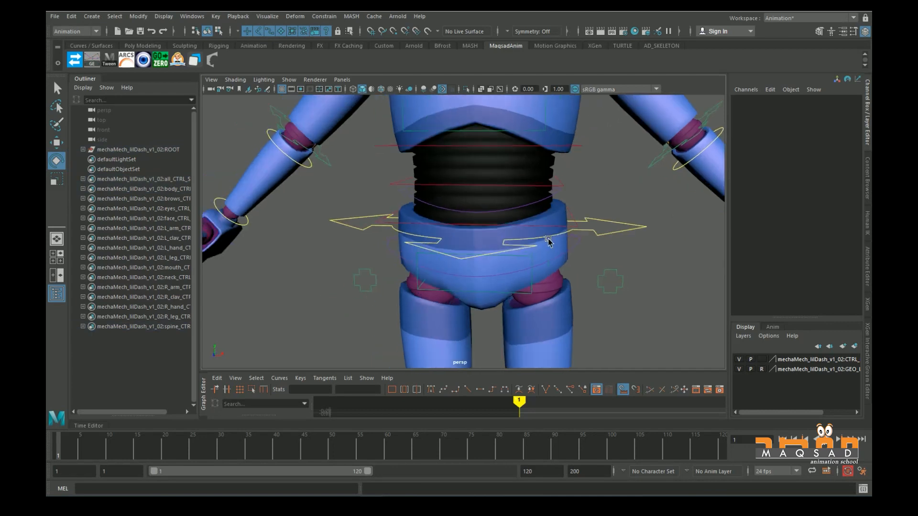
- Switch the right leg from IK to FK with its leg control's IK/FK attribute
{"action": "scroll", "coordinate": [482, 231], "scroll_direction": "down", "scroll_amount": 5}
{"action": "scroll", "coordinate": [492, 223], "scroll_direction": "up", "scroll_amount": 3}
{"action": "middle_click_drag", "start_coordinate": [444, 291], "coordinate": [436, 235], "text": "alt"}
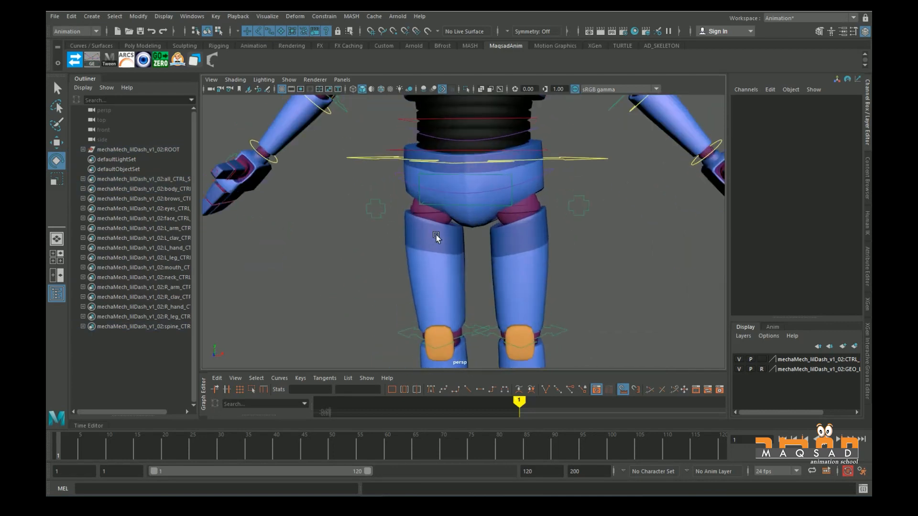
{"action": "left_click_drag", "start_coordinate": [365, 272], "coordinate": [395, 255], "text": "alt"}
{"action": "left_click", "coordinate": [365, 217]}
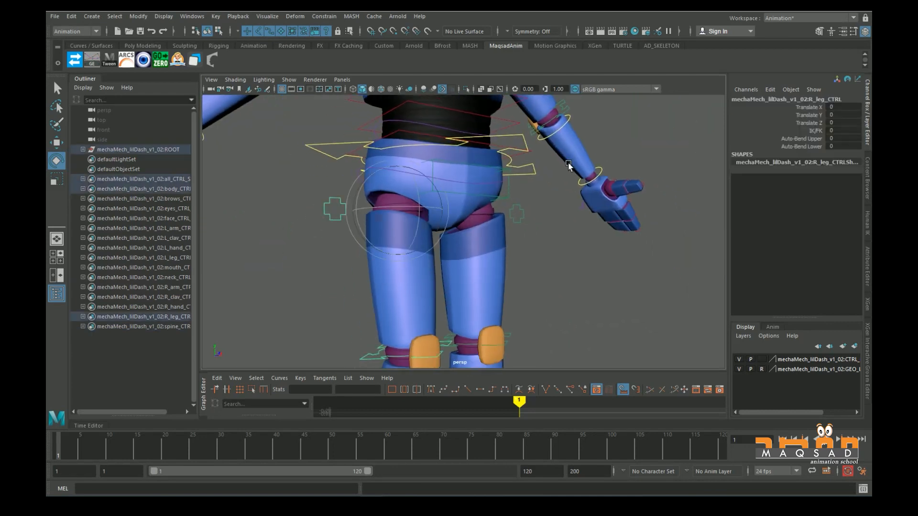
{"action": "left_click", "coordinate": [815, 130]}
{"action": "middle_click_drag", "start_coordinate": [494, 237], "coordinate": [514, 203]}
{"action": "scroll", "coordinate": [478, 237], "scroll_direction": "down", "scroll_amount": 3}
{"action": "left_click_drag", "start_coordinate": [515, 203], "coordinate": [397, 219], "text": "alt"}
- Raise the right leg forward with its FK hip control, rotate the lower leg's FK controls, and clear the selection
{"action": "left_click", "coordinate": [398, 217]}
{"action": "left_click", "coordinate": [422, 209]}
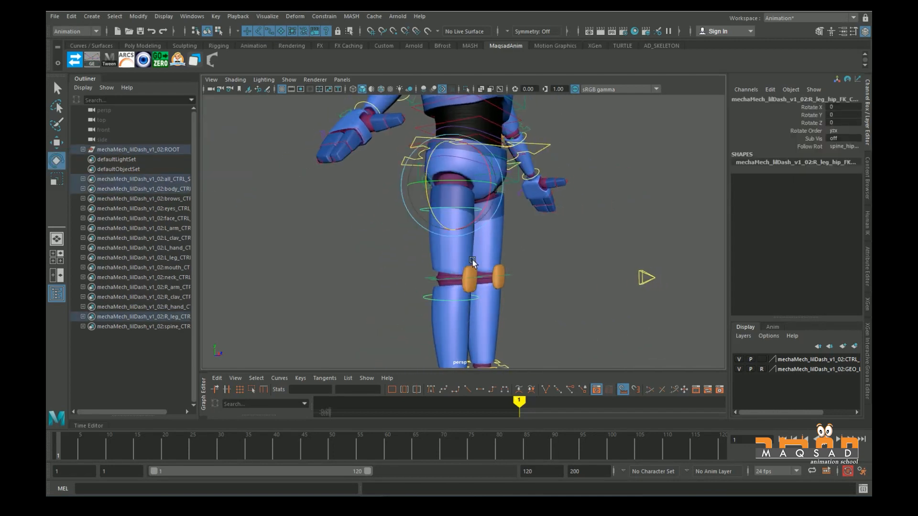
{"action": "left_click_drag", "start_coordinate": [475, 219], "coordinate": [512, 183]}
{"action": "left_click", "coordinate": [455, 242]}
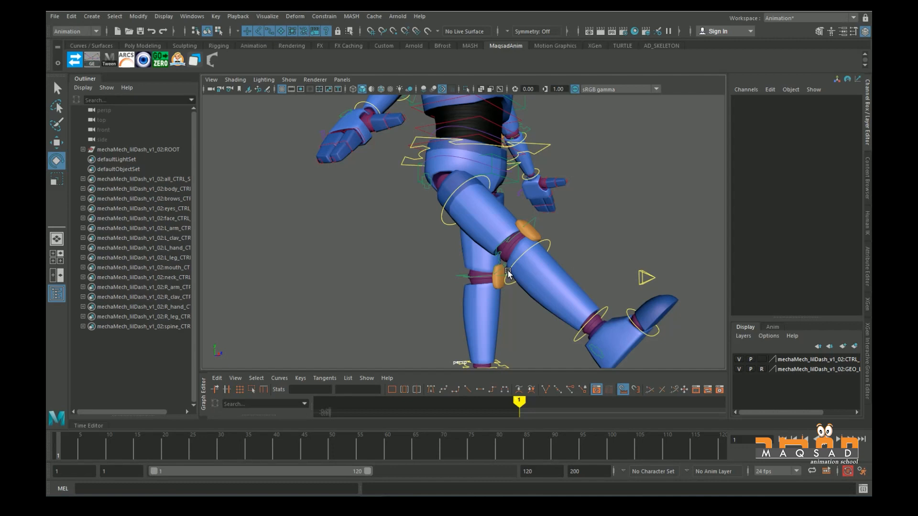
{"action": "left_click", "coordinate": [507, 270]}
{"action": "left_click_drag", "start_coordinate": [558, 250], "coordinate": [548, 288]}
{"action": "middle_click_drag", "start_coordinate": [568, 338], "coordinate": [575, 275], "text": "alt"}
{"action": "left_click", "coordinate": [575, 274]}
{"action": "left_click", "coordinate": [535, 286]}
{"action": "left_click_drag", "start_coordinate": [566, 282], "coordinate": [465, 295]}
{"action": "left_click", "coordinate": [586, 232]}
- Try bending the torso sideways by rotating the spine FK controls one after another from the waist up to the third control
{"action": "right_click_drag", "start_coordinate": [465, 294], "coordinate": [485, 254], "text": "alt"}
{"action": "left_click_drag", "start_coordinate": [485, 254], "coordinate": [480, 241], "text": "alt"}
{"action": "right_click_drag", "start_coordinate": [480, 241], "coordinate": [395, 235], "text": "alt"}
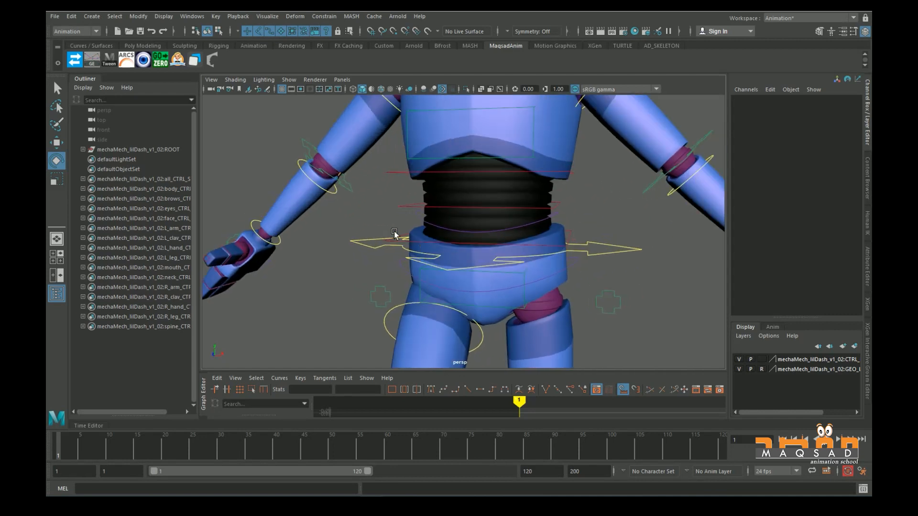
{"action": "left_click", "coordinate": [395, 238]}
{"action": "left_click_drag", "start_coordinate": [511, 210], "coordinate": [528, 139]}
{"action": "left_click", "coordinate": [502, 187]}
{"action": "left_click", "coordinate": [519, 184]}
{"action": "left_click", "coordinate": [506, 133]}
{"action": "left_click", "coordinate": [500, 126]}
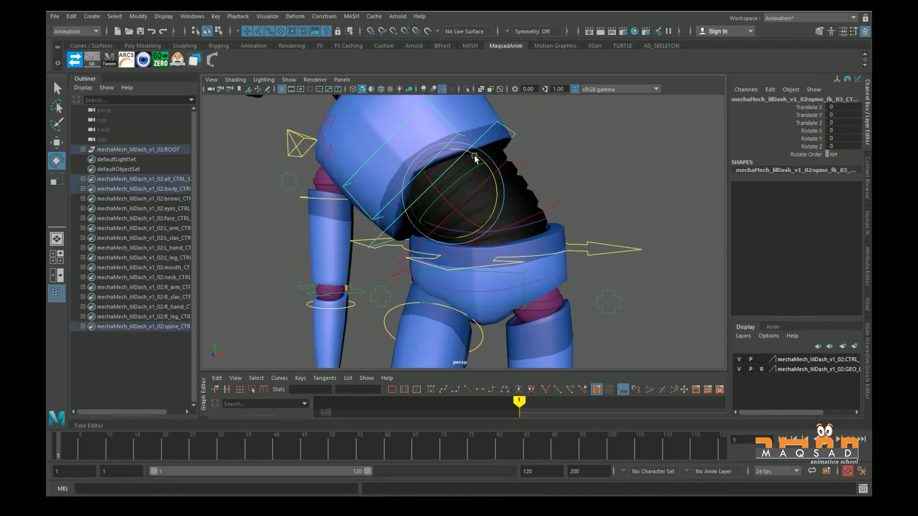
{"action": "left_click_drag", "start_coordinate": [474, 156], "coordinate": [464, 146]}
{"action": "left_click_drag", "start_coordinate": [490, 205], "coordinate": [526, 209], "text": "alt"}
- Undo all the spine FK rotations to straighten the torso
{"action": "key", "text": "ctrl+z"}
{"action": "key", "text": "ctrl+z"}
{"action": "key", "text": "ctrl+z"}
{"action": "key", "text": "ctrl+z"}
{"action": "key", "text": "ctrl+z"}
{"action": "key", "text": "ctrl+z"}
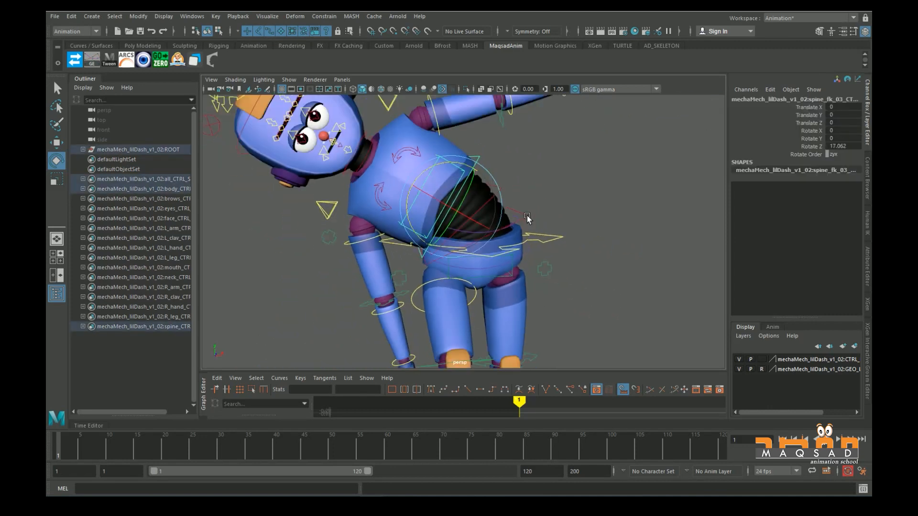
{"action": "key", "text": "ctrl+z"}
{"action": "key", "text": "ctrl+z"}
{"action": "key", "text": "ctrl+z"}
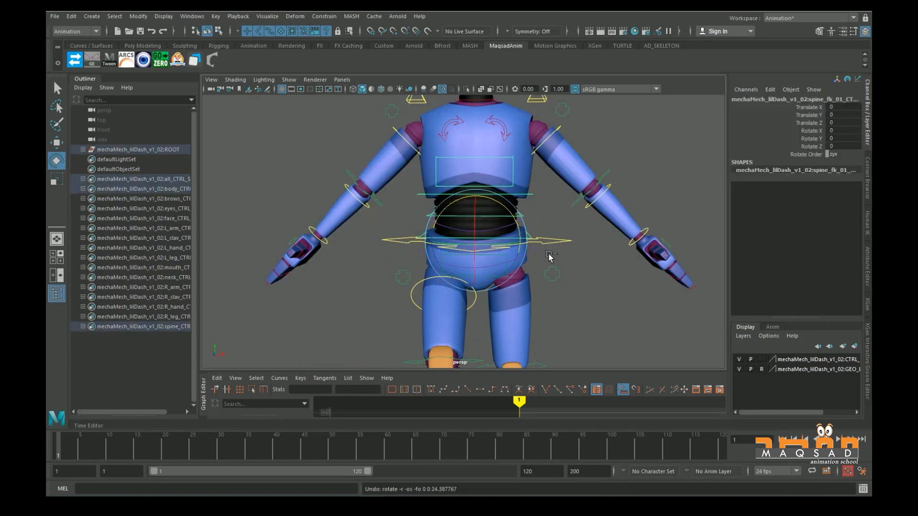
- Select the three spine FK controls together, rotate them about -23.6 degrees in Z to bend the torso sideways, and clear the selection
{"action": "right_click_drag", "start_coordinate": [560, 236], "coordinate": [610, 237], "text": "alt"}
{"action": "right_click_drag", "start_coordinate": [526, 224], "coordinate": [557, 241], "text": "alt"}
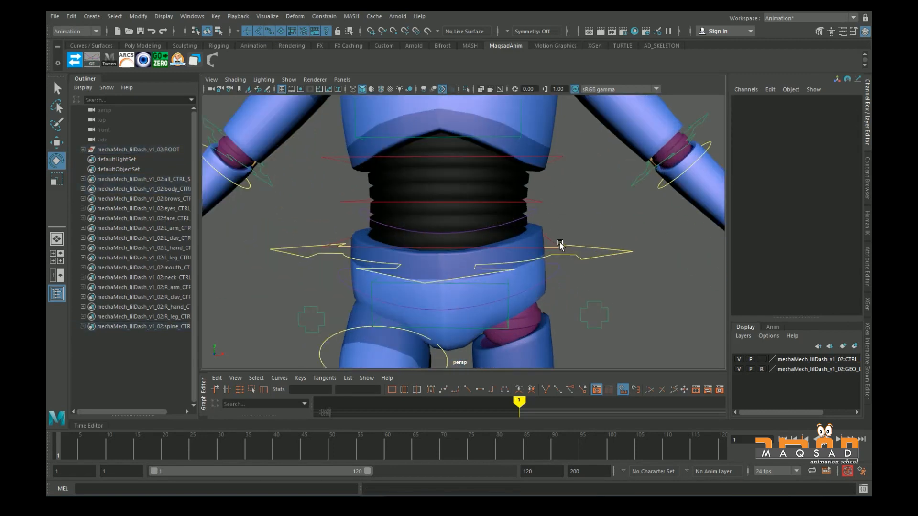
{"action": "left_click", "coordinate": [555, 242]}
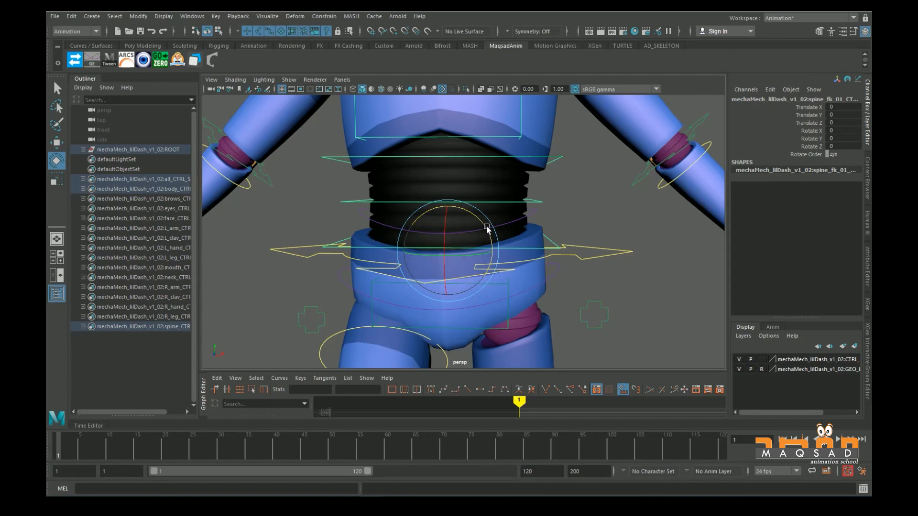
{"action": "left_click", "coordinate": [549, 158]}
{"action": "left_click_drag", "start_coordinate": [491, 194], "coordinate": [486, 216]}
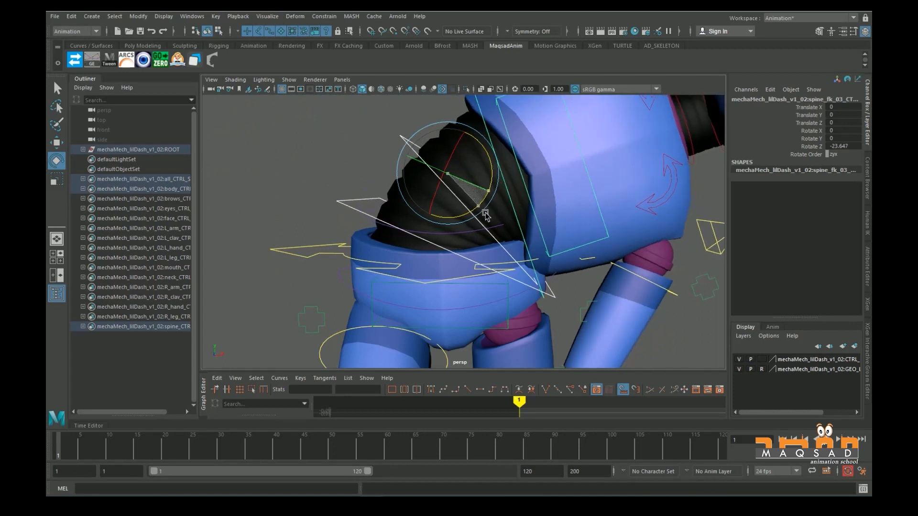
{"action": "left_click", "coordinate": [345, 208]}
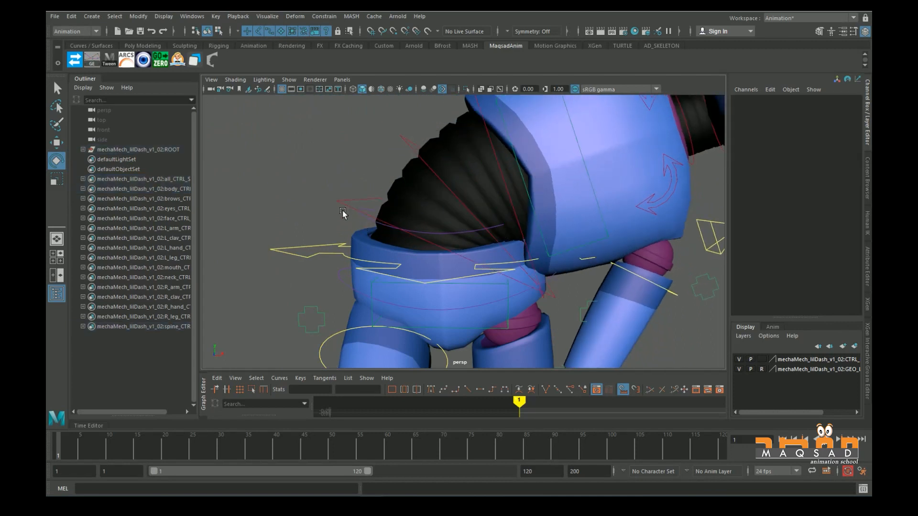
- Undo the combined rotation of the three spine FK controls to straighten the torso, and clear the selection
{"action": "left_click", "coordinate": [523, 186]}
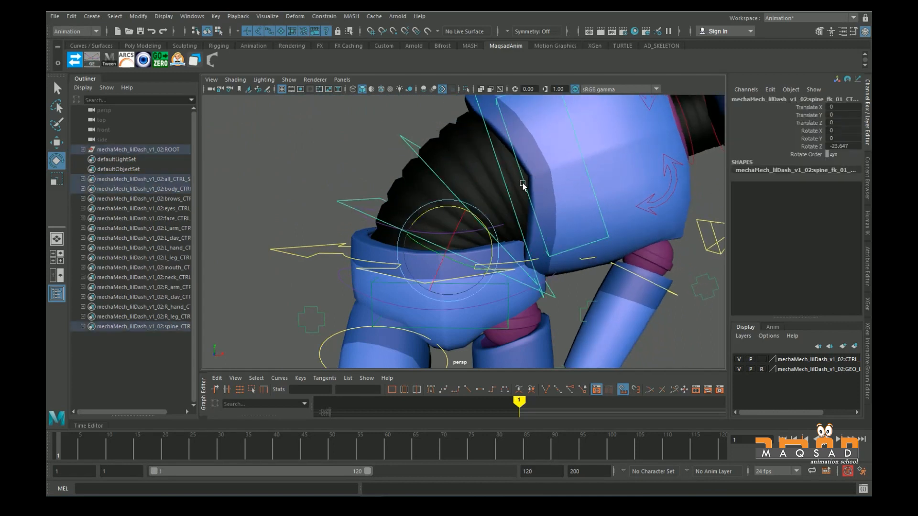
{"action": "middle_click_drag", "start_coordinate": [407, 147], "coordinate": [399, 185], "text": "alt"}
{"action": "left_click", "coordinate": [400, 186]}
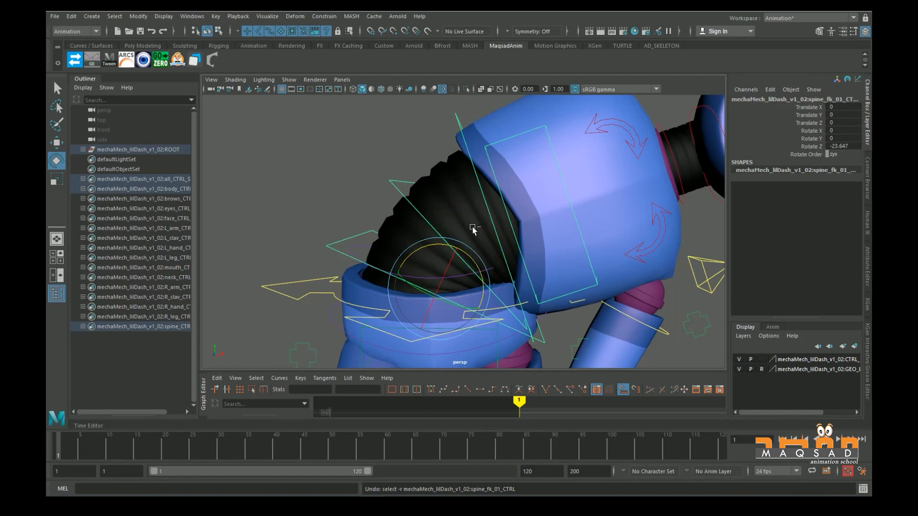
{"action": "key", "text": "ctrl+z"}
{"action": "key", "text": "ctrl+z"}
{"action": "left_click", "coordinate": [560, 242]}
{"action": "middle_click_drag", "start_coordinate": [466, 191], "coordinate": [465, 234], "text": "alt"}
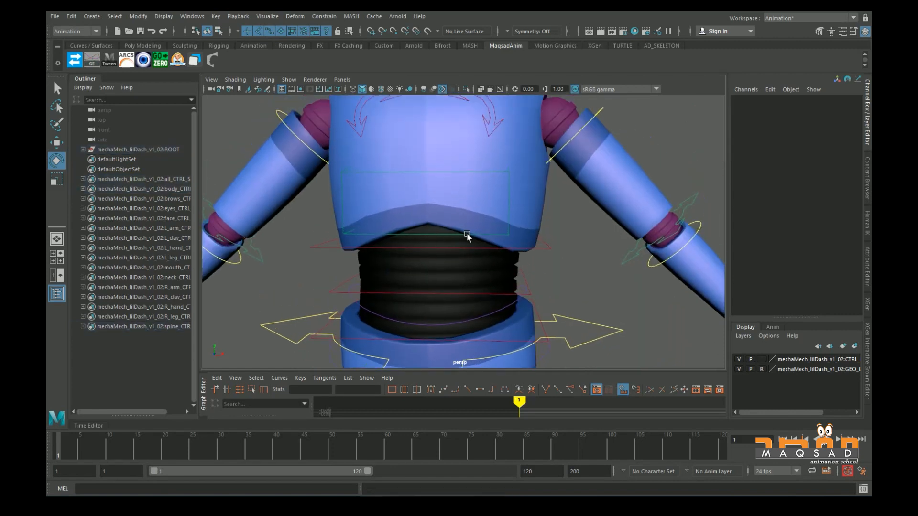
- Rotate the spine IK tip control about -34.2 degrees in Z, and swing it over to the opposite side
{"action": "left_click", "coordinate": [462, 232]}
{"action": "right_click_drag", "start_coordinate": [461, 232], "coordinate": [408, 231], "text": "alt"}
{"action": "middle_click_drag", "start_coordinate": [409, 231], "coordinate": [414, 197], "text": "alt"}
{"action": "left_click_drag", "start_coordinate": [480, 210], "coordinate": [430, 192]}
{"action": "right_click_drag", "start_coordinate": [392, 218], "coordinate": [488, 210], "text": "alt"}
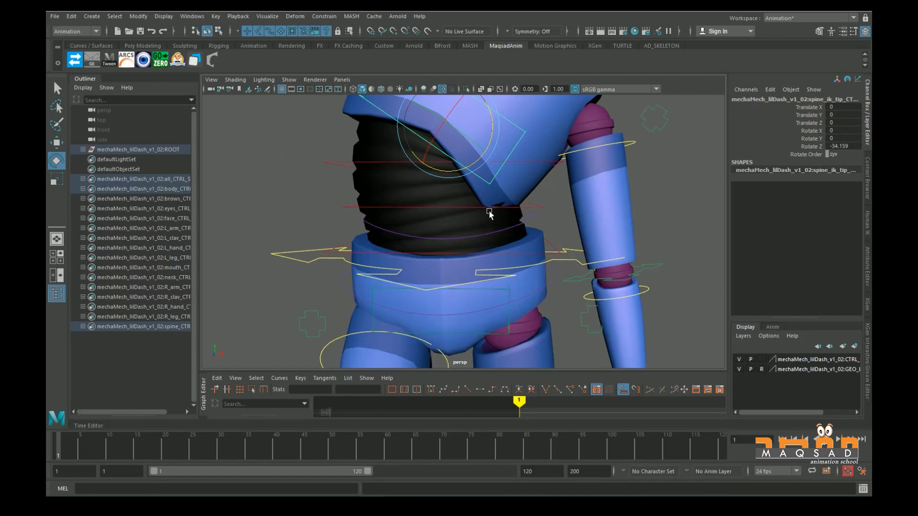
{"action": "left_click_drag", "start_coordinate": [456, 173], "coordinate": [503, 122]}
- Try rotating the spine IK base control at the pelvis, and undo the IK base and IK tip rotations
{"action": "left_click", "coordinate": [507, 298]}
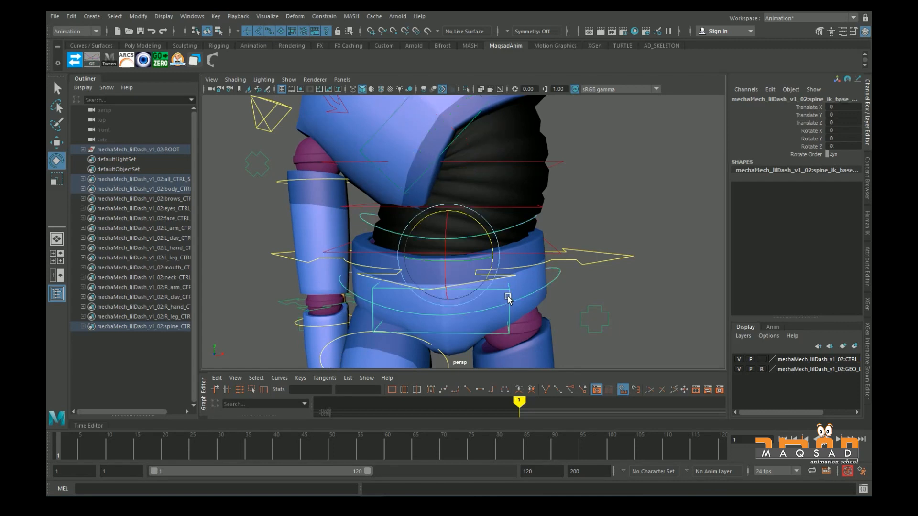
{"action": "mouse_move", "coordinate": [486, 234]}
{"action": "left_mouse_down"}
{"action": "mouse_move", "coordinate": [490, 248]}
{"action": "mouse_move", "coordinate": [479, 222]}
{"action": "left_mouse_up"}
{"action": "key", "text": "ctrl+z"}
{"action": "key", "text": "ctrl+z"}
{"action": "key", "text": "ctrl+z"}
{"action": "key", "text": "ctrl+z"}
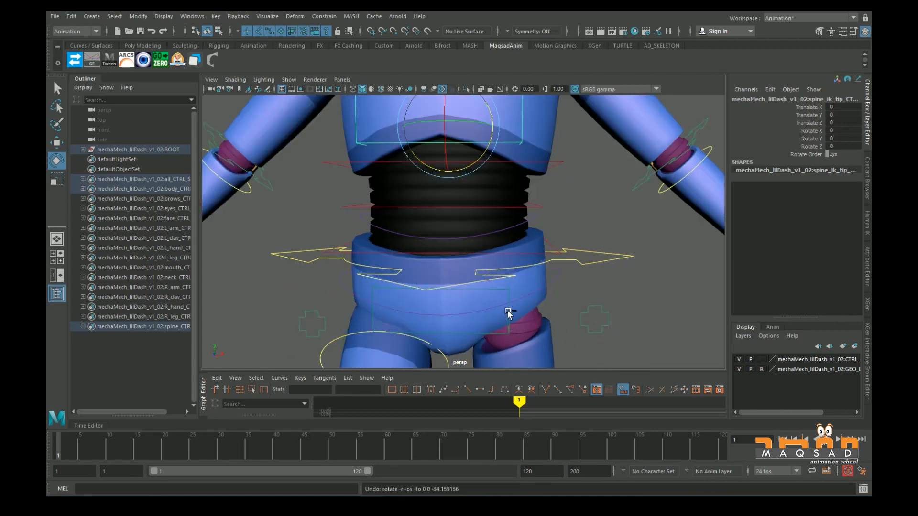
- Try rotating the spine IK base control with the torso upright, undo it, and clear the selection
{"action": "left_click", "coordinate": [508, 298]}
{"action": "scroll", "coordinate": [495, 292], "scroll_direction": "down", "scroll_amount": 2}
{"action": "middle_click_drag", "start_coordinate": [487, 277], "coordinate": [477, 241], "text": "alt"}
{"action": "left_click_drag", "start_coordinate": [485, 217], "coordinate": [482, 195]}
{"action": "key", "text": "ctrl+z"}
{"action": "key", "text": "ctrl+z"}
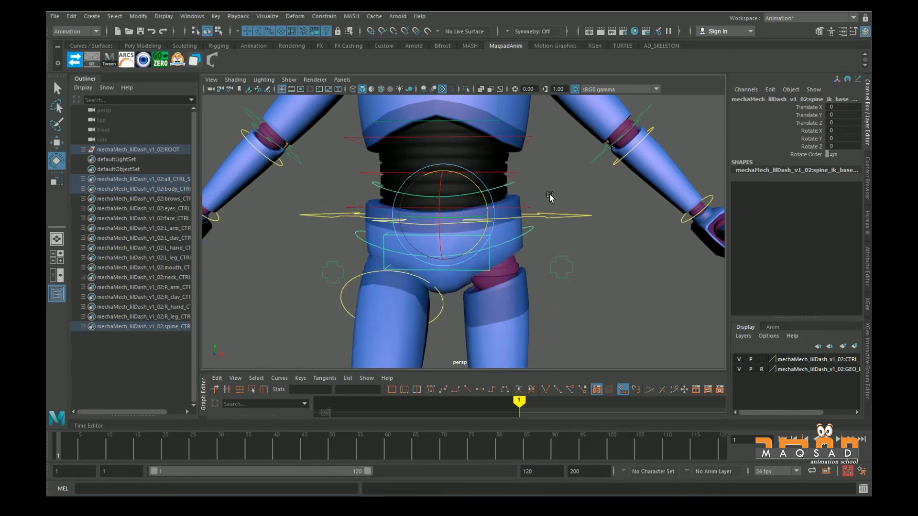
{"action": "left_click", "coordinate": [533, 188]}
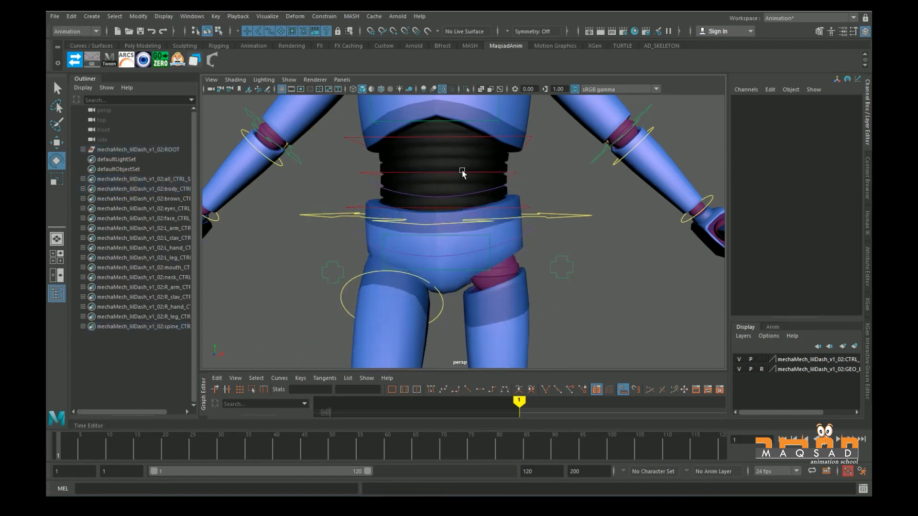
- Try tilting the torso to both sides with the middle spine FK control, and undo the rotations
{"action": "left_click", "coordinate": [477, 172]}
{"action": "left_click_drag", "start_coordinate": [497, 181], "coordinate": [476, 191]}
{"action": "key", "text": "ctrl+z"}
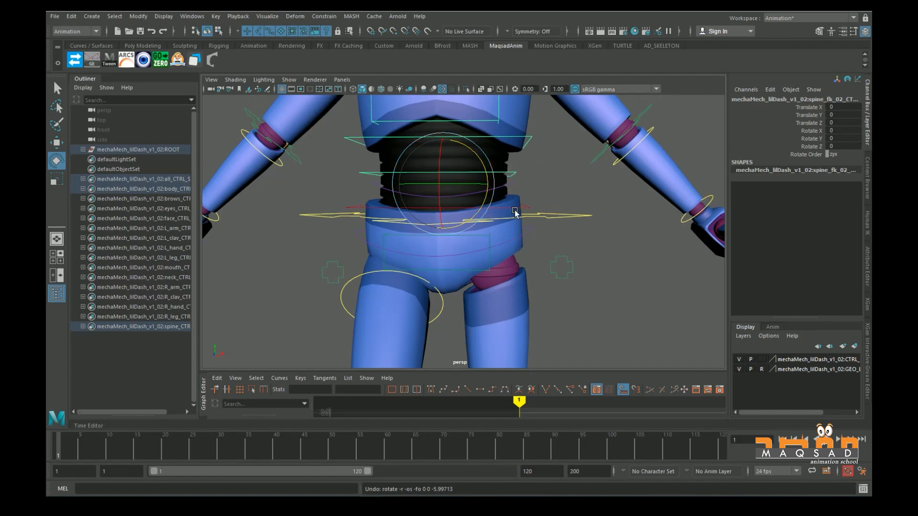
{"action": "left_click_drag", "start_coordinate": [480, 158], "coordinate": [445, 126]}
{"action": "left_click", "coordinate": [498, 144]}
{"action": "left_click", "coordinate": [508, 204]}
{"action": "key", "text": "ctrl+z"}
{"action": "key", "text": "ctrl+z"}
{"action": "key", "text": "ctrl+z"}
{"action": "key", "text": "ctrl+z"}
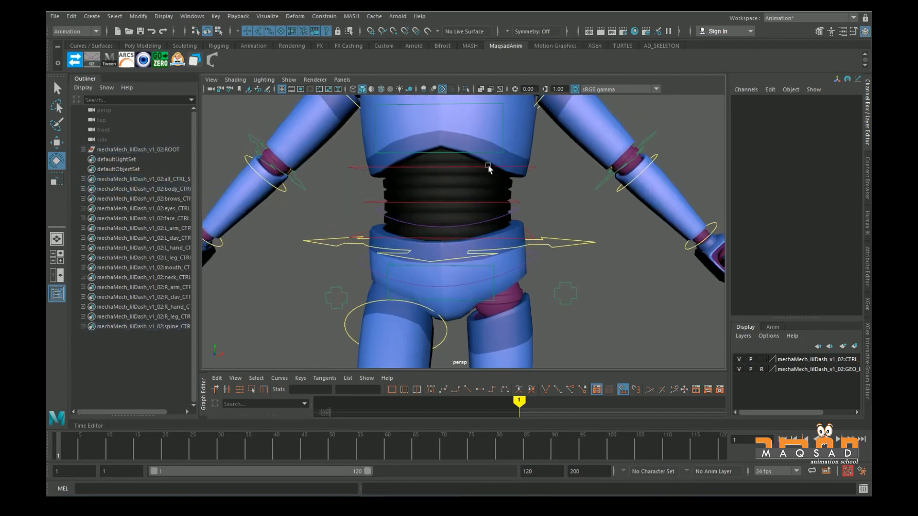
- Try rotating the uppermost spine FK control about 26.3 degrees in Z, and undo the rotation
{"action": "left_click", "coordinate": [488, 167]}
{"action": "left_click_drag", "start_coordinate": [476, 151], "coordinate": [526, 194]}
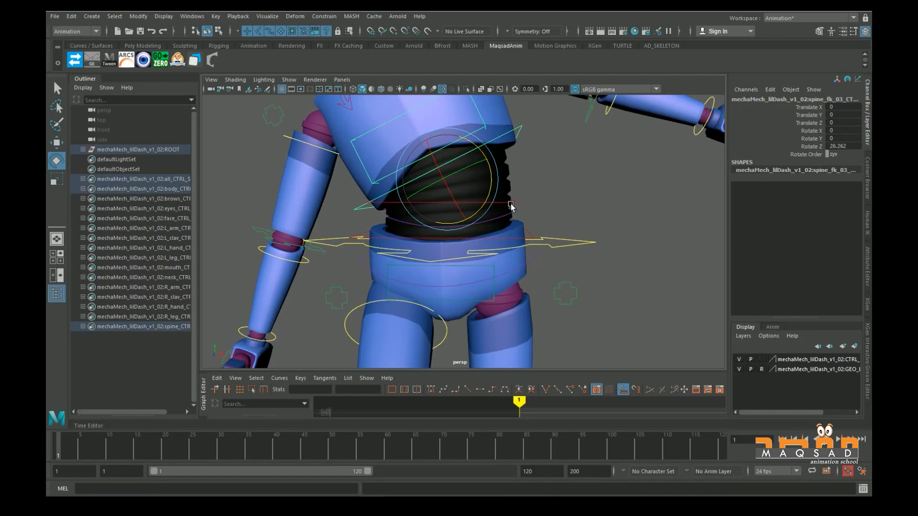
{"action": "key", "text": "ctrl+z"}
{"action": "key", "text": "shift+z"}
{"action": "key", "text": "ctrl+z"}
{"action": "key", "text": "ctrl+z"}
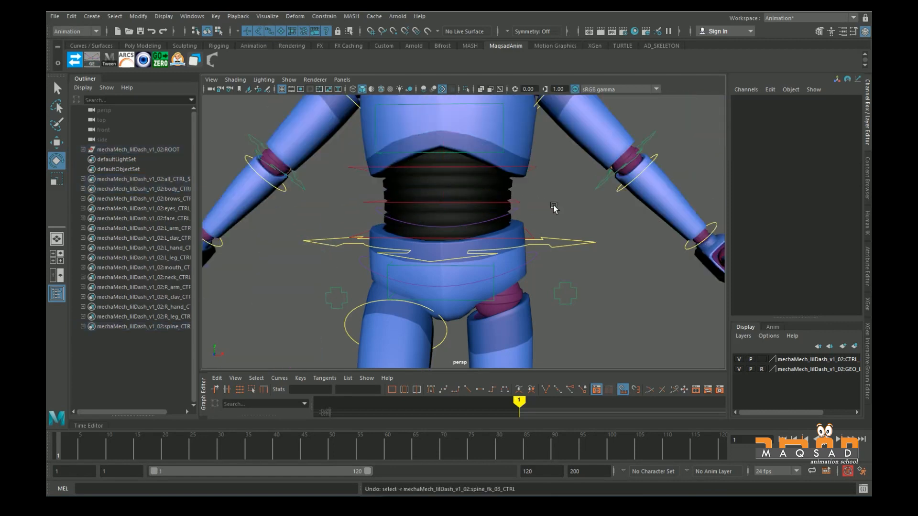
- Try rotating the left arm with its FK shoulder control, and undo the rotation
{"action": "right_click_drag", "start_coordinate": [500, 266], "coordinate": [487, 268], "text": "alt"}
{"action": "mouse_move", "coordinate": [486, 268]}
{"action": "left_mouse_down", "text": "alt"}
{"action": "mouse_move", "coordinate": [525, 219]}
{"action": "mouse_move", "coordinate": [526, 237]}
{"action": "mouse_move", "coordinate": [416, 236]}
{"action": "mouse_move", "coordinate": [423, 294]}
{"action": "mouse_move", "coordinate": [460, 256]}
{"action": "mouse_move", "coordinate": [446, 229]}
{"action": "mouse_move", "coordinate": [472, 258]}
{"action": "left_mouse_up", "text": "alt"}
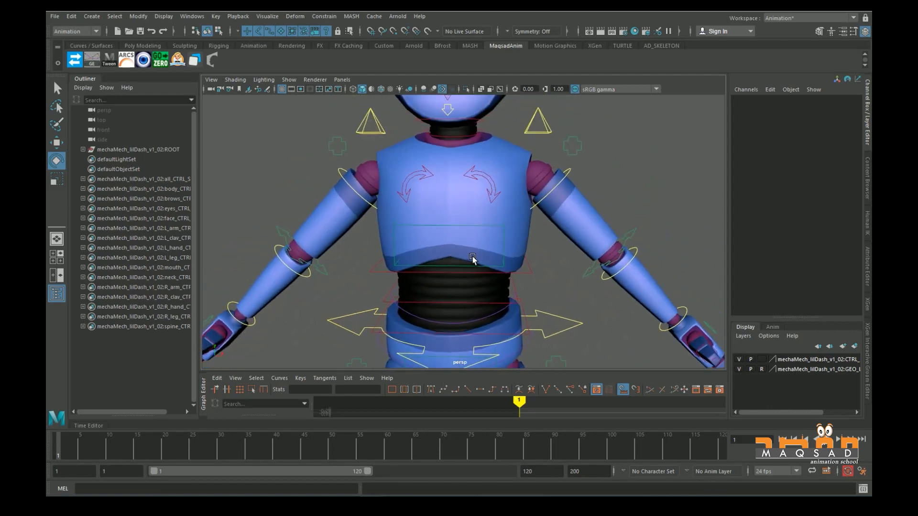
{"action": "left_click", "coordinate": [547, 196]}
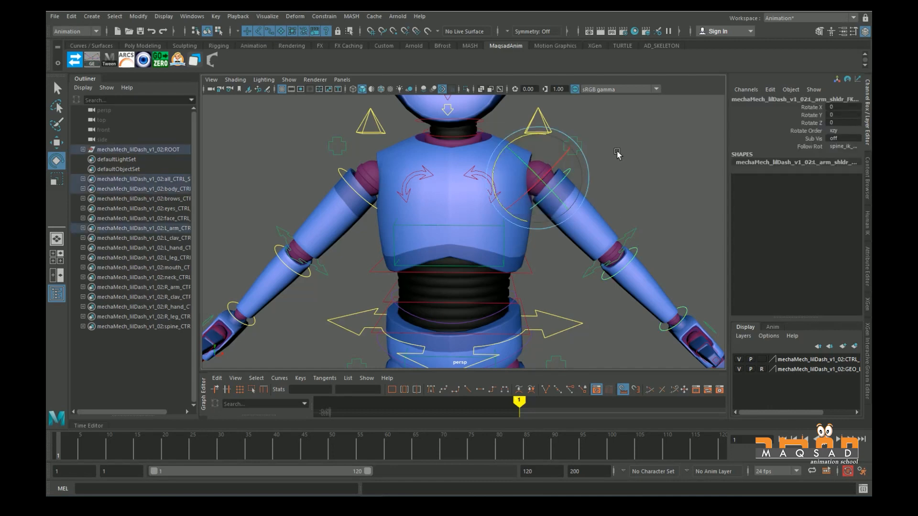
{"action": "left_click", "coordinate": [629, 163]}
{"action": "middle_click_drag", "start_coordinate": [573, 176], "coordinate": [530, 193], "text": "alt"}
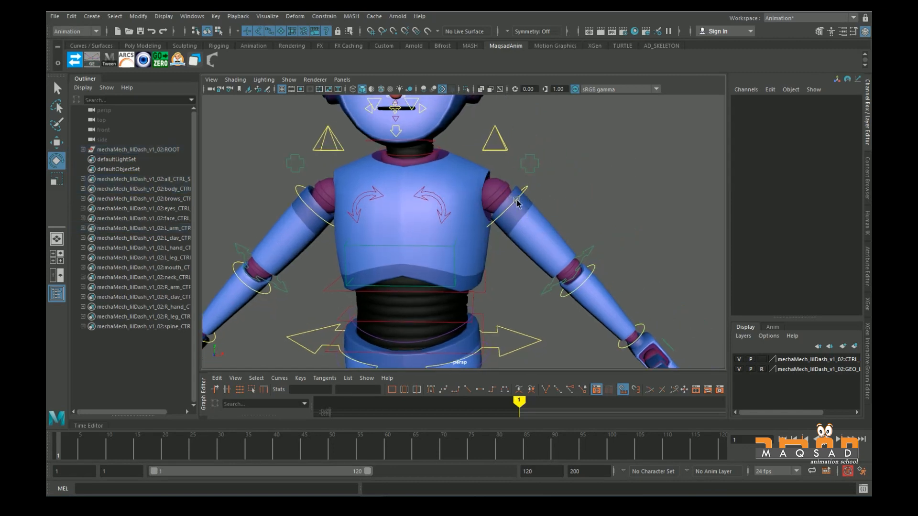
{"action": "left_click", "coordinate": [516, 203]}
{"action": "left_click_drag", "start_coordinate": [538, 187], "coordinate": [477, 183]}
{"action": "key", "text": "ctrl+z"}
{"action": "key", "text": "ctrl+z"}
- Bend the left forearm by rotating the FK elbow control about -85.9 degrees in Y
{"action": "middle_click_drag", "start_coordinate": [565, 287], "coordinate": [496, 230], "text": "alt"}
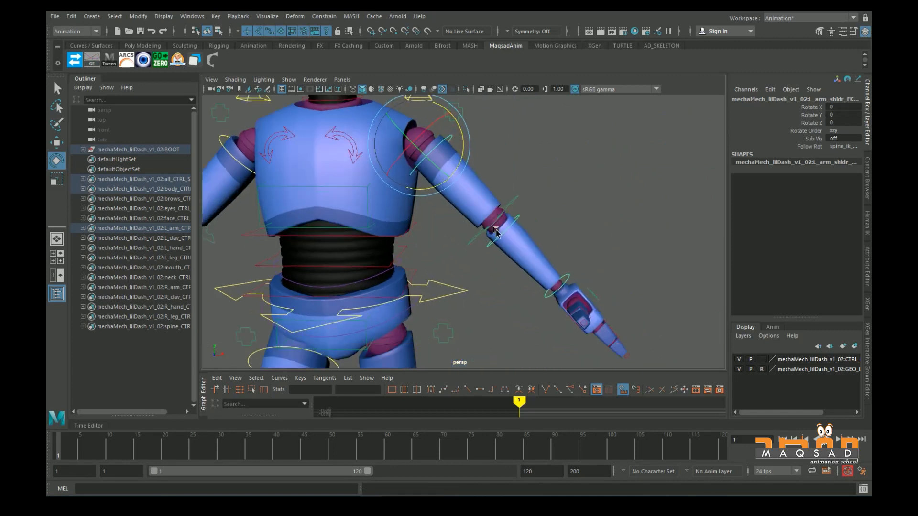
{"action": "right_click_drag", "start_coordinate": [495, 230], "coordinate": [544, 223], "text": "alt"}
{"action": "left_click", "coordinate": [545, 223]}
{"action": "left_click", "coordinate": [519, 197]}
{"action": "left_click_drag", "start_coordinate": [519, 197], "coordinate": [545, 285], "text": "alt"}
{"action": "key", "text": "ctrl+z"}
{"action": "left_click", "coordinate": [584, 225]}
{"action": "left_click", "coordinate": [540, 224]}
{"action": "left_click_drag", "start_coordinate": [540, 224], "coordinate": [387, 215], "text": "alt"}
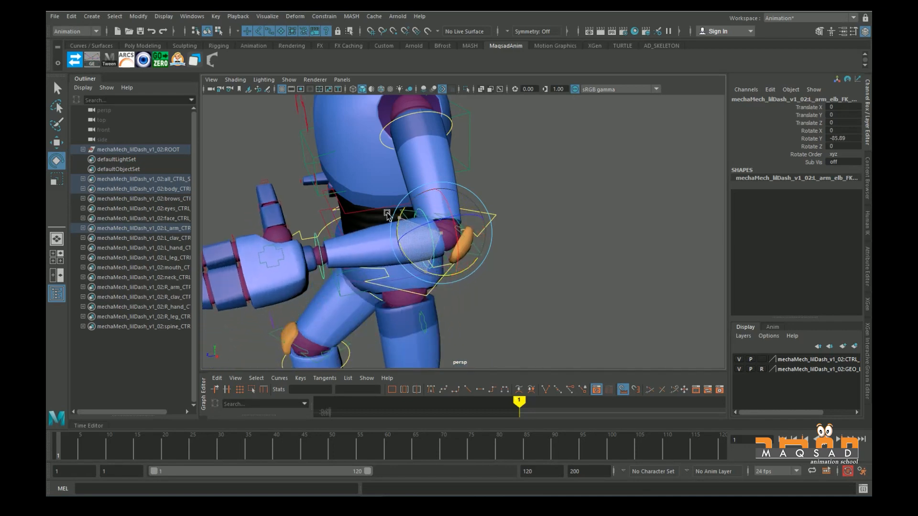
- Try rotating the left wrist FK control, and undo all the left arm FK rotations
{"action": "left_click", "coordinate": [314, 243]}
{"action": "left_click_drag", "start_coordinate": [316, 247], "coordinate": [338, 278]}
{"action": "key", "text": "ctrl+z"}
{"action": "key", "text": "ctrl+z"}
{"action": "key", "text": "ctrl+z"}
{"action": "key", "text": "ctrl+z"}
{"action": "key", "text": "ctrl+z"}
{"action": "key", "text": "ctrl+z"}
{"action": "key", "text": "ctrl+z"}
{"action": "key", "text": "ctrl+z"}
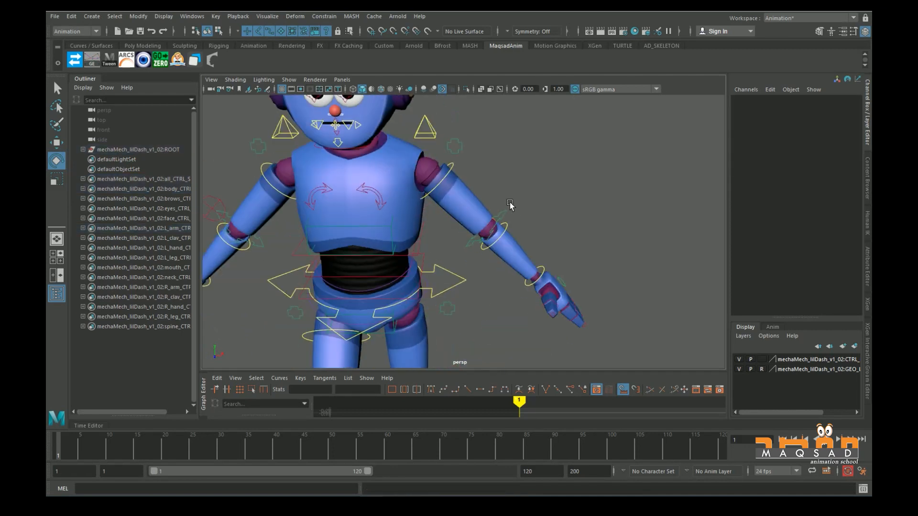
- Switch the left arm to IK by setting the IK/FK attribute on its cross-shaped arm control to 0
{"action": "scroll", "coordinate": [510, 202], "scroll_direction": "up", "scroll_amount": 2}
{"action": "left_click_drag", "start_coordinate": [469, 188], "coordinate": [468, 171], "text": "alt"}
{"action": "scroll", "coordinate": [463, 145], "scroll_direction": "down", "scroll_amount": 3}
{"action": "middle_click_drag", "start_coordinate": [463, 145], "coordinate": [429, 263], "text": "alt"}
{"action": "scroll", "coordinate": [450, 230], "scroll_direction": "up", "scroll_amount": 3}
{"action": "left_click", "coordinate": [488, 253]}
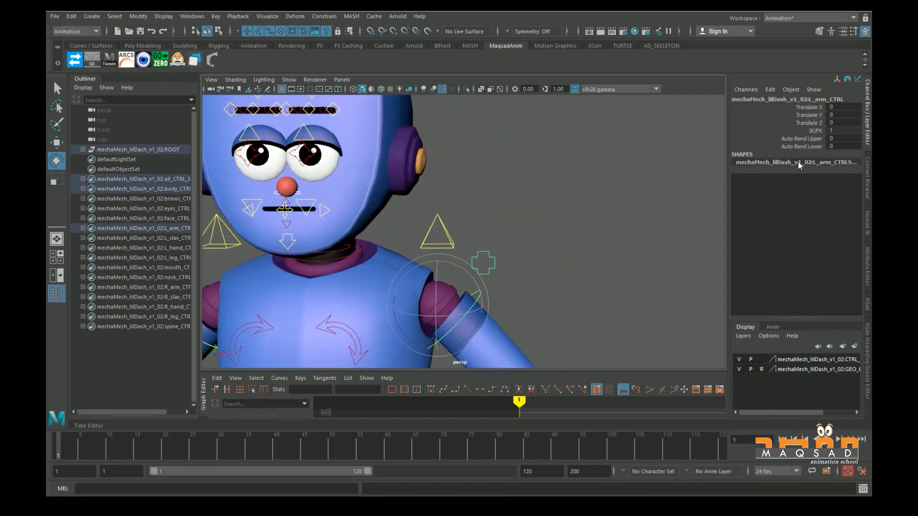
{"action": "scroll", "coordinate": [518, 257], "scroll_direction": "down", "scroll_amount": 2}
{"action": "middle_click_drag", "start_coordinate": [518, 258], "coordinate": [482, 167], "text": "alt"}
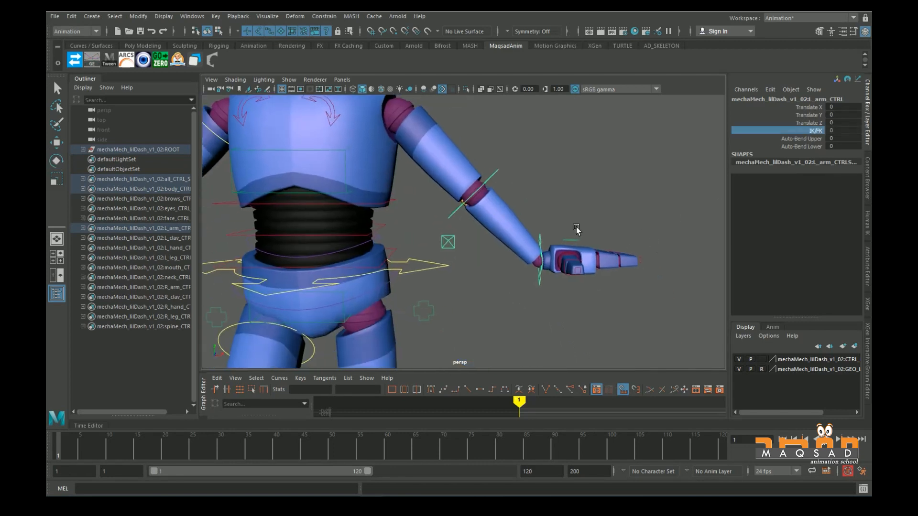
- Rotate the left wrist IK control about -47.3 degrees in Z and move it toward the body to bend the arm
{"action": "left_click", "coordinate": [576, 227]}
{"action": "left_click", "coordinate": [542, 237]}
{"action": "left_click_drag", "start_coordinate": [554, 223], "coordinate": [399, 242]}
{"action": "key", "text": "w"}
{"action": "key", "text": "ctrl+z"}
{"action": "scroll", "coordinate": [472, 246], "scroll_direction": "down", "scroll_amount": 3}
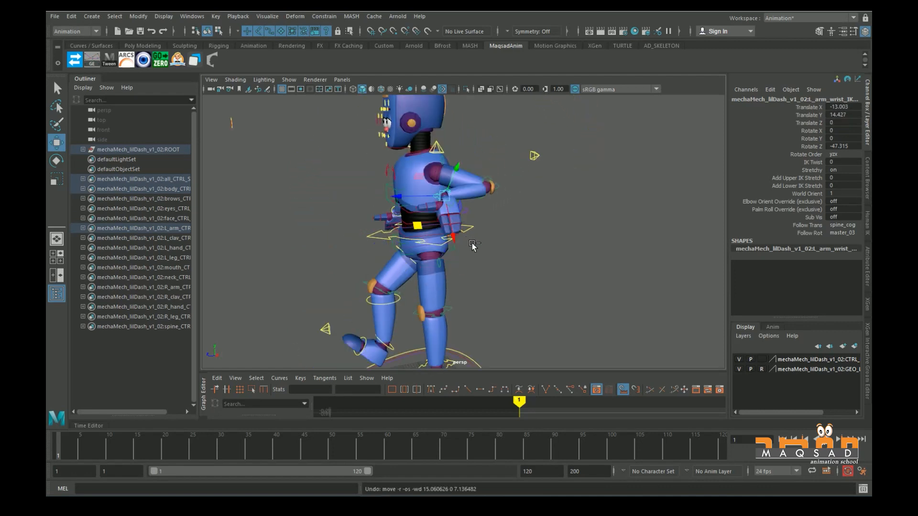
{"action": "left_click_drag", "start_coordinate": [469, 242], "coordinate": [501, 257], "text": "alt"}
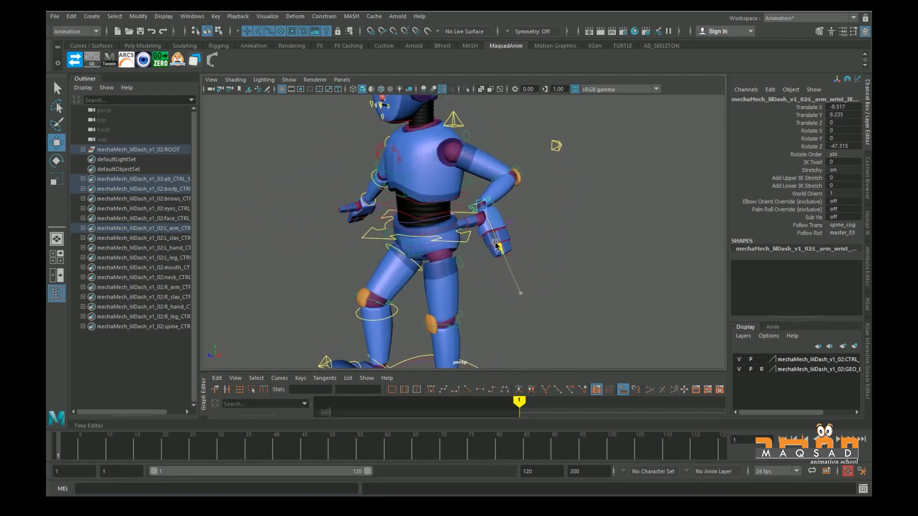
- Try moving the left elbow pin control, undo the change, and clear the selection
{"action": "left_click", "coordinate": [525, 198]}
{"action": "middle_click_drag", "start_coordinate": [530, 185], "coordinate": [504, 234], "text": "alt"}
{"action": "left_click_drag", "start_coordinate": [504, 234], "coordinate": [486, 218], "text": "alt"}
{"action": "left_click", "coordinate": [484, 220]}
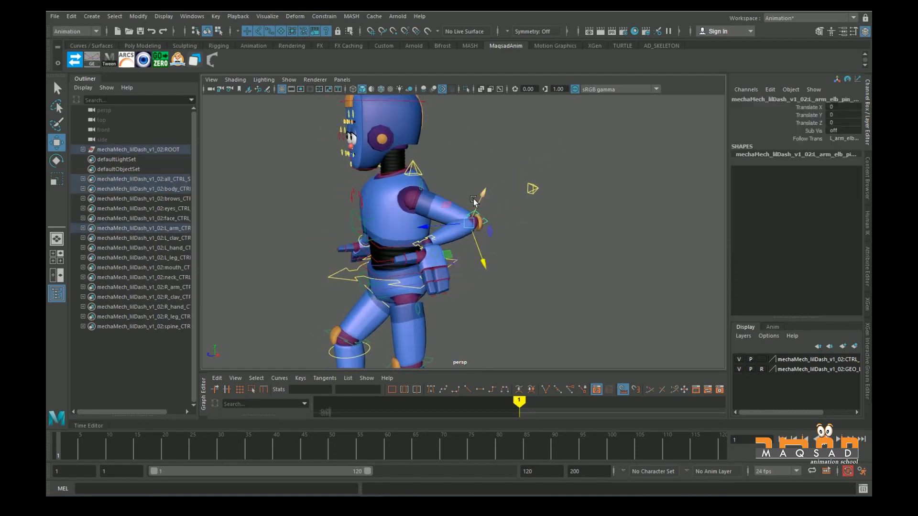
{"action": "key", "text": "ctrl+z"}
{"action": "scroll", "coordinate": [472, 236], "scroll_direction": "up", "scroll_amount": 6}
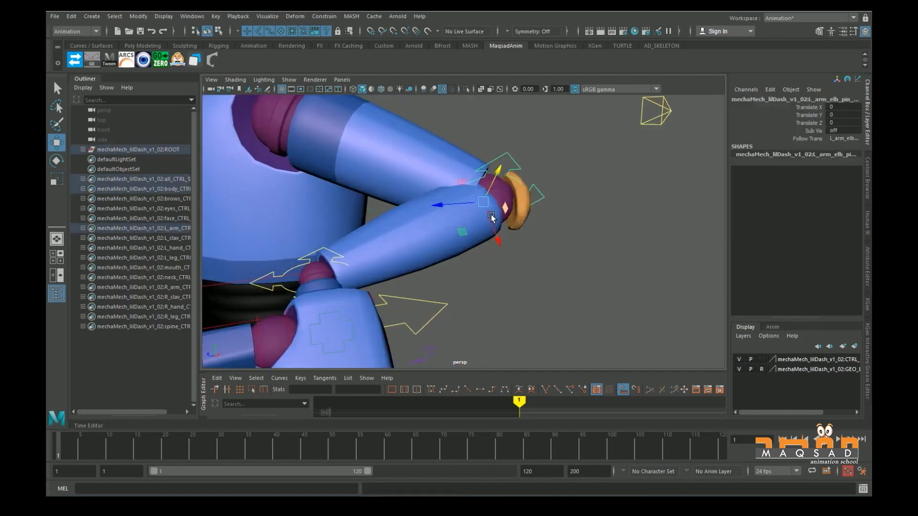
{"action": "left_click", "coordinate": [576, 250]}
- Move the left elbow IK pole control behind the arm to about -2.2 in X and -5.1 in Y
{"action": "middle_click_drag", "start_coordinate": [668, 133], "coordinate": [546, 218], "text": "alt"}
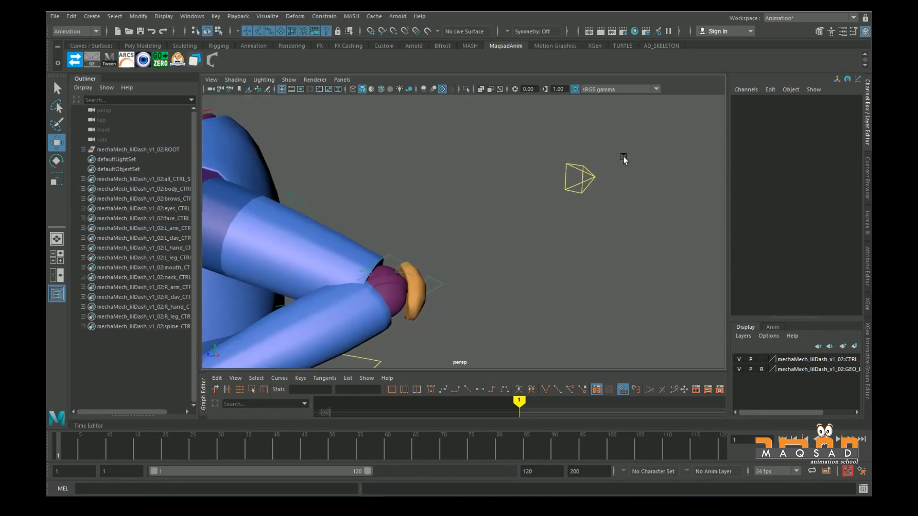
{"action": "left_click_drag", "start_coordinate": [529, 219], "coordinate": [530, 218]}
{"action": "scroll", "coordinate": [581, 175], "scroll_direction": "down", "scroll_amount": 4}
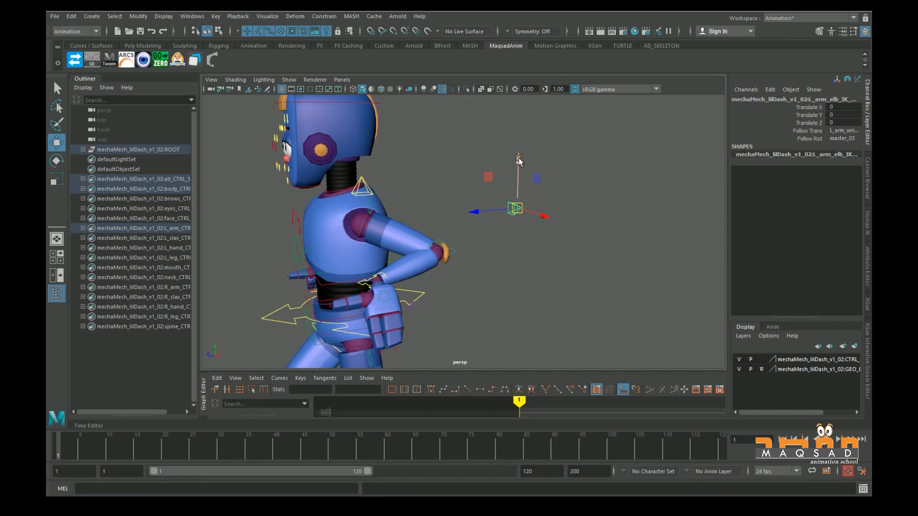
{"action": "mouse_move", "coordinate": [519, 192]}
{"action": "left_mouse_down"}
{"action": "mouse_move", "coordinate": [520, 224]}
{"action": "mouse_move", "coordinate": [549, 272]}
{"action": "mouse_move", "coordinate": [539, 268]}
{"action": "mouse_move", "coordinate": [536, 132]}
{"action": "mouse_move", "coordinate": [530, 180]}
{"action": "left_mouse_up"}
{"action": "left_click_drag", "start_coordinate": [532, 237], "coordinate": [537, 186]}
{"action": "left_click_drag", "start_coordinate": [640, 239], "coordinate": [636, 220], "text": "alt"}
- Try lifting the left leg with its ankle IK control, and undo the leg changes
{"action": "middle_click_drag", "start_coordinate": [544, 183], "coordinate": [591, 145], "text": "alt"}
{"action": "middle_click_drag", "start_coordinate": [464, 286], "coordinate": [484, 195], "text": "alt"}
{"action": "middle_click_drag", "start_coordinate": [484, 271], "coordinate": [464, 208], "text": "alt"}
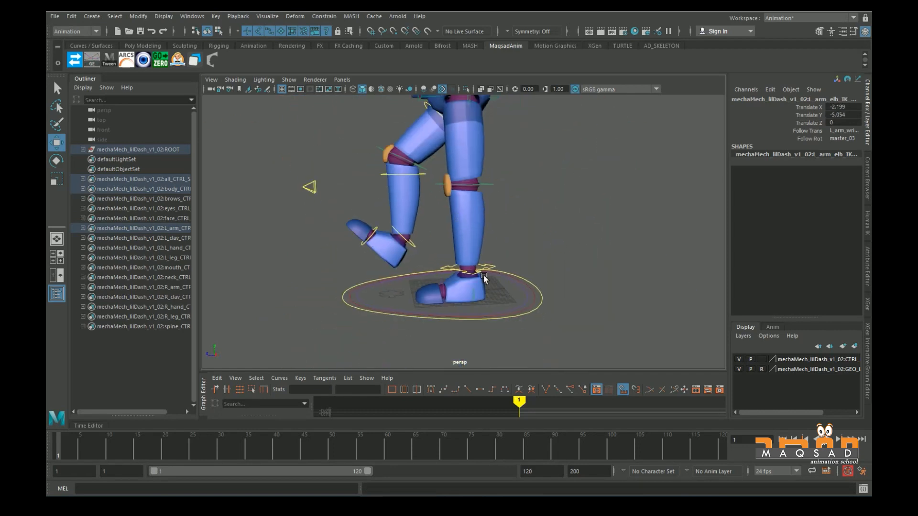
{"action": "scroll", "coordinate": [484, 278], "scroll_direction": "up", "scroll_amount": 3}
{"action": "left_click", "coordinate": [499, 290]}
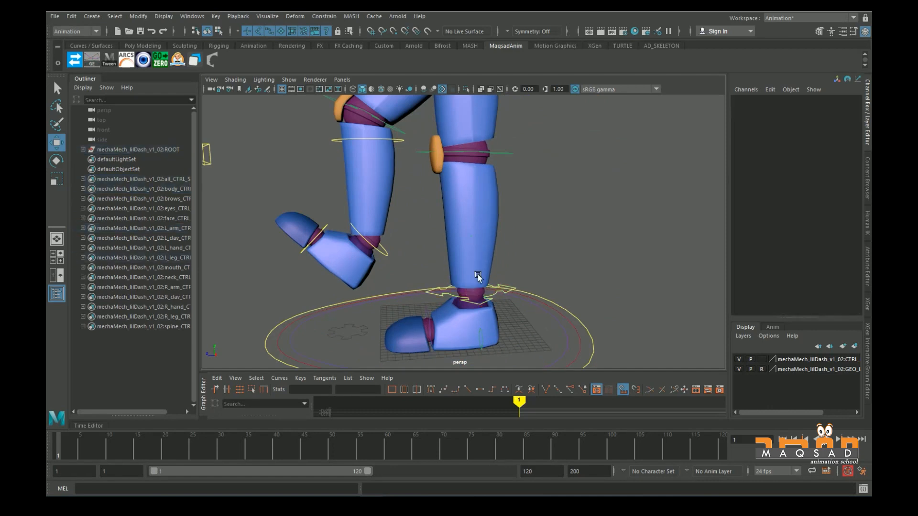
{"action": "left_click_drag", "start_coordinate": [478, 264], "coordinate": [414, 202]}
{"action": "left_click", "coordinate": [386, 171]}
{"action": "left_click_drag", "start_coordinate": [386, 172], "coordinate": [471, 254], "text": "alt"}
{"action": "left_click", "coordinate": [352, 175]}
{"action": "key", "text": "ctrl+z"}
{"action": "key", "text": "ctrl+z"}
{"action": "key", "text": "ctrl+z"}
{"action": "key", "text": "ctrl+z"}
- Reset the right leg's FK hip, knee and ankle controls to zero, and clear the selection
{"action": "right_click_drag", "start_coordinate": [592, 273], "coordinate": [485, 248], "text": "alt"}
{"action": "left_click_drag", "start_coordinate": [484, 249], "coordinate": [431, 264], "text": "alt"}
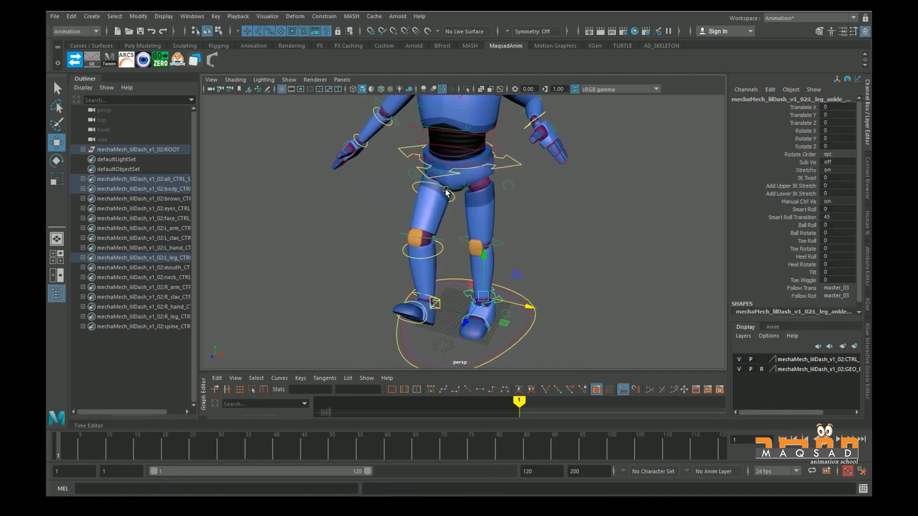
{"action": "right_click_drag", "start_coordinate": [445, 191], "coordinate": [399, 227], "text": "alt"}
{"action": "left_click", "coordinate": [435, 228]}
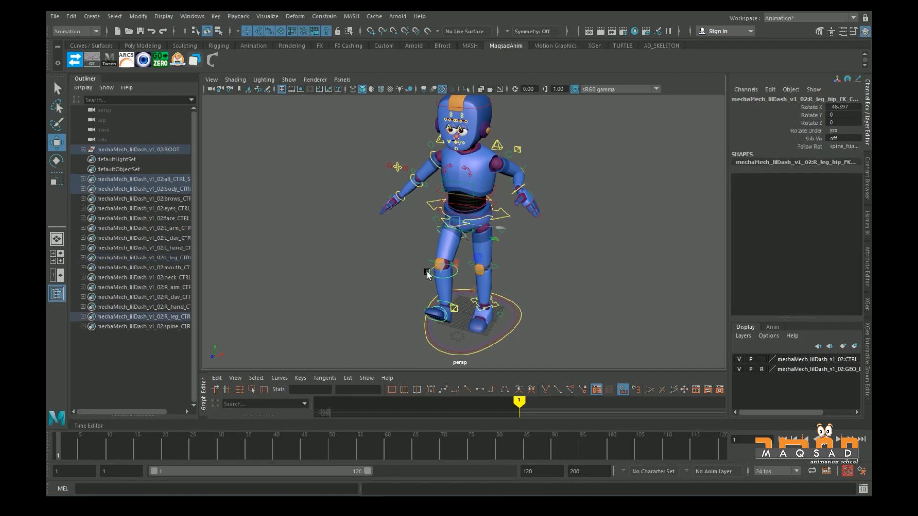
{"action": "left_click", "coordinate": [429, 271]}
{"action": "left_click_drag", "start_coordinate": [431, 292], "coordinate": [425, 304], "text": "alt"}
{"action": "right_click_drag", "start_coordinate": [424, 305], "coordinate": [459, 344], "text": "alt"}
{"action": "middle_click_drag", "start_coordinate": [458, 344], "coordinate": [446, 311], "text": "alt"}
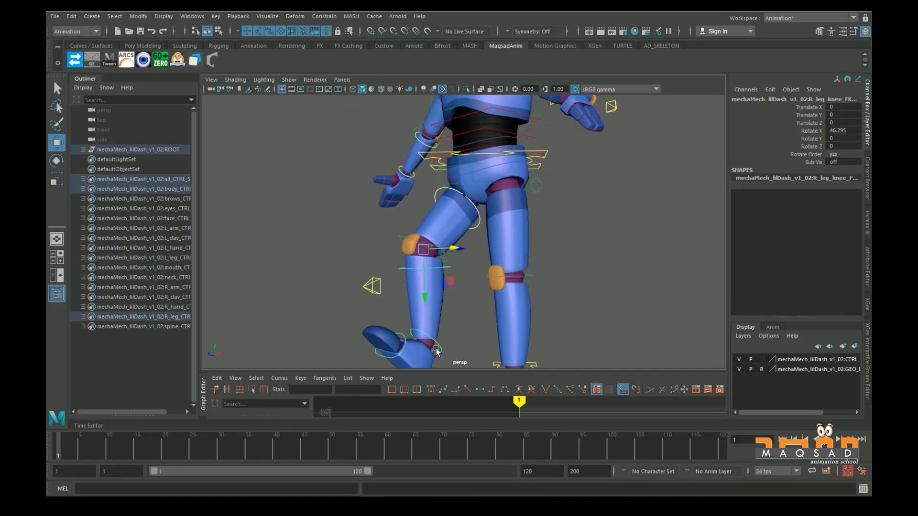
{"action": "left_click", "coordinate": [159, 59]}
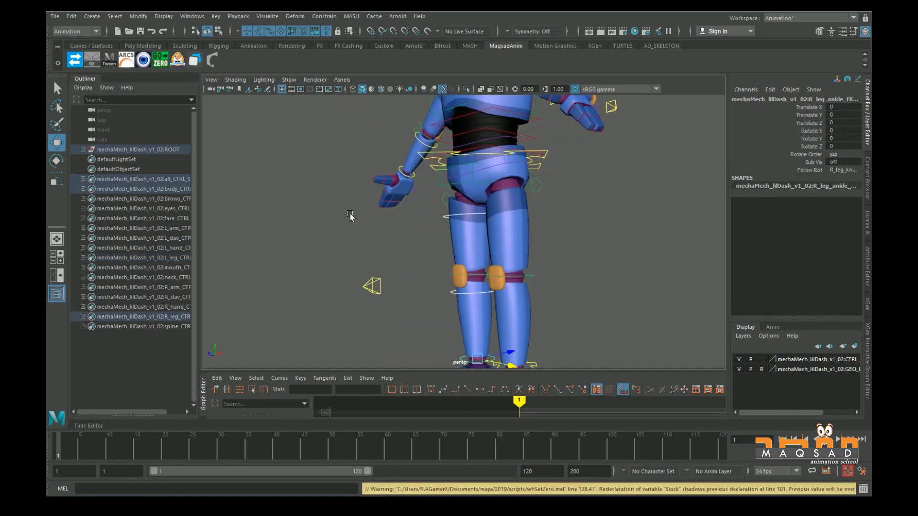
{"action": "left_click", "coordinate": [487, 232]}
- Reset the left wrist IK control to zero to straighten the arm, and clear the selection
{"action": "left_click_drag", "start_coordinate": [486, 231], "coordinate": [497, 259], "text": "alt"}
{"action": "scroll", "coordinate": [497, 259], "scroll_direction": "up", "scroll_amount": 3}
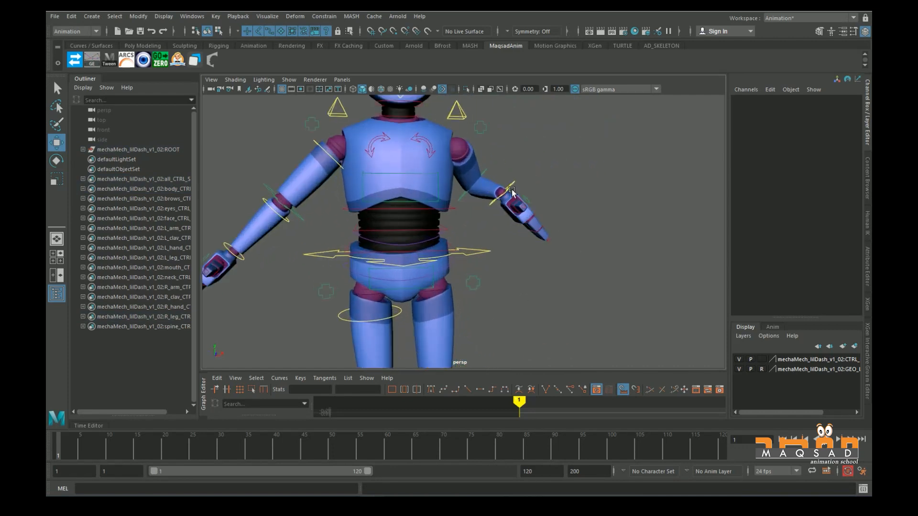
{"action": "left_click", "coordinate": [513, 181]}
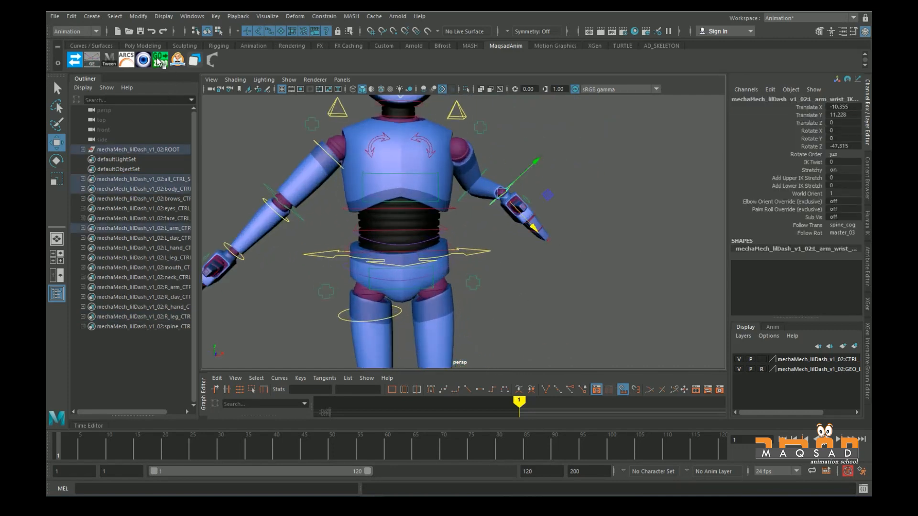
{"action": "left_click", "coordinate": [528, 157]}
{"action": "middle_click_drag", "start_coordinate": [529, 158], "coordinate": [566, 260], "text": "alt"}
{"action": "scroll", "coordinate": [566, 186], "scroll_direction": "up", "scroll_amount": 1}
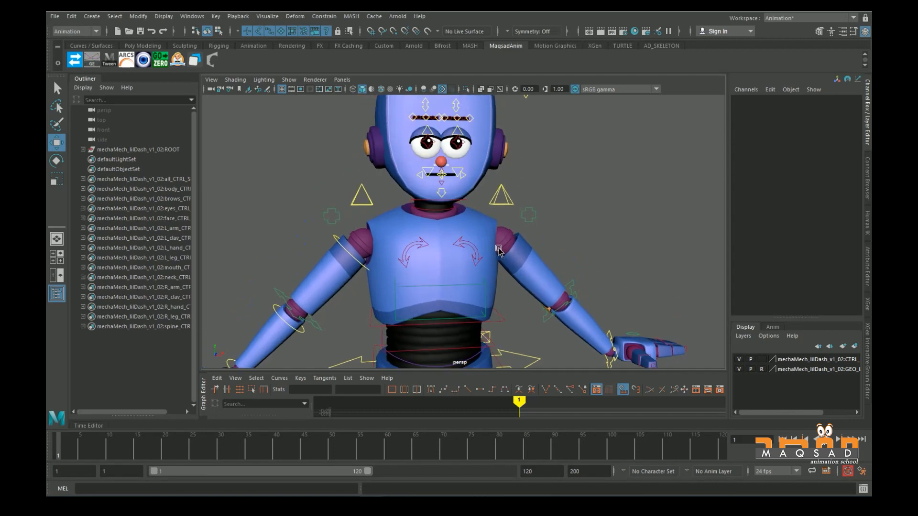
- Raise the right arm overhead by rotating its FK shoulder control to about 130 in Z
{"action": "scroll", "coordinate": [383, 245], "scroll_direction": "up", "scroll_amount": 3}
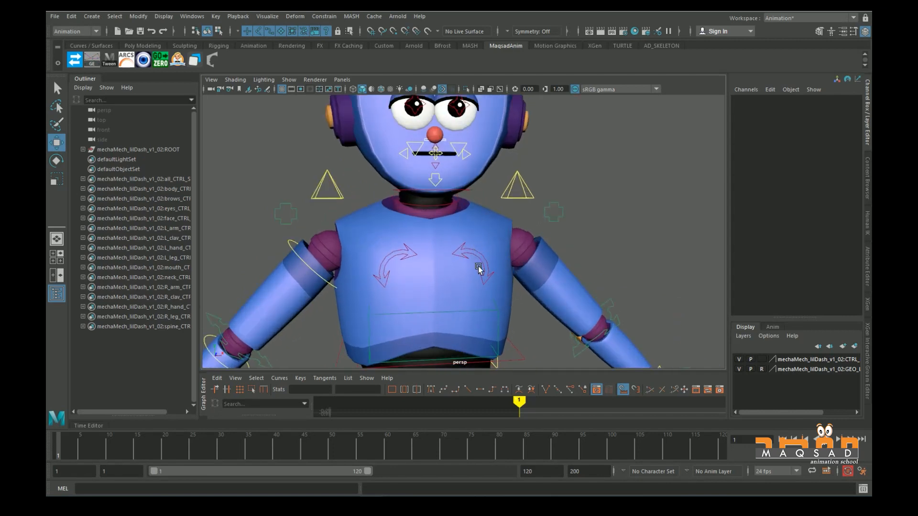
{"action": "scroll", "coordinate": [465, 277], "scroll_direction": "up", "scroll_amount": 1}
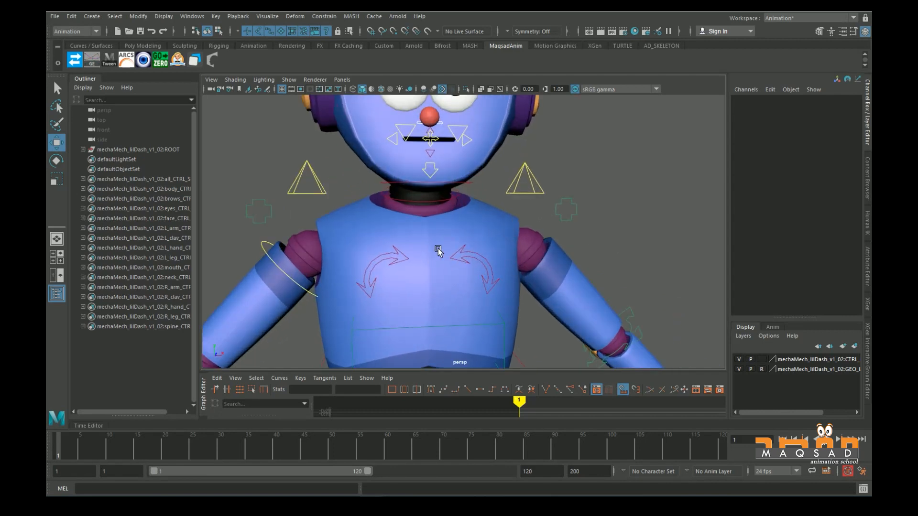
{"action": "middle_click_drag", "start_coordinate": [369, 273], "coordinate": [409, 256], "text": "alt"}
{"action": "left_click", "coordinate": [404, 259]}
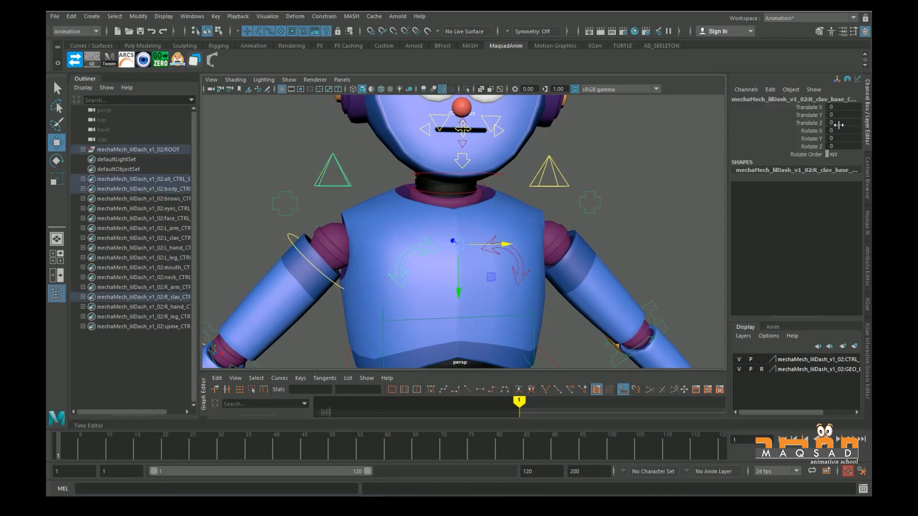
{"action": "left_click", "coordinate": [293, 248]}
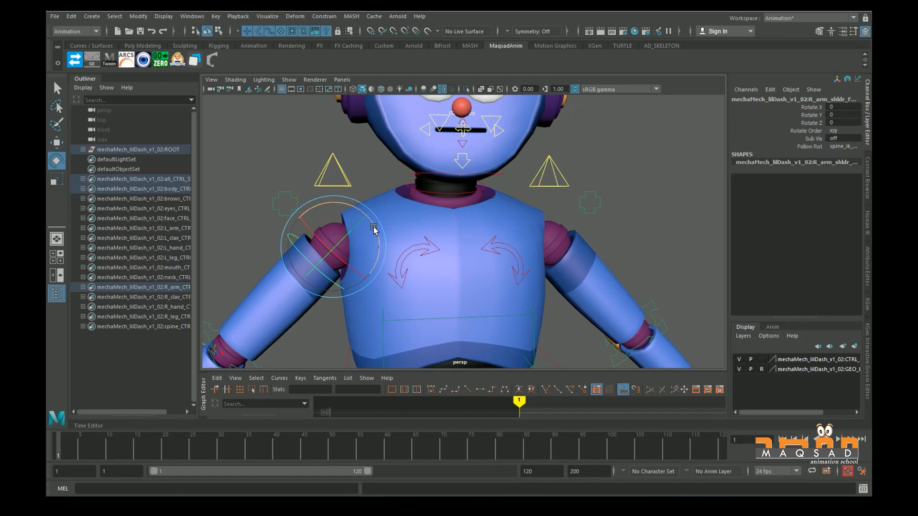
{"action": "left_click_drag", "start_coordinate": [374, 229], "coordinate": [320, 305]}
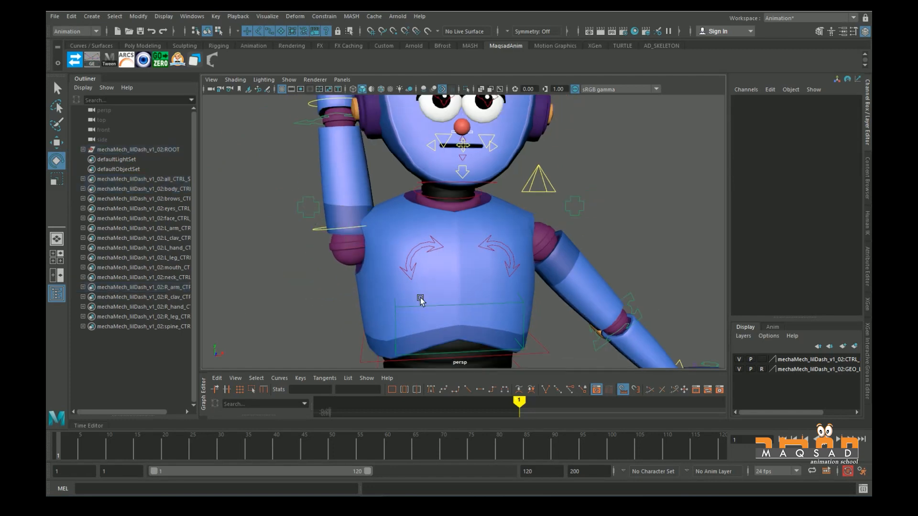
- Lift the right shoulder by rotating the right clavicle base control to about 27 in Z
{"action": "left_click_drag", "start_coordinate": [420, 299], "coordinate": [525, 248], "text": "alt"}
{"action": "scroll", "coordinate": [437, 287], "scroll_direction": "down", "scroll_amount": 5}
{"action": "scroll", "coordinate": [480, 256], "scroll_direction": "up", "scroll_amount": 5}
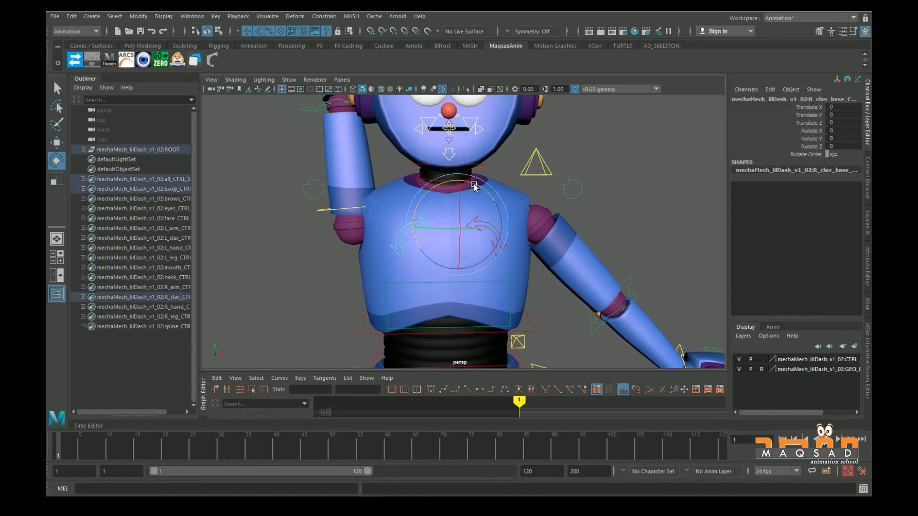
{"action": "mouse_move", "coordinate": [492, 190]}
{"action": "left_mouse_down"}
{"action": "mouse_move", "coordinate": [478, 177]}
{"action": "mouse_move", "coordinate": [491, 203]}
{"action": "left_mouse_up"}
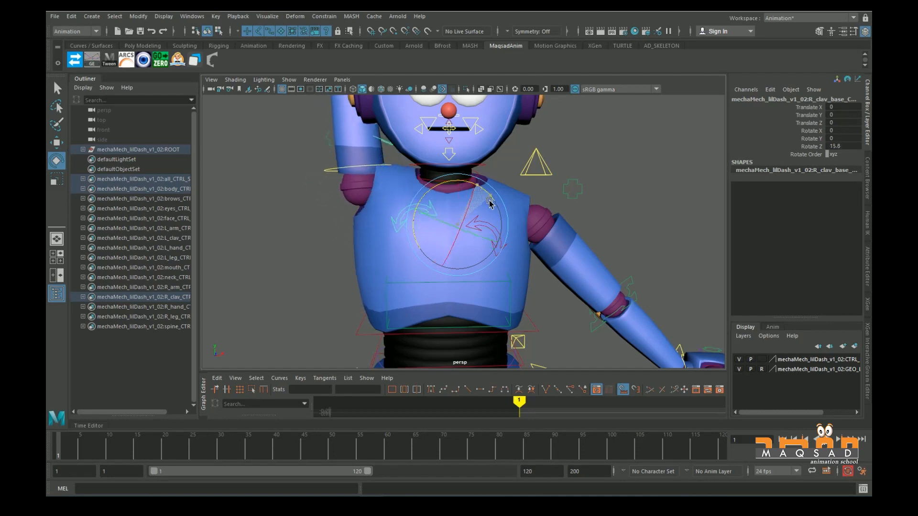
{"action": "left_click_drag", "start_coordinate": [429, 225], "coordinate": [449, 228]}
{"action": "key", "text": "ctrl+z"}
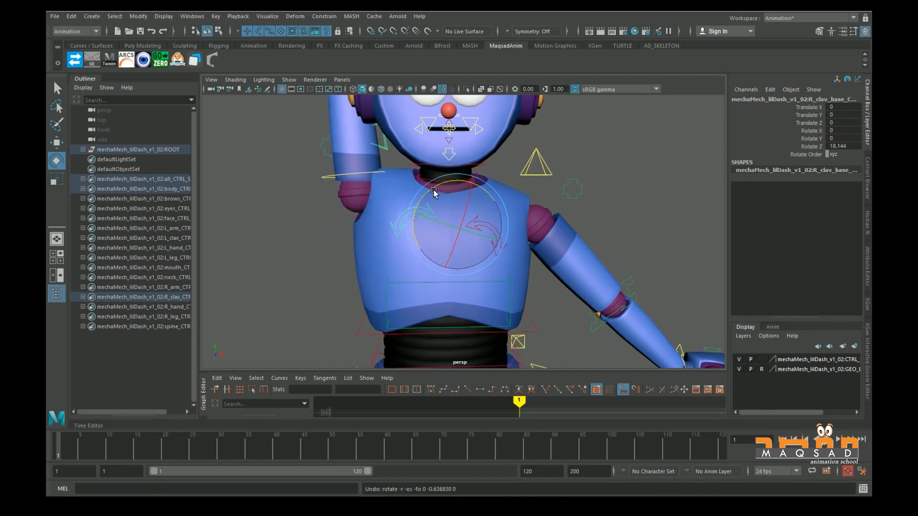
{"action": "left_click_drag", "start_coordinate": [431, 189], "coordinate": [440, 180]}
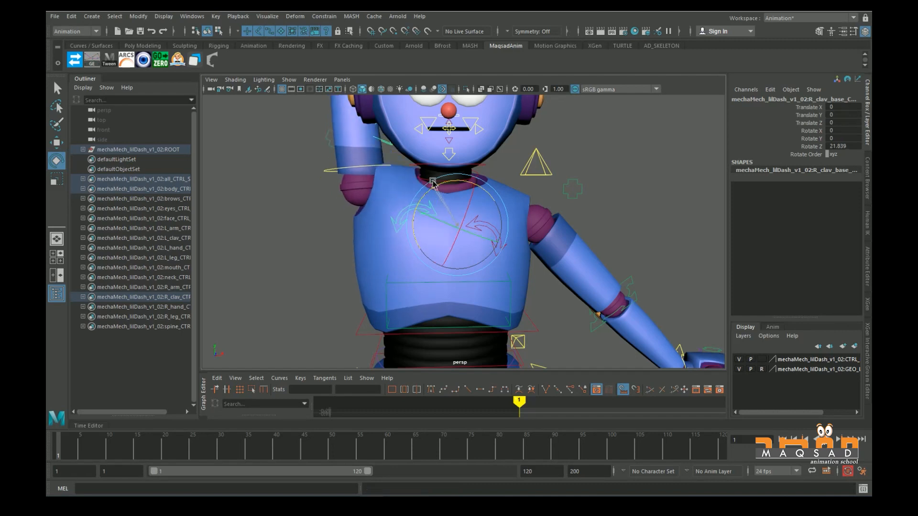
- Swing the raised right arm outward with its FK shoulder control, and undo a further trial rotation of the right clavicle base
{"action": "left_click", "coordinate": [328, 155]}
{"action": "scroll", "coordinate": [341, 172], "scroll_direction": "down", "scroll_amount": 1}
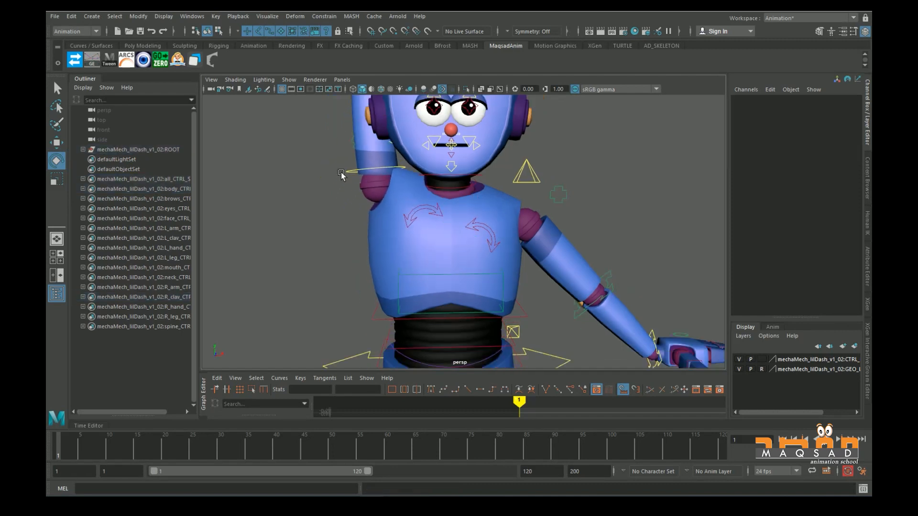
{"action": "left_click", "coordinate": [341, 173]}
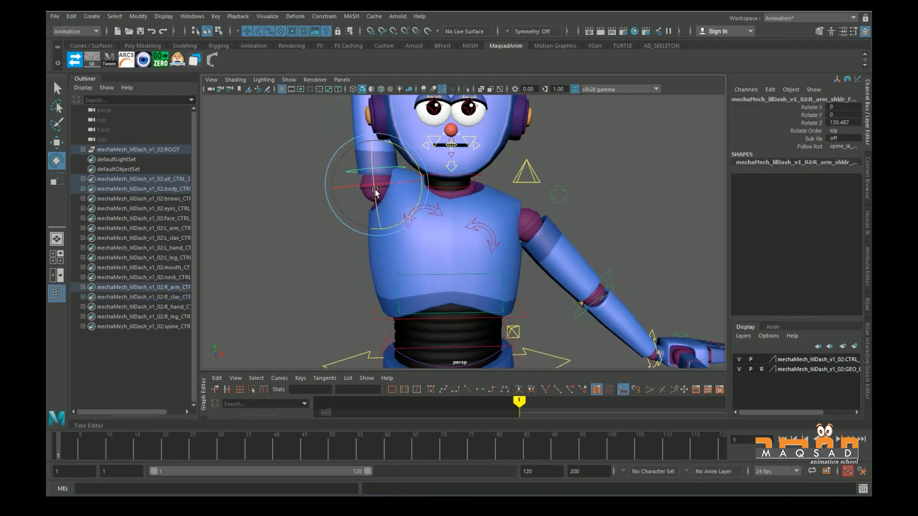
{"action": "left_click", "coordinate": [438, 209]}
{"action": "left_click_drag", "start_coordinate": [457, 184], "coordinate": [463, 183]}
{"action": "key", "text": "ctrl+z"}
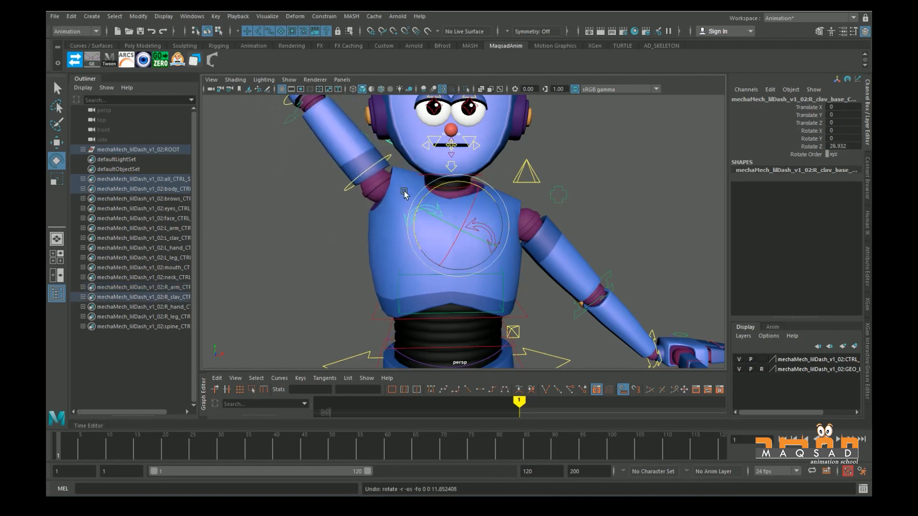
{"action": "left_click", "coordinate": [314, 213]}
- Switch the left arm to FK and raise it by rotating its FK shoulder control to about 107 in Z
{"action": "scroll", "coordinate": [314, 214], "scroll_direction": "down", "scroll_amount": 5}
{"action": "left_click_drag", "start_coordinate": [314, 214], "coordinate": [388, 235], "text": "alt"}
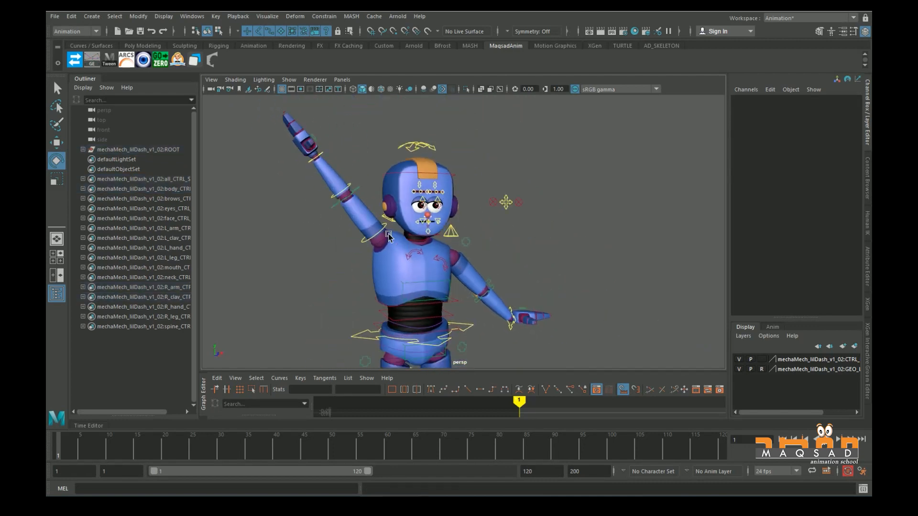
{"action": "scroll", "coordinate": [388, 235], "scroll_direction": "up", "scroll_amount": 3}
{"action": "left_click", "coordinate": [465, 236]}
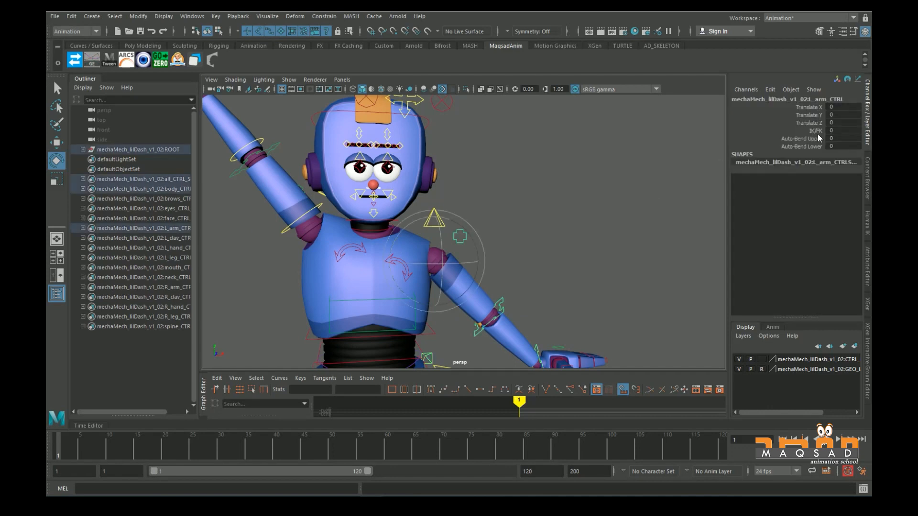
{"action": "scroll", "coordinate": [614, 200], "scroll_direction": "down", "scroll_amount": 3}
{"action": "middle_click_drag", "start_coordinate": [527, 251], "coordinate": [576, 218], "text": "alt"}
{"action": "scroll", "coordinate": [547, 228], "scroll_direction": "up", "scroll_amount": 4}
{"action": "left_click", "coordinate": [533, 207]}
{"action": "left_click", "coordinate": [530, 204]}
{"action": "left_click_drag", "start_coordinate": [514, 242], "coordinate": [549, 183]}
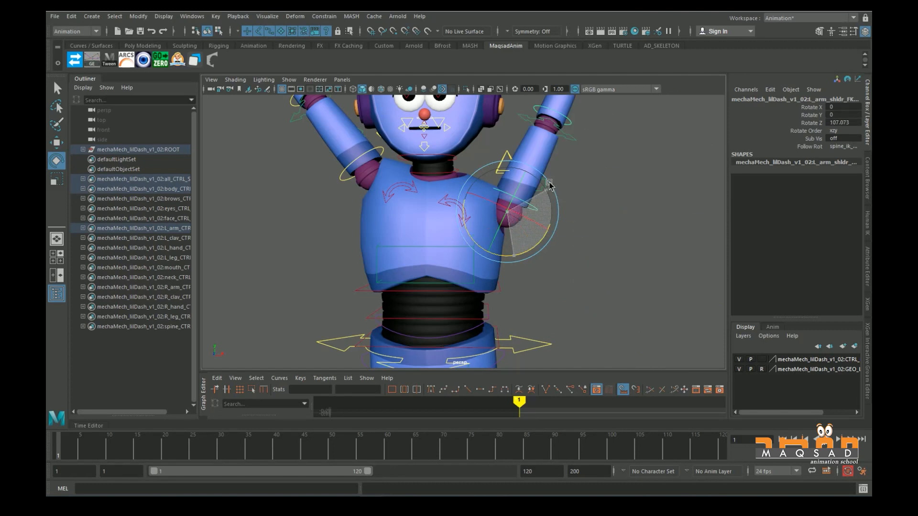
{"action": "scroll", "coordinate": [588, 250], "scroll_direction": "down", "scroll_amount": 3}
{"action": "left_click", "coordinate": [587, 255]}
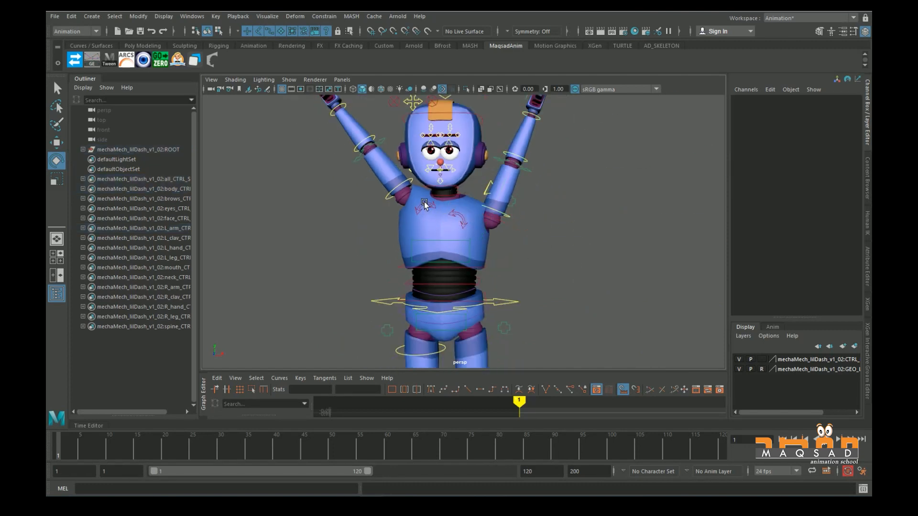
- Inspect the pose with both arms raised and the left clavicle base control, and clear the selection
{"action": "scroll", "coordinate": [423, 206], "scroll_direction": "down", "scroll_amount": 4}
{"action": "scroll", "coordinate": [423, 205], "scroll_direction": "up", "scroll_amount": 2}
{"action": "middle_click_drag", "start_coordinate": [423, 205], "coordinate": [432, 235], "text": "alt"}
{"action": "scroll", "coordinate": [437, 239], "scroll_direction": "down", "scroll_amount": 1}
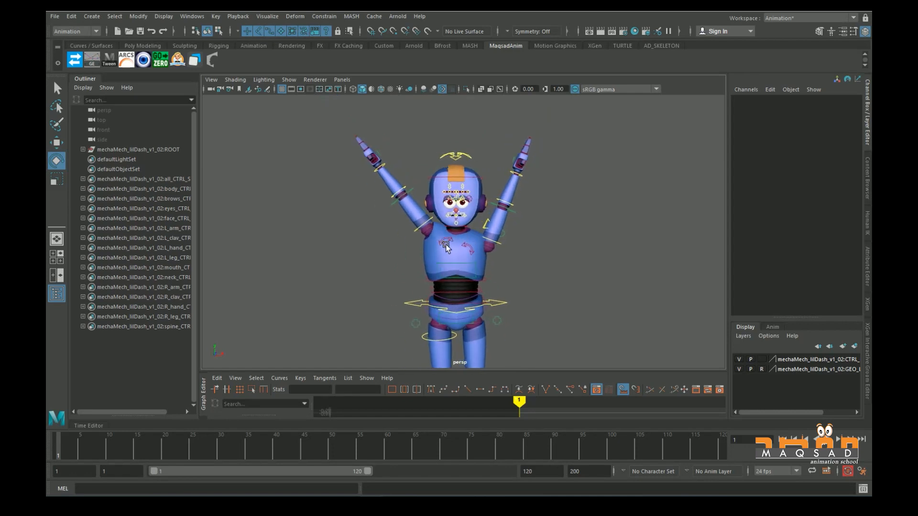
{"action": "scroll", "coordinate": [438, 239], "scroll_direction": "up", "scroll_amount": 2}
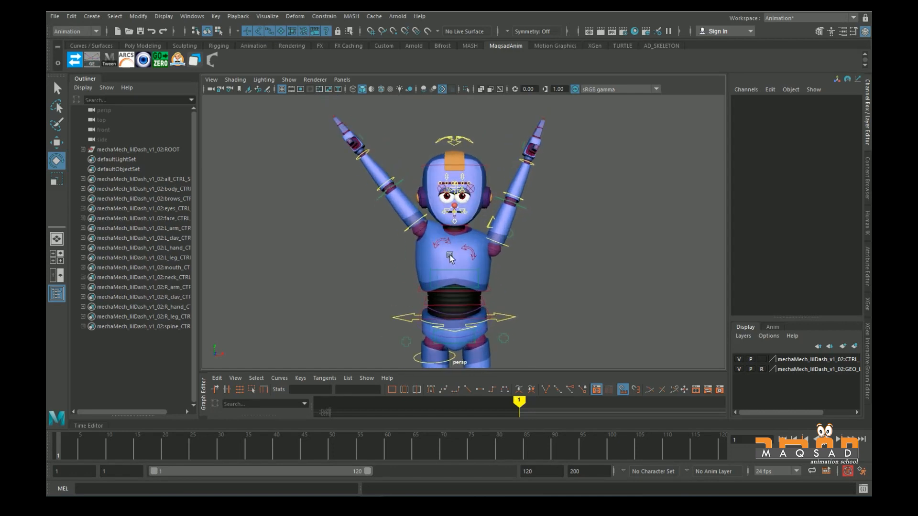
{"action": "left_click", "coordinate": [474, 253]}
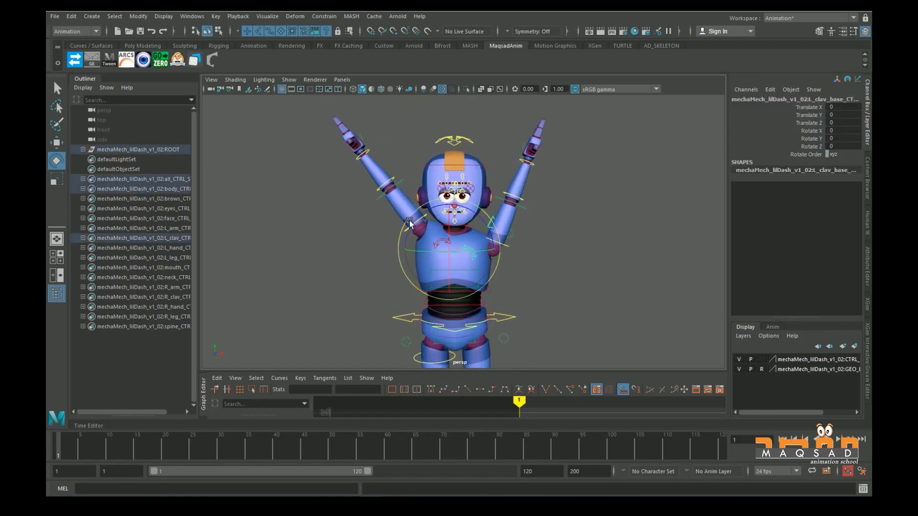
{"action": "left_click", "coordinate": [564, 242]}
- Undo the left arm's FK shoulder rotation and its switch to FK
{"action": "left_click_drag", "start_coordinate": [563, 242], "coordinate": [529, 227], "text": "alt"}
{"action": "key", "text": "ctrl+z"}
{"action": "key", "text": "ctrl+z"}
{"action": "key", "text": "ctrl+z"}
{"action": "key", "text": "ctrl+z"}
{"action": "key", "text": "ctrl+z"}
{"action": "key", "text": "ctrl+z"}
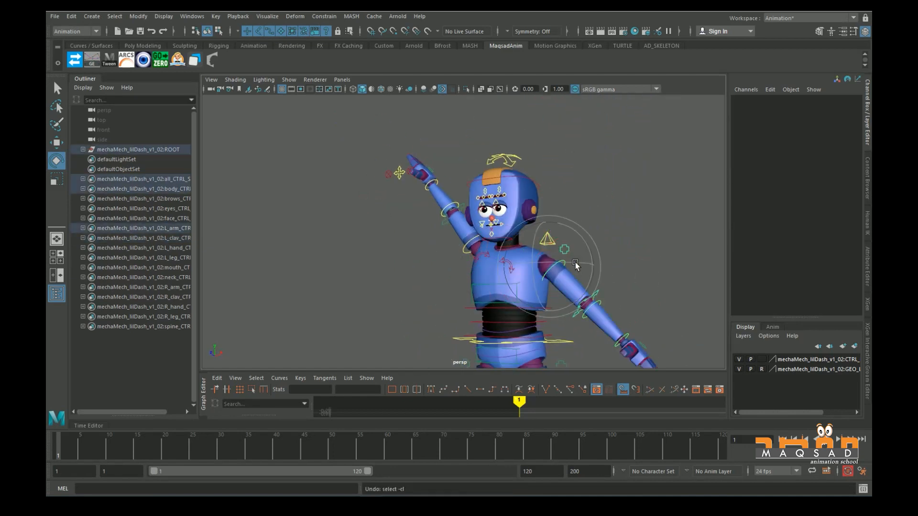
- Reset the right FK shoulder and right clavicle base controls to zero, and clear the selection
{"action": "scroll", "coordinate": [536, 256], "scroll_direction": "up", "scroll_amount": 3}
{"action": "left_click_drag", "start_coordinate": [334, 236], "coordinate": [387, 234], "text": "alt"}
{"action": "right_click_drag", "start_coordinate": [387, 234], "coordinate": [407, 252], "text": "alt"}
{"action": "left_click_drag", "start_coordinate": [286, 196], "coordinate": [504, 294], "text": "alt"}
{"action": "left_click", "coordinate": [510, 269]}
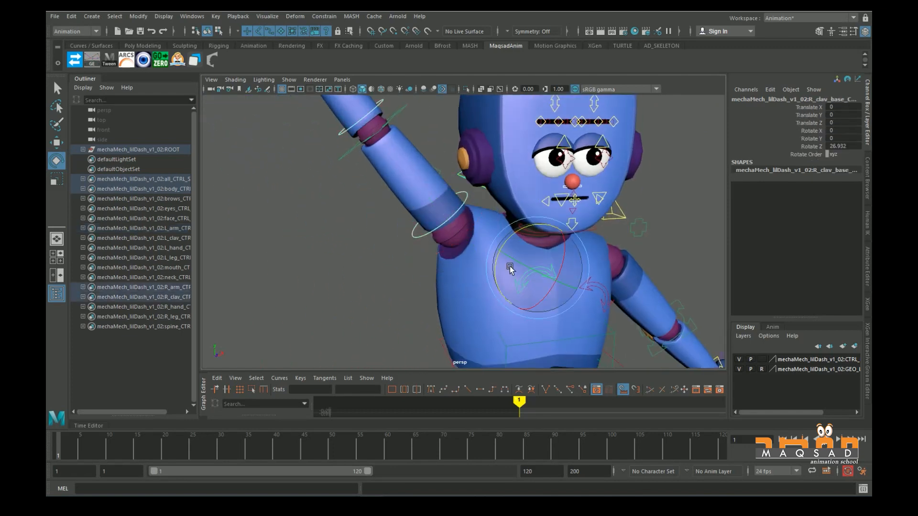
{"action": "left_click", "coordinate": [158, 61]}
{"action": "left_click", "coordinate": [381, 202]}
- Select the neck control and the head control in turn to inspect their channels from the side
{"action": "scroll", "coordinate": [380, 203], "scroll_direction": "down", "scroll_amount": 5}
{"action": "middle_click_drag", "start_coordinate": [474, 221], "coordinate": [446, 239], "text": "alt"}
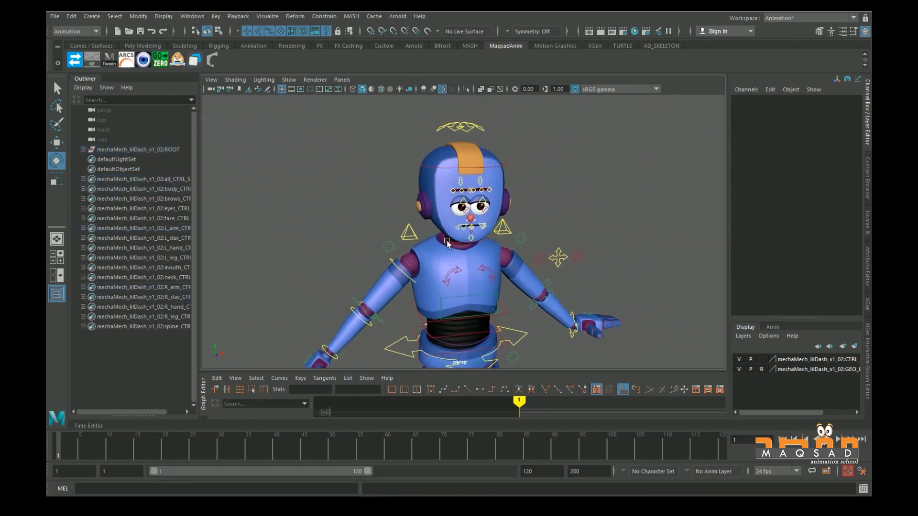
{"action": "right_click_drag", "start_coordinate": [446, 240], "coordinate": [471, 252], "text": "alt"}
{"action": "mouse_move", "coordinate": [470, 253]}
{"action": "left_mouse_down", "text": "alt"}
{"action": "mouse_move", "coordinate": [457, 244]}
{"action": "mouse_move", "coordinate": [468, 240]}
{"action": "left_mouse_up", "text": "alt"}
{"action": "right_click_drag", "start_coordinate": [469, 240], "coordinate": [480, 247], "text": "alt"}
{"action": "middle_click_drag", "start_coordinate": [430, 282], "coordinate": [486, 251], "text": "alt"}
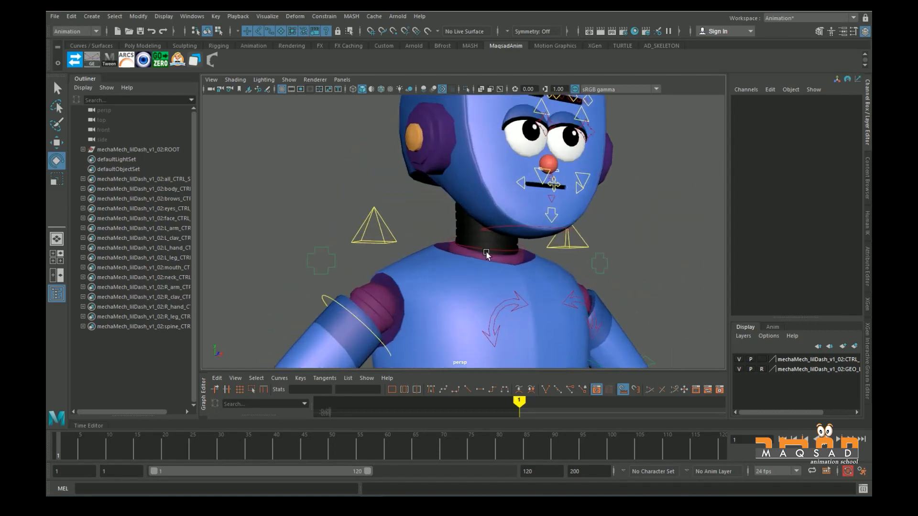
{"action": "scroll", "coordinate": [487, 251], "scroll_direction": "down", "scroll_amount": 1}
{"action": "left_click", "coordinate": [483, 251]}
{"action": "left_click_drag", "start_coordinate": [482, 252], "coordinate": [434, 209], "text": "alt"}
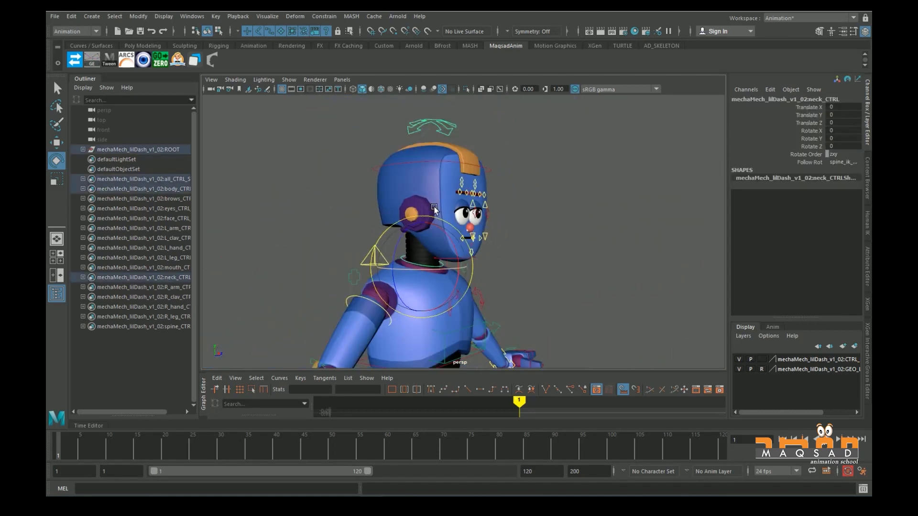
{"action": "middle_click_drag", "start_coordinate": [434, 209], "coordinate": [448, 258], "text": "alt"}
{"action": "left_click", "coordinate": [448, 165]}
{"action": "left_click", "coordinate": [446, 177]}
{"action": "middle_click_drag", "start_coordinate": [419, 316], "coordinate": [437, 227], "text": "alt"}
{"action": "scroll", "coordinate": [437, 227], "scroll_direction": "up", "scroll_amount": 6}
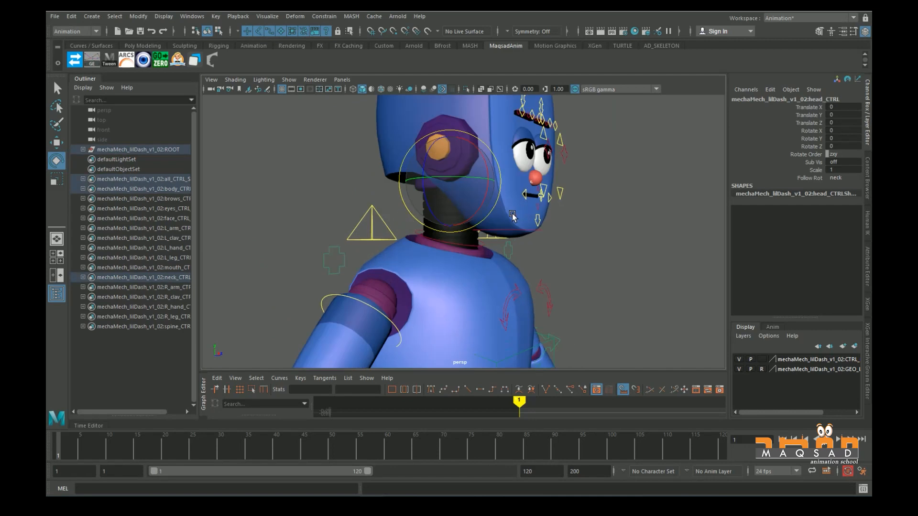
- Try tilting the neck with the neck control, and undo the rotation
{"action": "left_click", "coordinate": [449, 240]}
{"action": "left_click", "coordinate": [448, 247]}
{"action": "scroll", "coordinate": [452, 249], "scroll_direction": "down", "scroll_amount": 3}
{"action": "mouse_move", "coordinate": [482, 216]}
{"action": "left_mouse_down"}
{"action": "mouse_move", "coordinate": [463, 183]}
{"action": "mouse_move", "coordinate": [507, 277]}
{"action": "mouse_move", "coordinate": [482, 215]}
{"action": "mouse_move", "coordinate": [508, 239]}
{"action": "mouse_move", "coordinate": [488, 234]}
{"action": "left_mouse_up"}
{"action": "key", "text": "ctrl+z"}
- Try tilting the head back to about -36 in X with the head control, and undo the rotation
{"action": "middle_click_drag", "start_coordinate": [473, 130], "coordinate": [473, 206], "text": "alt"}
{"action": "left_click", "coordinate": [474, 119]}
{"action": "scroll", "coordinate": [470, 164], "scroll_direction": "down", "scroll_amount": 3}
{"action": "left_click_drag", "start_coordinate": [486, 212], "coordinate": [462, 170]}
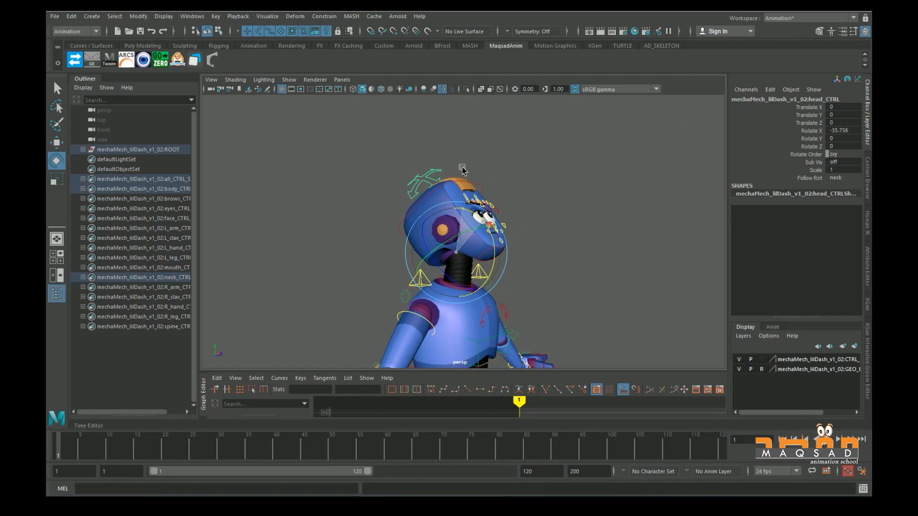
{"action": "middle_click_drag", "start_coordinate": [530, 278], "coordinate": [536, 220], "text": "alt"}
{"action": "key", "text": "ctrl+z"}
- Try rotating the neck control once more, undo the rotation, and clear the selection
{"action": "scroll", "coordinate": [536, 221], "scroll_direction": "up", "scroll_amount": 4}
{"action": "key", "text": "q"}
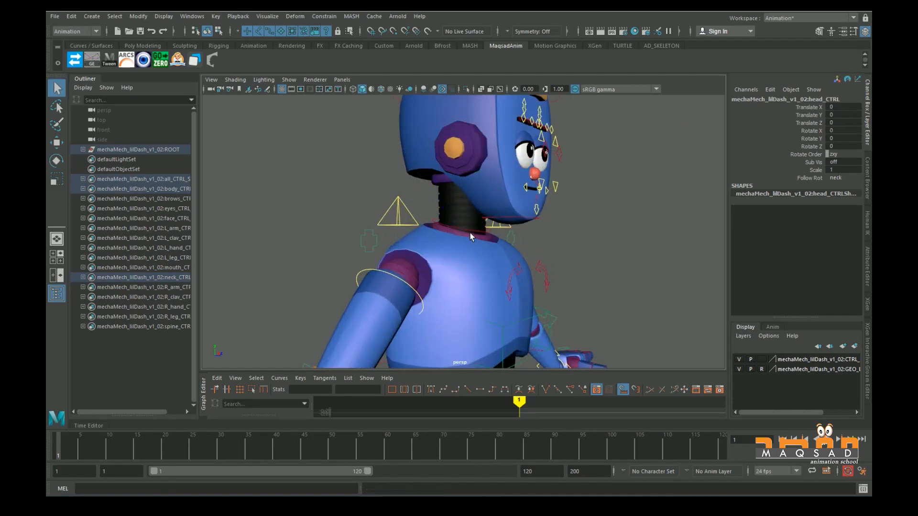
{"action": "left_click", "coordinate": [474, 231]}
{"action": "key", "text": "e"}
{"action": "left_click_drag", "start_coordinate": [475, 231], "coordinate": [446, 192]}
{"action": "key", "text": "ctrl+z"}
{"action": "left_click", "coordinate": [605, 230]}
- Try shifting the left shoulder with the left clavicle tip control, return its translation to zero, and clear the selection
{"action": "left_click_drag", "start_coordinate": [605, 231], "coordinate": [521, 263], "text": "alt"}
{"action": "left_click", "coordinate": [569, 220]}
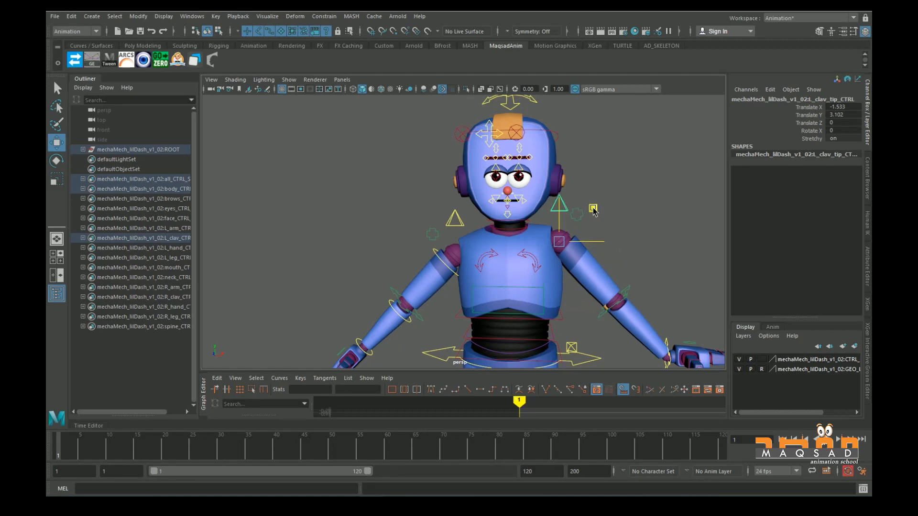
{"action": "mouse_move", "coordinate": [612, 223]}
{"action": "left_mouse_down"}
{"action": "mouse_move", "coordinate": [593, 229]}
{"action": "mouse_move", "coordinate": [601, 220]}
{"action": "left_mouse_up"}
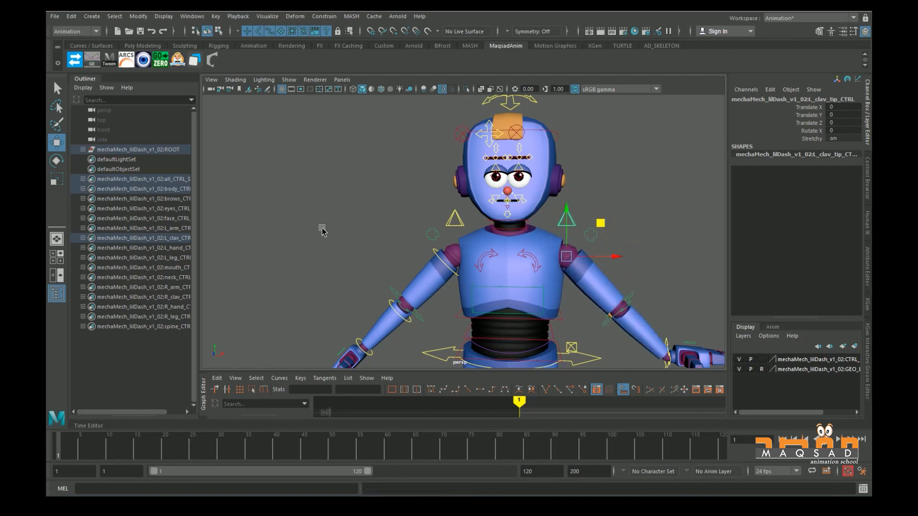
{"action": "left_click", "coordinate": [322, 229]}
- Try rotating the right clavicle base control about 27 in Z, undo the rotation, and clear the selection
{"action": "middle_click_drag", "start_coordinate": [547, 310], "coordinate": [522, 266], "text": "alt"}
{"action": "scroll", "coordinate": [507, 223], "scroll_direction": "up", "scroll_amount": 4}
{"action": "left_click", "coordinate": [533, 193]}
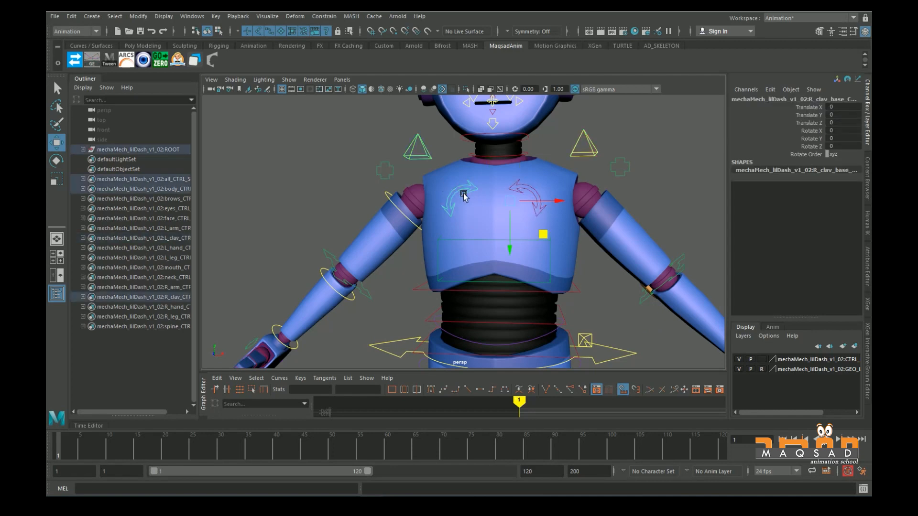
{"action": "left_click_drag", "start_coordinate": [554, 200], "coordinate": [549, 215]}
{"action": "key", "text": "ctrl+z"}
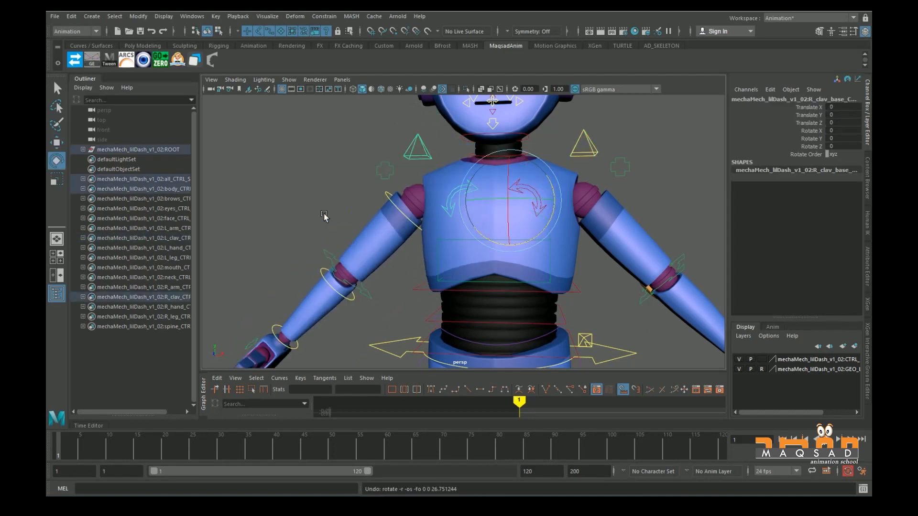
{"action": "left_click", "coordinate": [323, 213]}
- Examine the rig's controls around the hips, knees and legs from several angles
{"action": "scroll", "coordinate": [490, 239], "scroll_direction": "down", "scroll_amount": 5}
{"action": "middle_click_drag", "start_coordinate": [491, 266], "coordinate": [490, 205], "text": "alt"}
{"action": "scroll", "coordinate": [491, 206], "scroll_direction": "up", "scroll_amount": 3}
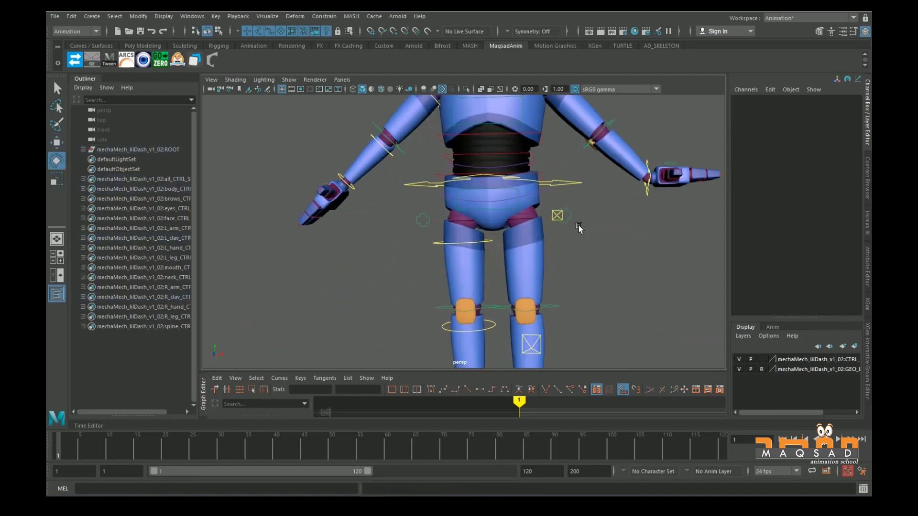
{"action": "scroll", "coordinate": [578, 225], "scroll_direction": "down", "scroll_amount": 4}
{"action": "scroll", "coordinate": [509, 286], "scroll_direction": "up", "scroll_amount": 4}
{"action": "left_click_drag", "start_coordinate": [528, 266], "coordinate": [514, 211], "text": "alt"}
{"action": "middle_click_drag", "start_coordinate": [515, 212], "coordinate": [497, 192], "text": "alt"}
{"action": "left_click_drag", "start_coordinate": [497, 191], "coordinate": [440, 190], "text": "alt"}
{"action": "scroll", "coordinate": [451, 305], "scroll_direction": "down", "scroll_amount": 4}
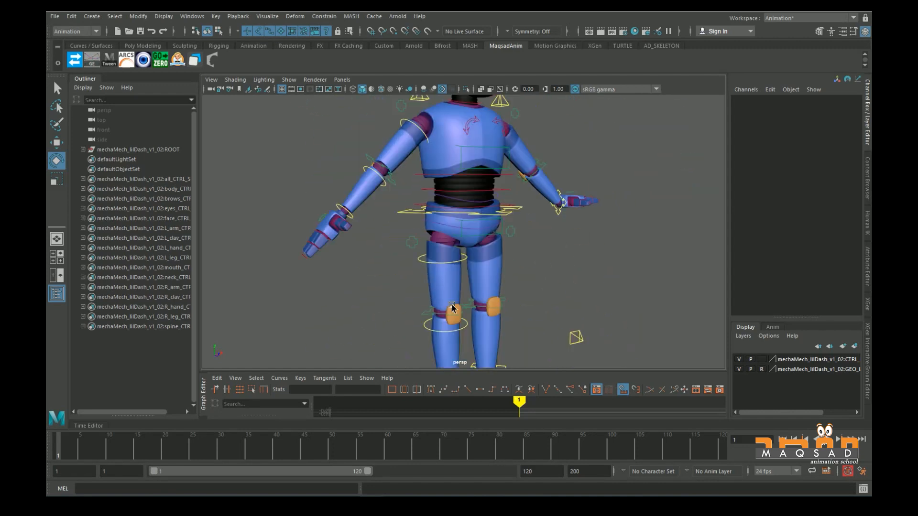
{"action": "scroll", "coordinate": [425, 214], "scroll_direction": "up", "scroll_amount": 4}
{"action": "scroll", "coordinate": [520, 266], "scroll_direction": "down", "scroll_amount": 2}
- Examine the controls around the head, shoulders and arms, and look closer at the left hand and leg
{"action": "middle_click_drag", "start_coordinate": [522, 166], "coordinate": [490, 261], "text": "alt"}
{"action": "left_click_drag", "start_coordinate": [491, 261], "coordinate": [523, 151], "text": "alt"}
{"action": "middle_click_drag", "start_coordinate": [523, 151], "coordinate": [476, 259], "text": "alt"}
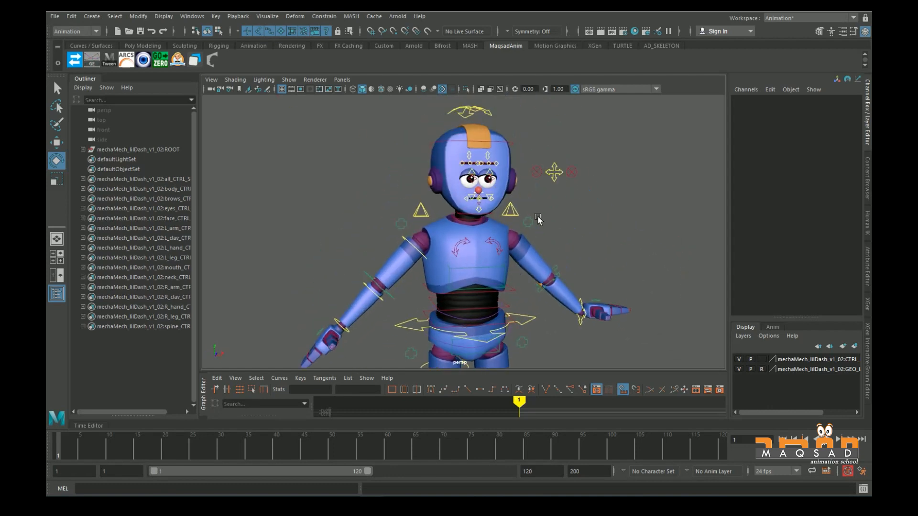
{"action": "scroll", "coordinate": [528, 227], "scroll_direction": "down", "scroll_amount": 2}
{"action": "middle_click_drag", "start_coordinate": [517, 285], "coordinate": [522, 240], "text": "alt"}
{"action": "scroll", "coordinate": [522, 239], "scroll_direction": "up", "scroll_amount": 3}
{"action": "left_click_drag", "start_coordinate": [522, 239], "coordinate": [471, 287], "text": "alt"}
{"action": "middle_click_drag", "start_coordinate": [688, 282], "coordinate": [528, 217], "text": "alt"}
{"action": "scroll", "coordinate": [535, 281], "scroll_direction": "up", "scroll_amount": 1}
{"action": "scroll", "coordinate": [529, 217], "scroll_direction": "up", "scroll_amount": 4}
{"action": "left_click_drag", "start_coordinate": [529, 217], "coordinate": [406, 268], "text": "alt"}
{"action": "middle_click_drag", "start_coordinate": [407, 268], "coordinate": [459, 185], "text": "alt"}
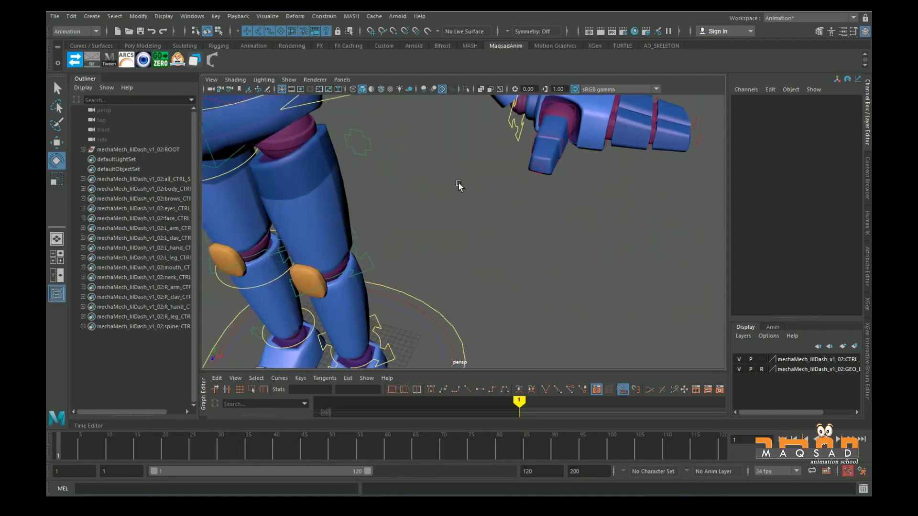
- Try rotating the left hand's finger controls, bending a second joint about 34 in Z, undo the rotations, and clear the selection
{"action": "left_click_drag", "start_coordinate": [458, 185], "coordinate": [467, 291], "text": "alt"}
{"action": "scroll", "coordinate": [466, 291], "scroll_direction": "up", "scroll_amount": 4}
{"action": "middle_click_drag", "start_coordinate": [466, 232], "coordinate": [406, 250], "text": "alt"}
{"action": "left_click_drag", "start_coordinate": [406, 250], "coordinate": [344, 254], "text": "alt"}
{"action": "middle_click_drag", "start_coordinate": [442, 212], "coordinate": [477, 208], "text": "alt"}
{"action": "left_click", "coordinate": [470, 208]}
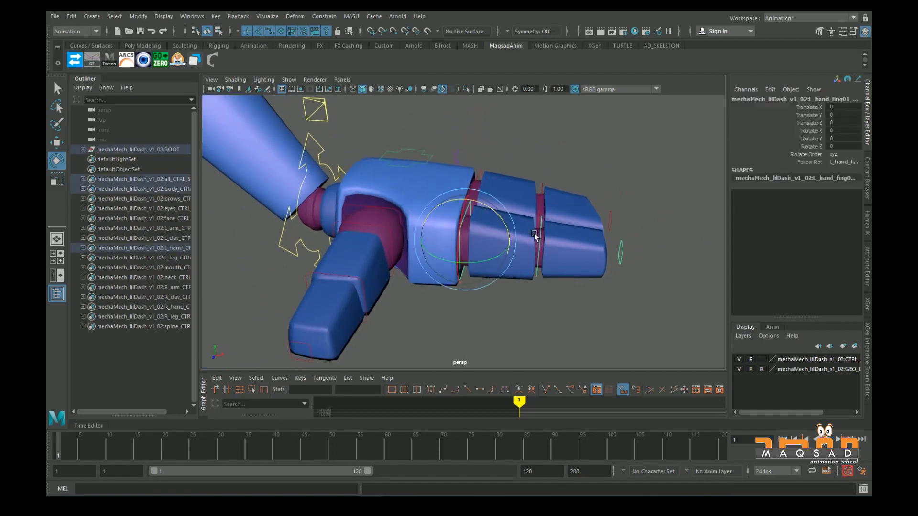
{"action": "left_click_drag", "start_coordinate": [550, 233], "coordinate": [475, 187]}
{"action": "left_click", "coordinate": [473, 182]}
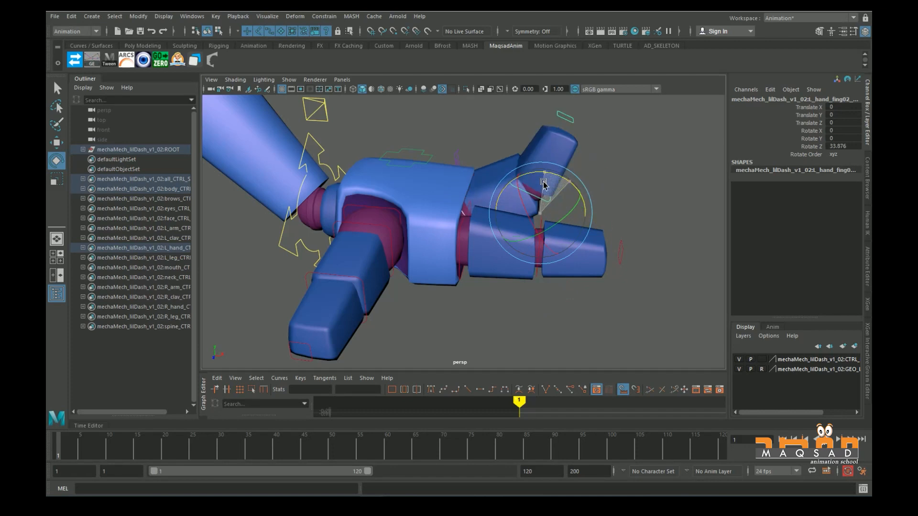
{"action": "left_click_drag", "start_coordinate": [538, 192], "coordinate": [566, 193]}
{"action": "key", "text": "ctrl+z"}
{"action": "left_click_drag", "start_coordinate": [377, 253], "coordinate": [363, 235]}
{"action": "key", "text": "ctrl+z"}
{"action": "scroll", "coordinate": [463, 270], "scroll_direction": "down", "scroll_amount": 5}
{"action": "left_click", "coordinate": [449, 295]}
- Try rotating the left foot's IK toe control slightly and undo the rotation
{"action": "scroll", "coordinate": [448, 295], "scroll_direction": "down", "scroll_amount": 4}
{"action": "middle_click_drag", "start_coordinate": [339, 304], "coordinate": [532, 165], "text": "alt"}
{"action": "scroll", "coordinate": [532, 166], "scroll_direction": "up", "scroll_amount": 3}
{"action": "left_click_drag", "start_coordinate": [532, 166], "coordinate": [511, 233], "text": "alt"}
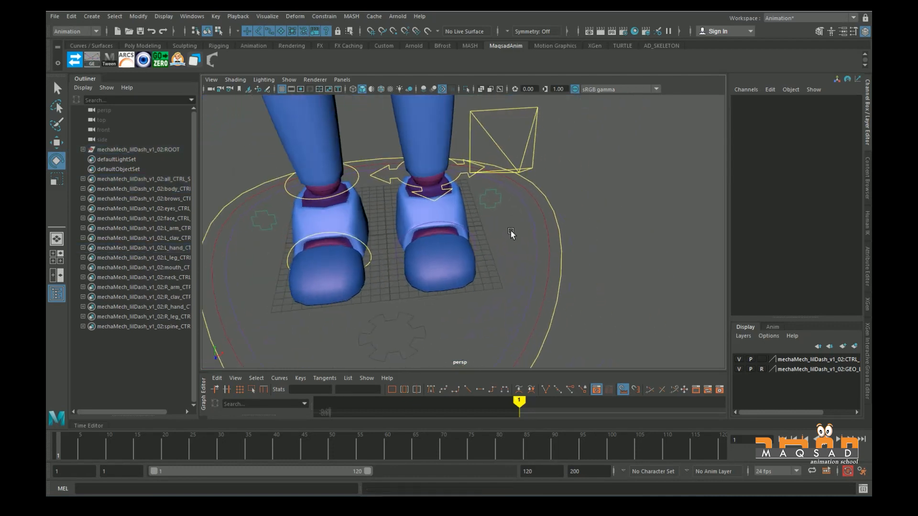
{"action": "left_click", "coordinate": [435, 222]}
{"action": "scroll", "coordinate": [446, 221], "scroll_direction": "down", "scroll_amount": 2}
{"action": "left_click_drag", "start_coordinate": [447, 221], "coordinate": [477, 288], "text": "alt"}
{"action": "middle_click_drag", "start_coordinate": [477, 289], "coordinate": [406, 194], "text": "alt"}
{"action": "scroll", "coordinate": [406, 195], "scroll_direction": "down", "scroll_amount": 4}
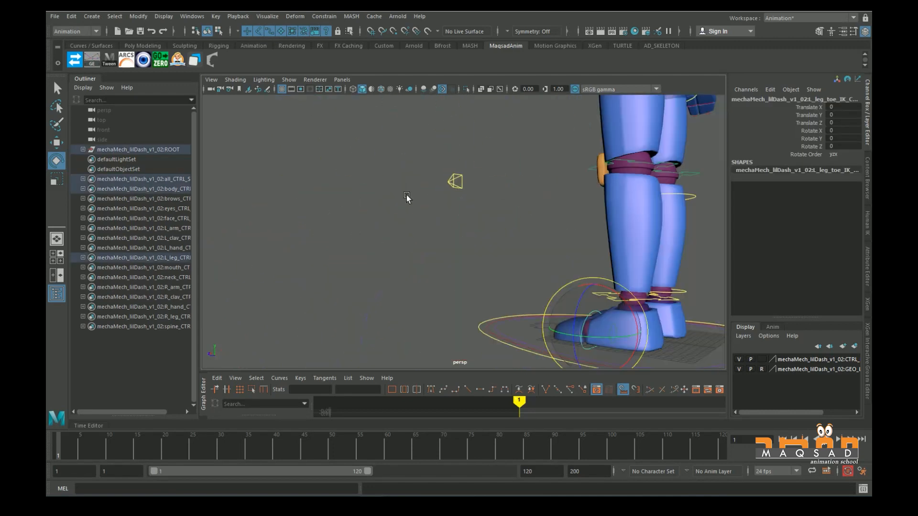
{"action": "left_click_drag", "start_coordinate": [406, 194], "coordinate": [446, 256], "text": "alt"}
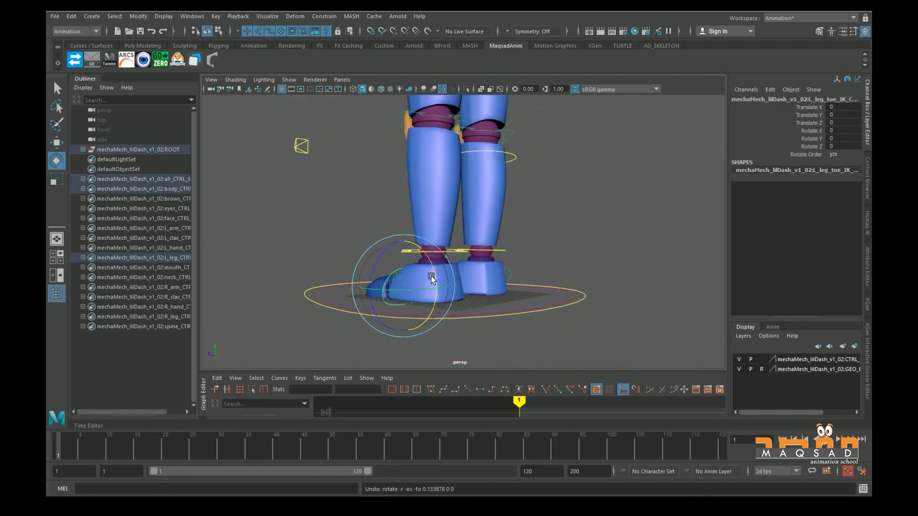
- Try a Toe Wiggle of about -22 on the left ankle IK control and undo it
{"action": "left_click", "coordinate": [456, 251]}
{"action": "left_click", "coordinate": [866, 178]}
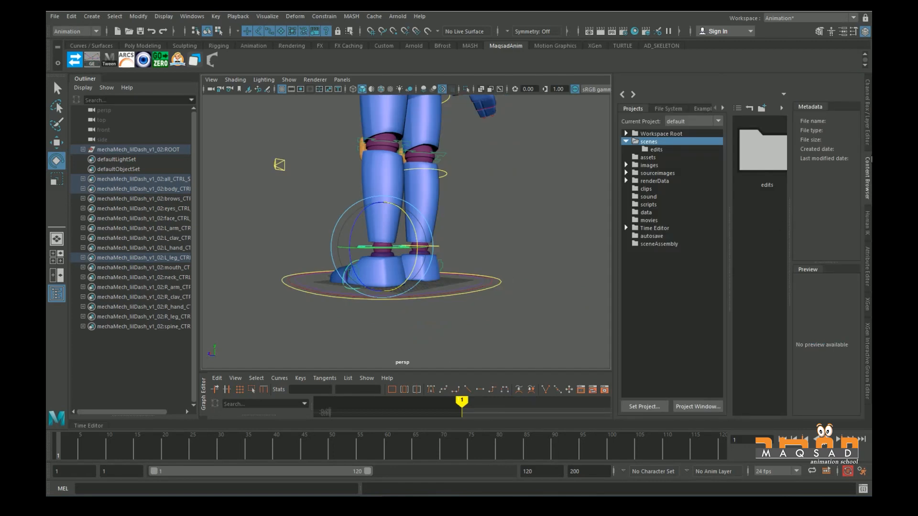
{"action": "left_click", "coordinate": [866, 178]}
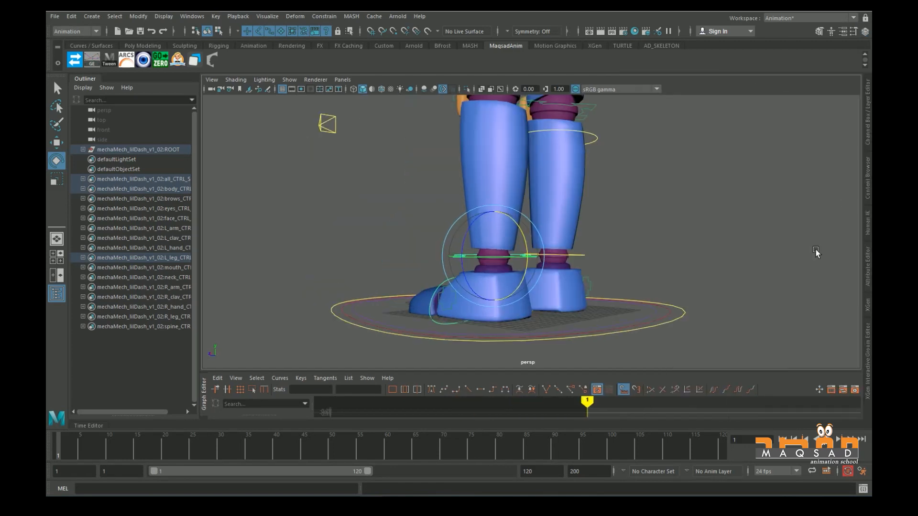
{"action": "left_click", "coordinate": [866, 133]}
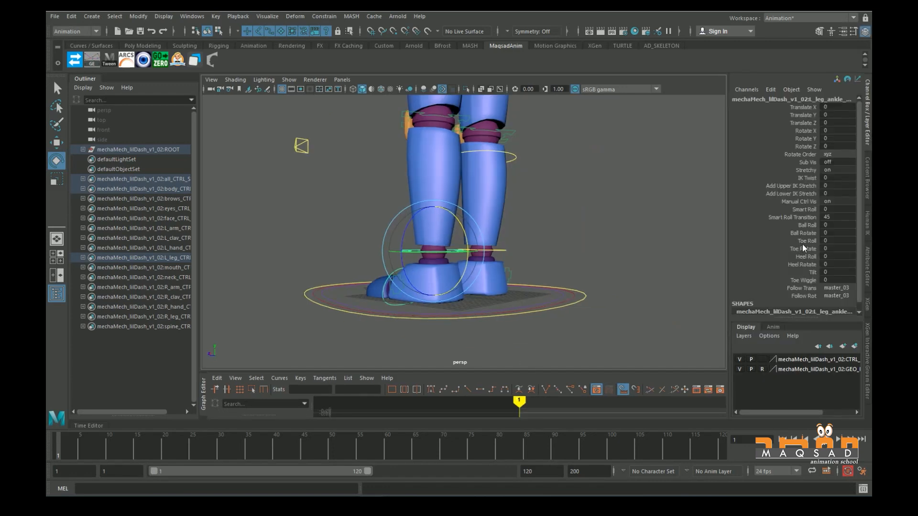
{"action": "left_click", "coordinate": [803, 243]}
{"action": "left_click_drag", "start_coordinate": [525, 247], "coordinate": [463, 250], "text": "alt"}
{"action": "middle_click_drag", "start_coordinate": [463, 250], "coordinate": [545, 243], "text": "alt"}
{"action": "middle_click_drag", "start_coordinate": [545, 243], "coordinate": [849, 236]}
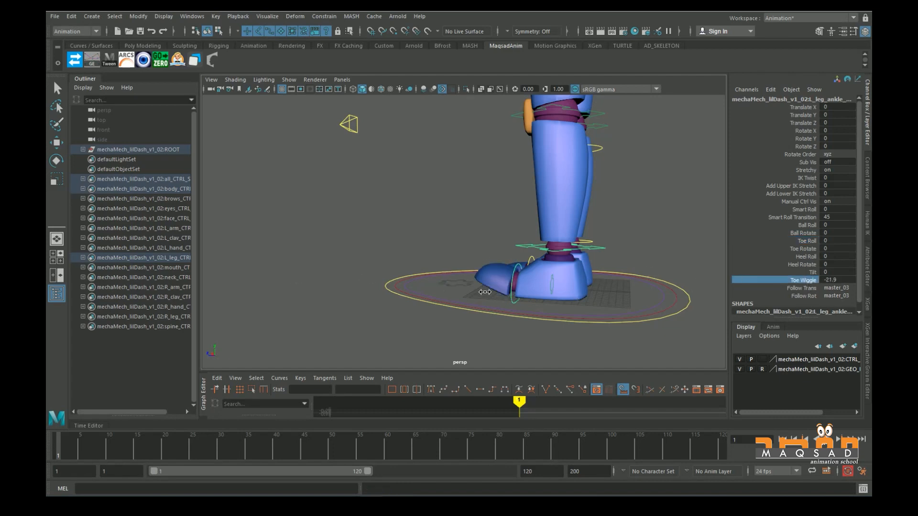
{"action": "key", "text": "ctrl+z"}
- Try moving the left leg's foot settings control vertically and clear the selection
{"action": "scroll", "coordinate": [492, 275], "scroll_direction": "down", "scroll_amount": 5}
{"action": "left_click_drag", "start_coordinate": [492, 276], "coordinate": [536, 275], "text": "alt"}
{"action": "scroll", "coordinate": [536, 274], "scroll_direction": "up", "scroll_amount": 10}
{"action": "middle_click_drag", "start_coordinate": [537, 274], "coordinate": [448, 225], "text": "alt"}
{"action": "left_click", "coordinate": [570, 281]}
{"action": "key", "text": "e"}
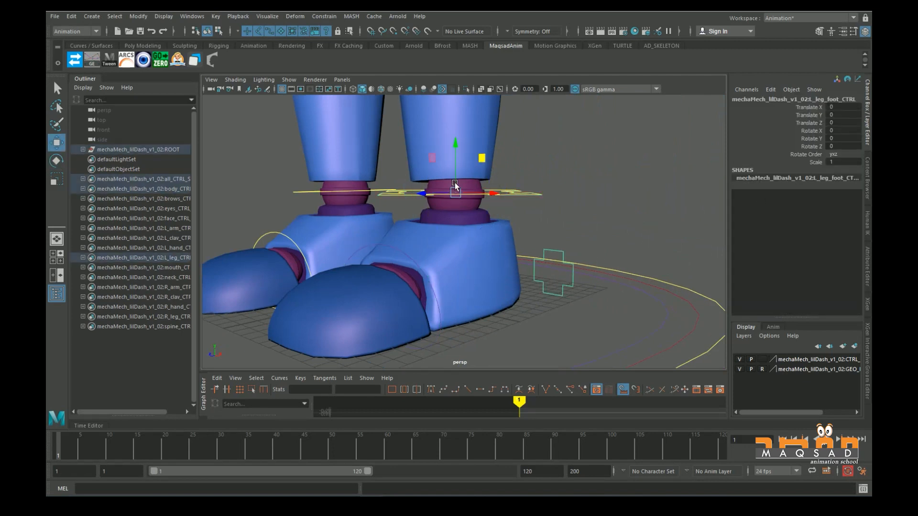
{"action": "left_click_drag", "start_coordinate": [452, 149], "coordinate": [459, 199]}
{"action": "left_click", "coordinate": [556, 270]}
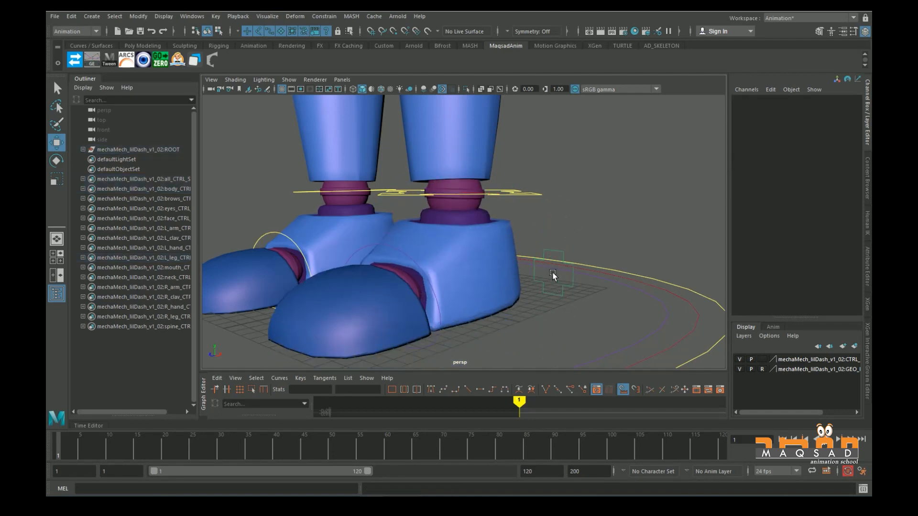
- Examine the controls on the face, chest, arms and hips from several angles, finishing with the full body in view
{"action": "key", "text": "f"}
{"action": "middle_click_drag", "start_coordinate": [400, 126], "coordinate": [414, 248], "text": "alt"}
{"action": "left_click_drag", "start_coordinate": [414, 247], "coordinate": [559, 250], "text": "alt"}
{"action": "scroll", "coordinate": [463, 234], "scroll_direction": "up", "scroll_amount": 5}
{"action": "right_click_drag", "start_coordinate": [559, 250], "coordinate": [512, 211], "text": "alt"}
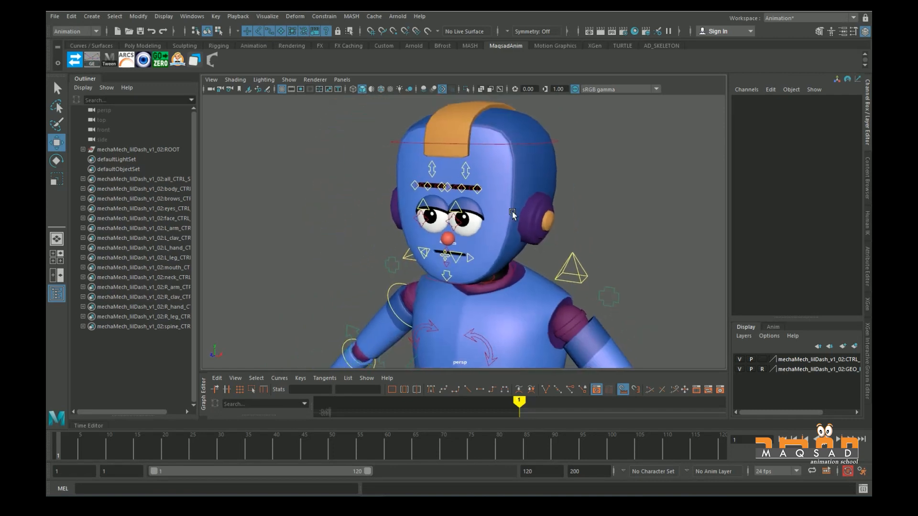
{"action": "left_click_drag", "start_coordinate": [512, 211], "coordinate": [492, 204], "text": "alt"}
{"action": "scroll", "coordinate": [492, 204], "scroll_direction": "up", "scroll_amount": 4}
{"action": "middle_click_drag", "start_coordinate": [515, 183], "coordinate": [467, 233], "text": "alt"}
{"action": "left_click_drag", "start_coordinate": [445, 262], "coordinate": [540, 275], "text": "alt"}
{"action": "right_click_drag", "start_coordinate": [540, 275], "coordinate": [469, 282], "text": "alt"}
{"action": "middle_click_drag", "start_coordinate": [469, 282], "coordinate": [424, 237], "text": "alt"}
{"action": "right_click_drag", "start_coordinate": [389, 246], "coordinate": [480, 243], "text": "alt"}
{"action": "middle_click_drag", "start_coordinate": [479, 243], "coordinate": [504, 215], "text": "alt"}
{"action": "left_click_drag", "start_coordinate": [503, 215], "coordinate": [505, 238], "text": "alt"}
{"action": "middle_click_drag", "start_coordinate": [505, 239], "coordinate": [517, 222], "text": "alt"}
{"action": "left_click_drag", "start_coordinate": [516, 222], "coordinate": [436, 242], "text": "alt"}
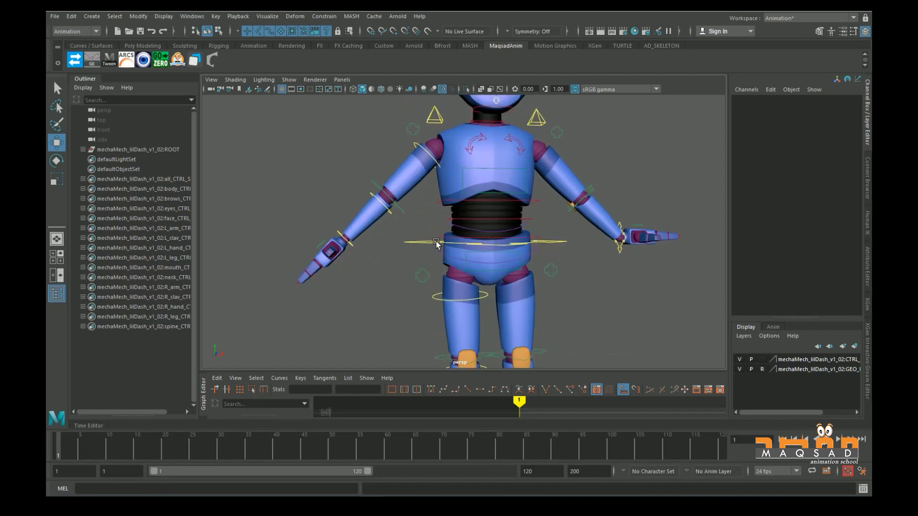
{"action": "right_click_drag", "start_coordinate": [546, 252], "coordinate": [520, 236], "text": "alt"}
{"action": "left_click_drag", "start_coordinate": [503, 246], "coordinate": [560, 233], "text": "alt"}
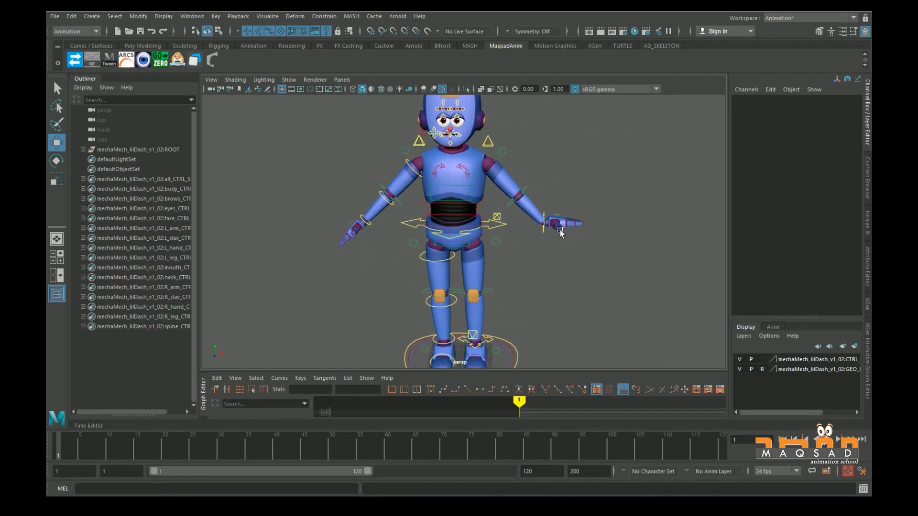
- Try rotating the left wrist IK control, undo the rotation, and clear the selection
{"action": "left_click", "coordinate": [540, 231]}
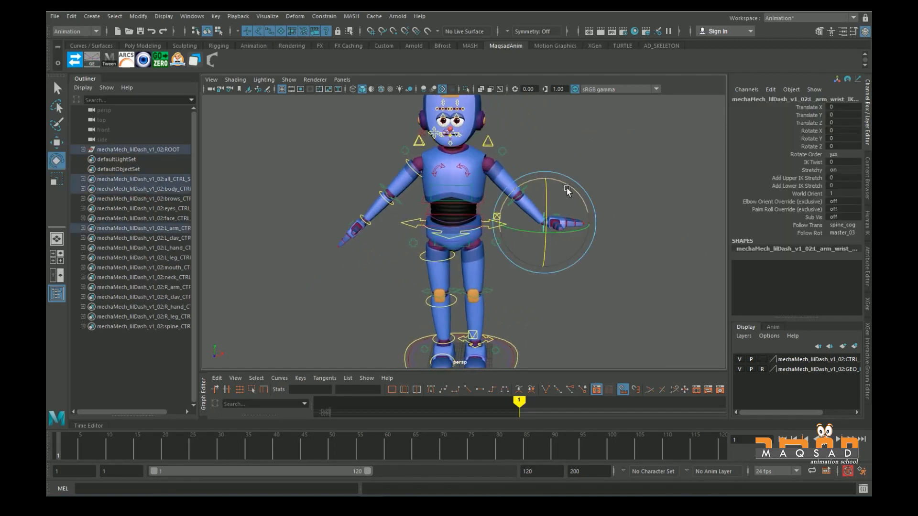
{"action": "left_click_drag", "start_coordinate": [578, 223], "coordinate": [575, 229]}
{"action": "middle_click_drag", "start_coordinate": [447, 277], "coordinate": [467, 242], "text": "alt"}
{"action": "mouse_move", "coordinate": [467, 242]}
{"action": "left_mouse_down", "text": "alt"}
{"action": "mouse_move", "coordinate": [532, 283]}
{"action": "mouse_move", "coordinate": [470, 253]}
{"action": "left_mouse_up", "text": "alt"}
{"action": "key", "text": "ctrl+z"}
{"action": "left_click", "coordinate": [555, 271]}
- Use the options control in front of the feet to switch the Geo Style to the clothed human look, and clear the selection
{"action": "left_click_drag", "start_coordinate": [554, 273], "coordinate": [511, 300], "text": "alt"}
{"action": "left_click_drag", "start_coordinate": [518, 211], "coordinate": [515, 326], "text": "alt"}
{"action": "middle_click_drag", "start_coordinate": [514, 326], "coordinate": [564, 264], "text": "alt"}
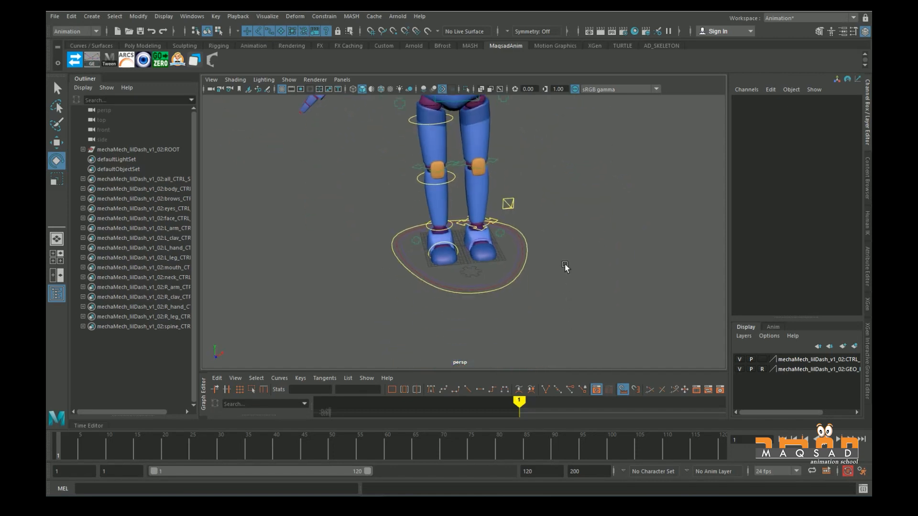
{"action": "left_click_drag", "start_coordinate": [564, 265], "coordinate": [436, 266], "text": "alt"}
{"action": "left_click", "coordinate": [481, 270]}
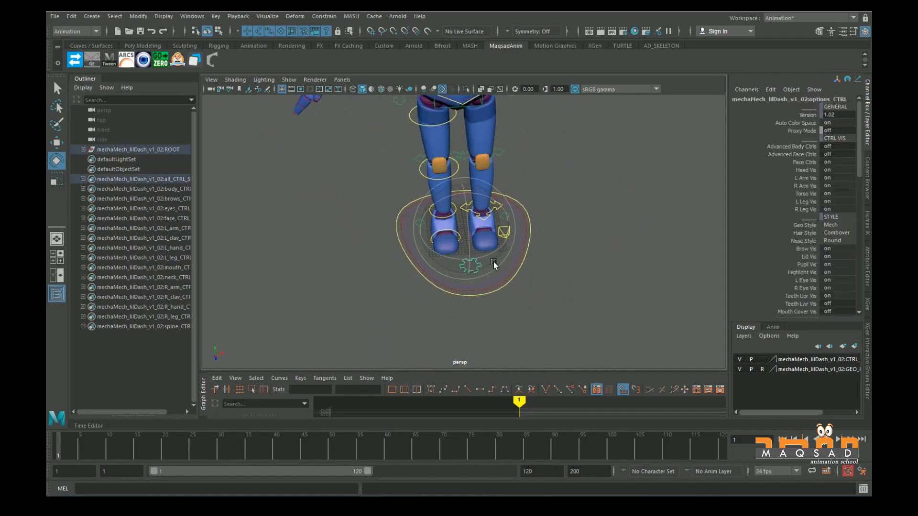
{"action": "middle_click_drag", "start_coordinate": [535, 174], "coordinate": [521, 283], "text": "alt"}
{"action": "middle_click_drag", "start_coordinate": [427, 175], "coordinate": [428, 207], "text": "alt"}
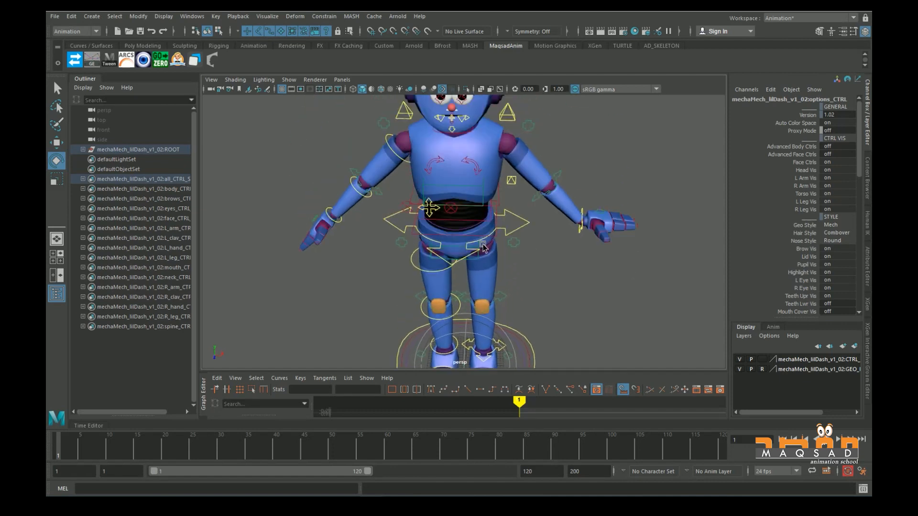
{"action": "left_click_drag", "start_coordinate": [427, 207], "coordinate": [497, 238], "text": "alt"}
{"action": "middle_click_drag", "start_coordinate": [518, 144], "coordinate": [483, 196], "text": "alt"}
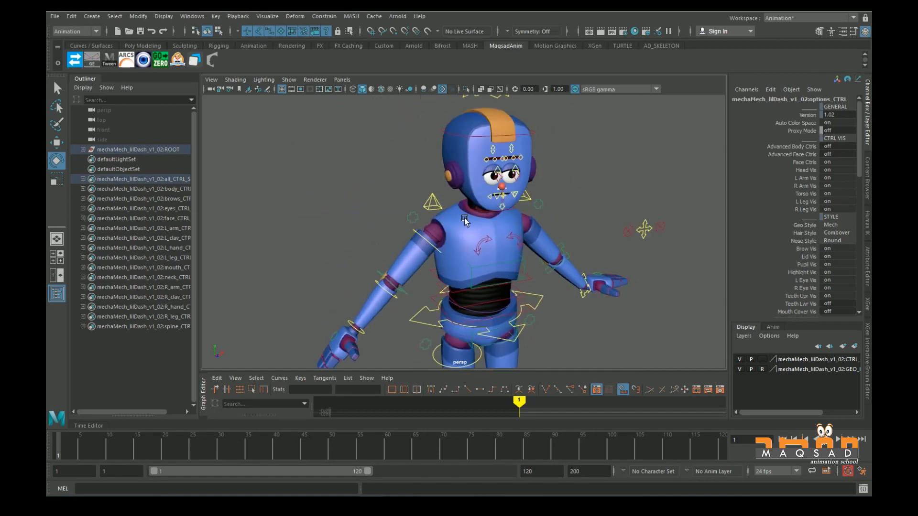
{"action": "right_click_drag", "start_coordinate": [464, 218], "coordinate": [488, 193], "text": "alt"}
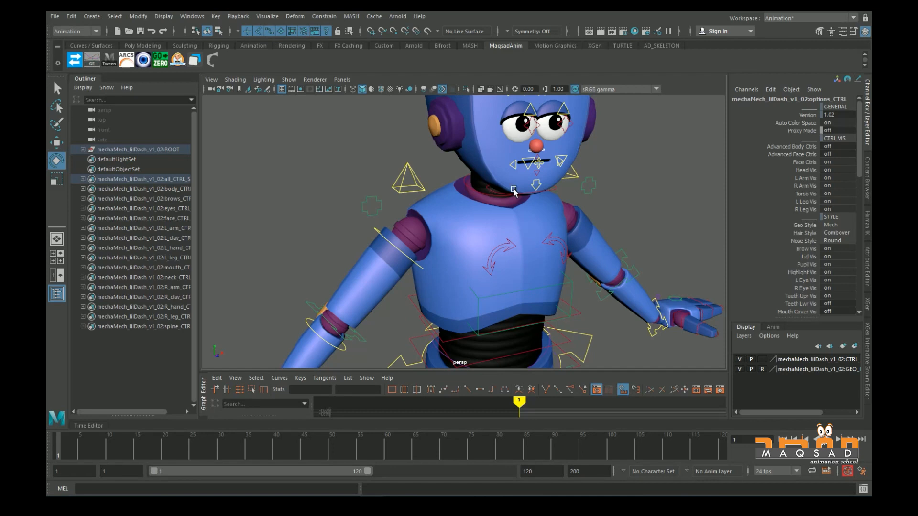
{"action": "left_click", "coordinate": [805, 225]}
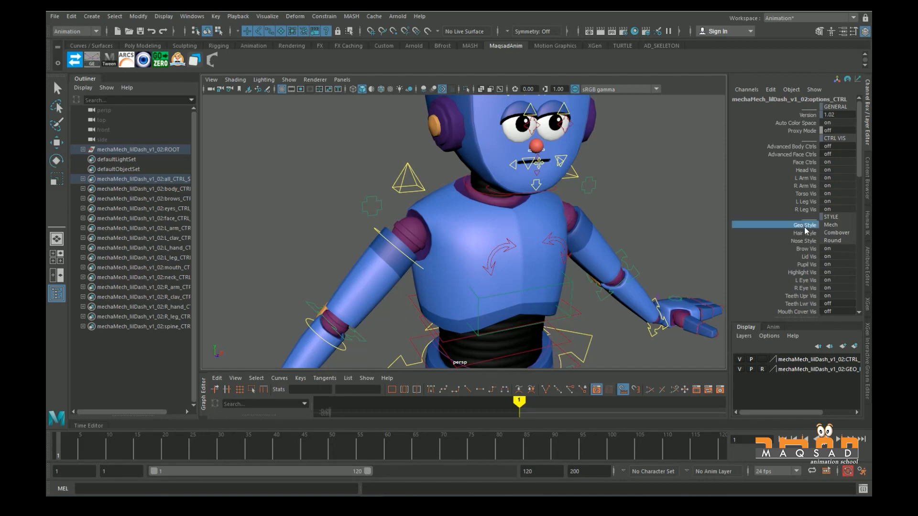
{"action": "left_click", "coordinate": [832, 244]}
{"action": "left_click", "coordinate": [510, 233]}
- Examine the human-style character's head, torso and legs from several angles, and check the left clavicle base control
{"action": "mouse_move", "coordinate": [510, 232]}
{"action": "middle_mouse_down", "text": "alt"}
{"action": "mouse_move", "coordinate": [620, 190]}
{"action": "mouse_move", "coordinate": [520, 225]}
{"action": "middle_mouse_up", "text": "alt"}
{"action": "scroll", "coordinate": [517, 225], "scroll_direction": "up", "scroll_amount": 3}
{"action": "left_click_drag", "start_coordinate": [516, 224], "coordinate": [508, 199], "text": "alt"}
{"action": "scroll", "coordinate": [508, 199], "scroll_direction": "up", "scroll_amount": 3}
{"action": "scroll", "coordinate": [505, 209], "scroll_direction": "up", "scroll_amount": 2}
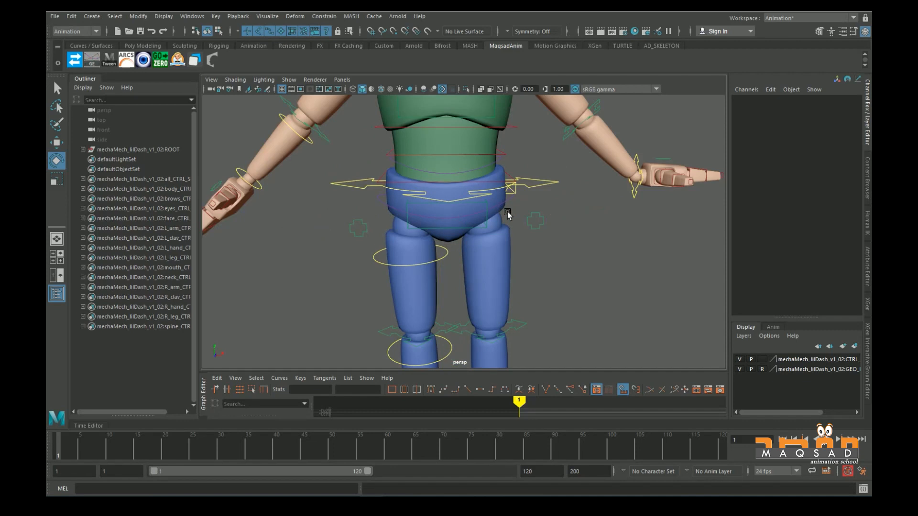
{"action": "scroll", "coordinate": [541, 217], "scroll_direction": "down", "scroll_amount": 4}
{"action": "scroll", "coordinate": [492, 253], "scroll_direction": "up", "scroll_amount": 2}
{"action": "scroll", "coordinate": [490, 239], "scroll_direction": "down", "scroll_amount": 2}
{"action": "middle_click_drag", "start_coordinate": [438, 128], "coordinate": [441, 218], "text": "alt"}
{"action": "left_click_drag", "start_coordinate": [494, 226], "coordinate": [373, 200], "text": "alt"}
{"action": "middle_click_drag", "start_coordinate": [373, 200], "coordinate": [367, 270], "text": "alt"}
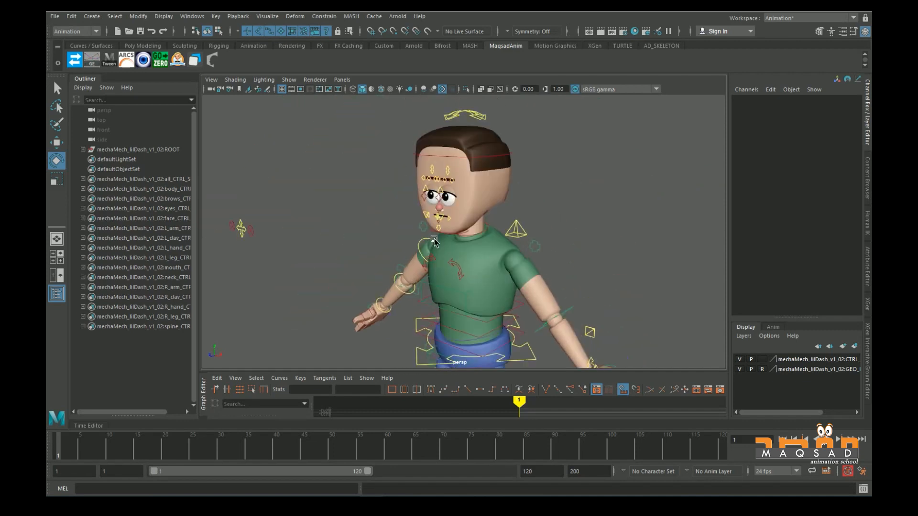
{"action": "left_click_drag", "start_coordinate": [368, 270], "coordinate": [456, 179], "text": "alt"}
{"action": "scroll", "coordinate": [488, 215], "scroll_direction": "down", "scroll_amount": 3}
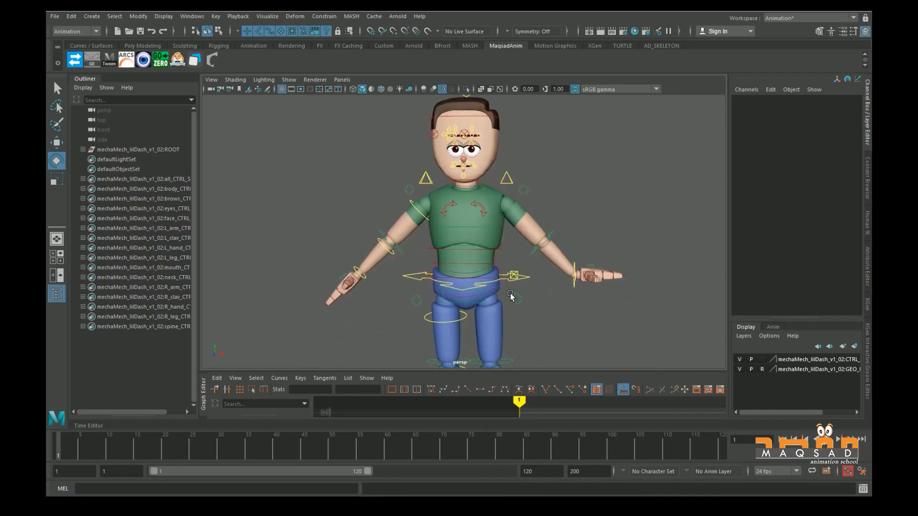
{"action": "scroll", "coordinate": [534, 211], "scroll_direction": "up", "scroll_amount": 2}
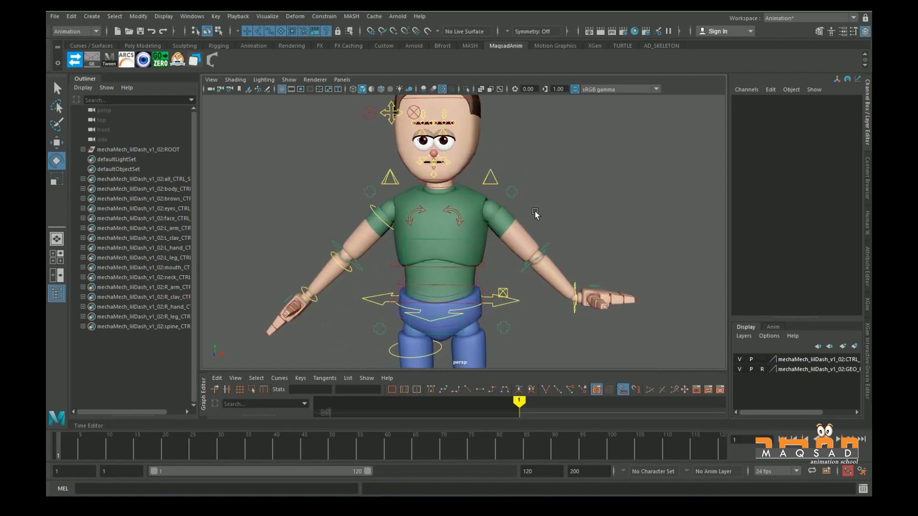
{"action": "left_click", "coordinate": [462, 219]}
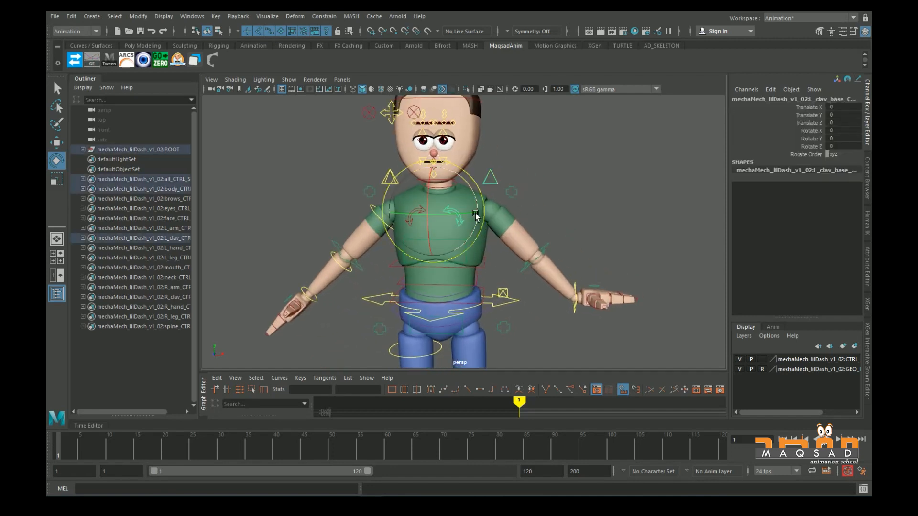
{"action": "left_click", "coordinate": [531, 196]}
{"action": "scroll", "coordinate": [550, 239], "scroll_direction": "down", "scroll_amount": 3}
{"action": "scroll", "coordinate": [478, 220], "scroll_direction": "up", "scroll_amount": 4}
{"action": "left_click_drag", "start_coordinate": [517, 232], "coordinate": [552, 182], "text": "alt"}
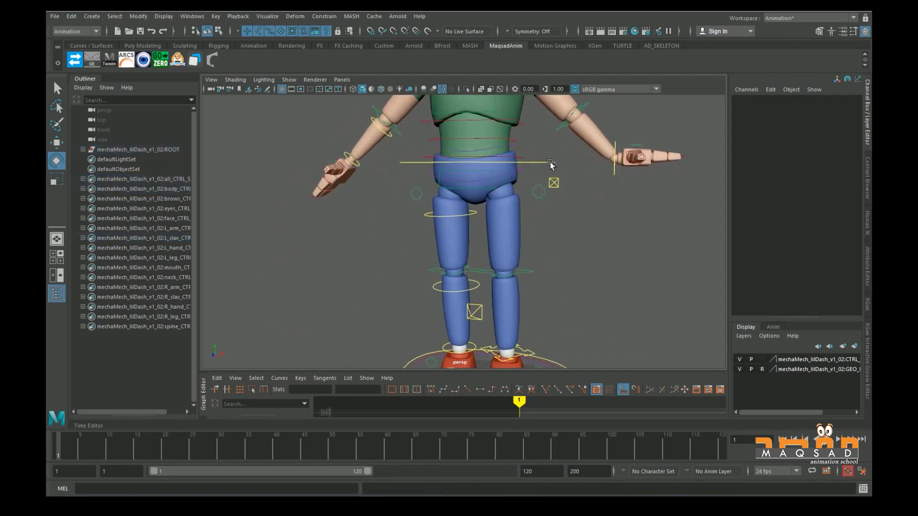
- Set the spine COG control's Translate X to 0 and clear the selection
{"action": "left_click", "coordinate": [549, 164]}
{"action": "left_click", "coordinate": [850, 108]}
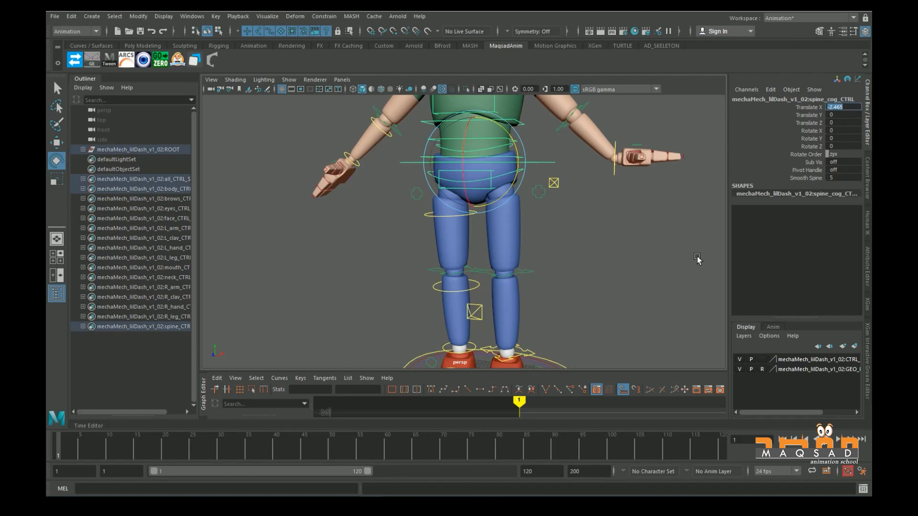
{"action": "type", "text": "0"}
{"action": "key", "text": "Return"}
{"action": "left_click", "coordinate": [696, 259]}
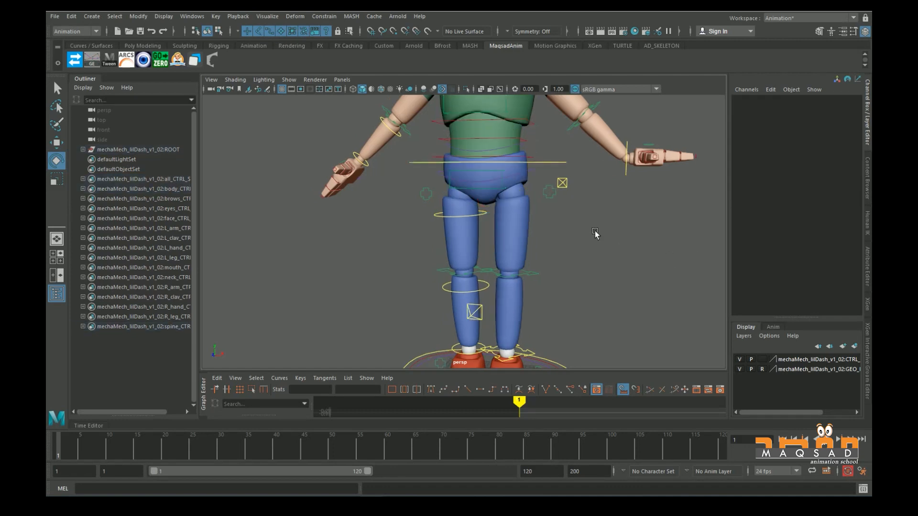
- Inspect the attributes of the left wrist IK control and clear the selection
{"action": "right_click_drag", "start_coordinate": [569, 209], "coordinate": [546, 224], "text": "alt"}
{"action": "middle_click_drag", "start_coordinate": [546, 224], "coordinate": [544, 291], "text": "alt"}
{"action": "right_click_drag", "start_coordinate": [544, 291], "coordinate": [646, 265], "text": "alt"}
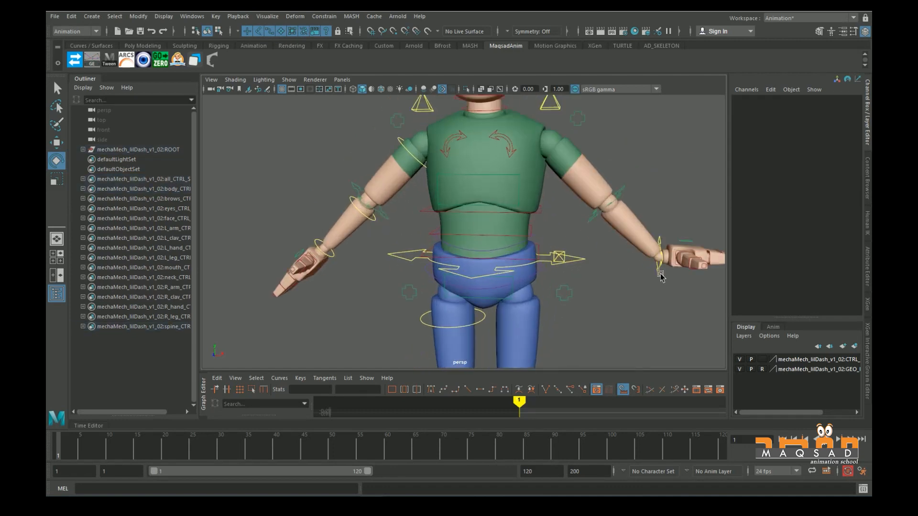
{"action": "left_click", "coordinate": [658, 270]}
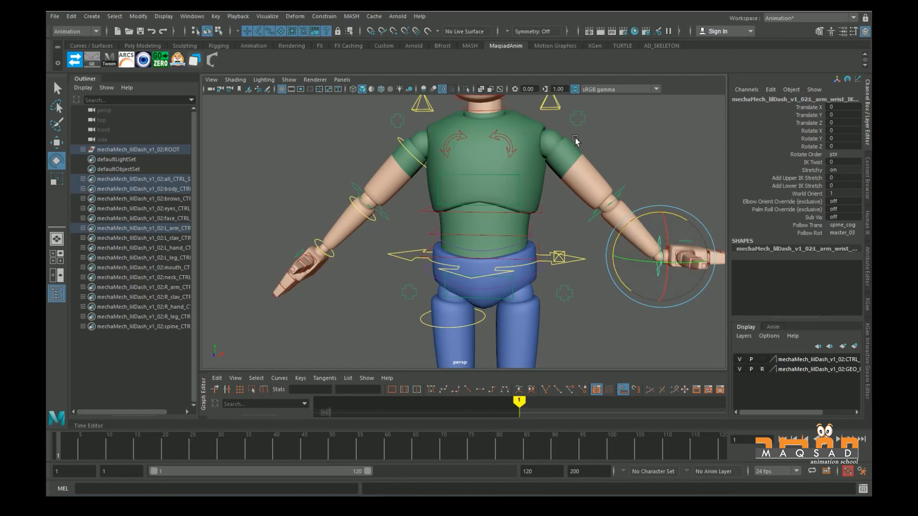
{"action": "key", "text": "a"}
{"action": "scroll", "coordinate": [561, 196], "scroll_direction": "up", "scroll_amount": 5}
{"action": "left_click", "coordinate": [553, 162]}
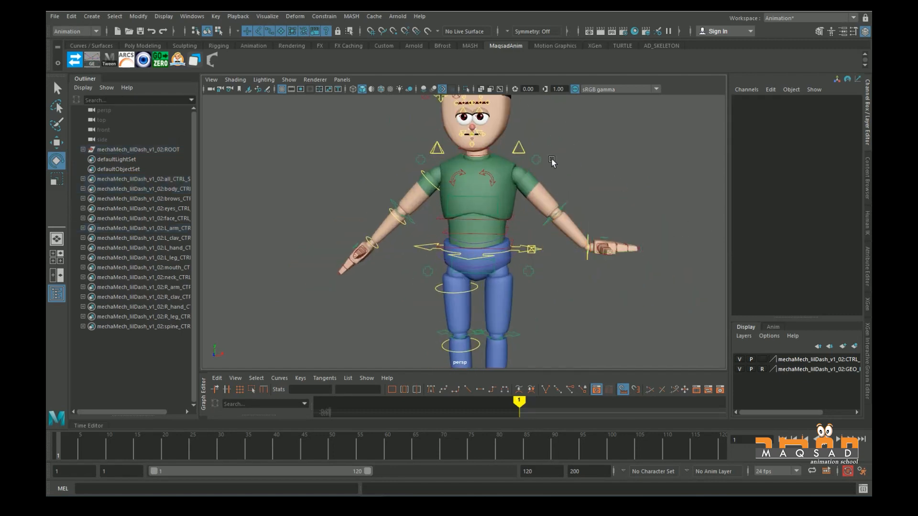
- Choose the IK/FK attribute on the left arm settings control beside the shoulder for adjustment
{"action": "left_click", "coordinate": [537, 160]}
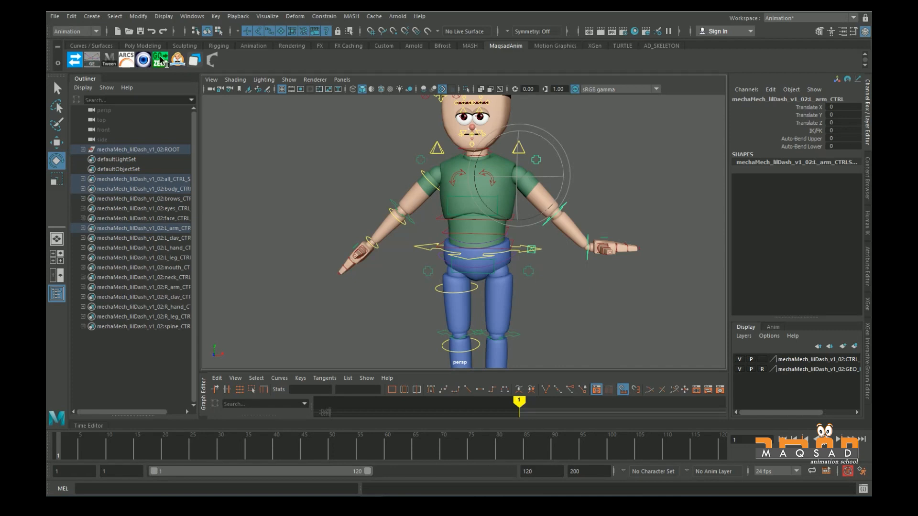
{"action": "left_click", "coordinate": [815, 130]}
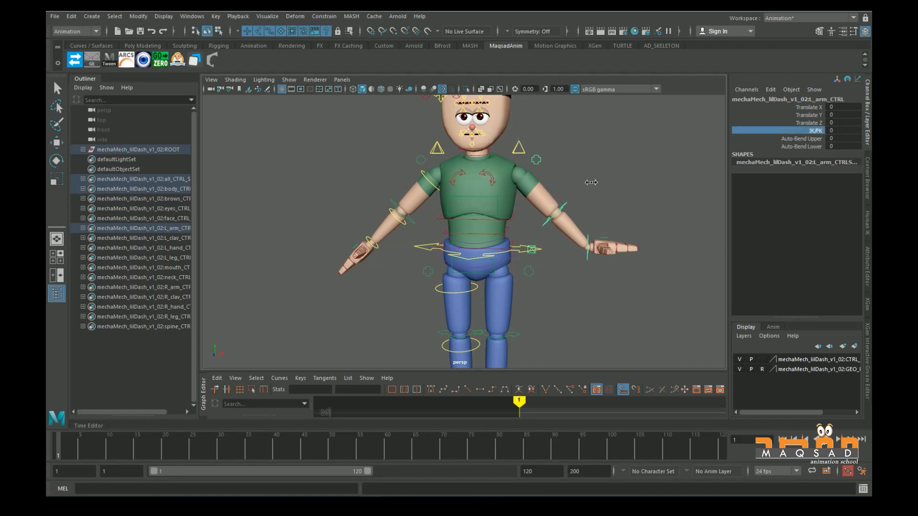
- Adjust the IK/FK blend on the left arm control and inspect the character's legs and feet controls
{"action": "middle_click_drag", "start_coordinate": [499, 193], "coordinate": [619, 200]}
{"action": "left_click_drag", "start_coordinate": [570, 231], "coordinate": [487, 265], "text": "alt"}
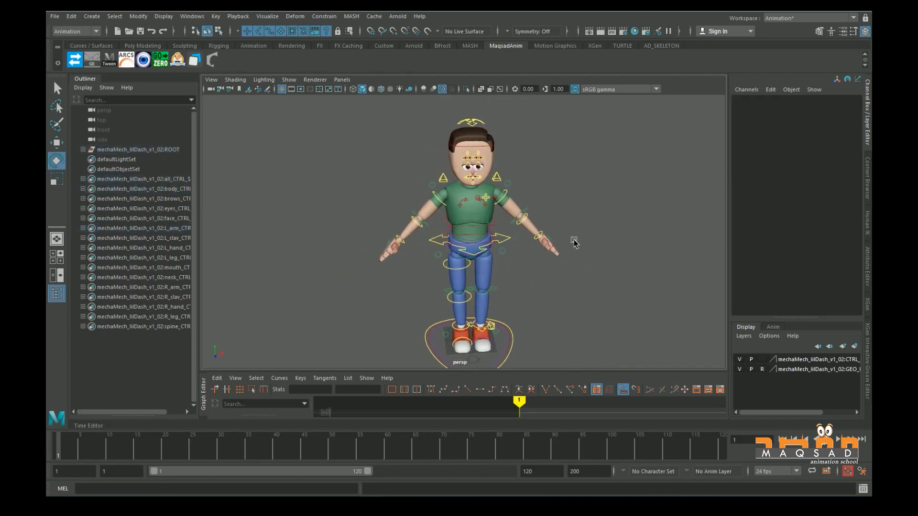
{"action": "middle_click_drag", "start_coordinate": [488, 265], "coordinate": [473, 200], "text": "alt"}
{"action": "right_click_drag", "start_coordinate": [473, 200], "coordinate": [525, 299], "text": "alt"}
{"action": "middle_click_drag", "start_coordinate": [484, 300], "coordinate": [500, 243], "text": "alt"}
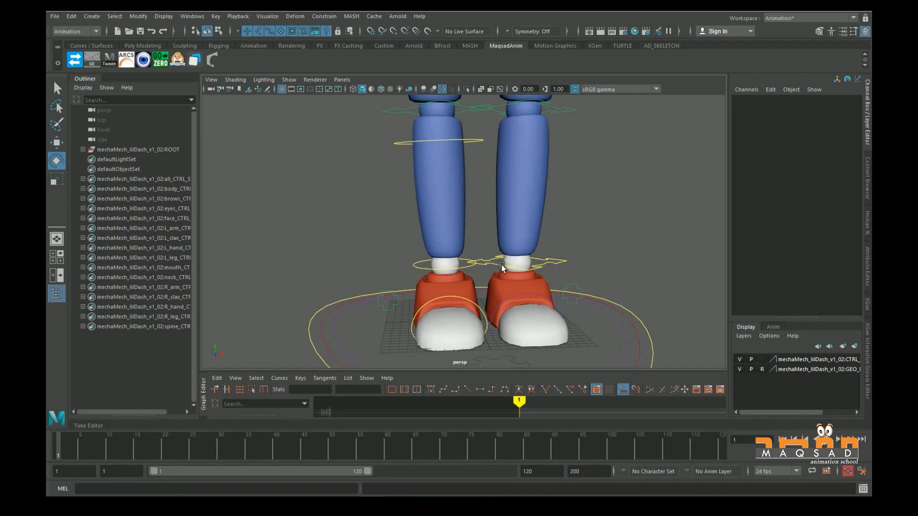
{"action": "right_click_drag", "start_coordinate": [490, 251], "coordinate": [493, 228], "text": "alt"}
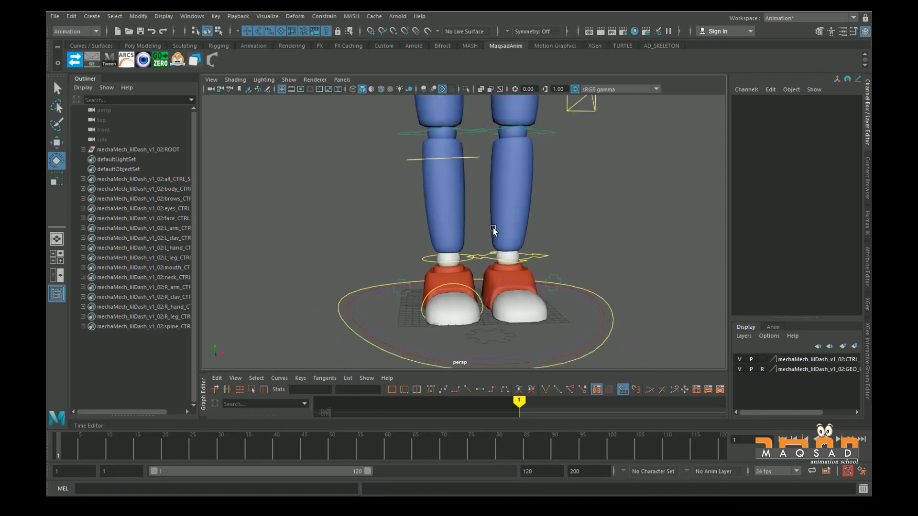
{"action": "scroll", "coordinate": [544, 227], "scroll_direction": "down", "scroll_amount": 4}
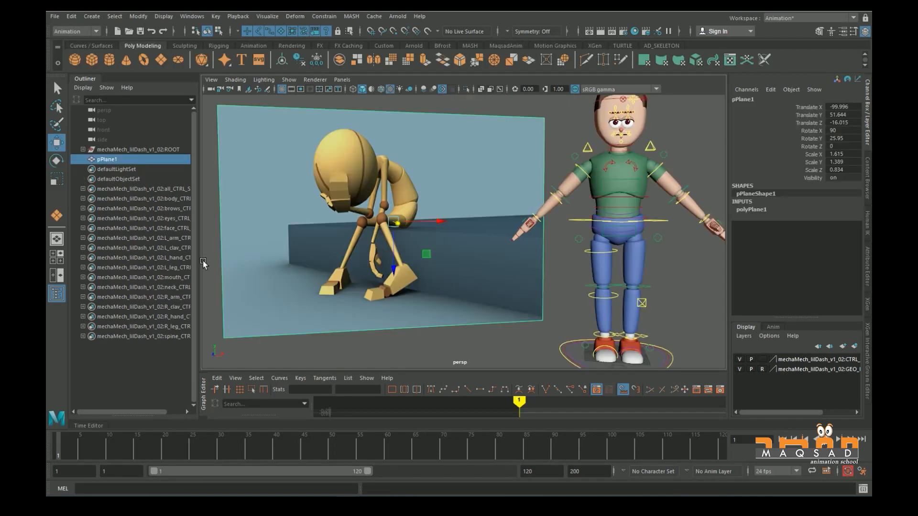
- Examine the seated reference pose on the image plane, including the head, spine, arms, legs and feet
{"action": "scroll", "coordinate": [391, 264], "scroll_direction": "up", "scroll_amount": 2}
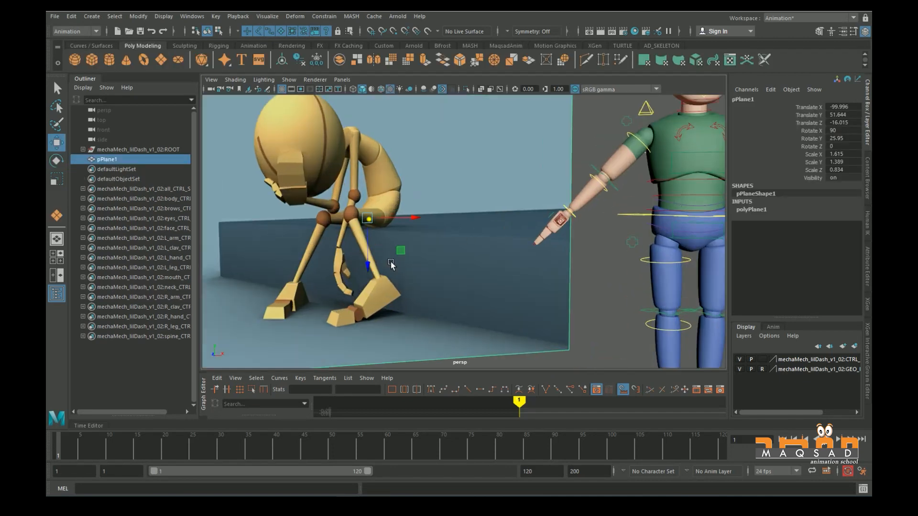
{"action": "left_click", "coordinate": [602, 297]}
{"action": "middle_click_drag", "start_coordinate": [423, 262], "coordinate": [488, 291], "text": "alt"}
{"action": "left_click_drag", "start_coordinate": [489, 291], "coordinate": [472, 288], "text": "alt"}
{"action": "scroll", "coordinate": [472, 288], "scroll_direction": "up", "scroll_amount": 1}
{"action": "middle_click_drag", "start_coordinate": [472, 287], "coordinate": [443, 253], "text": "alt"}
{"action": "left_click_drag", "start_coordinate": [437, 219], "coordinate": [431, 219], "text": "alt"}
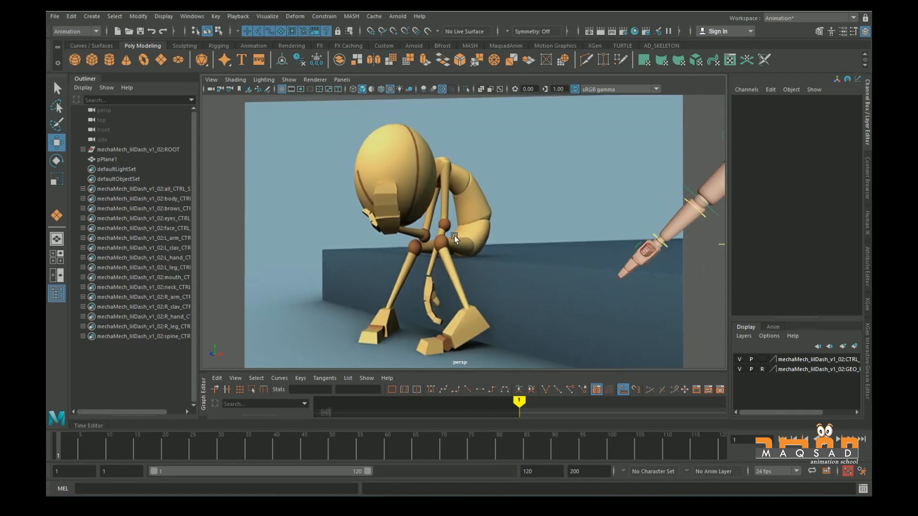
{"action": "scroll", "coordinate": [412, 196], "scroll_direction": "down", "scroll_amount": 2}
{"action": "scroll", "coordinate": [425, 205], "scroll_direction": "up", "scroll_amount": 5}
{"action": "middle_click_drag", "start_coordinate": [440, 256], "coordinate": [452, 220], "text": "alt"}
{"action": "scroll", "coordinate": [457, 240], "scroll_direction": "down", "scroll_amount": 3}
{"action": "scroll", "coordinate": [429, 185], "scroll_direction": "up", "scroll_amount": 2}
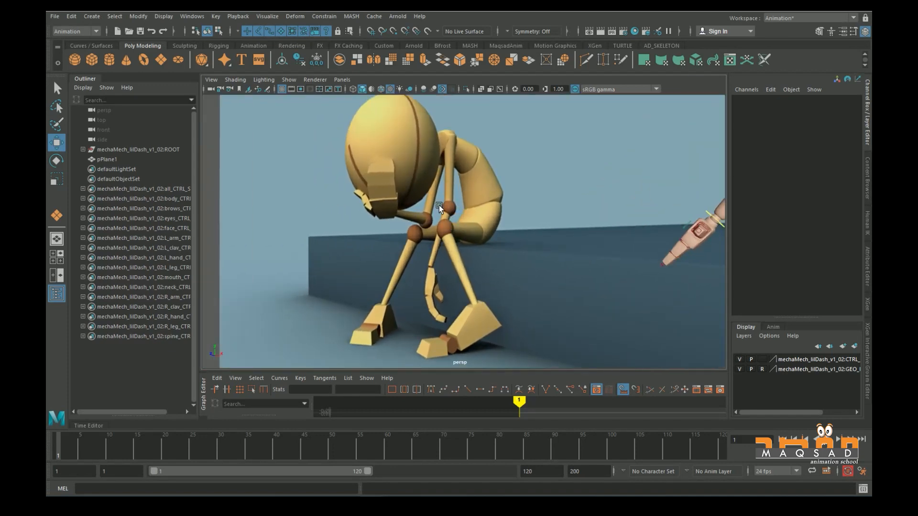
{"action": "scroll", "coordinate": [438, 205], "scroll_direction": "down", "scroll_amount": 1}
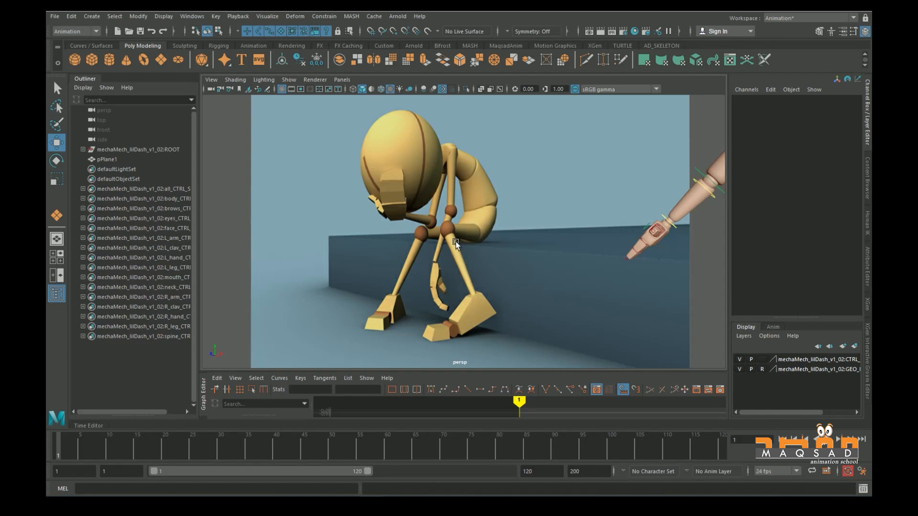
{"action": "scroll", "coordinate": [452, 202], "scroll_direction": "up", "scroll_amount": 1}
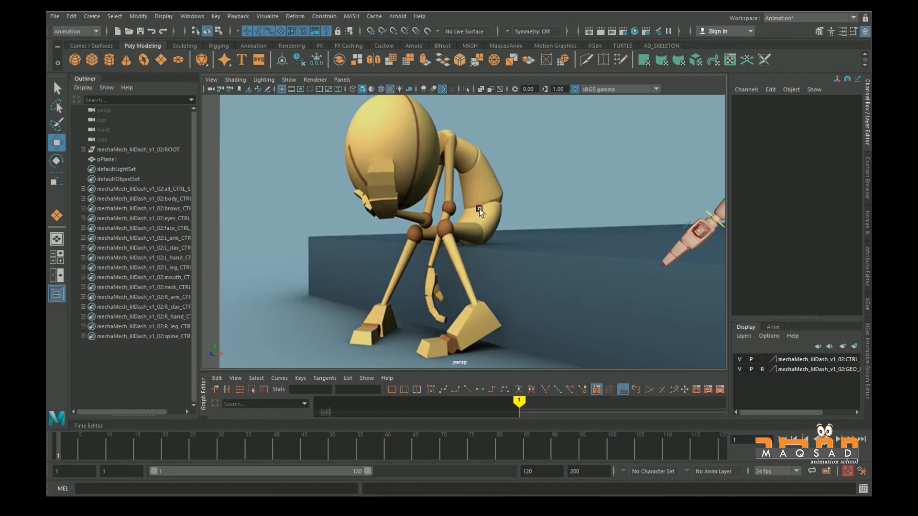
{"action": "scroll", "coordinate": [479, 208], "scroll_direction": "down", "scroll_amount": 1}
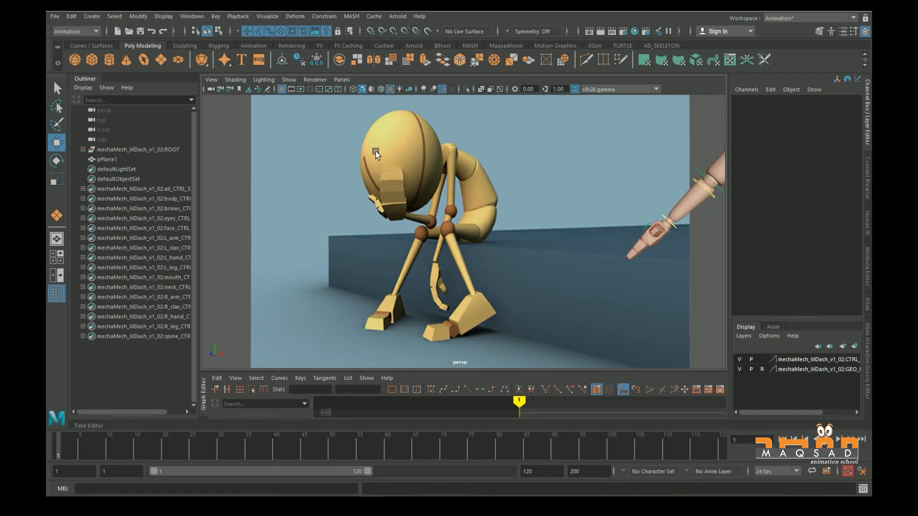
{"action": "left_click", "coordinate": [399, 89]}
{"action": "left_click", "coordinate": [399, 89]}
{"action": "scroll", "coordinate": [440, 173], "scroll_direction": "up", "scroll_amount": 3}
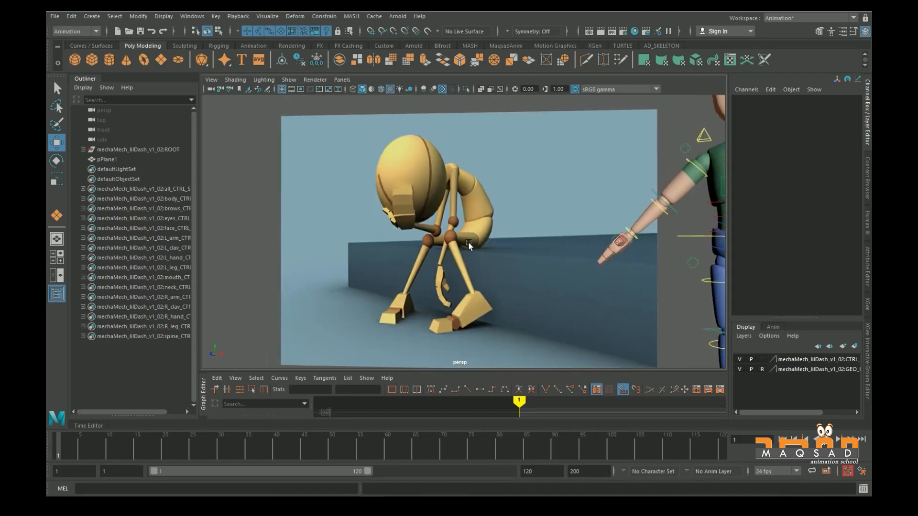
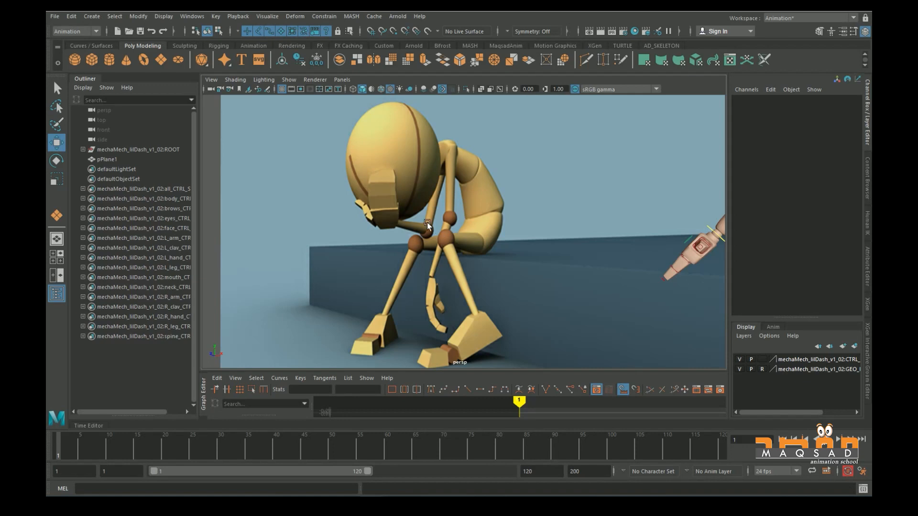
{"action": "scroll", "coordinate": [448, 224], "scroll_direction": "down", "scroll_amount": 2}
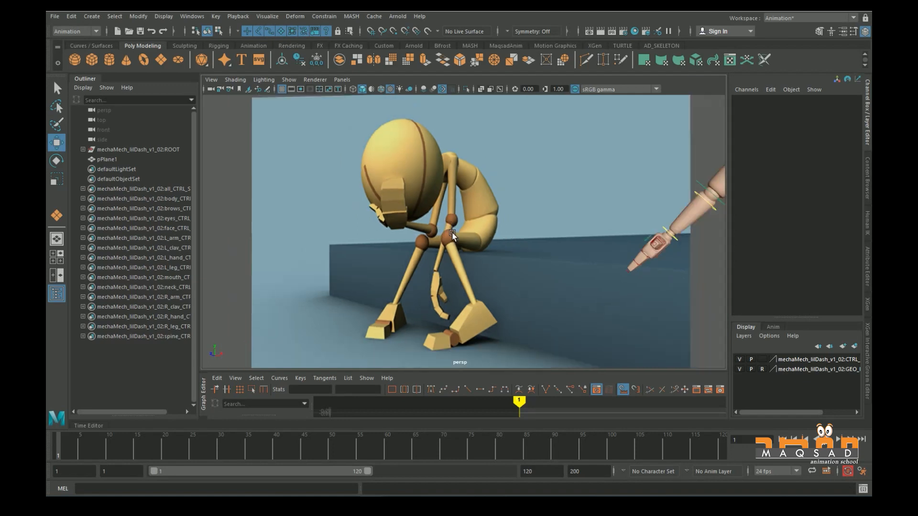
{"action": "scroll", "coordinate": [451, 225], "scroll_direction": "up", "scroll_amount": 2}
{"action": "scroll", "coordinate": [451, 228], "scroll_direction": "down", "scroll_amount": 2}
{"action": "scroll", "coordinate": [446, 230], "scroll_direction": "down", "scroll_amount": 4}
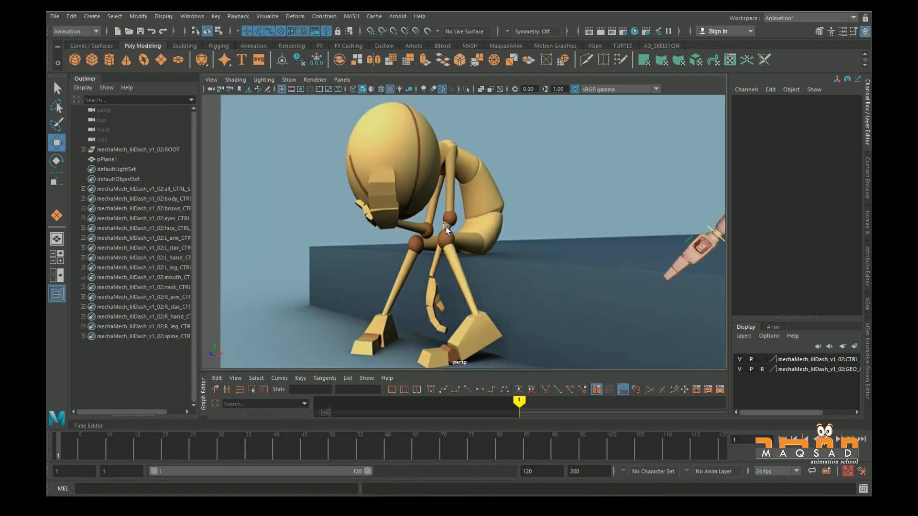
{"action": "scroll", "coordinate": [443, 257], "scroll_direction": "up", "scroll_amount": 4}
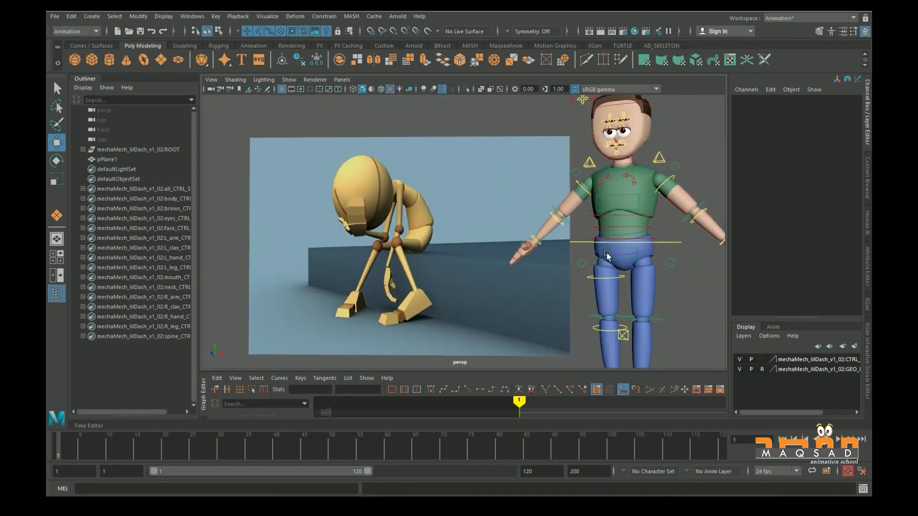
- Move the reference image plane farther from the character, to about X -133.7, Y 52.6, Z 0.4
{"action": "scroll", "coordinate": [532, 251], "scroll_direction": "down", "scroll_amount": 3}
{"action": "left_click_drag", "start_coordinate": [532, 251], "coordinate": [397, 267], "text": "alt"}
{"action": "scroll", "coordinate": [398, 264], "scroll_direction": "up", "scroll_amount": 2}
{"action": "middle_click_drag", "start_coordinate": [397, 263], "coordinate": [546, 252], "text": "alt"}
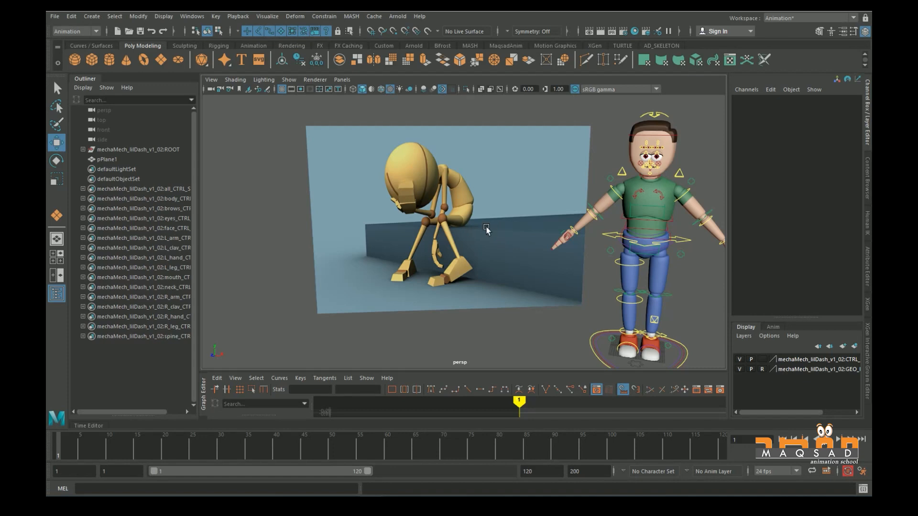
{"action": "middle_click_drag", "start_coordinate": [553, 220], "coordinate": [508, 275], "text": "alt"}
{"action": "left_click", "coordinate": [389, 256]}
{"action": "left_click_drag", "start_coordinate": [398, 253], "coordinate": [328, 247]}
{"action": "scroll", "coordinate": [507, 282], "scroll_direction": "down", "scroll_amount": 3}
{"action": "middle_click_drag", "start_coordinate": [507, 282], "coordinate": [531, 281], "text": "alt"}
{"action": "left_click_drag", "start_coordinate": [531, 281], "coordinate": [471, 293], "text": "alt"}
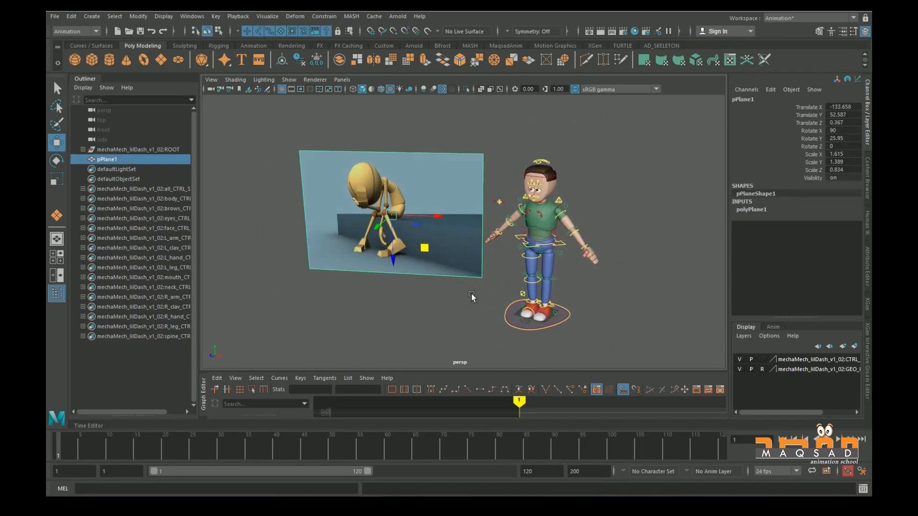
{"action": "left_click", "coordinate": [471, 294]}
- Draw a long, low polygon cube behind the character as a seat matching the ledge in the reference image
{"action": "left_click", "coordinate": [91, 59]}
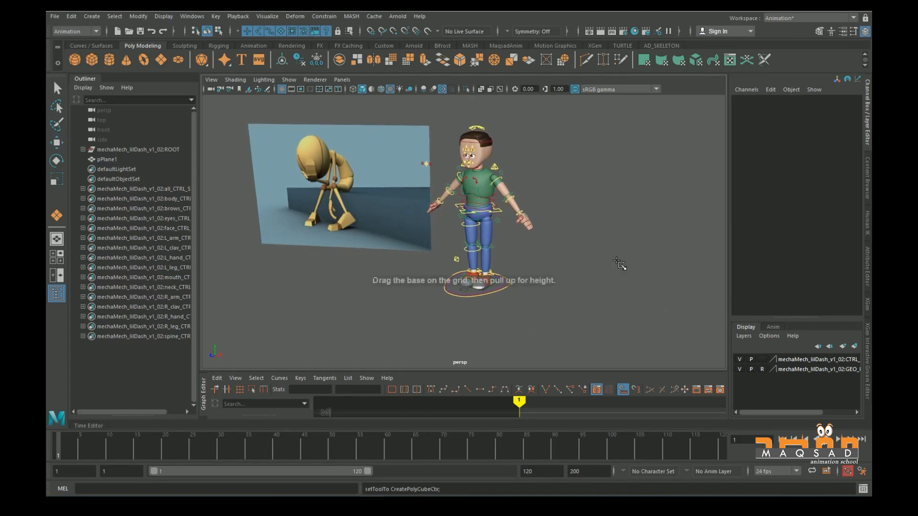
{"action": "left_click_drag", "start_coordinate": [615, 260], "coordinate": [445, 210]}
{"action": "left_click_drag", "start_coordinate": [536, 251], "coordinate": [462, 257], "text": "alt"}
{"action": "scroll", "coordinate": [462, 257], "scroll_direction": "up", "scroll_amount": 3}
{"action": "left_click", "coordinate": [369, 295]}
{"action": "left_click_drag", "start_coordinate": [369, 295], "coordinate": [405, 288], "text": "alt"}
{"action": "left_click", "coordinate": [360, 262]}
{"action": "scroll", "coordinate": [380, 261], "scroll_direction": "down", "scroll_amount": 1}
{"action": "left_click", "coordinate": [364, 301]}
{"action": "scroll", "coordinate": [371, 276], "scroll_direction": "up", "scroll_amount": 3}
{"action": "middle_click_drag", "start_coordinate": [406, 288], "coordinate": [430, 277], "text": "alt"}
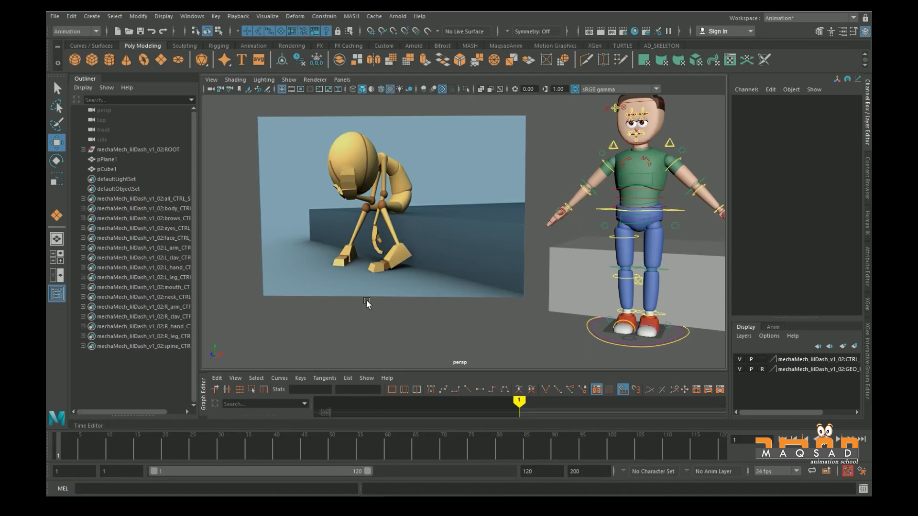
- Create a camera and place it in front of the character at about X 59, Z 129, rotated about 36.7° in Y
{"action": "scroll", "coordinate": [343, 262], "scroll_direction": "down", "scroll_amount": 5}
{"action": "middle_click_drag", "start_coordinate": [449, 288], "coordinate": [392, 309], "text": "alt"}
{"action": "scroll", "coordinate": [493, 274], "scroll_direction": "up", "scroll_amount": 3}
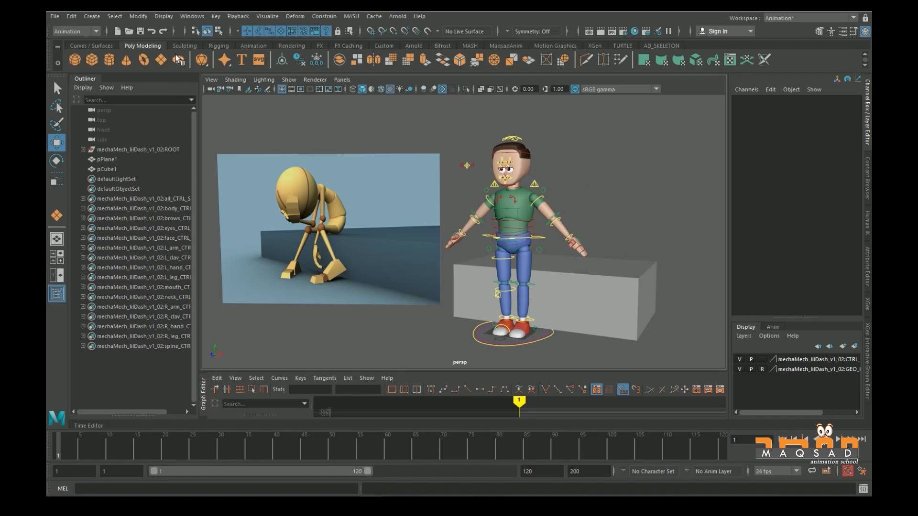
{"action": "left_click", "coordinate": [102, 16]}
{"action": "mouse_move", "coordinate": [133, 82]}
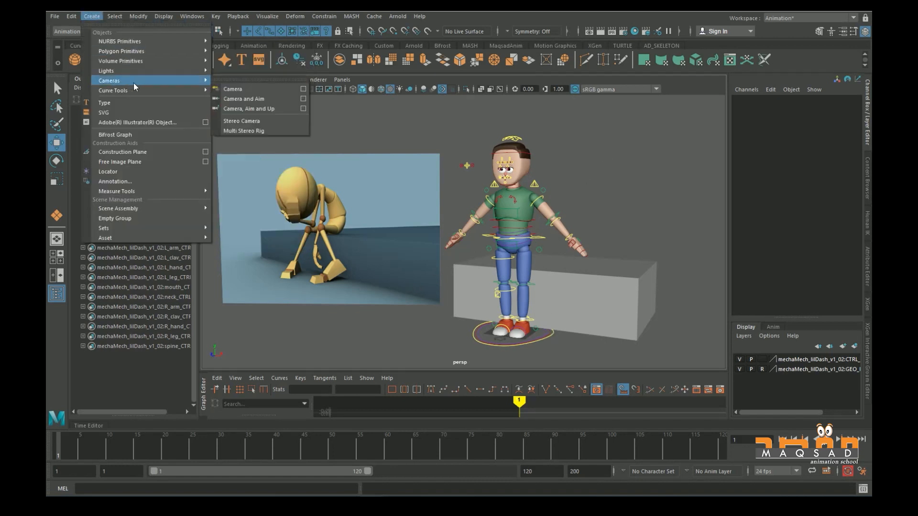
{"action": "left_click", "coordinate": [263, 90]}
{"action": "scroll", "coordinate": [527, 248], "scroll_direction": "down", "scroll_amount": 3}
{"action": "left_click_drag", "start_coordinate": [527, 247], "coordinate": [469, 298], "text": "alt"}
{"action": "key", "text": "e"}
{"action": "key", "text": "w"}
{"action": "key", "text": "e"}
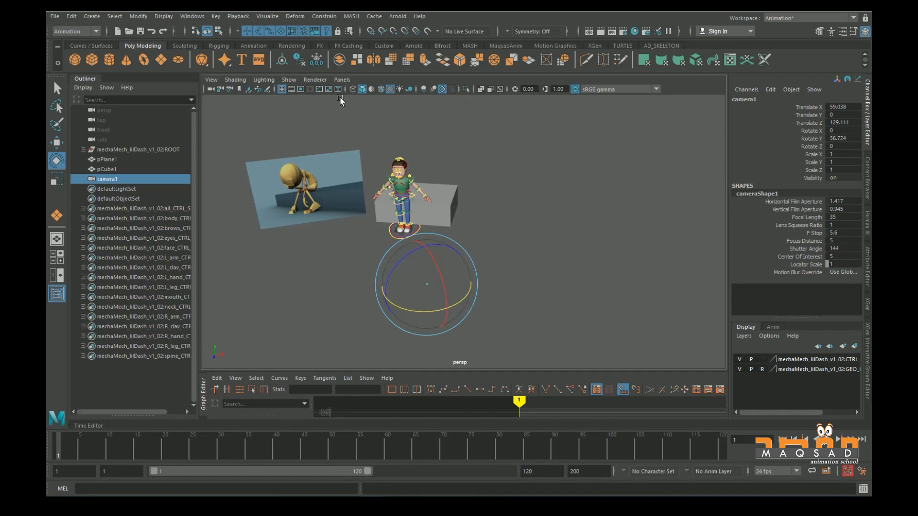
- Look through camera1 and frame the character and seat block from about X 150.5, Y 49.9, Z 153.2, with Rotate Y about 40.3
{"action": "left_click", "coordinate": [341, 80]}
{"action": "mouse_move", "coordinate": [382, 89]}
{"action": "left_click", "coordinate": [468, 89]}
{"action": "right_click_drag", "start_coordinate": [557, 244], "coordinate": [532, 202], "text": "alt"}
{"action": "middle_click_drag", "start_coordinate": [532, 202], "coordinate": [507, 254], "text": "alt"}
{"action": "right_click_drag", "start_coordinate": [508, 254], "coordinate": [454, 270], "text": "alt"}
{"action": "middle_click_drag", "start_coordinate": [454, 269], "coordinate": [416, 349], "text": "alt"}
{"action": "right_click_drag", "start_coordinate": [373, 282], "coordinate": [427, 258], "text": "alt"}
{"action": "middle_click_drag", "start_coordinate": [521, 282], "coordinate": [445, 256], "text": "alt"}
{"action": "right_click_drag", "start_coordinate": [446, 257], "coordinate": [469, 276], "text": "alt"}
{"action": "middle_click_drag", "start_coordinate": [469, 276], "coordinate": [498, 313], "text": "alt"}
{"action": "right_click_drag", "start_coordinate": [498, 313], "coordinate": [497, 310], "text": "alt"}
{"action": "left_click_drag", "start_coordinate": [498, 309], "coordinate": [465, 287], "text": "alt"}
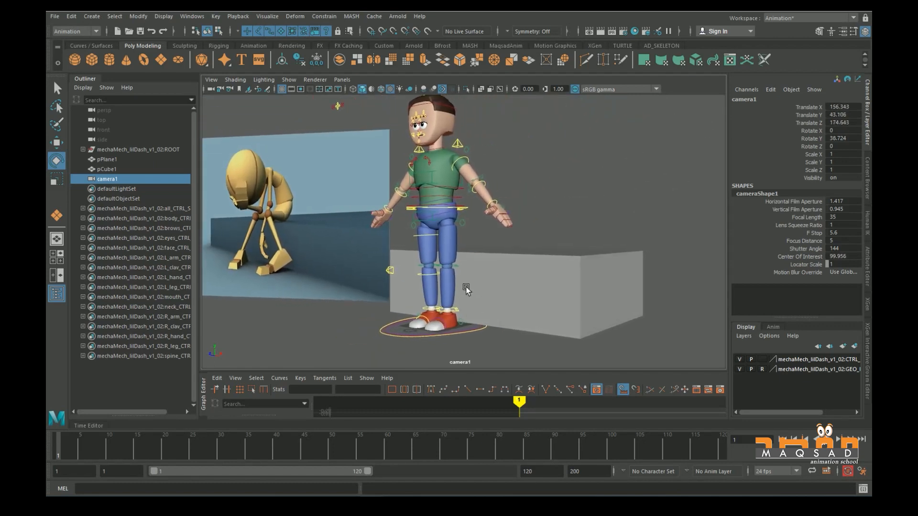
{"action": "right_click_drag", "start_coordinate": [465, 286], "coordinate": [481, 282], "text": "alt"}
{"action": "middle_click_drag", "start_coordinate": [466, 275], "coordinate": [465, 311], "text": "alt"}
{"action": "middle_click_drag", "start_coordinate": [450, 272], "coordinate": [471, 268], "text": "alt"}
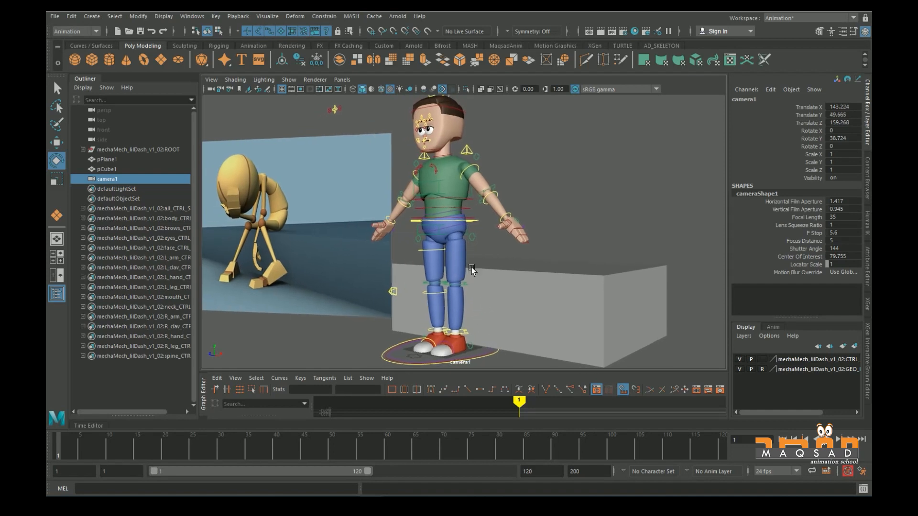
{"action": "middle_click_drag", "start_coordinate": [506, 297], "coordinate": [438, 301], "text": "alt"}
{"action": "left_click_drag", "start_coordinate": [438, 301], "coordinate": [432, 280], "text": "alt"}
- Tear off a copy of the camera1 view and dock it beside the main viewport, adjusting the split between them
{"action": "left_click", "coordinate": [348, 80]}
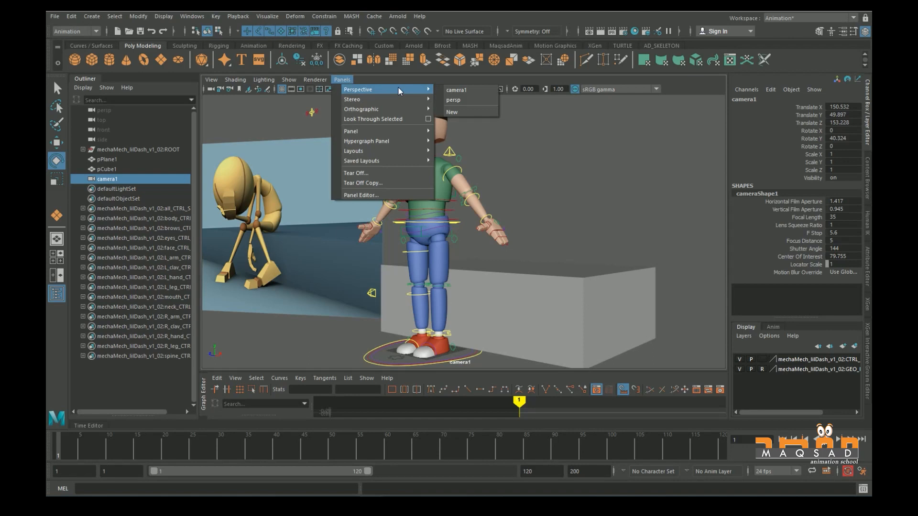
{"action": "left_click", "coordinate": [398, 184]}
{"action": "left_click_drag", "start_coordinate": [595, 57], "coordinate": [358, 180]}
{"action": "left_click", "coordinate": [203, 117]}
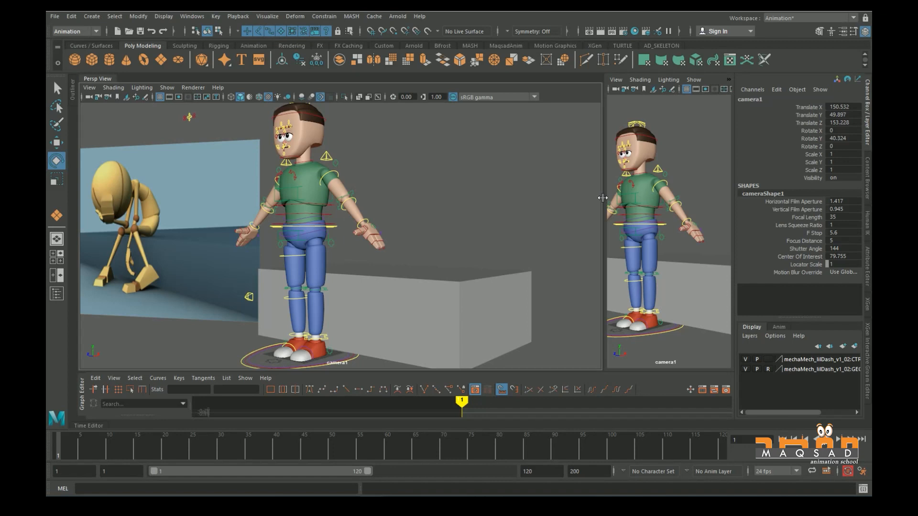
{"action": "left_click_drag", "start_coordinate": [603, 198], "coordinate": [518, 197]}
- Show the camera's resolution gate and set the render image size to the 1920 x 1080 preset
{"action": "left_click", "coordinate": [170, 97]}
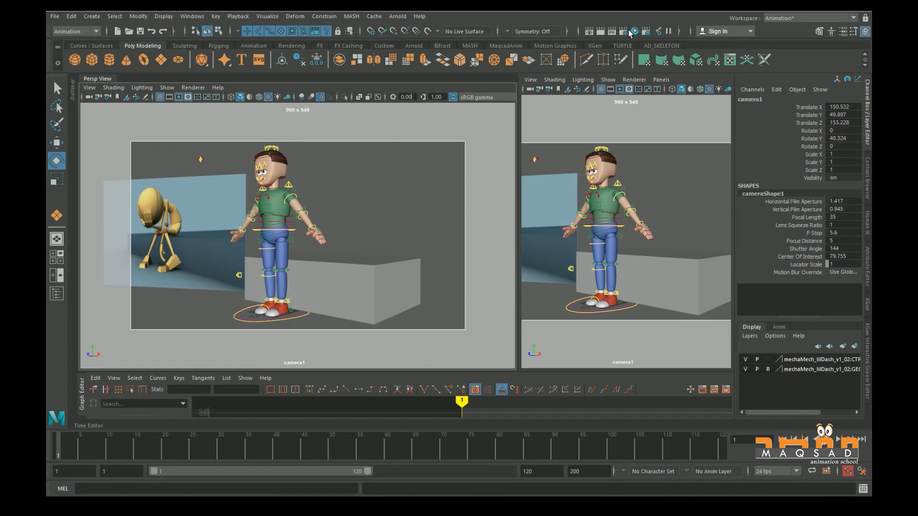
{"action": "left_click_drag", "start_coordinate": [697, 56], "coordinate": [518, 59]}
{"action": "scroll", "coordinate": [557, 234], "scroll_direction": "down", "scroll_amount": 4}
{"action": "left_click", "coordinate": [556, 264]}
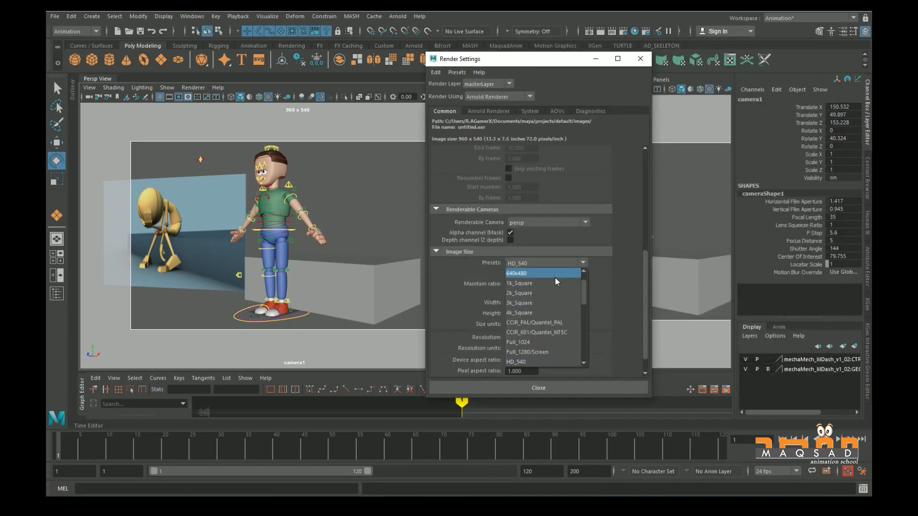
{"action": "scroll", "coordinate": [552, 348], "scroll_direction": "down", "scroll_amount": 2}
{"action": "left_click", "coordinate": [547, 322]}
{"action": "left_click", "coordinate": [538, 388]}
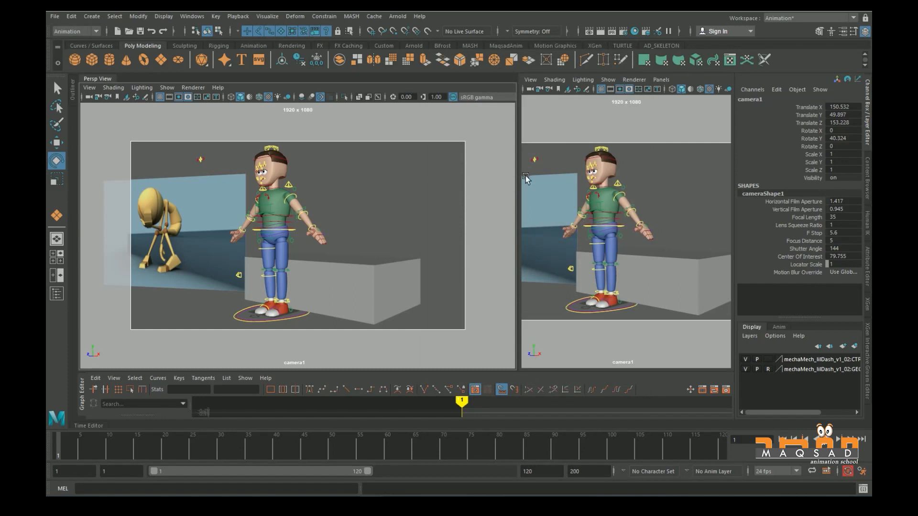
- Enlarge the second viewport and switch it to the persp camera, framed on the character and seat block
{"action": "left_click_drag", "start_coordinate": [517, 176], "coordinate": [414, 176]}
{"action": "left_click", "coordinate": [558, 79]}
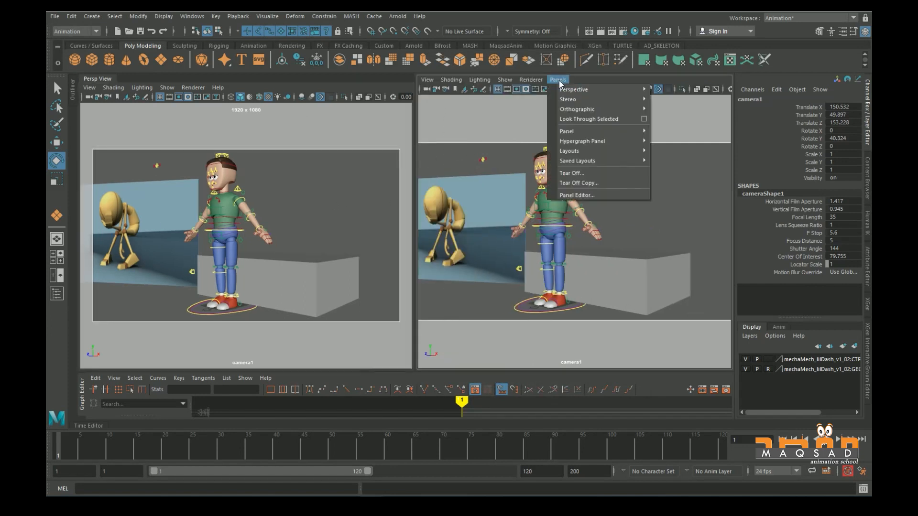
{"action": "left_click", "coordinate": [671, 99]}
{"action": "left_click", "coordinate": [628, 168]}
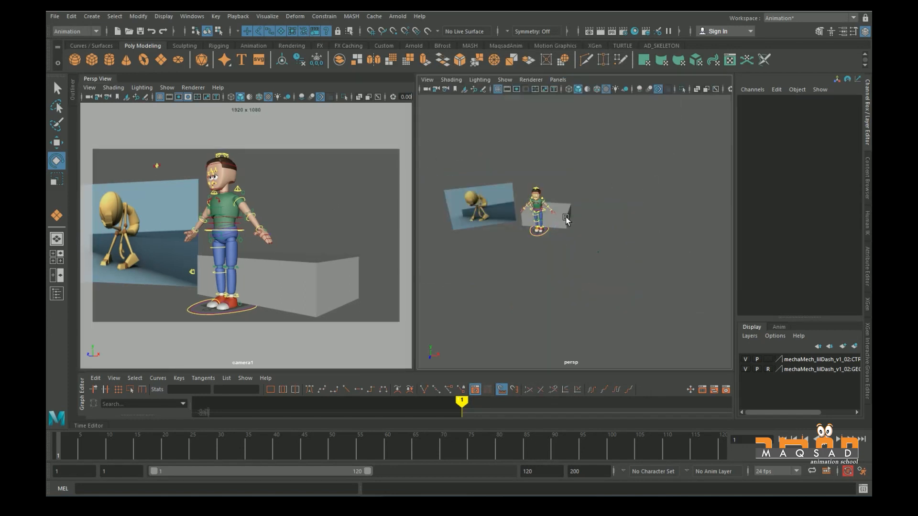
{"action": "left_click_drag", "start_coordinate": [628, 168], "coordinate": [605, 176], "text": "alt"}
{"action": "scroll", "coordinate": [615, 198], "scroll_direction": "up", "scroll_amount": 5}
{"action": "left_click_drag", "start_coordinate": [674, 184], "coordinate": [627, 212], "text": "alt"}
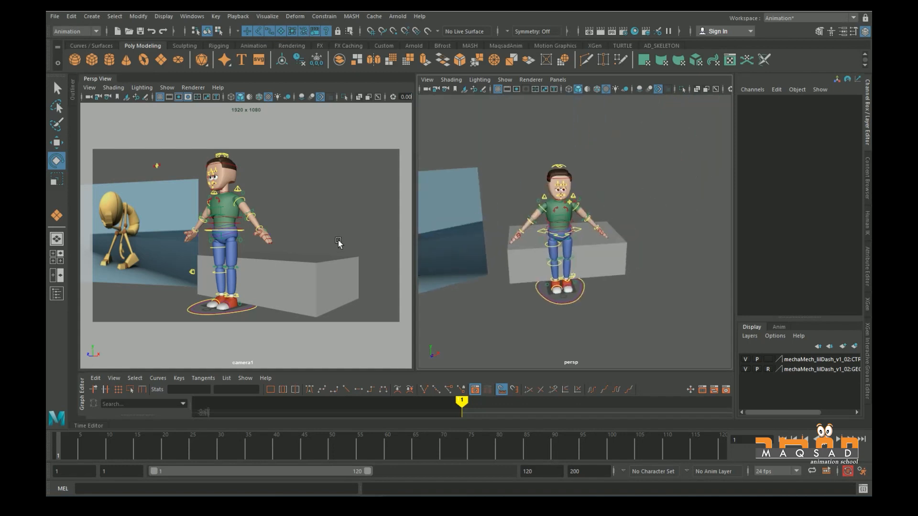
- Rotate the reference image plane to about 43.5° in Y and reposition it to about X -127.6, Z -5.4 in the camera view
{"action": "left_click", "coordinate": [162, 237]}
{"action": "mouse_move", "coordinate": [146, 234]}
{"action": "left_mouse_down"}
{"action": "mouse_move", "coordinate": [135, 234]}
{"action": "mouse_move", "coordinate": [162, 235]}
{"action": "left_mouse_up"}
{"action": "key", "text": "w"}
{"action": "mouse_move", "coordinate": [236, 241]}
{"action": "right_mouse_down", "text": "alt"}
{"action": "mouse_move", "coordinate": [262, 239]}
{"action": "mouse_move", "coordinate": [243, 243]}
{"action": "right_mouse_up", "text": "alt"}
{"action": "middle_click_drag", "start_coordinate": [265, 239], "coordinate": [250, 225], "text": "alt"}
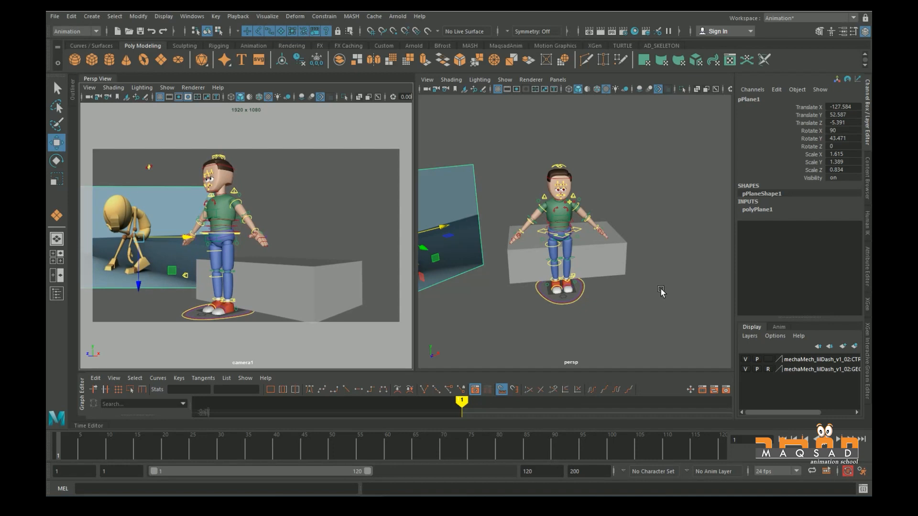
{"action": "left_click", "coordinate": [661, 289]}
{"action": "scroll", "coordinate": [660, 288], "scroll_direction": "down", "scroll_amount": 5}
{"action": "left_click_drag", "start_coordinate": [661, 288], "coordinate": [547, 268], "text": "alt"}
{"action": "left_click_drag", "start_coordinate": [543, 242], "coordinate": [553, 261], "text": "alt"}
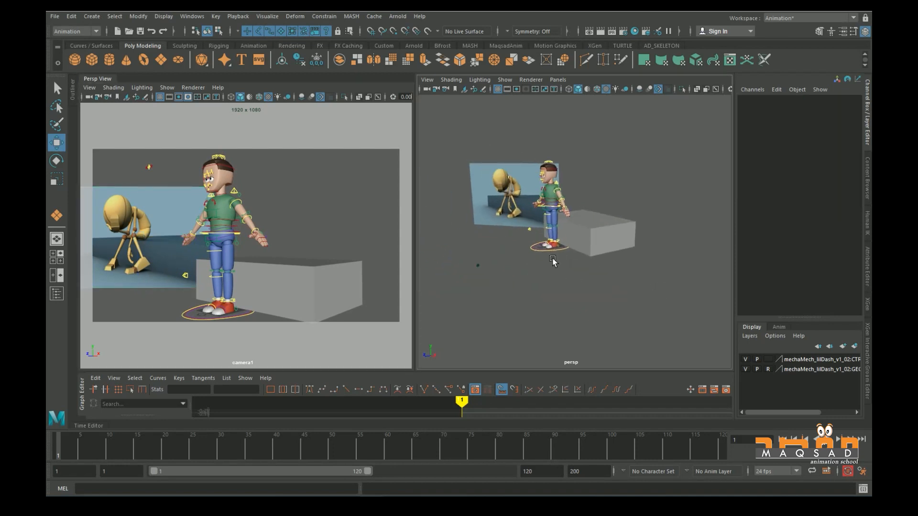
{"action": "left_click", "coordinate": [266, 221]}
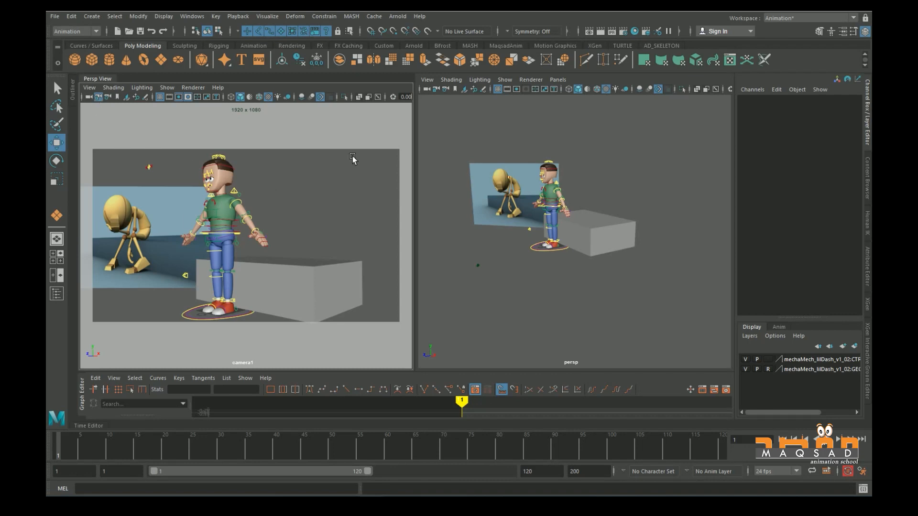
- Hide the character's rig control curves in the camera1 view only
{"action": "left_click", "coordinate": [513, 46]}
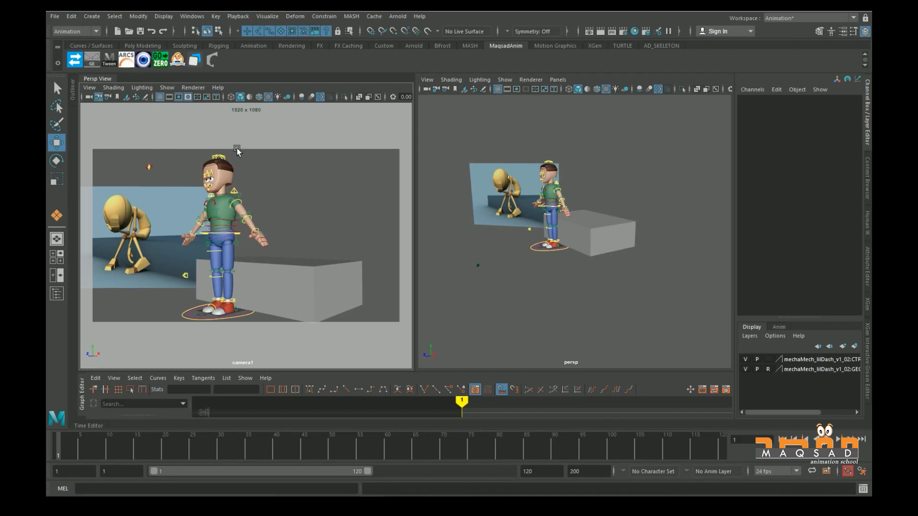
{"action": "left_click", "coordinate": [143, 60]}
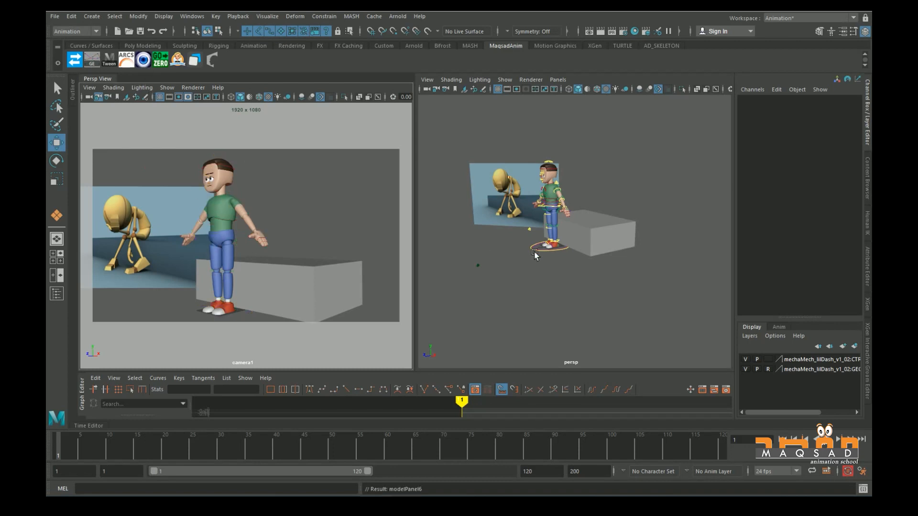
{"action": "left_click", "coordinate": [536, 304]}
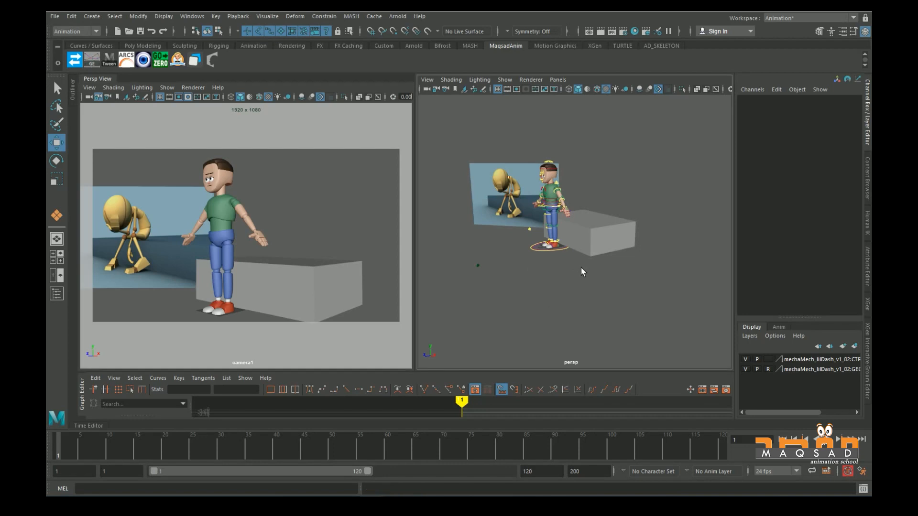
- Save the scene to the Desktop as a Maya ASCII file named Sad_Pose
{"action": "key", "text": "q"}
{"action": "key", "text": "ctrl+shift+s"}
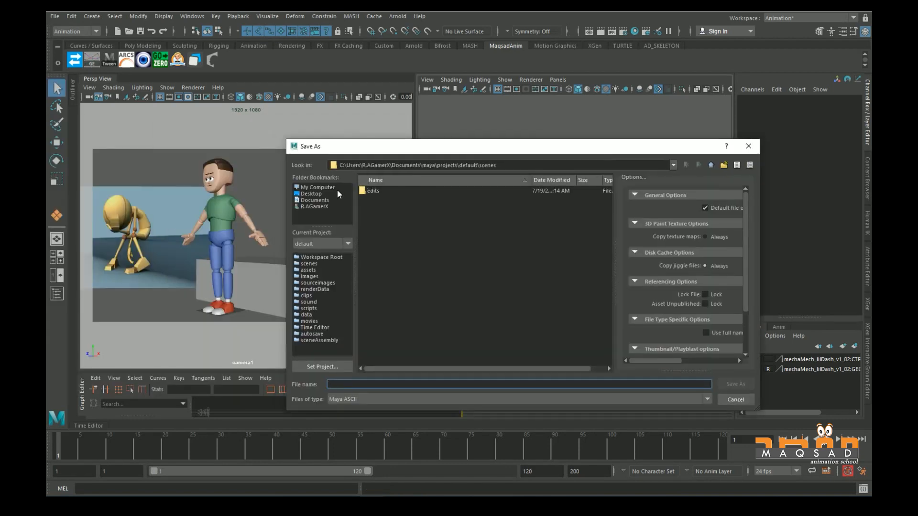
{"action": "left_click", "coordinate": [319, 195]}
{"action": "left_click", "coordinate": [381, 383]}
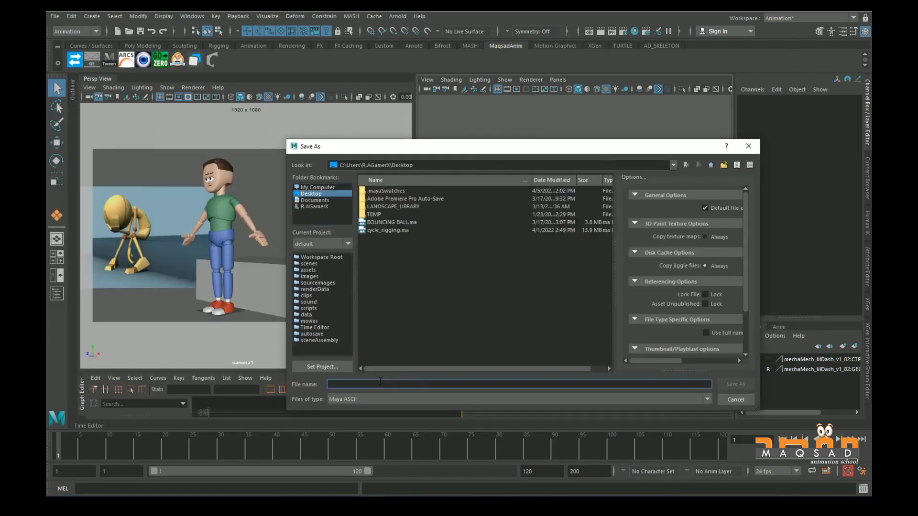
{"action": "type", "text": "Sad_P"}
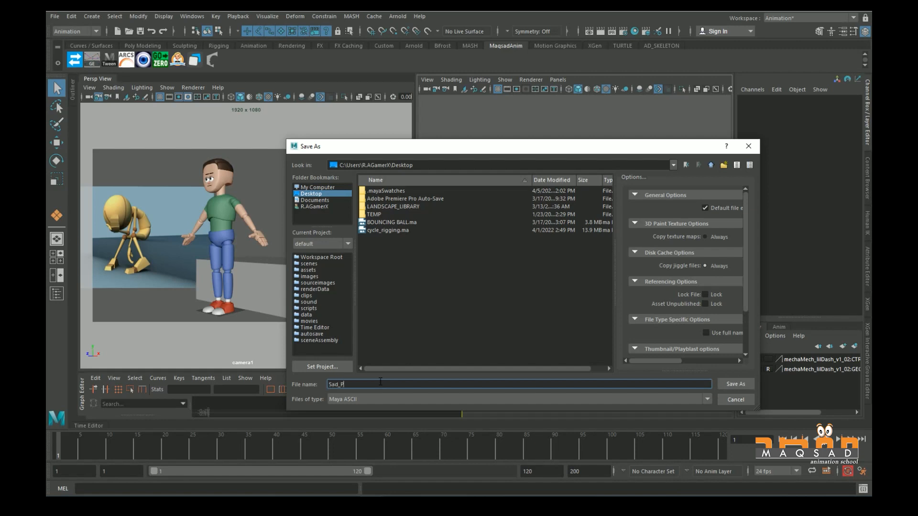
{"action": "key", "text": "Return"}
- Try to lower the character with the spine COG control at the hips, and undo the move
{"action": "key", "text": "w"}
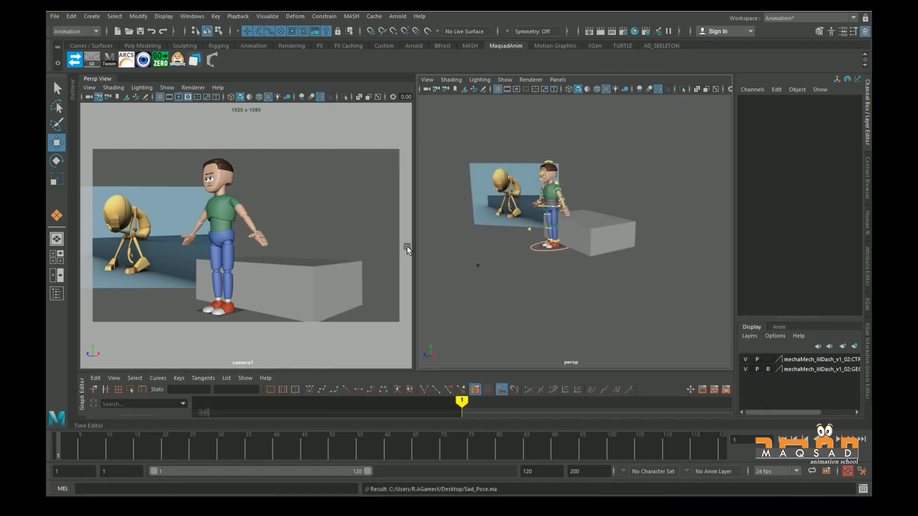
{"action": "scroll", "coordinate": [521, 237], "scroll_direction": "up", "scroll_amount": 5}
{"action": "middle_click_drag", "start_coordinate": [521, 237], "coordinate": [551, 268], "text": "alt"}
{"action": "left_click_drag", "start_coordinate": [551, 268], "coordinate": [586, 250], "text": "alt"}
{"action": "left_click", "coordinate": [526, 209]}
{"action": "scroll", "coordinate": [525, 207], "scroll_direction": "down", "scroll_amount": 3}
{"action": "left_click_drag", "start_coordinate": [526, 206], "coordinate": [506, 250], "text": "alt"}
{"action": "left_click", "coordinate": [488, 316]}
{"action": "scroll", "coordinate": [514, 216], "scroll_direction": "up", "scroll_amount": 4}
{"action": "left_click", "coordinate": [463, 221]}
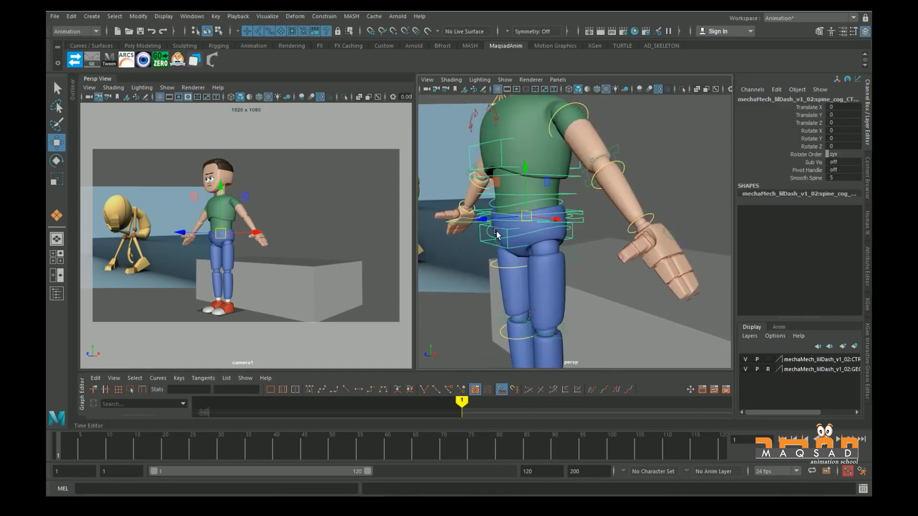
{"action": "scroll", "coordinate": [486, 186], "scroll_direction": "down", "scroll_amount": 3}
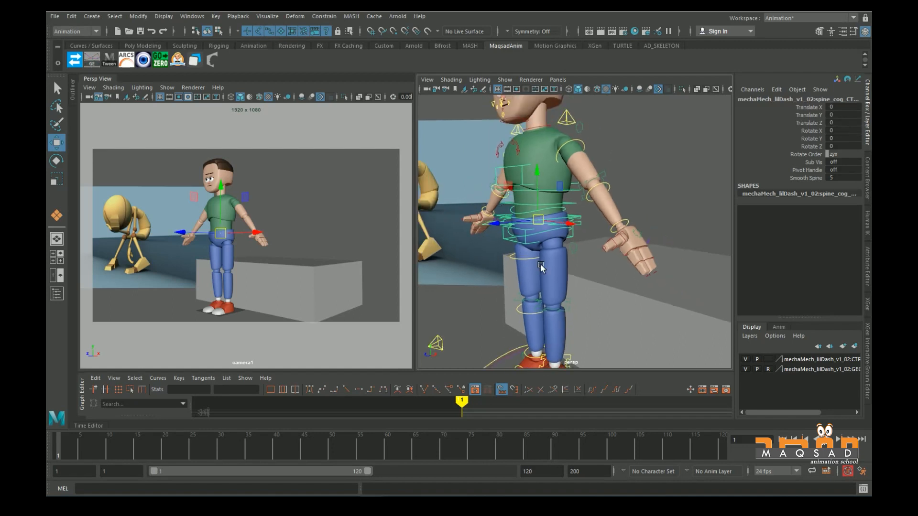
{"action": "middle_click_drag", "start_coordinate": [549, 269], "coordinate": [551, 249], "text": "alt"}
{"action": "left_click_drag", "start_coordinate": [507, 164], "coordinate": [476, 190]}
{"action": "key", "text": "ctrl+z"}
{"action": "left_click_drag", "start_coordinate": [521, 270], "coordinate": [511, 288], "text": "alt"}
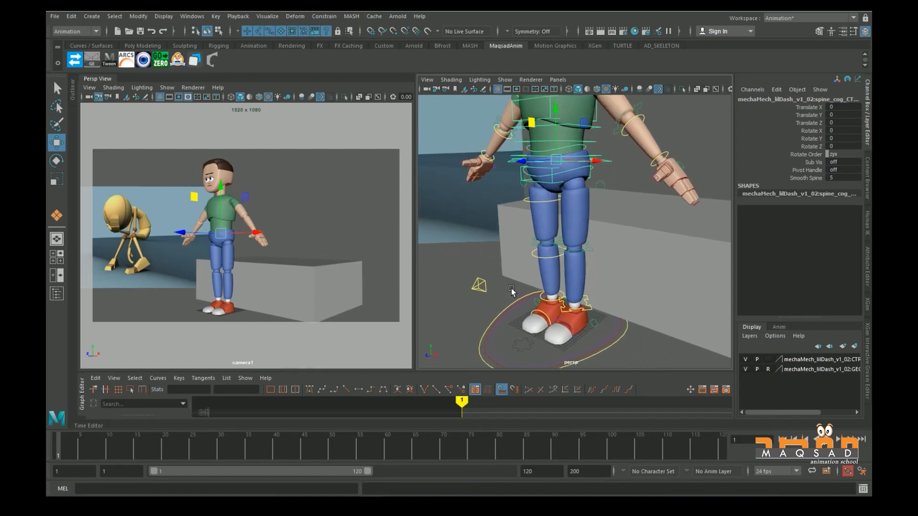
- Switch the right leg to IK by setting the IK/FK attribute of its leg control to 0
{"action": "left_click_drag", "start_coordinate": [505, 194], "coordinate": [658, 207], "text": "alt"}
{"action": "middle_click_drag", "start_coordinate": [657, 207], "coordinate": [666, 207], "text": "alt"}
{"action": "left_click", "coordinate": [510, 201]}
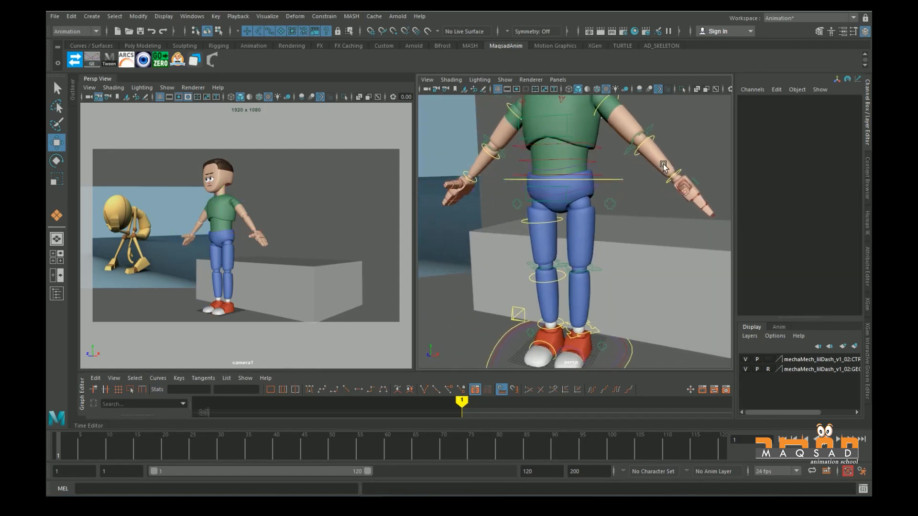
{"action": "left_click", "coordinate": [517, 203]}
{"action": "left_click", "coordinate": [806, 130]}
{"action": "middle_click_drag", "start_coordinate": [545, 201], "coordinate": [513, 201]}
{"action": "scroll", "coordinate": [578, 249], "scroll_direction": "down", "scroll_amount": 4}
{"action": "middle_click_drag", "start_coordinate": [580, 249], "coordinate": [567, 264], "text": "alt"}
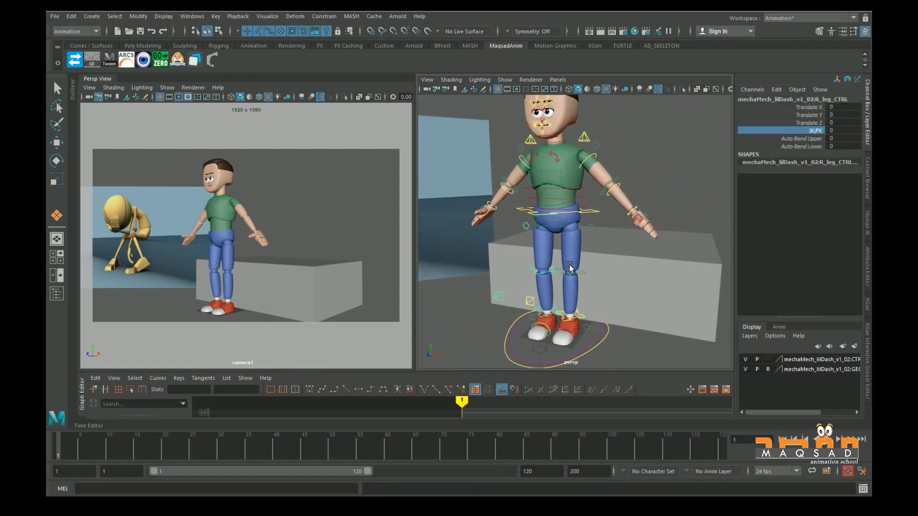
{"action": "left_click", "coordinate": [440, 287]}
- Move the spine COG control down and back to about Y -12.1, Z -26.5 to seat the character on the block
{"action": "left_click_drag", "start_coordinate": [535, 289], "coordinate": [508, 302], "text": "alt"}
{"action": "middle_click_drag", "start_coordinate": [508, 301], "coordinate": [449, 289], "text": "alt"}
{"action": "right_click_drag", "start_coordinate": [450, 289], "coordinate": [566, 236], "text": "alt"}
{"action": "middle_click_drag", "start_coordinate": [566, 215], "coordinate": [617, 199], "text": "alt"}
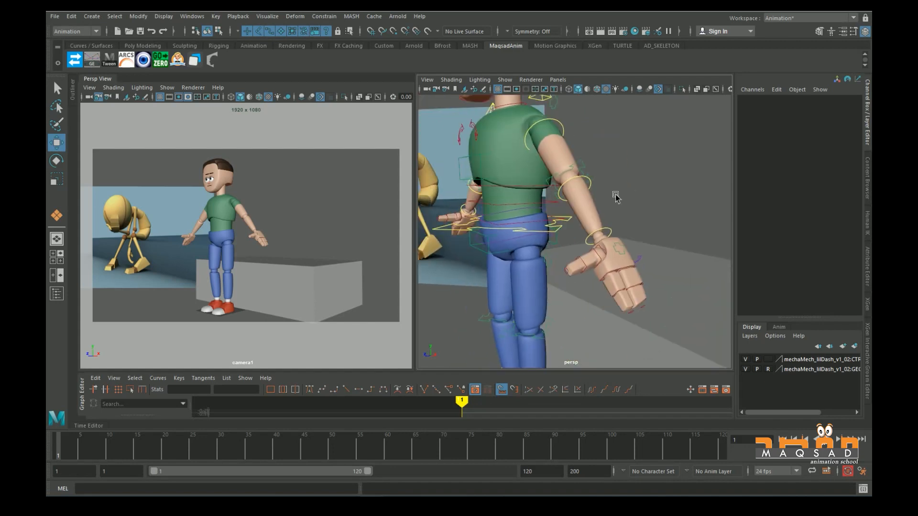
{"action": "left_click_drag", "start_coordinate": [617, 198], "coordinate": [573, 209], "text": "alt"}
{"action": "left_click", "coordinate": [466, 228]}
{"action": "left_click_drag", "start_coordinate": [467, 228], "coordinate": [537, 251]}
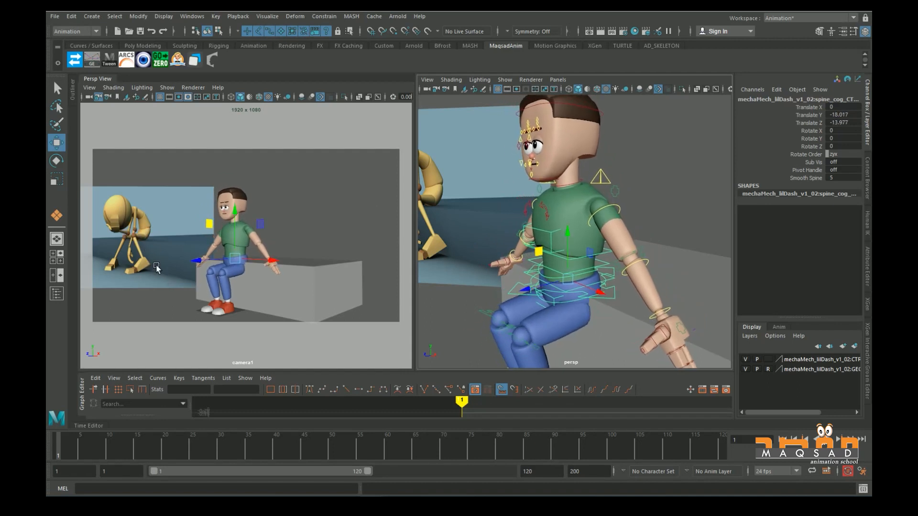
{"action": "left_click_drag", "start_coordinate": [512, 274], "coordinate": [494, 230], "text": "alt"}
{"action": "left_click_drag", "start_coordinate": [502, 187], "coordinate": [536, 163]}
{"action": "right_click_drag", "start_coordinate": [469, 298], "coordinate": [503, 317], "text": "alt"}
{"action": "middle_click_drag", "start_coordinate": [503, 317], "coordinate": [565, 292], "text": "alt"}
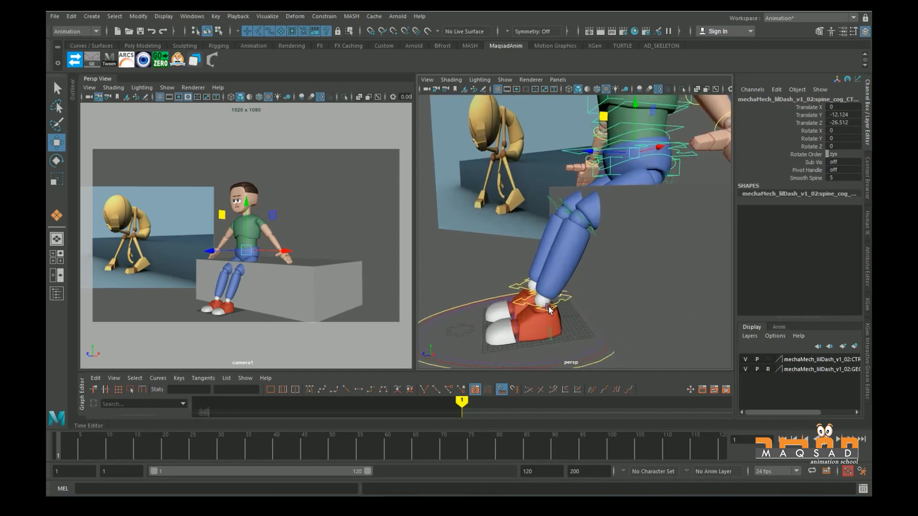
- Move both ankle controls up and back to about Y 10.8, Z -5.3
{"action": "left_click", "coordinate": [548, 307]}
{"action": "left_click_drag", "start_coordinate": [548, 307], "coordinate": [524, 305], "text": "alt"}
{"action": "middle_click_drag", "start_coordinate": [524, 304], "coordinate": [555, 294], "text": "alt"}
{"action": "left_click", "coordinate": [546, 304]}
{"action": "left_click_drag", "start_coordinate": [477, 276], "coordinate": [466, 229]}
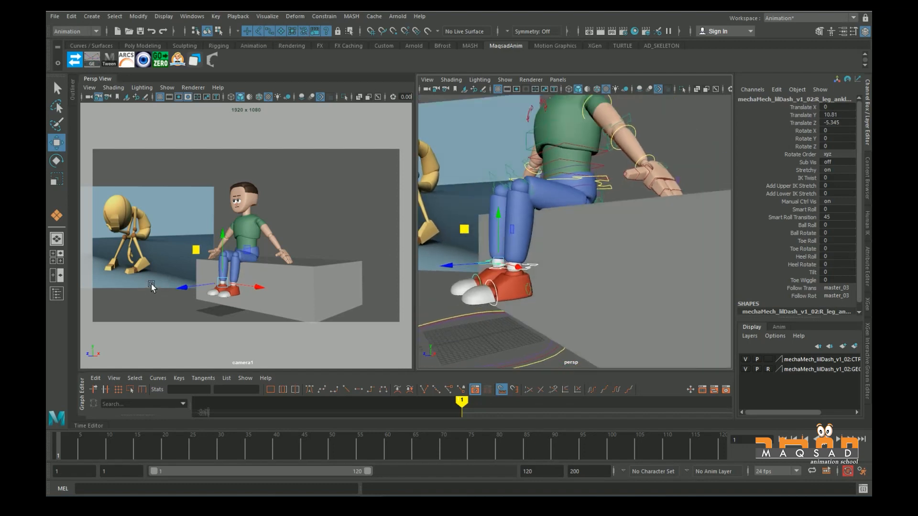
{"action": "scroll", "coordinate": [612, 242], "scroll_direction": "down", "scroll_amount": 3}
{"action": "left_click", "coordinate": [612, 243]}
{"action": "left_click_drag", "start_coordinate": [612, 243], "coordinate": [586, 271], "text": "alt"}
{"action": "scroll", "coordinate": [621, 231], "scroll_direction": "down", "scroll_amount": 2}
{"action": "left_click_drag", "start_coordinate": [625, 233], "coordinate": [622, 242], "text": "alt"}
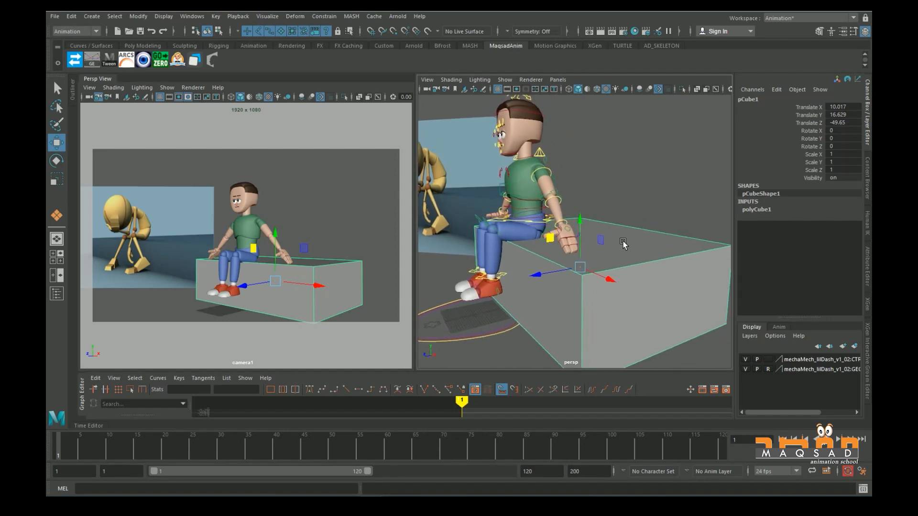
{"action": "right_click_drag", "start_coordinate": [634, 236], "coordinate": [634, 263]}
{"action": "left_click", "coordinate": [619, 245]}
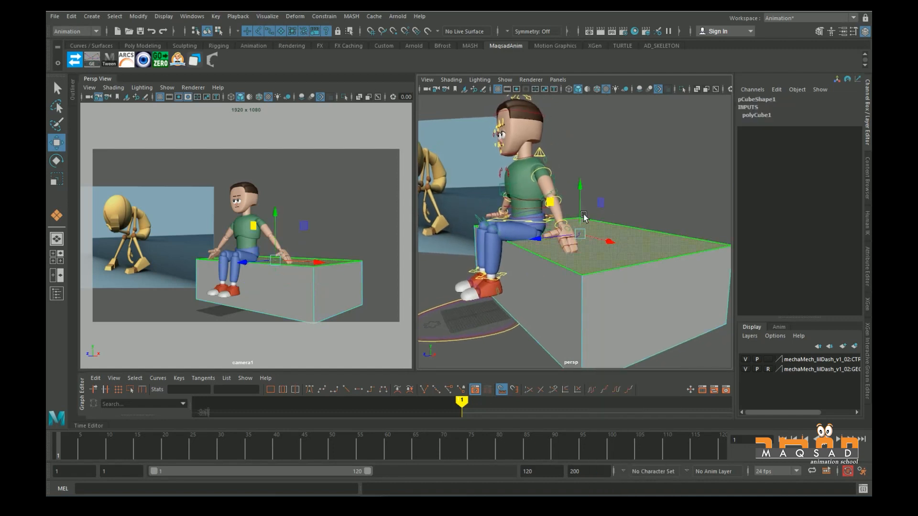
{"action": "key", "text": "ctrl+z"}
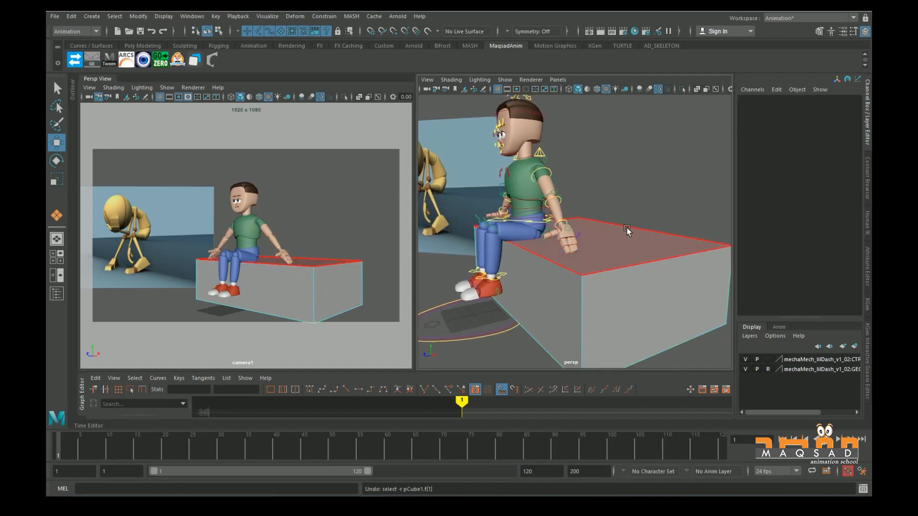
{"action": "key", "text": "ctrl+z"}
{"action": "right_click_drag", "start_coordinate": [643, 209], "coordinate": [658, 198]}
{"action": "left_click", "coordinate": [654, 201]}
- Select the seat block's top face and lower it to make the block shorter
{"action": "left_click", "coordinate": [614, 268]}
{"action": "right_click_drag", "start_coordinate": [618, 235], "coordinate": [619, 262]}
{"action": "left_click", "coordinate": [596, 236]}
{"action": "left_click_drag", "start_coordinate": [580, 208], "coordinate": [619, 206]}
{"action": "middle_click_drag", "start_coordinate": [620, 206], "coordinate": [602, 234], "text": "alt"}
{"action": "left_click_drag", "start_coordinate": [597, 235], "coordinate": [597, 226]}
- Lower the spine COG control to about Y -23 so the hips rest on the shortened block
{"action": "left_click", "coordinate": [577, 219]}
{"action": "scroll", "coordinate": [566, 215], "scroll_direction": "up", "scroll_amount": 3}
{"action": "left_click", "coordinate": [563, 201]}
{"action": "left_click_drag", "start_coordinate": [536, 184], "coordinate": [524, 255]}
{"action": "left_click", "coordinate": [486, 264]}
{"action": "key", "text": "q"}
{"action": "left_click", "coordinate": [476, 257]}
{"action": "key", "text": "w"}
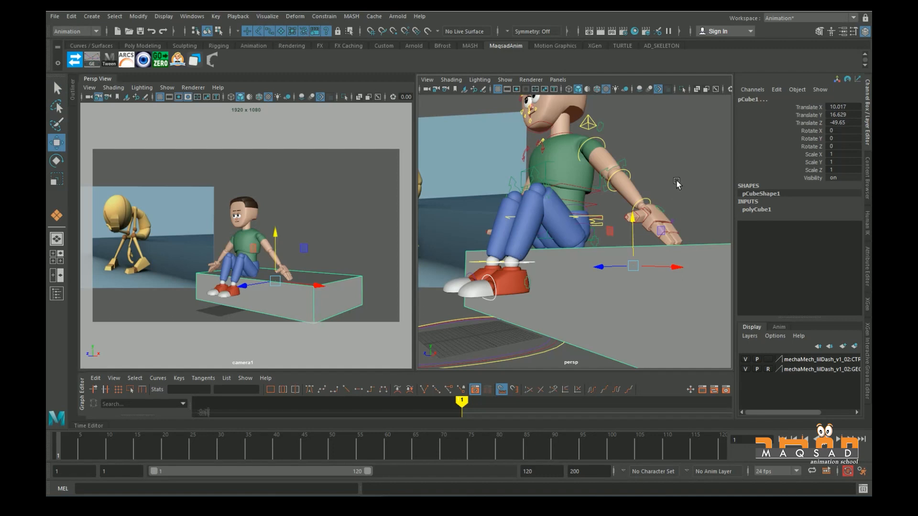
{"action": "left_click", "coordinate": [676, 182]}
{"action": "middle_click_drag", "start_coordinate": [561, 260], "coordinate": [584, 250], "text": "alt"}
{"action": "left_click", "coordinate": [567, 259]}
{"action": "right_click_drag", "start_coordinate": [543, 268], "coordinate": [554, 283], "text": "alt"}
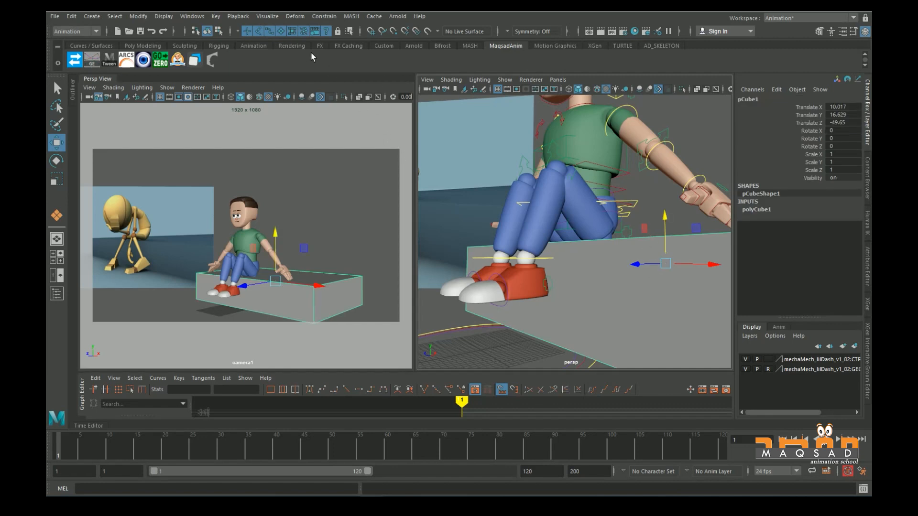
{"action": "left_click", "coordinate": [639, 188]}
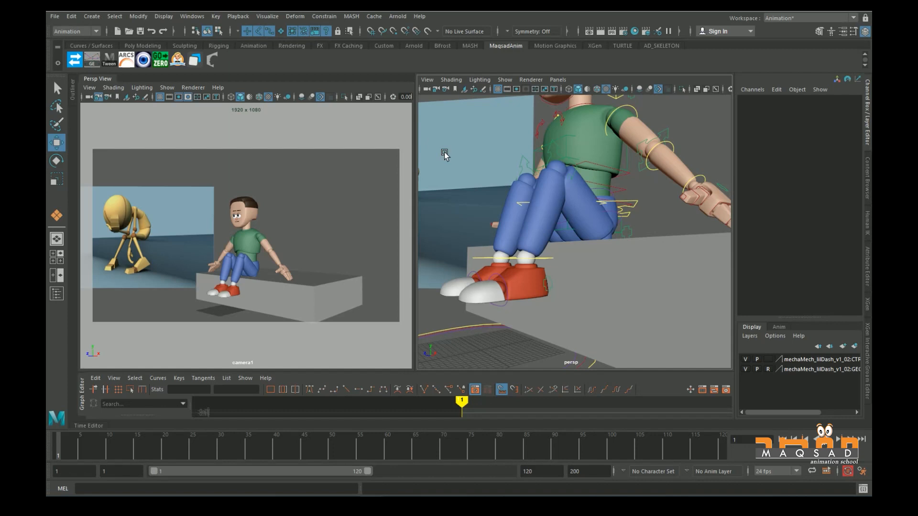
{"action": "scroll", "coordinate": [530, 205], "scroll_direction": "down", "scroll_amount": 4}
{"action": "left_click", "coordinate": [676, 249]}
{"action": "left_click_drag", "start_coordinate": [676, 249], "coordinate": [614, 262]}
{"action": "key", "text": "ctrl+z"}
{"action": "key", "text": "ctrl+z"}
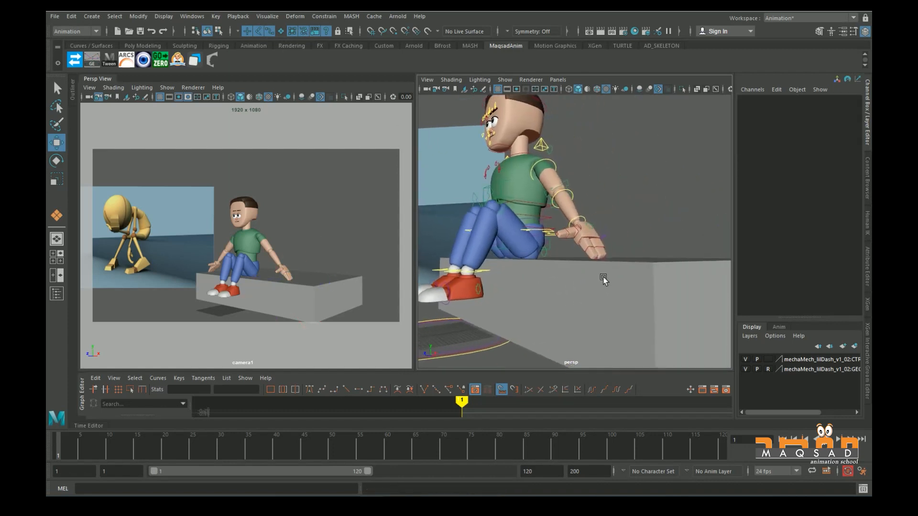
- Lower both ankle controls to about Y 0.075 to set the feet on the ground
{"action": "left_click_drag", "start_coordinate": [581, 291], "coordinate": [584, 281], "text": "alt"}
{"action": "scroll", "coordinate": [583, 281], "scroll_direction": "up", "scroll_amount": 3}
{"action": "left_click", "coordinate": [543, 277]}
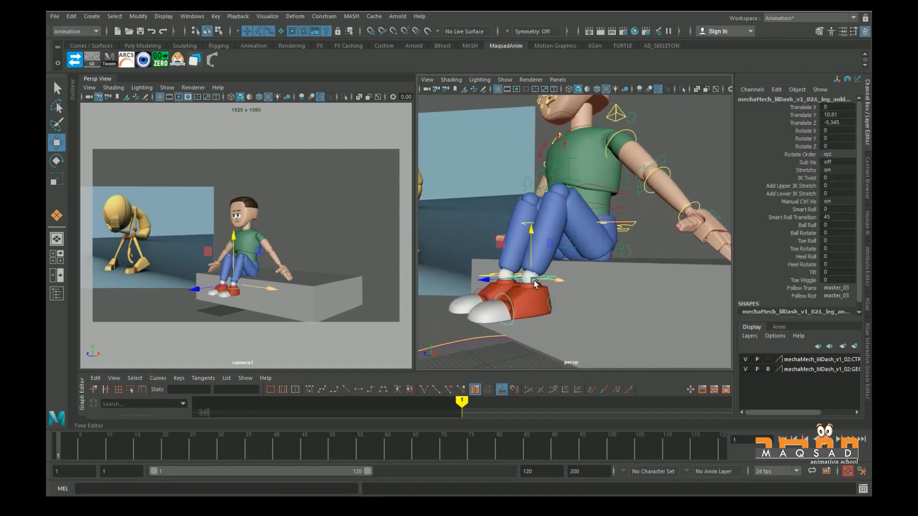
{"action": "left_click_drag", "start_coordinate": [489, 281], "coordinate": [532, 269], "text": "alt"}
{"action": "left_click", "coordinate": [538, 251], "text": "shift"}
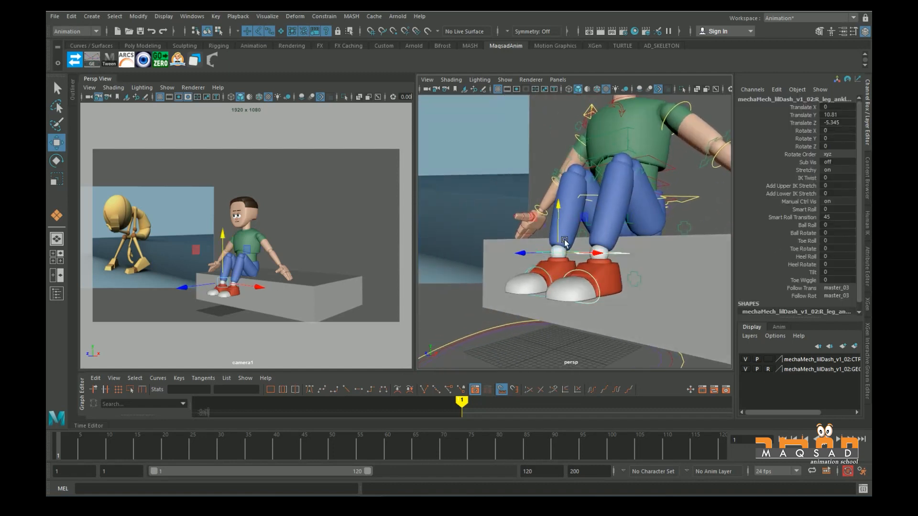
{"action": "left_click_drag", "start_coordinate": [557, 224], "coordinate": [558, 266]}
{"action": "right_click_drag", "start_coordinate": [663, 231], "coordinate": [484, 254], "text": "alt"}
{"action": "left_click_drag", "start_coordinate": [484, 254], "coordinate": [507, 250], "text": "alt"}
{"action": "right_click_drag", "start_coordinate": [507, 249], "coordinate": [533, 245], "text": "alt"}
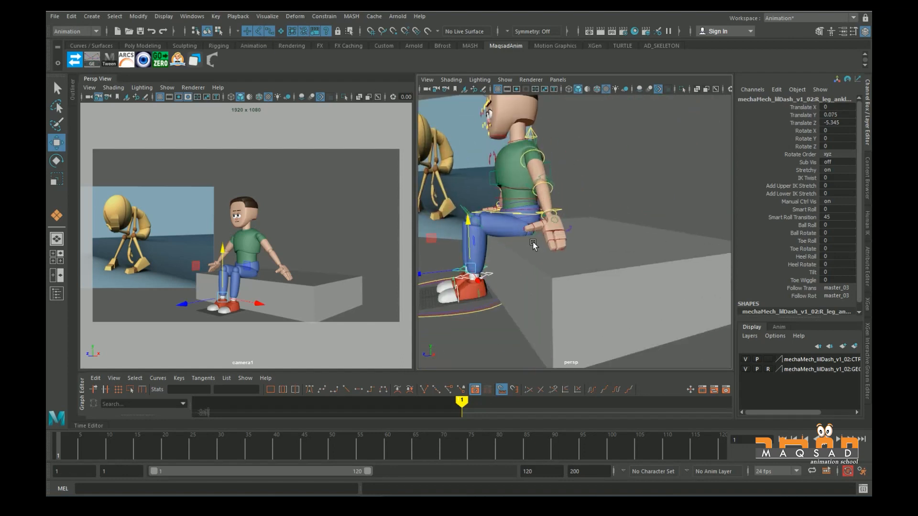
- Fine-tune the height of the seat block's top face under the character and return the block to object mode
{"action": "left_click_drag", "start_coordinate": [532, 245], "coordinate": [536, 250], "text": "alt"}
{"action": "right_click_drag", "start_coordinate": [537, 249], "coordinate": [543, 264], "text": "alt"}
{"action": "middle_click_drag", "start_coordinate": [542, 264], "coordinate": [545, 258], "text": "alt"}
{"action": "left_click", "coordinate": [623, 262]}
{"action": "left_click", "coordinate": [673, 281]}
{"action": "right_click_drag", "start_coordinate": [672, 237], "coordinate": [673, 261]}
{"action": "left_click", "coordinate": [664, 233]}
{"action": "mouse_move", "coordinate": [659, 213]}
{"action": "left_mouse_down"}
{"action": "mouse_move", "coordinate": [658, 203]}
{"action": "mouse_move", "coordinate": [659, 213]}
{"action": "left_mouse_up"}
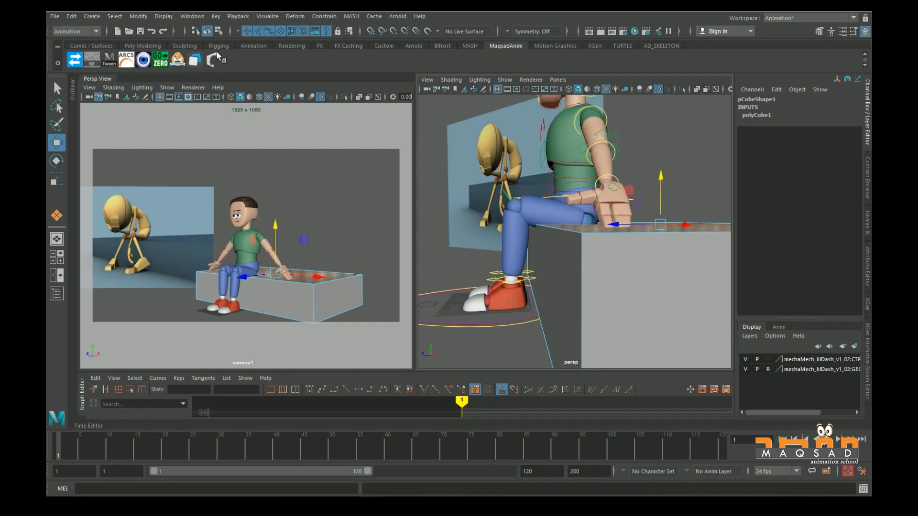
{"action": "left_click", "coordinate": [670, 169]}
{"action": "right_click_drag", "start_coordinate": [679, 211], "coordinate": [689, 192]}
{"action": "left_click", "coordinate": [688, 193]}
- Adjust the spine COG control slightly upward so the hips sit on the block's top surface
{"action": "left_click_drag", "start_coordinate": [613, 258], "coordinate": [644, 287], "text": "alt"}
{"action": "left_click", "coordinate": [549, 205]}
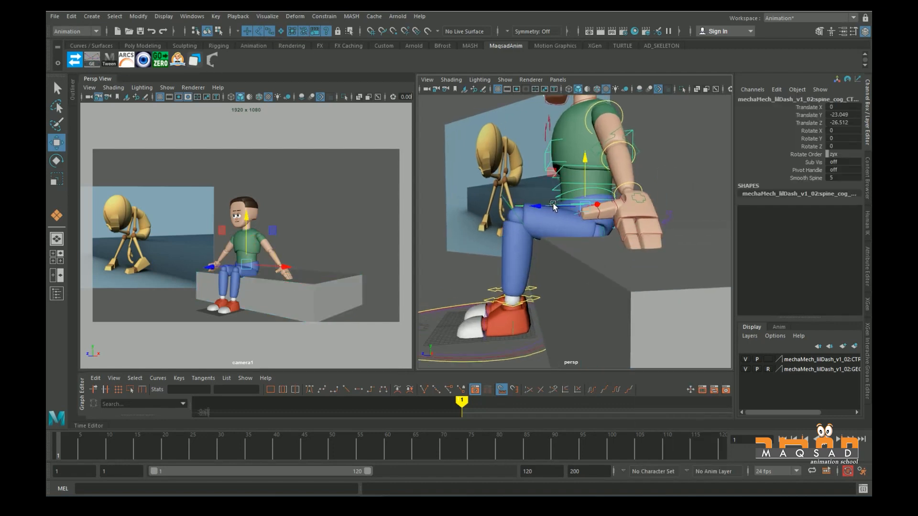
{"action": "left_click_drag", "start_coordinate": [581, 183], "coordinate": [633, 328]}
{"action": "right_click_drag", "start_coordinate": [633, 327], "coordinate": [576, 362], "text": "alt"}
{"action": "left_click", "coordinate": [575, 363]}
{"action": "left_click_drag", "start_coordinate": [576, 363], "coordinate": [579, 311], "text": "alt"}
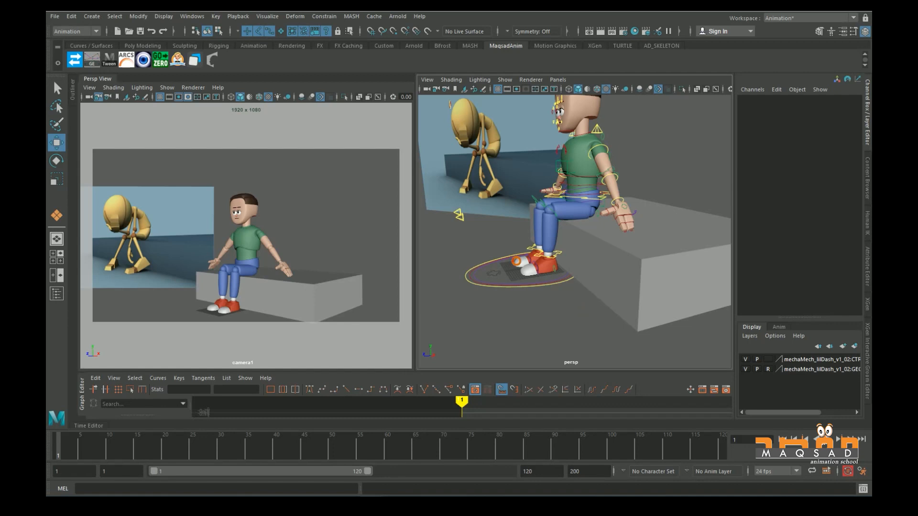
- Examine the seated character from the front and the reference figure's hunched pose up close
{"action": "right_click_drag", "start_coordinate": [516, 261], "coordinate": [536, 286], "text": "alt"}
{"action": "left_click_drag", "start_coordinate": [537, 287], "coordinate": [613, 291], "text": "alt"}
{"action": "right_click_drag", "start_coordinate": [613, 291], "coordinate": [635, 222], "text": "alt"}
{"action": "middle_click_drag", "start_coordinate": [634, 222], "coordinate": [615, 271], "text": "alt"}
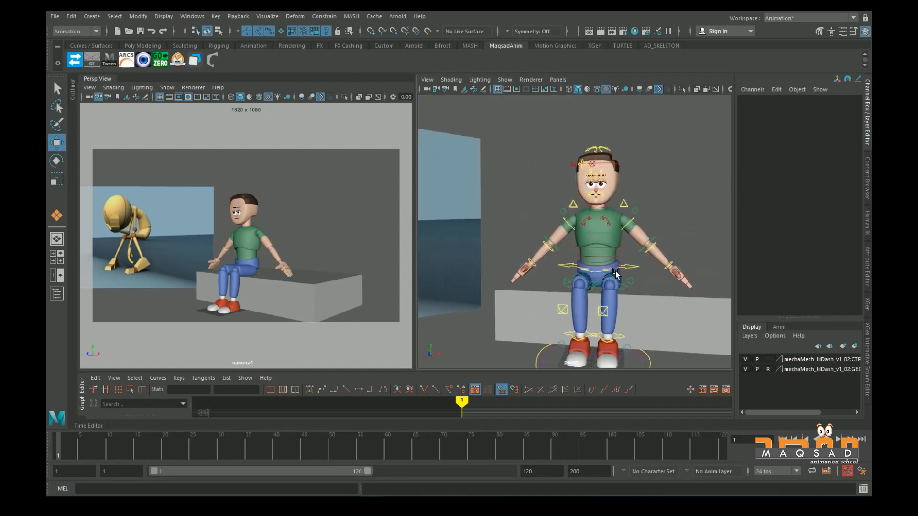
{"action": "middle_click_drag", "start_coordinate": [457, 251], "coordinate": [630, 257], "text": "alt"}
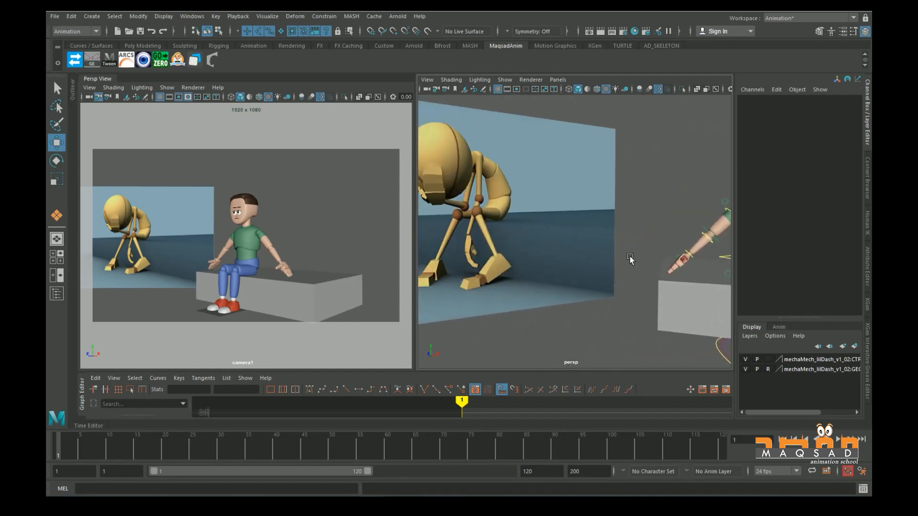
{"action": "middle_click_drag", "start_coordinate": [534, 247], "coordinate": [600, 278], "text": "alt"}
{"action": "right_click_drag", "start_coordinate": [530, 277], "coordinate": [566, 258], "text": "alt"}
{"action": "middle_click_drag", "start_coordinate": [566, 257], "coordinate": [564, 241], "text": "alt"}
{"action": "right_click_drag", "start_coordinate": [580, 248], "coordinate": [566, 262], "text": "alt"}
{"action": "middle_click_drag", "start_coordinate": [566, 262], "coordinate": [530, 227], "text": "alt"}
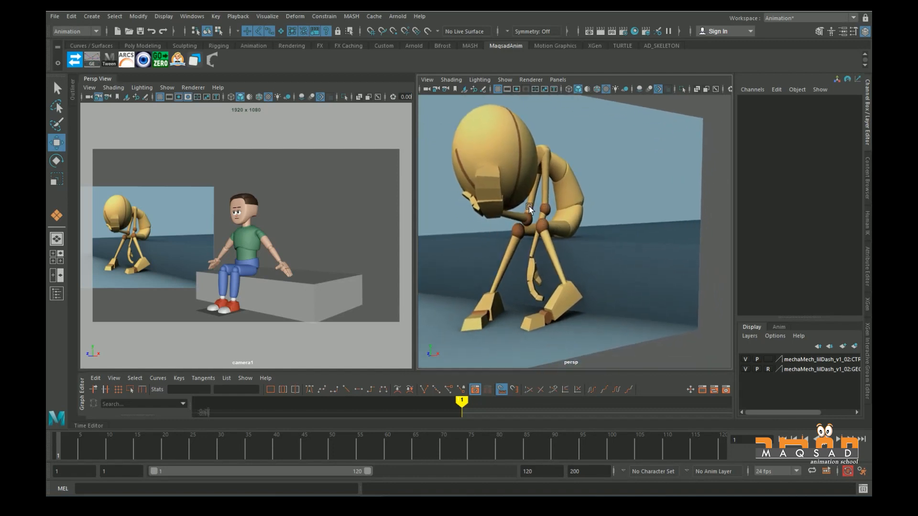
{"action": "left_click_drag", "start_coordinate": [528, 206], "coordinate": [534, 206], "text": "alt"}
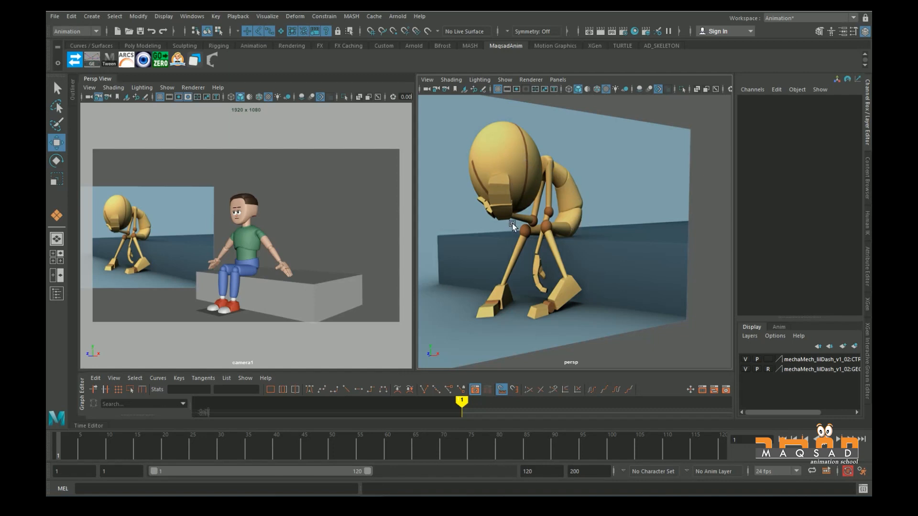
- Select the spine hip control and tilt the pelvis backward to Rotate X -32.616
{"action": "key", "text": "f"}
{"action": "scroll", "coordinate": [620, 257], "scroll_direction": "up", "scroll_amount": 5}
{"action": "scroll", "coordinate": [584, 258], "scroll_direction": "up", "scroll_amount": 2}
{"action": "middle_click_drag", "start_coordinate": [606, 277], "coordinate": [540, 279], "text": "alt"}
{"action": "left_click_drag", "start_coordinate": [540, 280], "coordinate": [529, 279], "text": "alt"}
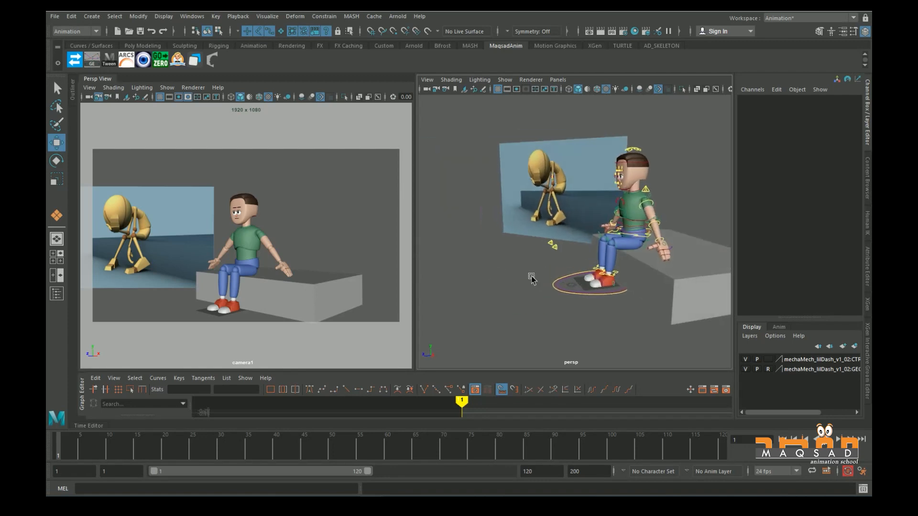
{"action": "scroll", "coordinate": [548, 256], "scroll_direction": "up", "scroll_amount": 5}
{"action": "mouse_move", "coordinate": [605, 277]}
{"action": "left_mouse_down", "text": "alt"}
{"action": "mouse_move", "coordinate": [595, 274]}
{"action": "mouse_move", "coordinate": [628, 245]}
{"action": "mouse_move", "coordinate": [598, 278]}
{"action": "left_mouse_up", "text": "alt"}
{"action": "scroll", "coordinate": [598, 277], "scroll_direction": "up", "scroll_amount": 1}
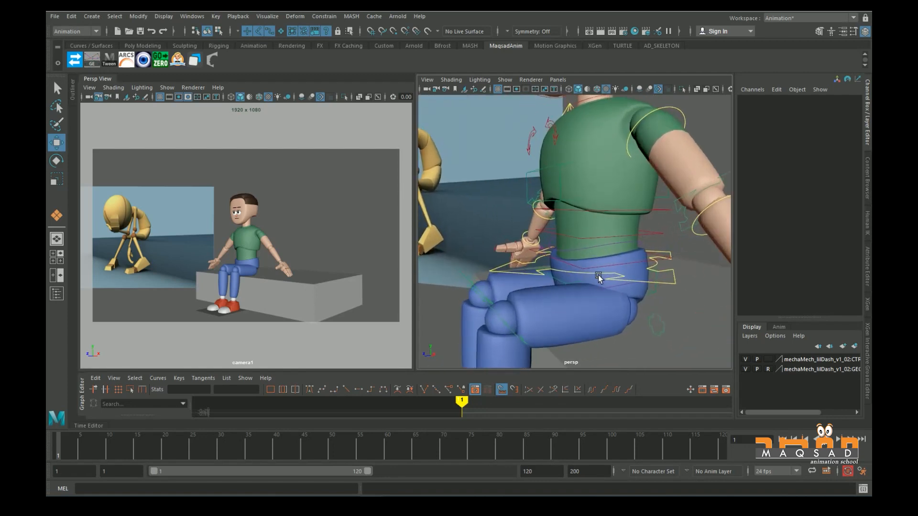
{"action": "scroll", "coordinate": [597, 291], "scroll_direction": "up", "scroll_amount": 3}
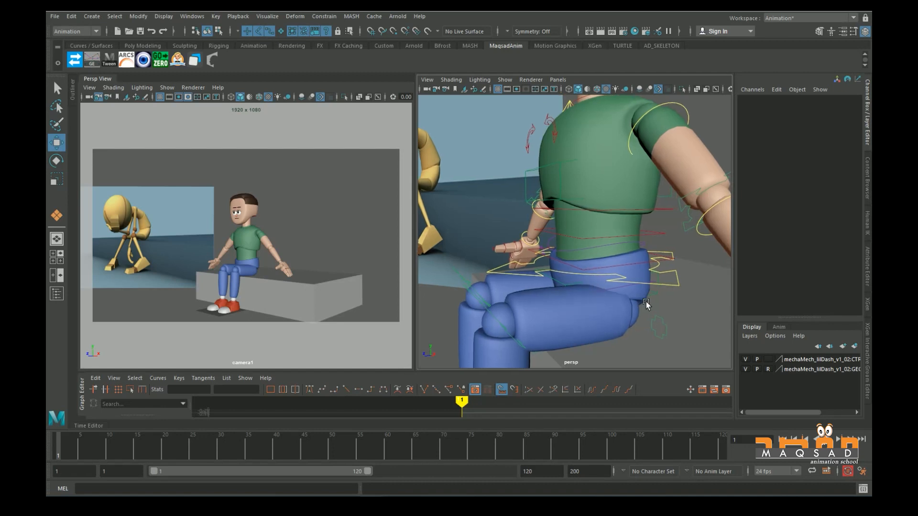
{"action": "left_click", "coordinate": [619, 308]}
{"action": "key", "text": "e"}
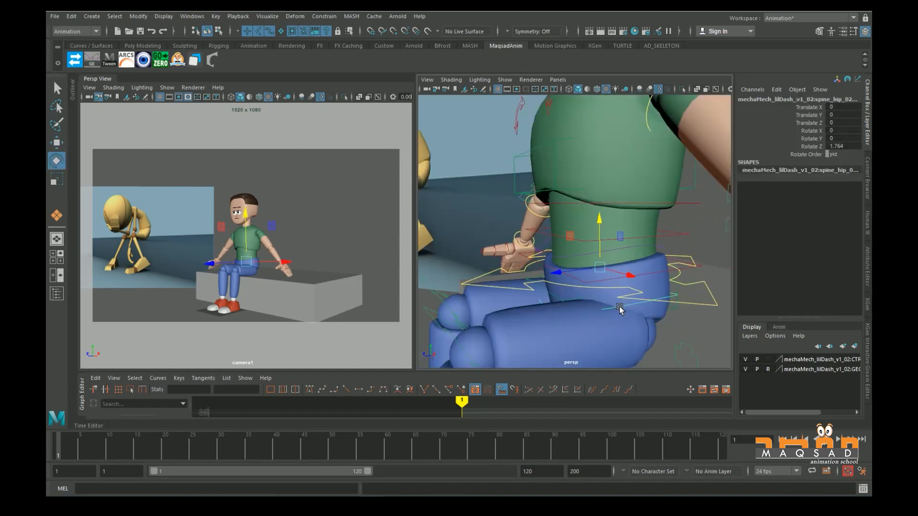
{"action": "left_click_drag", "start_coordinate": [641, 260], "coordinate": [643, 225], "text": "alt"}
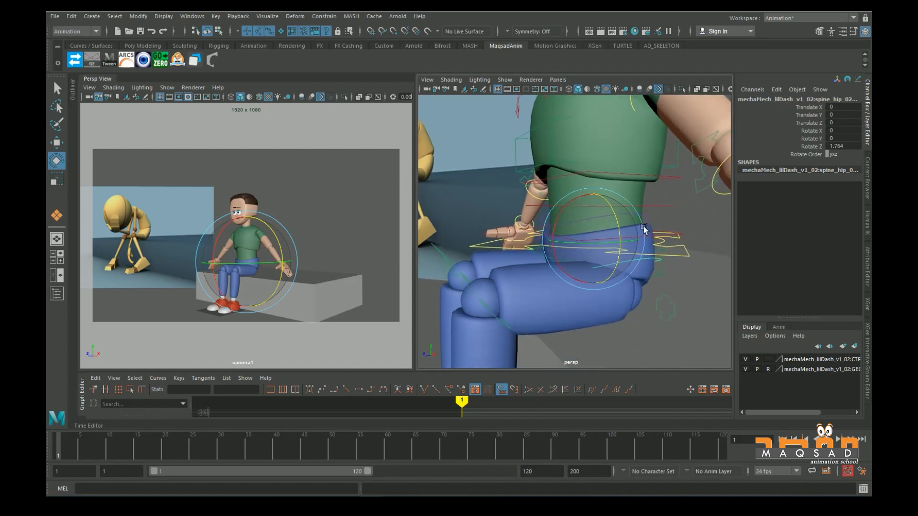
{"action": "left_click", "coordinate": [625, 249]}
{"action": "scroll", "coordinate": [624, 263], "scroll_direction": "up", "scroll_amount": 2}
{"action": "left_click", "coordinate": [632, 251]}
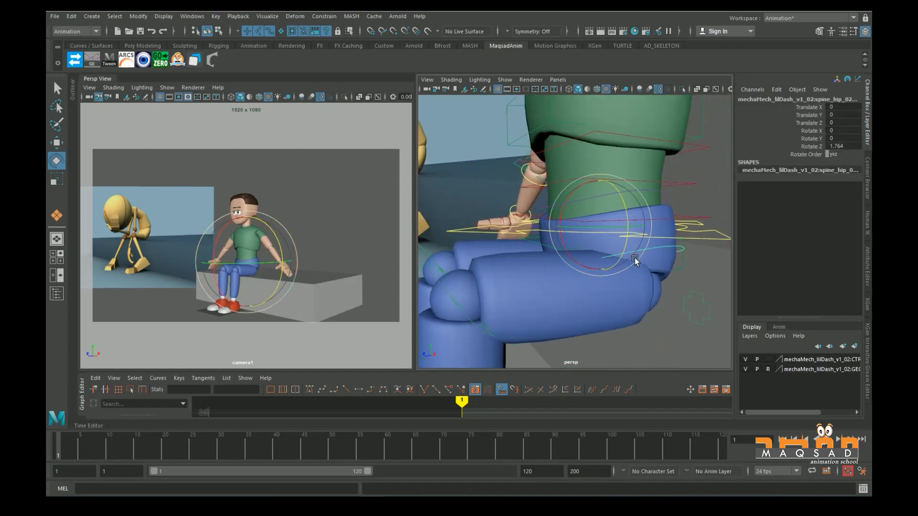
{"action": "left_click_drag", "start_coordinate": [634, 229], "coordinate": [594, 186]}
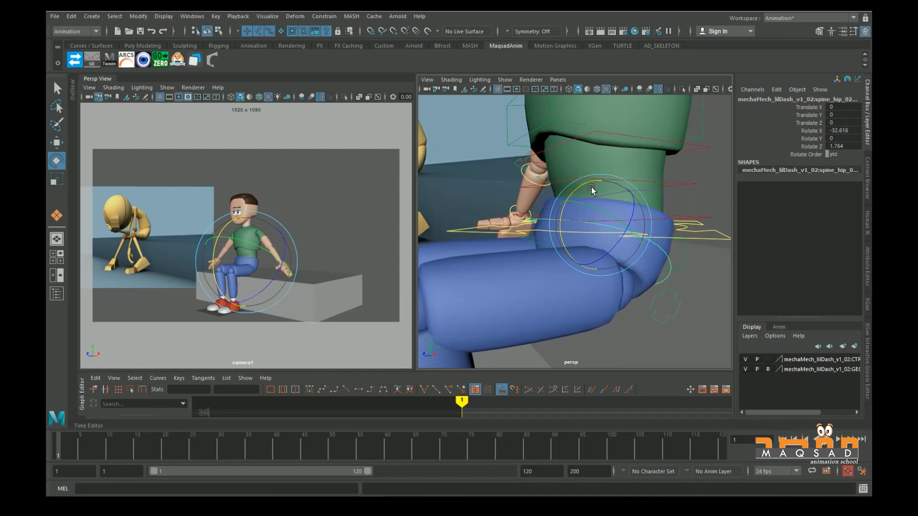
- Select the arm settings controls beside both shoulders and switch the arms from FK to IK
{"action": "left_click_drag", "start_coordinate": [550, 236], "coordinate": [592, 250], "text": "alt"}
{"action": "left_click_drag", "start_coordinate": [478, 247], "coordinate": [583, 274], "text": "alt"}
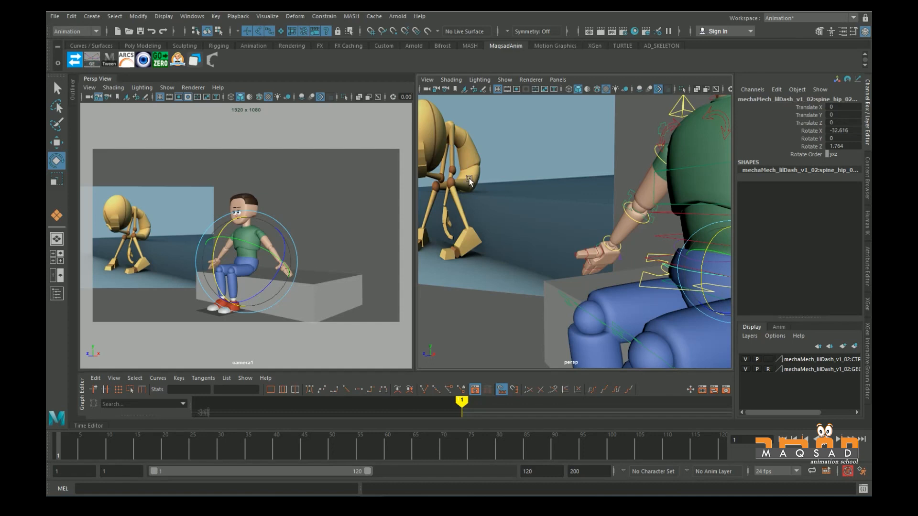
{"action": "left_click", "coordinate": [475, 336]}
{"action": "left_click_drag", "start_coordinate": [524, 270], "coordinate": [575, 282], "text": "alt"}
{"action": "middle_click_drag", "start_coordinate": [575, 282], "coordinate": [593, 330], "text": "alt"}
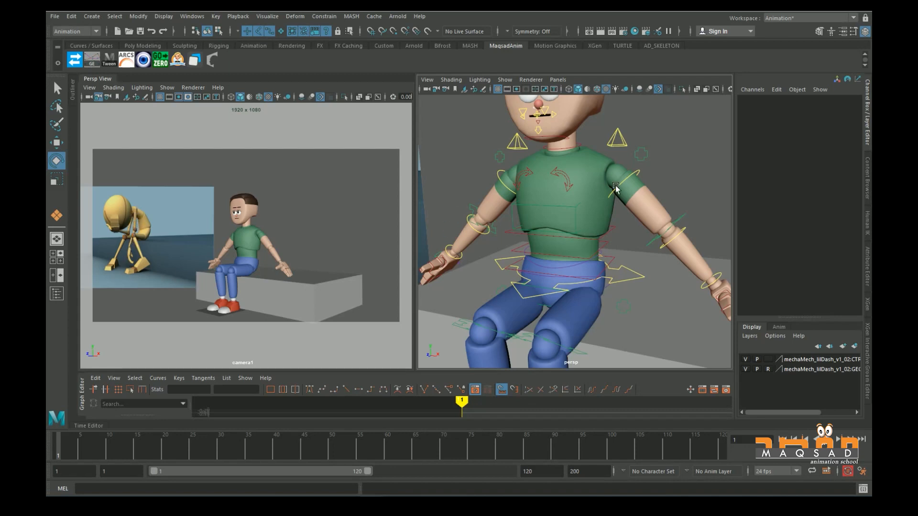
{"action": "left_click", "coordinate": [644, 158]}
{"action": "left_click", "coordinate": [496, 157], "text": "shift"}
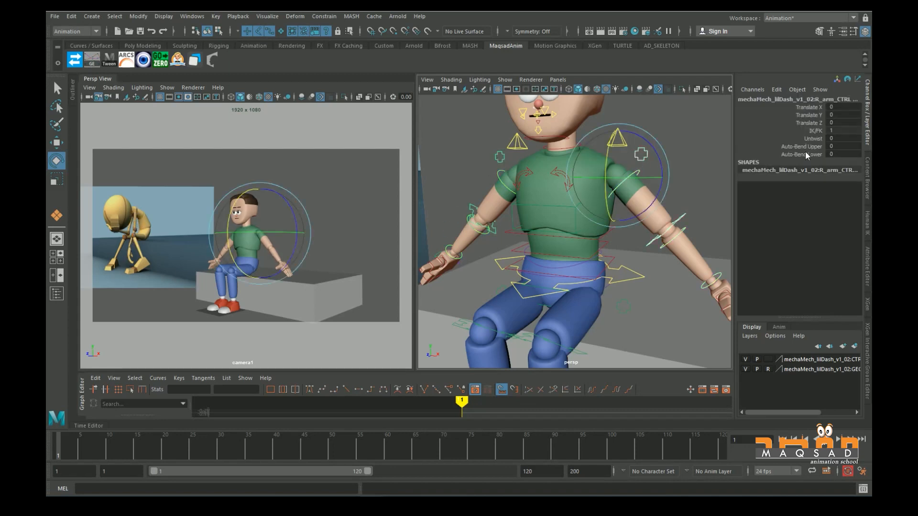
{"action": "left_click", "coordinate": [809, 131]}
{"action": "middle_click_drag", "start_coordinate": [683, 202], "coordinate": [572, 215]}
{"action": "scroll", "coordinate": [572, 215], "scroll_direction": "down", "scroll_amount": 5}
{"action": "left_click", "coordinate": [659, 192]}
{"action": "scroll", "coordinate": [534, 245], "scroll_direction": "up", "scroll_amount": 5}
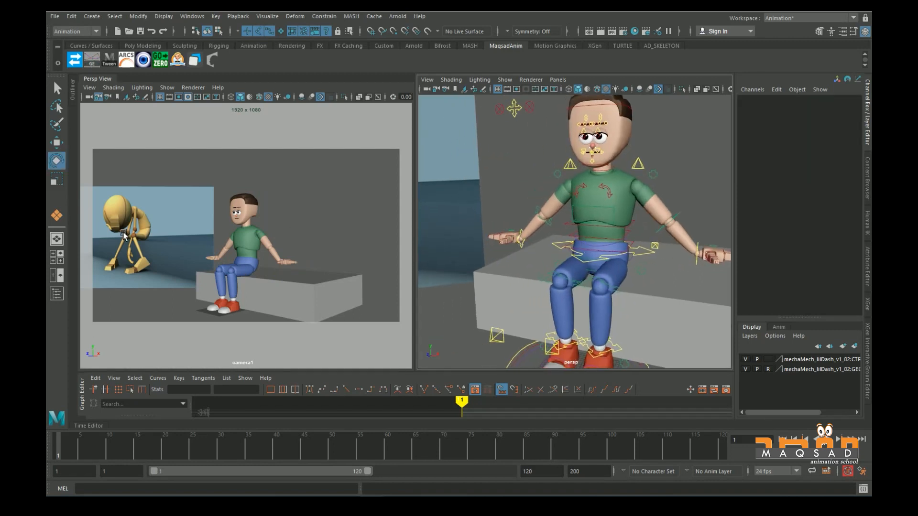
- Rotate the spine COG control to X -21.01 and shift it to reseat the pelvis on the block
{"action": "left_click_drag", "start_coordinate": [672, 194], "coordinate": [551, 270], "text": "alt"}
{"action": "scroll", "coordinate": [551, 271], "scroll_direction": "up", "scroll_amount": 4}
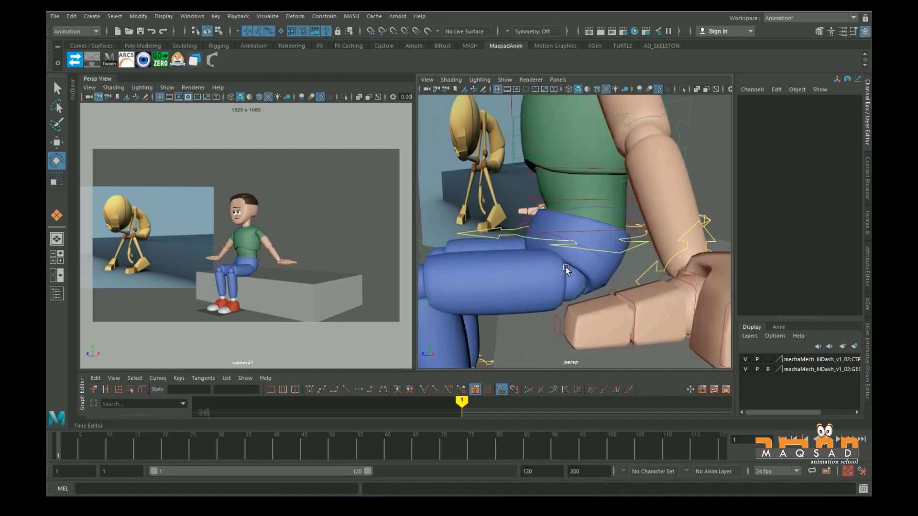
{"action": "left_click", "coordinate": [507, 236]}
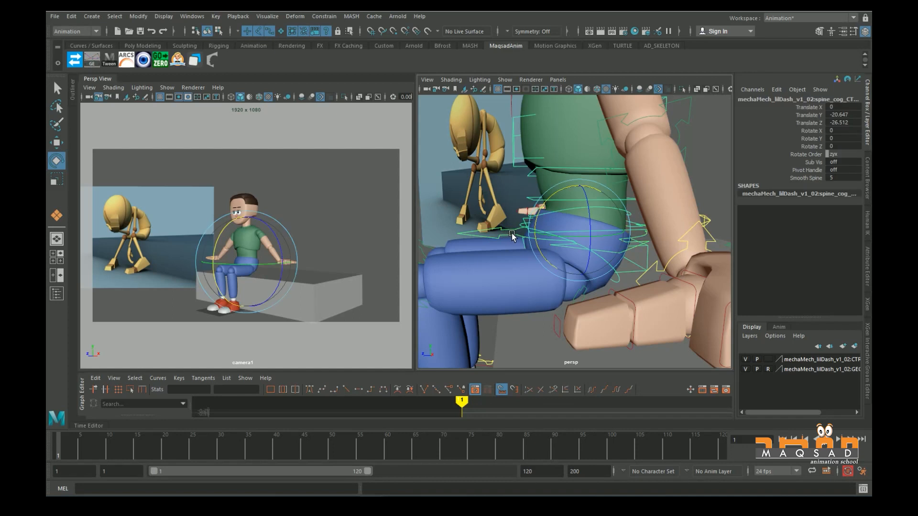
{"action": "left_click_drag", "start_coordinate": [545, 210], "coordinate": [567, 212]}
{"action": "left_click_drag", "start_coordinate": [583, 252], "coordinate": [552, 257], "text": "alt"}
{"action": "key", "text": "w"}
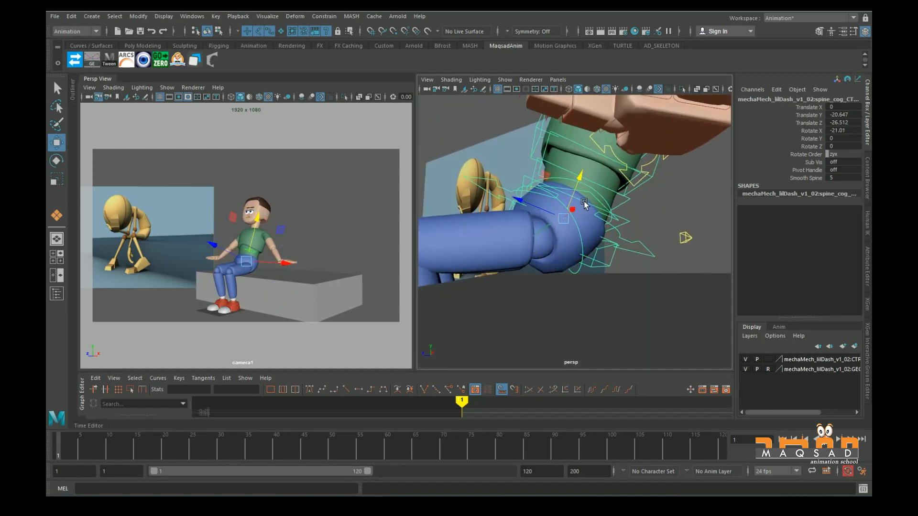
{"action": "mouse_move", "coordinate": [571, 182]}
{"action": "left_mouse_down"}
{"action": "mouse_move", "coordinate": [556, 181]}
{"action": "mouse_move", "coordinate": [561, 192]}
{"action": "left_mouse_up"}
{"action": "scroll", "coordinate": [566, 229], "scroll_direction": "down", "scroll_amount": 5}
{"action": "left_click_drag", "start_coordinate": [567, 239], "coordinate": [605, 281], "text": "alt"}
{"action": "left_click", "coordinate": [605, 281]}
- Select the three spine FK controls together and rotate them slightly forward to curve the lower back
{"action": "left_click_drag", "start_coordinate": [584, 224], "coordinate": [532, 229], "text": "alt"}
{"action": "middle_click_drag", "start_coordinate": [533, 229], "coordinate": [600, 273], "text": "alt"}
{"action": "scroll", "coordinate": [597, 264], "scroll_direction": "up", "scroll_amount": 6}
{"action": "left_click", "coordinate": [560, 275]}
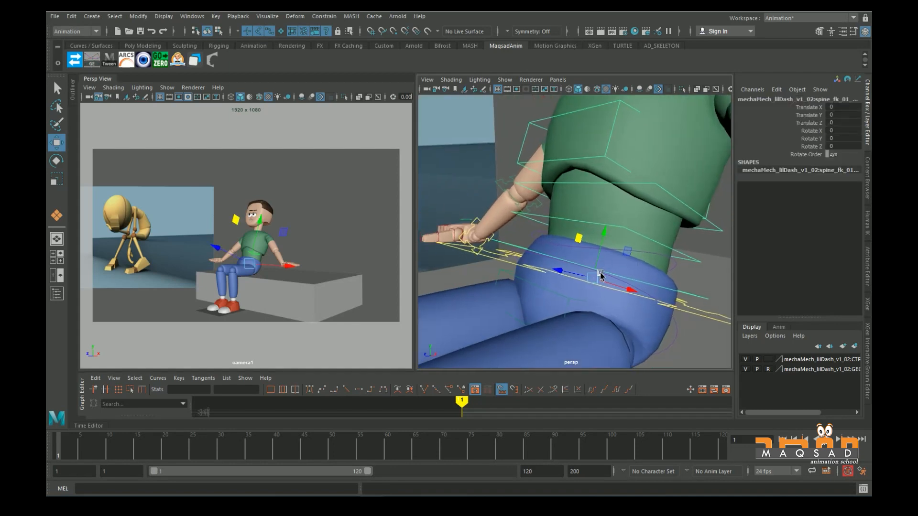
{"action": "left_click_drag", "start_coordinate": [600, 272], "coordinate": [614, 271], "text": "alt"}
{"action": "left_click", "coordinate": [625, 233]}
{"action": "left_click", "coordinate": [644, 183]}
{"action": "key", "text": "e"}
{"action": "scroll", "coordinate": [595, 215], "scroll_direction": "down", "scroll_amount": 5}
{"action": "left_click_drag", "start_coordinate": [584, 244], "coordinate": [556, 239], "text": "alt"}
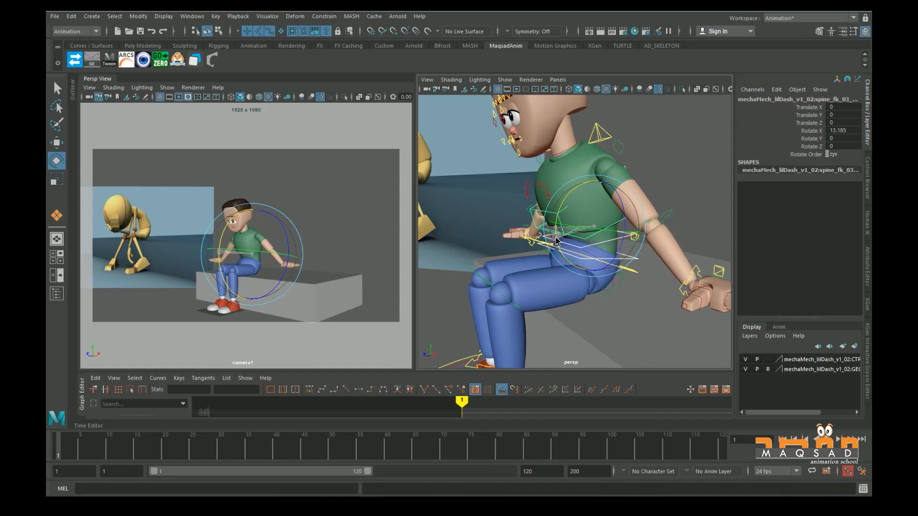
{"action": "left_click_drag", "start_coordinate": [556, 238], "coordinate": [556, 235]}
- Rotate the spine IK tip control at the chest to X 32.56 so the upper body hunches forward
{"action": "left_click", "coordinate": [558, 211]}
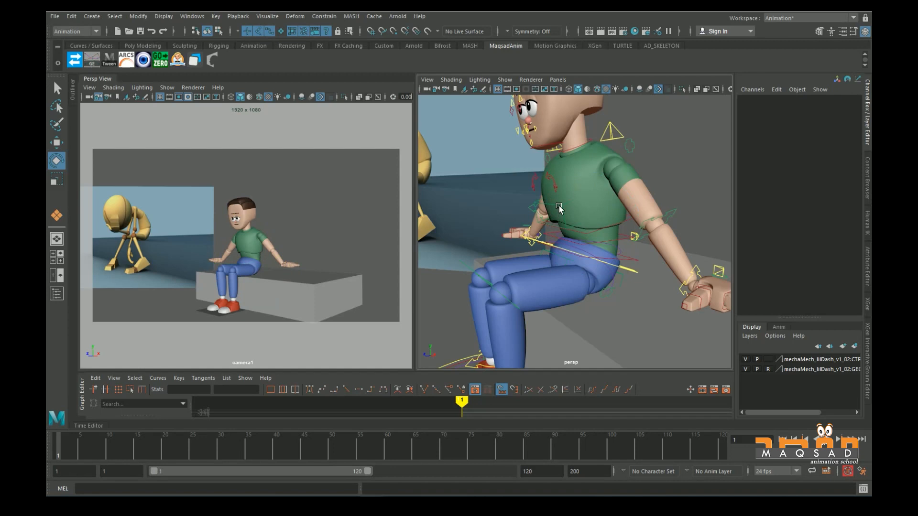
{"action": "left_click", "coordinate": [560, 208]}
{"action": "left_click_drag", "start_coordinate": [543, 199], "coordinate": [425, 244]}
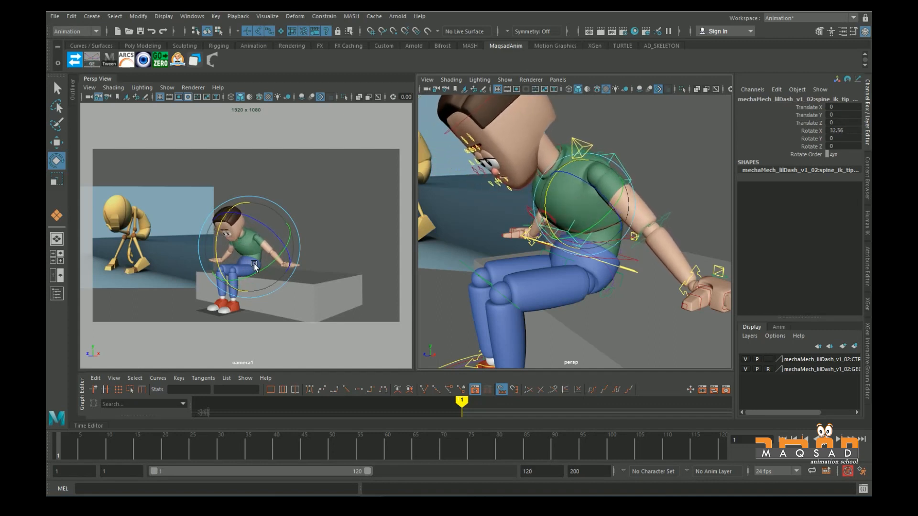
{"action": "left_click", "coordinate": [670, 185]}
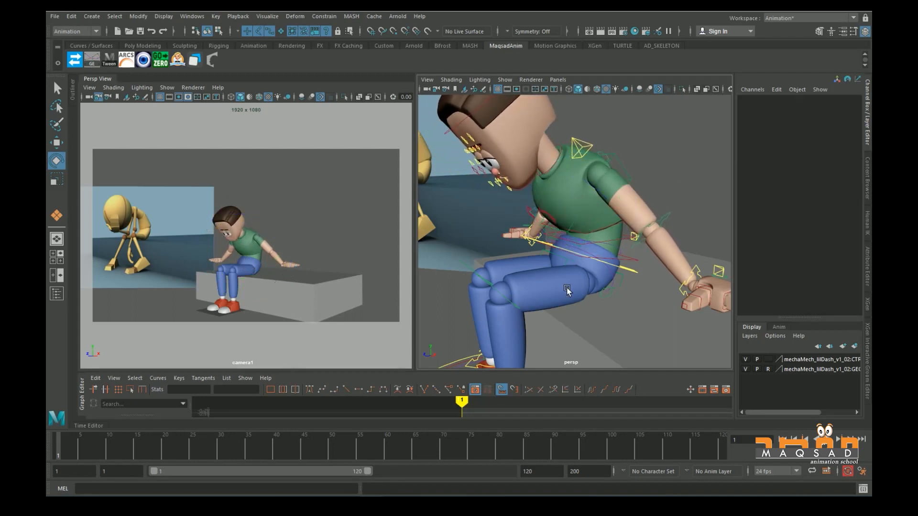
- Refine the chest's spine IK tip control to Translate Y 1.225, Translate Z 0.782 and Rotate X 30.337
{"action": "middle_click_drag", "start_coordinate": [566, 285], "coordinate": [508, 271], "text": "alt"}
{"action": "left_click", "coordinate": [570, 170]}
{"action": "key", "text": "w"}
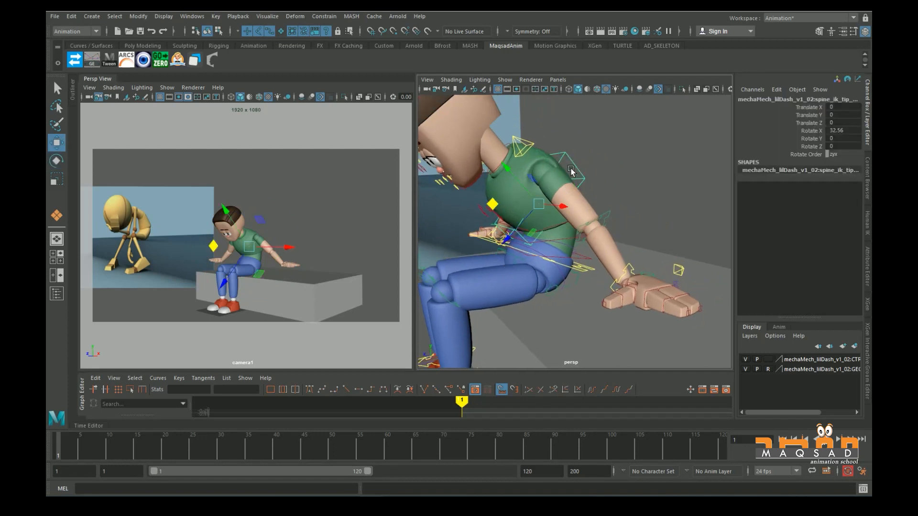
{"action": "mouse_move", "coordinate": [520, 190]}
{"action": "left_mouse_down"}
{"action": "mouse_move", "coordinate": [510, 173]}
{"action": "mouse_move", "coordinate": [520, 177]}
{"action": "left_mouse_up"}
{"action": "middle_click_drag", "start_coordinate": [466, 238], "coordinate": [516, 220], "text": "alt"}
{"action": "key", "text": "e"}
{"action": "left_click_drag", "start_coordinate": [532, 194], "coordinate": [530, 190]}
{"action": "left_click_drag", "start_coordinate": [649, 332], "coordinate": [515, 253], "text": "alt"}
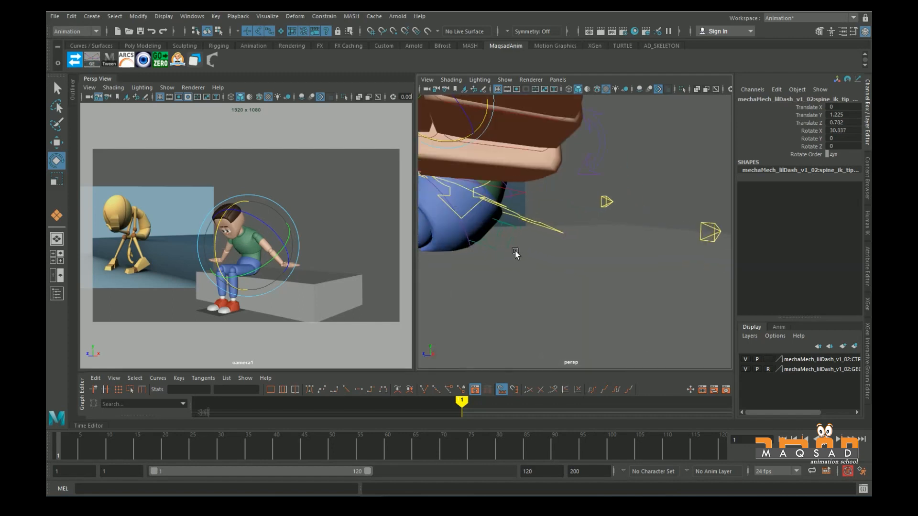
- Select the spine hip control and fine-tune the pelvis under the hunched torso
{"action": "left_click", "coordinate": [466, 231]}
{"action": "key", "text": "w"}
{"action": "left_click_drag", "start_coordinate": [447, 244], "coordinate": [575, 265], "text": "alt"}
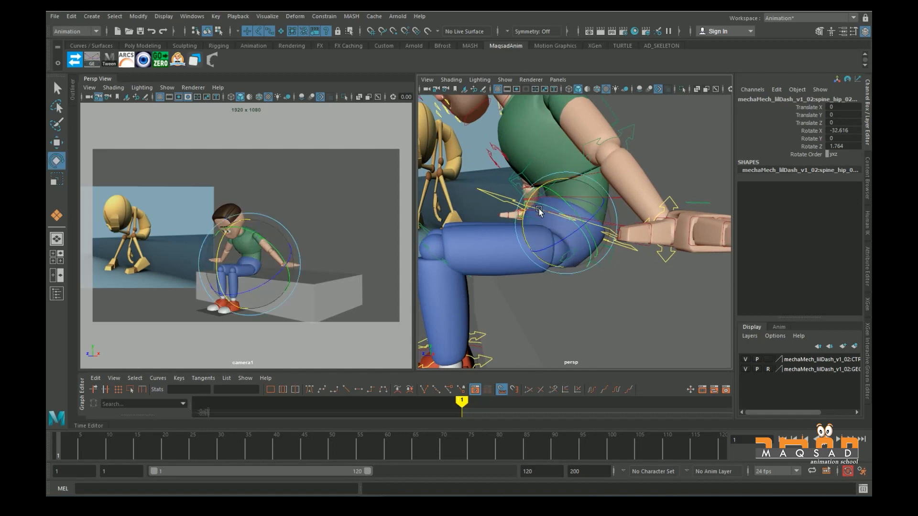
{"action": "key", "text": "w"}
{"action": "left_click_drag", "start_coordinate": [558, 201], "coordinate": [516, 213]}
{"action": "key", "text": "e"}
{"action": "key", "text": "w"}
{"action": "key", "text": "e"}
{"action": "key", "text": "bracketleft"}
{"action": "left_click", "coordinate": [661, 158]}
- Rotate the head and neck forward so the face points down toward the lap like the reference
{"action": "scroll", "coordinate": [597, 230], "scroll_direction": "up", "scroll_amount": 5}
{"action": "left_click", "coordinate": [592, 211]}
{"action": "middle_click_drag", "start_coordinate": [515, 212], "coordinate": [522, 250], "text": "alt"}
{"action": "right_click_drag", "start_coordinate": [521, 250], "coordinate": [647, 208], "text": "alt"}
{"action": "left_click", "coordinate": [647, 209]}
{"action": "left_click", "coordinate": [523, 233]}
{"action": "right_click_drag", "start_coordinate": [522, 234], "coordinate": [492, 239], "text": "alt"}
{"action": "middle_click_drag", "start_coordinate": [493, 239], "coordinate": [552, 242], "text": "alt"}
{"action": "left_click_drag", "start_coordinate": [551, 242], "coordinate": [536, 292]}
{"action": "left_click", "coordinate": [451, 215]}
{"action": "middle_click_drag", "start_coordinate": [478, 271], "coordinate": [535, 245], "text": "alt"}
{"action": "left_click_drag", "start_coordinate": [566, 226], "coordinate": [568, 233]}
{"action": "left_click", "coordinate": [368, 277]}
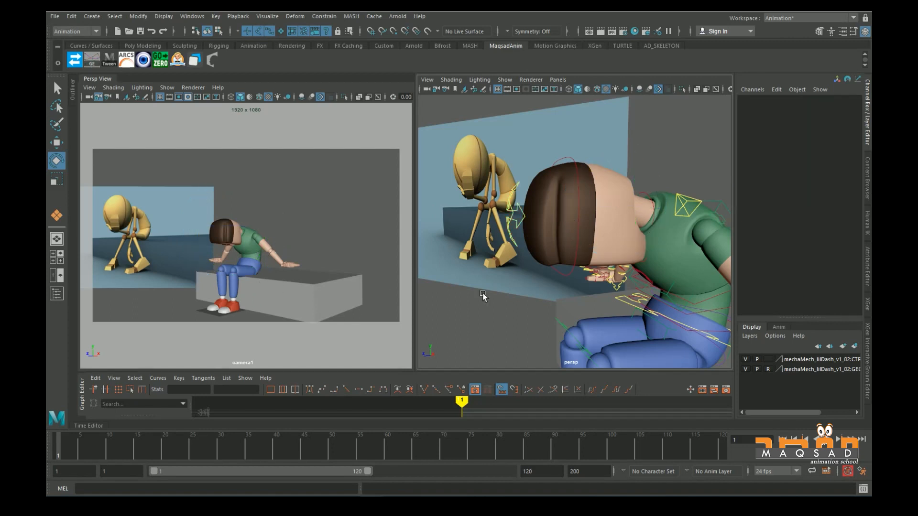
- Spread the feet by moving the left ankle control to Translate X 10.814 and the right to -7.808
{"action": "scroll", "coordinate": [483, 296], "scroll_direction": "down", "scroll_amount": 5}
{"action": "left_click_drag", "start_coordinate": [539, 281], "coordinate": [707, 212], "text": "alt"}
{"action": "scroll", "coordinate": [543, 268], "scroll_direction": "up", "scroll_amount": 6}
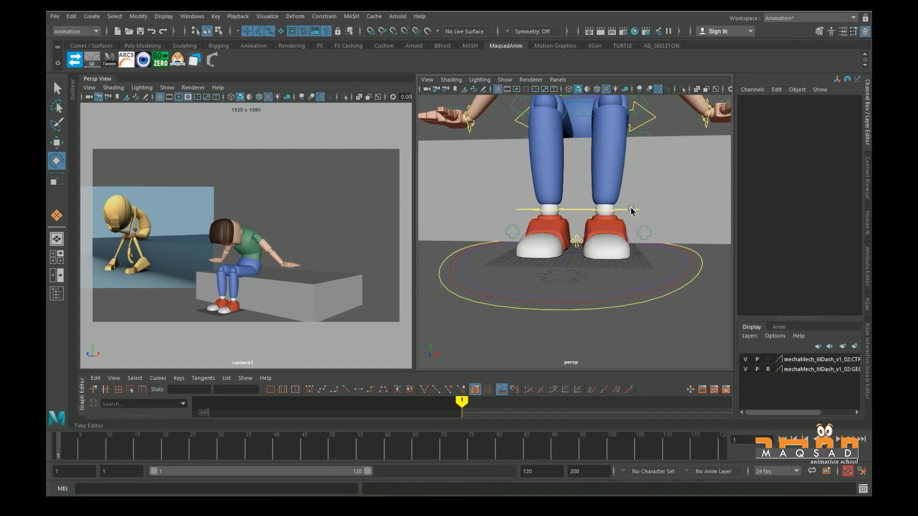
{"action": "left_click", "coordinate": [630, 208]}
{"action": "key", "text": "w"}
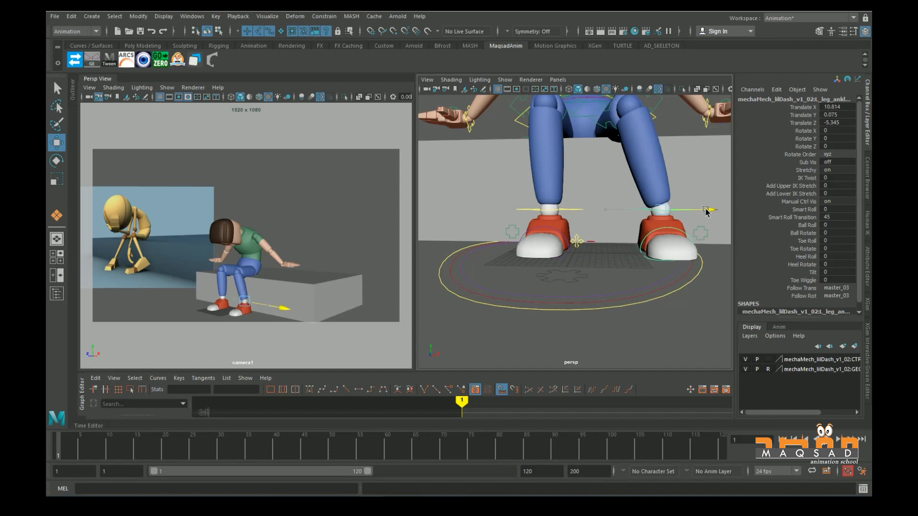
{"action": "left_click", "coordinate": [543, 210]}
{"action": "left_click_drag", "start_coordinate": [595, 210], "coordinate": [578, 228]}
- Turn the feet inward by rotating the right ankle control to Y 20.849 and the left to Y -19.522
{"action": "left_click", "coordinate": [661, 210]}
{"action": "key", "text": "e"}
{"action": "key", "text": "f"}
{"action": "left_click", "coordinate": [489, 224]}
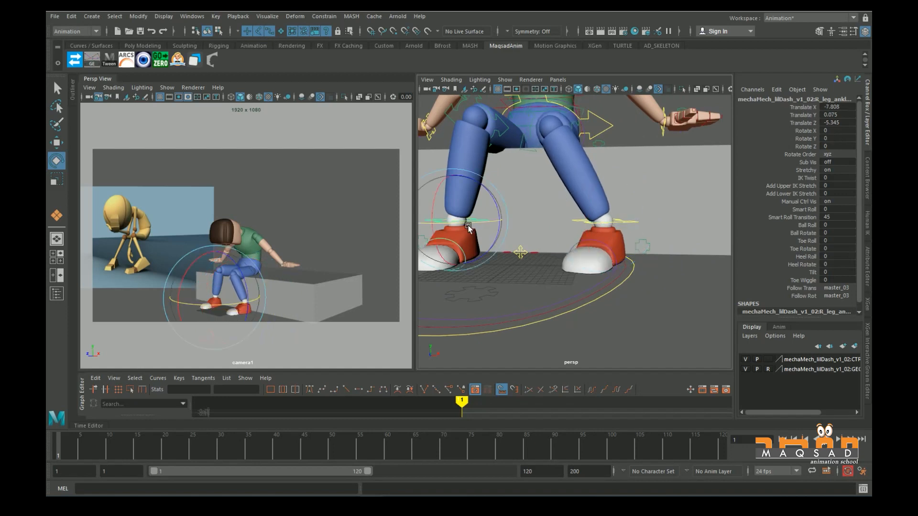
{"action": "left_click_drag", "start_coordinate": [489, 224], "coordinate": [485, 226]}
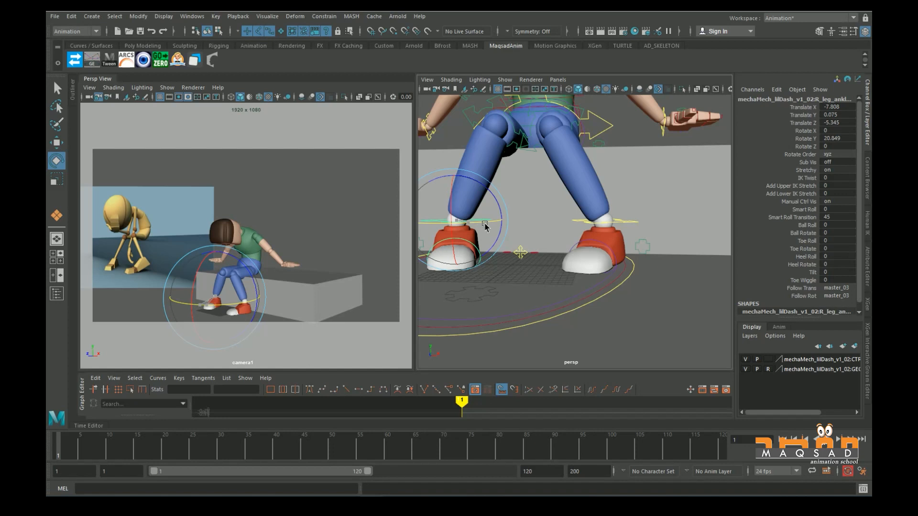
{"action": "left_click", "coordinate": [581, 236]}
{"action": "left_click", "coordinate": [621, 223]}
{"action": "left_click_drag", "start_coordinate": [641, 259], "coordinate": [595, 266], "text": "alt"}
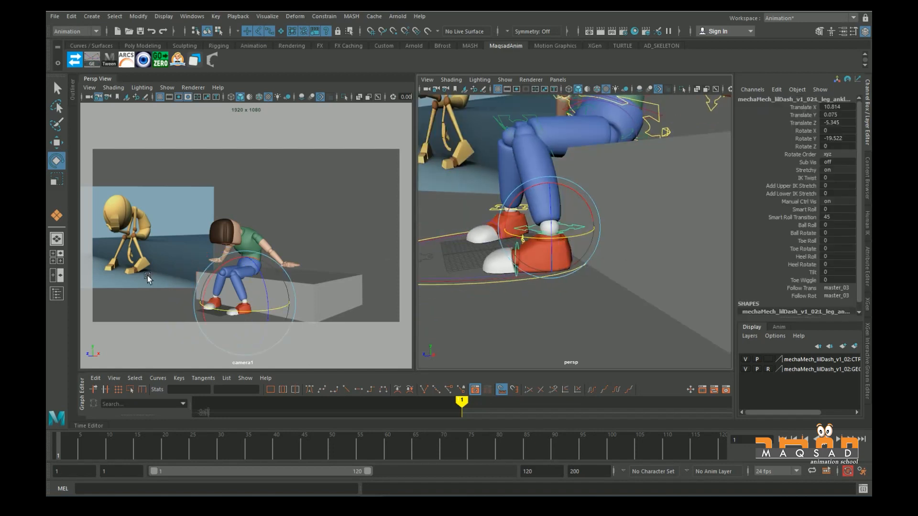
- Increase Ball Roll on the left ankle control to lift that heel off the ground
{"action": "scroll", "coordinate": [845, 236], "scroll_direction": "down", "scroll_amount": 1}
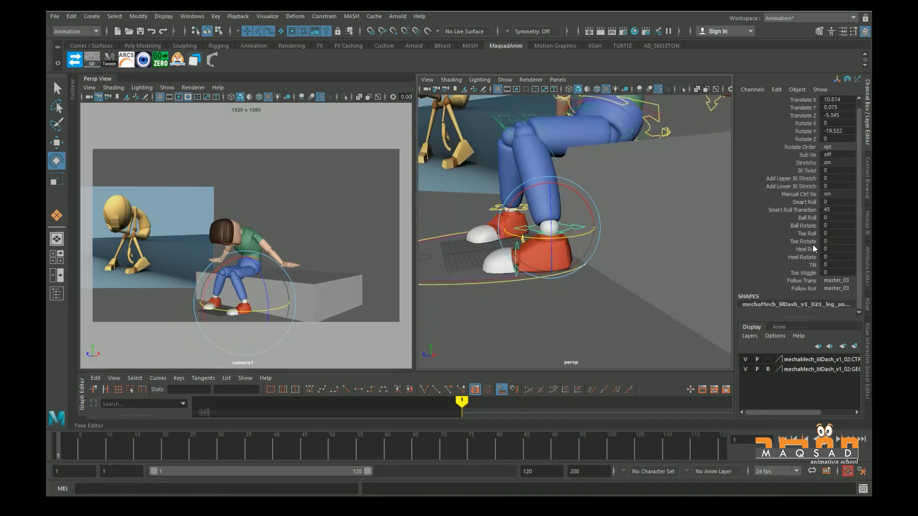
{"action": "left_click", "coordinate": [808, 217]}
{"action": "middle_click_drag", "start_coordinate": [660, 261], "coordinate": [754, 260]}
- Reselect the spine COG control at the hips, hide manipulators in the camera1 view, and undo the last small COG move
{"action": "left_click_drag", "start_coordinate": [630, 242], "coordinate": [575, 254], "text": "alt"}
{"action": "middle_click_drag", "start_coordinate": [577, 251], "coordinate": [580, 313], "text": "alt"}
{"action": "left_click_drag", "start_coordinate": [581, 313], "coordinate": [558, 192], "text": "alt"}
{"action": "scroll", "coordinate": [480, 286], "scroll_direction": "up", "scroll_amount": 3}
{"action": "left_click", "coordinate": [609, 241]}
{"action": "key", "text": "w"}
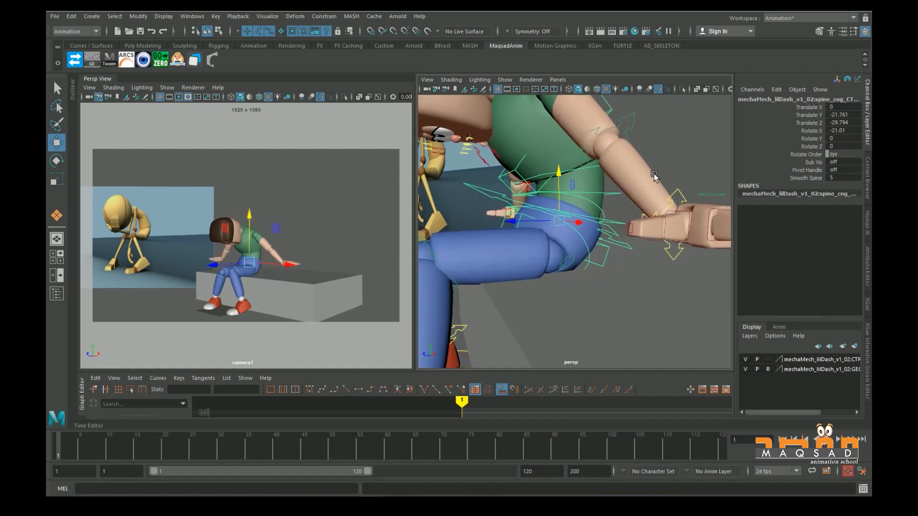
{"action": "left_click", "coordinate": [451, 207]}
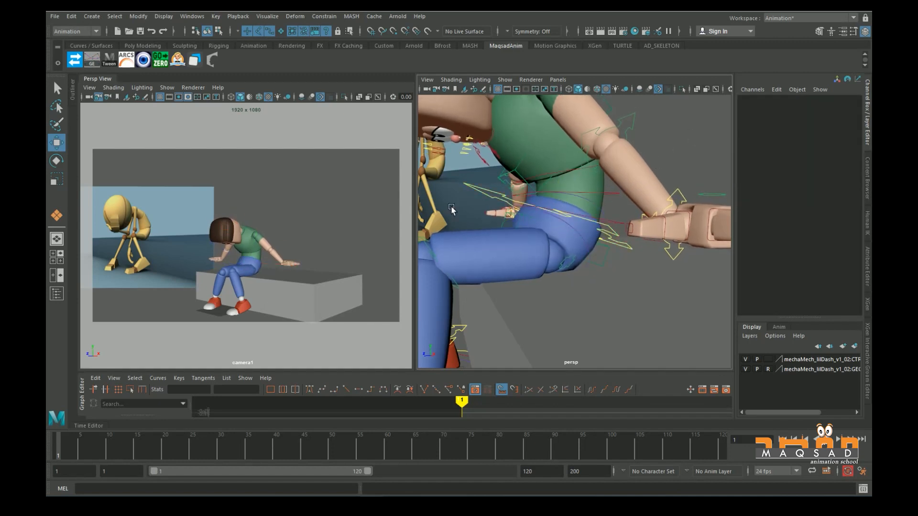
{"action": "left_click", "coordinate": [567, 220]}
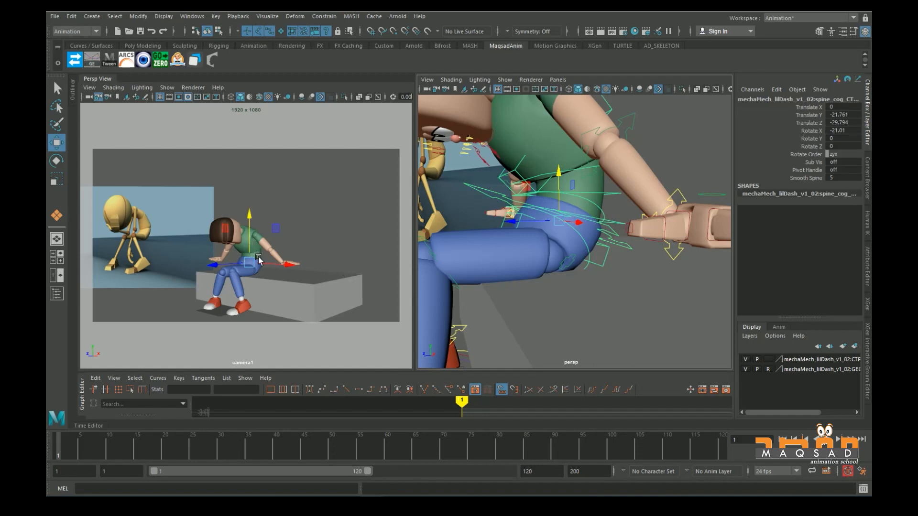
{"action": "left_click", "coordinate": [165, 88]}
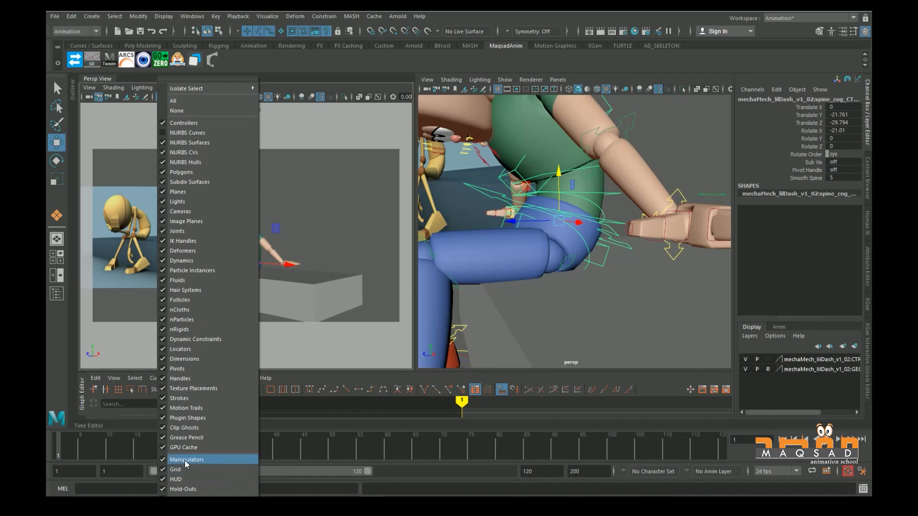
{"action": "left_click", "coordinate": [170, 459]}
{"action": "key", "text": "ctrl+z"}
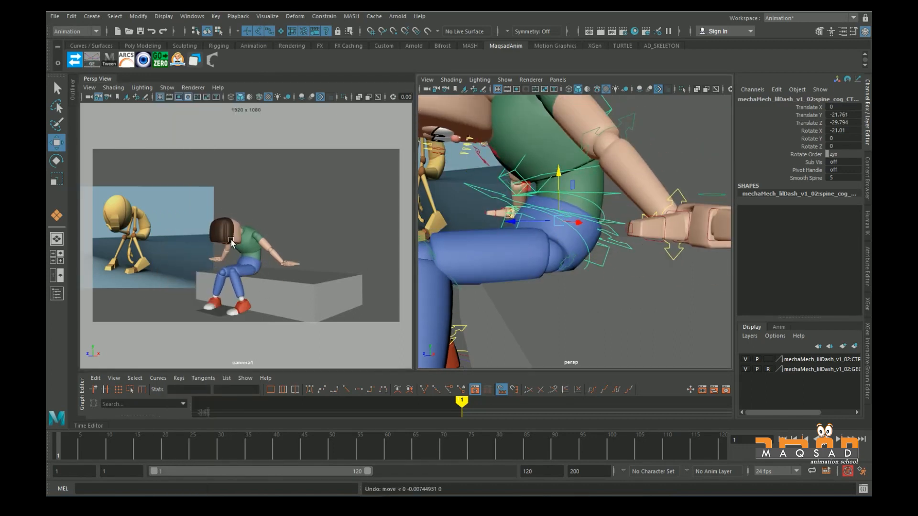
{"action": "left_click", "coordinate": [701, 147]}
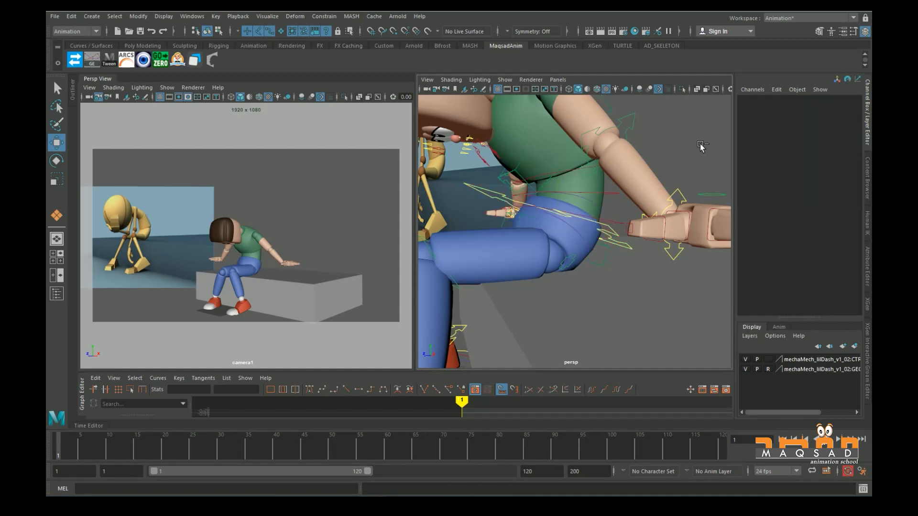
- Select the head control and adjust its tilt toward the reference pose
{"action": "middle_click_drag", "start_coordinate": [571, 171], "coordinate": [583, 259], "text": "alt"}
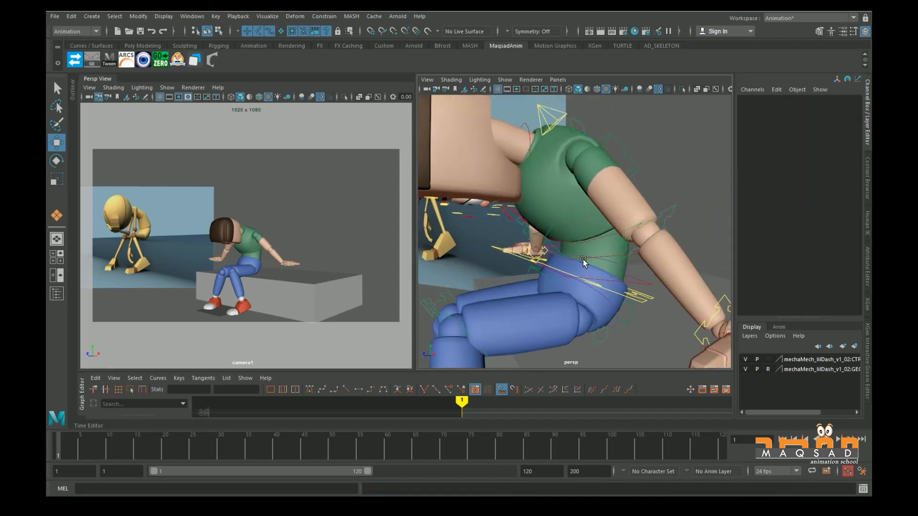
{"action": "scroll", "coordinate": [583, 259], "scroll_direction": "down", "scroll_amount": 3}
{"action": "left_click_drag", "start_coordinate": [600, 286], "coordinate": [550, 301], "text": "alt"}
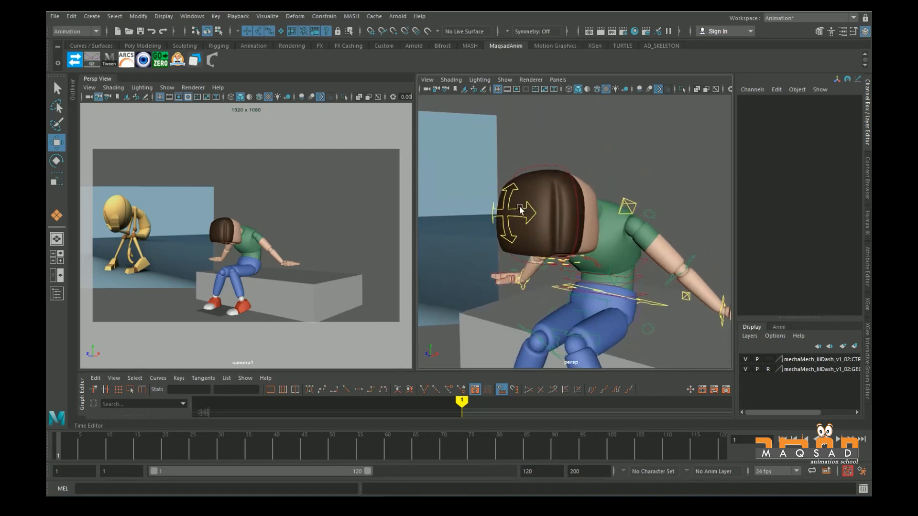
{"action": "key", "text": "e"}
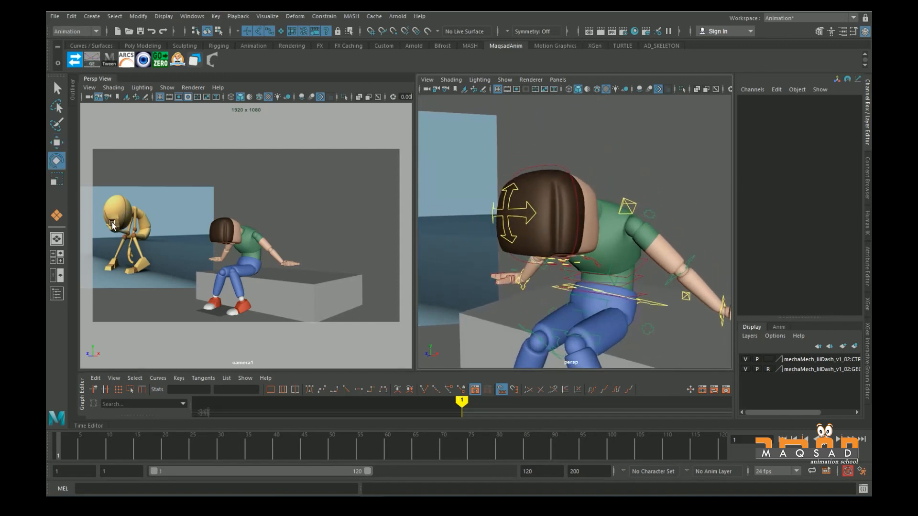
{"action": "left_click", "coordinate": [516, 210]}
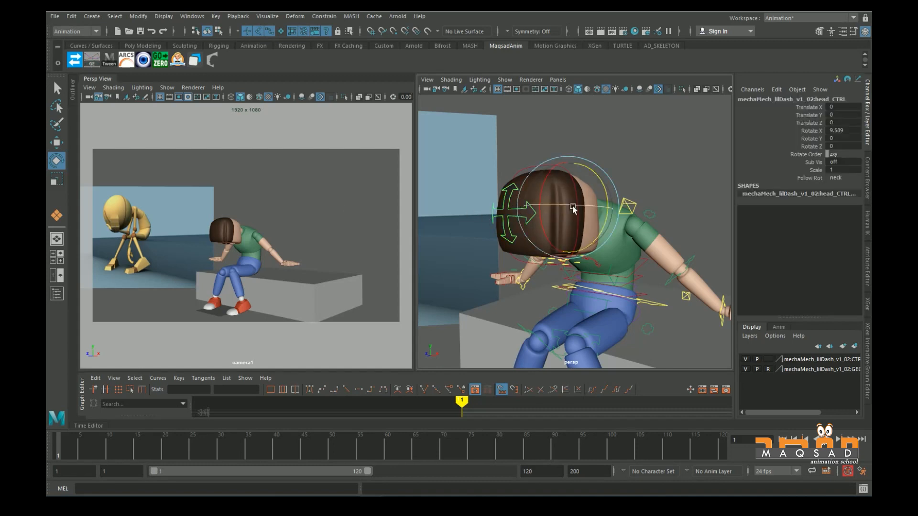
{"action": "left_click_drag", "start_coordinate": [605, 192], "coordinate": [603, 189]}
{"action": "middle_click_drag", "start_coordinate": [669, 239], "coordinate": [603, 194], "text": "alt"}
{"action": "left_click", "coordinate": [637, 170]}
- Move the left wrist control from the outstretched position inward and down between the knees
{"action": "left_click_drag", "start_coordinate": [566, 253], "coordinate": [552, 232], "text": "alt"}
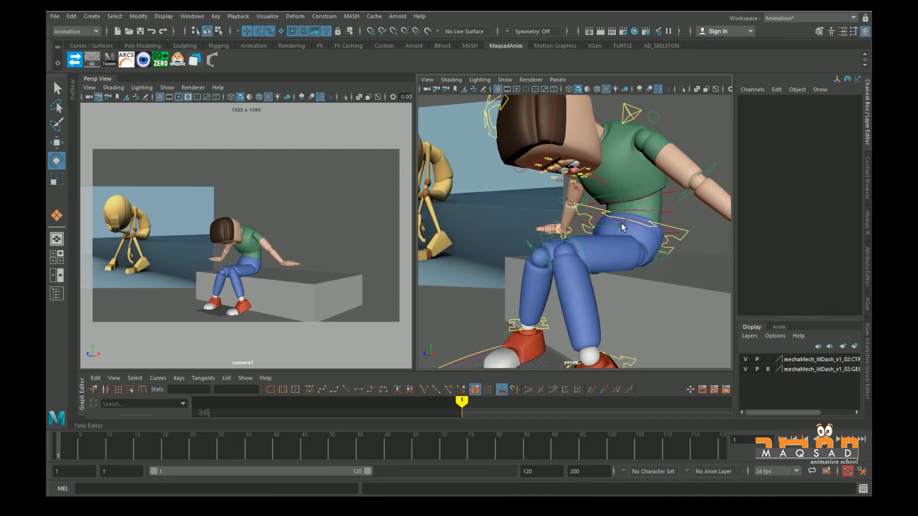
{"action": "left_click_drag", "start_coordinate": [605, 228], "coordinate": [582, 231], "text": "alt"}
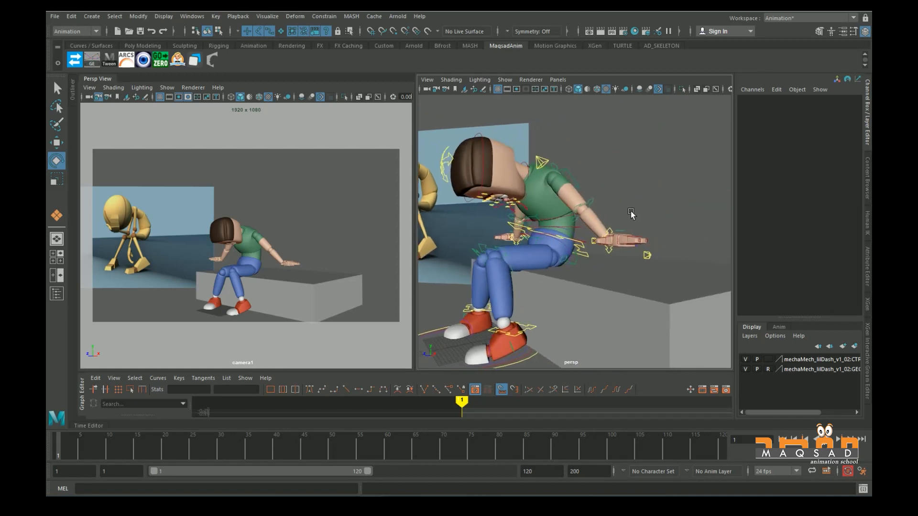
{"action": "right_click_drag", "start_coordinate": [543, 240], "coordinate": [596, 249], "text": "alt"}
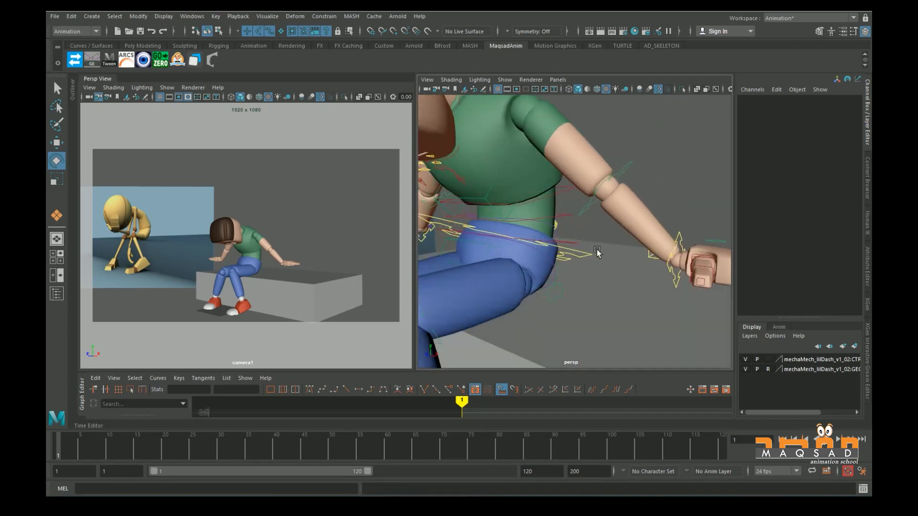
{"action": "left_click", "coordinate": [672, 241]}
{"action": "key", "text": "w"}
{"action": "right_click_drag", "start_coordinate": [673, 254], "coordinate": [608, 275], "text": "alt"}
{"action": "left_click_drag", "start_coordinate": [640, 209], "coordinate": [533, 248]}
{"action": "left_click_drag", "start_coordinate": [529, 244], "coordinate": [539, 298]}
- Rotate the left wrist control to Y -18.803, Z -86.568 and reposition it at Translate -30.217, -4.807, 23.663
{"action": "key", "text": "e"}
{"action": "left_click_drag", "start_coordinate": [498, 232], "coordinate": [517, 216]}
{"action": "key", "text": "w"}
{"action": "left_click_drag", "start_coordinate": [521, 265], "coordinate": [495, 262]}
{"action": "left_click_drag", "start_coordinate": [496, 262], "coordinate": [563, 235], "text": "alt"}
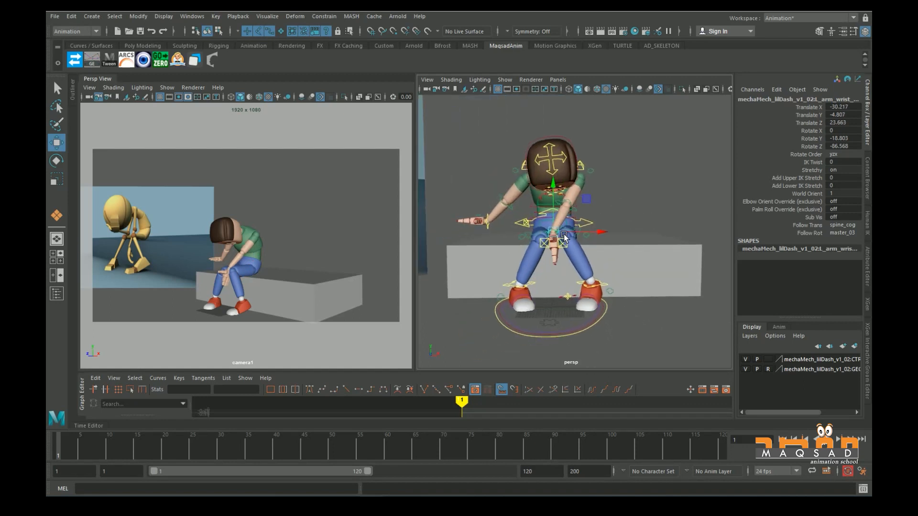
- Rotate the left clavicle base control to Y -38.593 to bring the shoulder forward
{"action": "scroll", "coordinate": [564, 235], "scroll_direction": "up", "scroll_amount": 6}
{"action": "middle_click_drag", "start_coordinate": [547, 246], "coordinate": [581, 238], "text": "alt"}
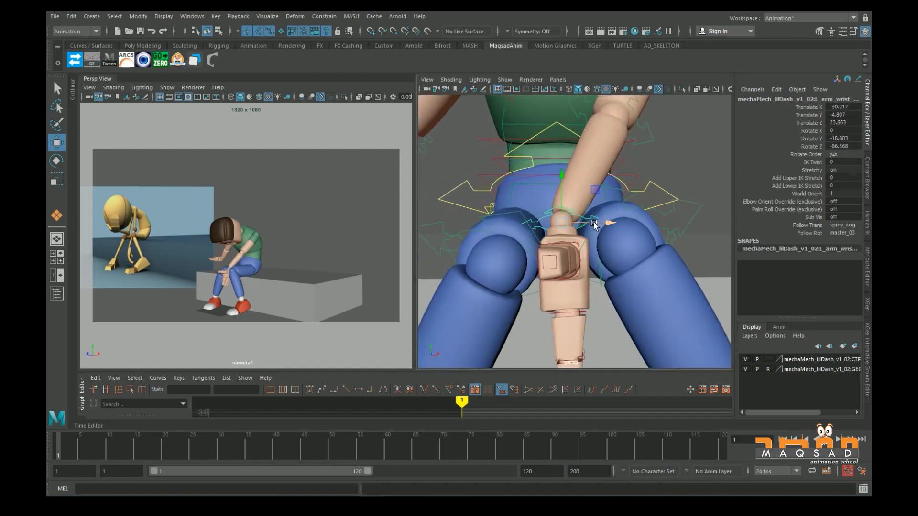
{"action": "scroll", "coordinate": [594, 224], "scroll_direction": "down", "scroll_amount": 5}
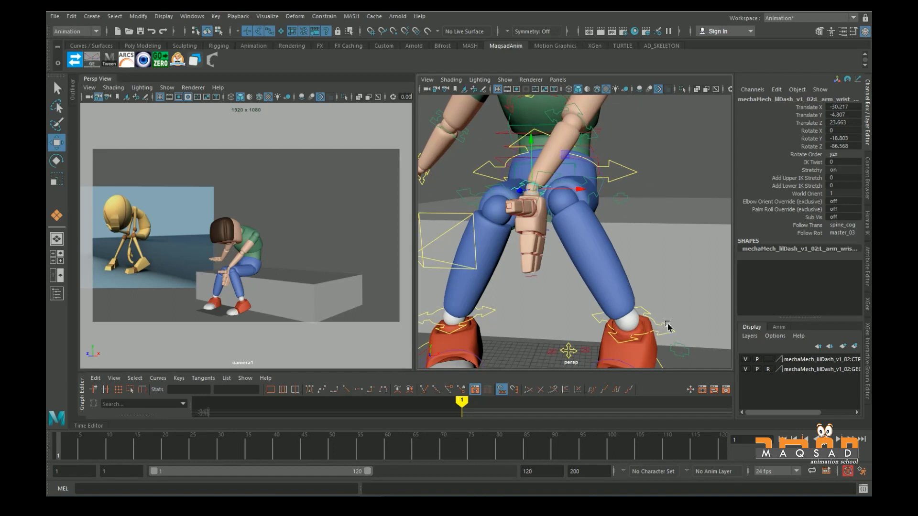
{"action": "left_click", "coordinate": [668, 327]}
{"action": "scroll", "coordinate": [606, 274], "scroll_direction": "down", "scroll_amount": 5}
{"action": "left_click", "coordinate": [629, 190]}
{"action": "scroll", "coordinate": [583, 186], "scroll_direction": "up", "scroll_amount": 5}
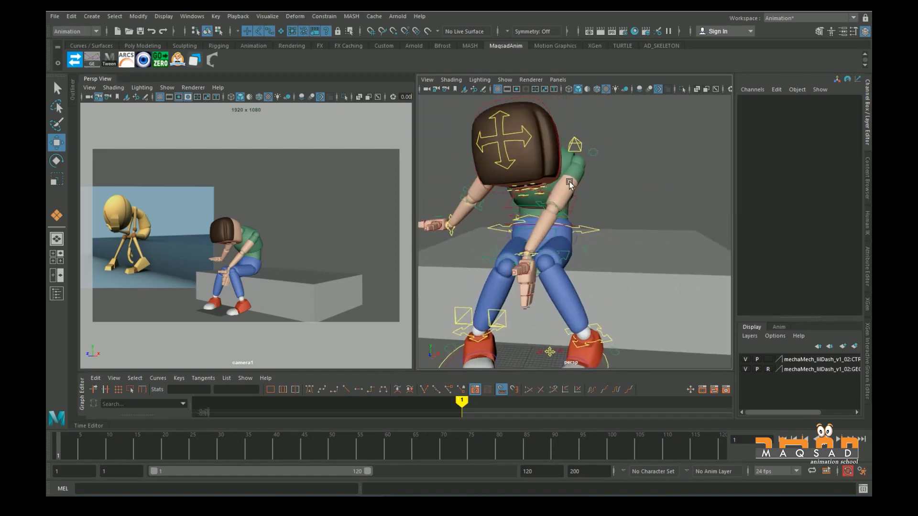
{"action": "scroll", "coordinate": [520, 168], "scroll_direction": "up", "scroll_amount": 8}
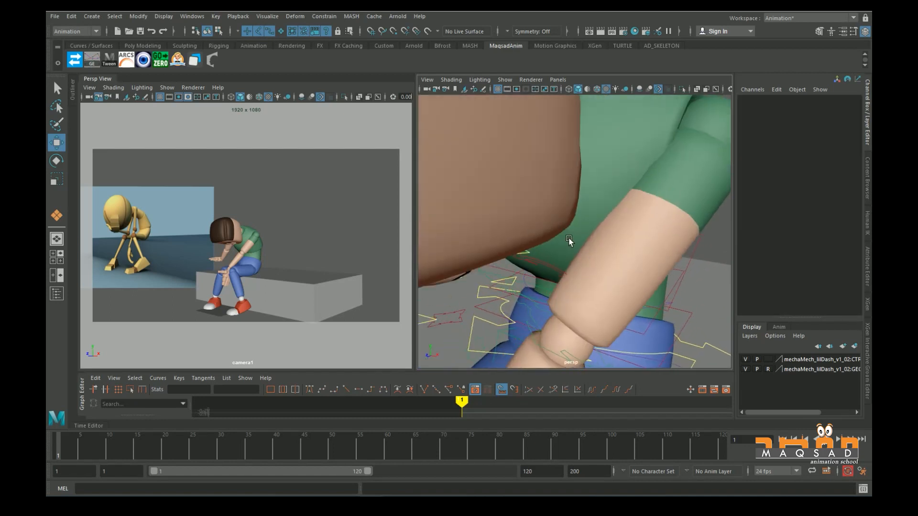
{"action": "left_click_drag", "start_coordinate": [565, 206], "coordinate": [595, 179], "text": "alt"}
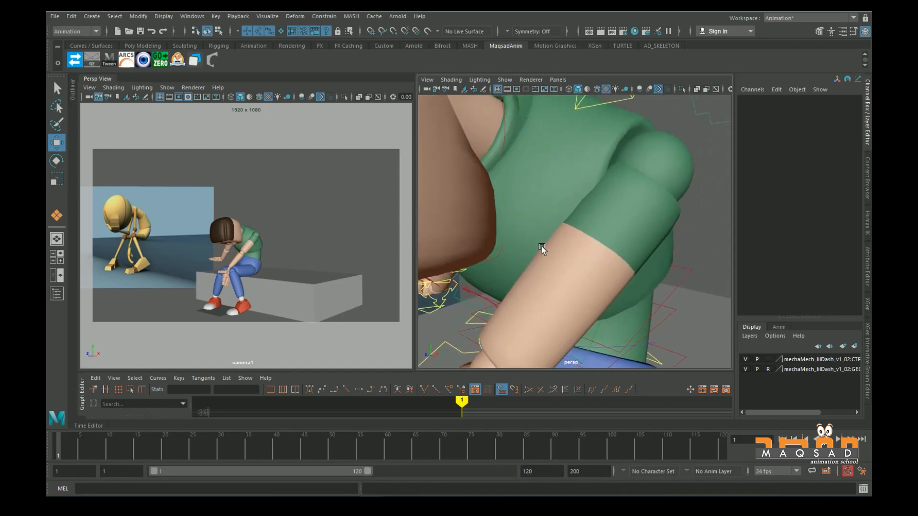
{"action": "left_click", "coordinate": [491, 298]}
{"action": "key", "text": "e"}
{"action": "left_click", "coordinate": [476, 295]}
{"action": "left_click_drag", "start_coordinate": [509, 282], "coordinate": [540, 236], "text": "alt"}
{"action": "left_click_drag", "start_coordinate": [548, 189], "coordinate": [530, 220]}
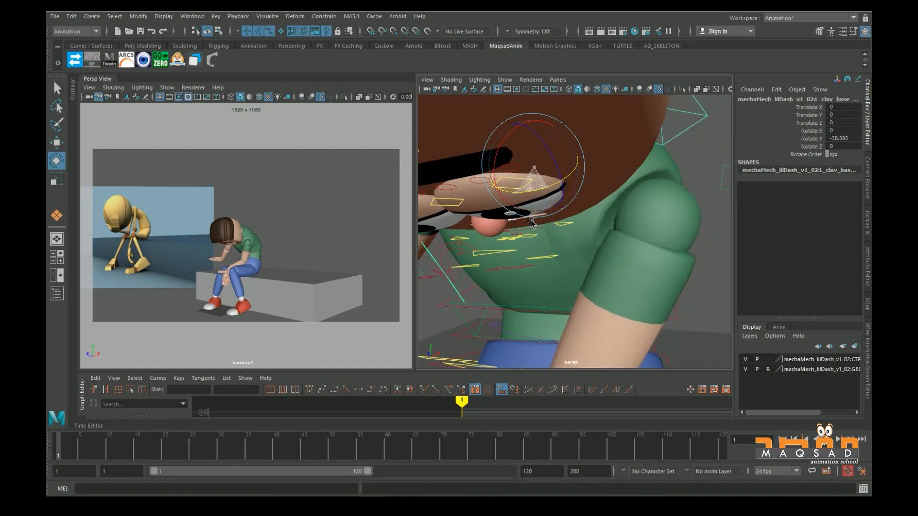
- Reposition the left wrist control so the hand hangs lower between the thighs
{"action": "right_click_drag", "start_coordinate": [531, 219], "coordinate": [494, 278], "text": "alt"}
{"action": "middle_click_drag", "start_coordinate": [548, 288], "coordinate": [550, 228], "text": "alt"}
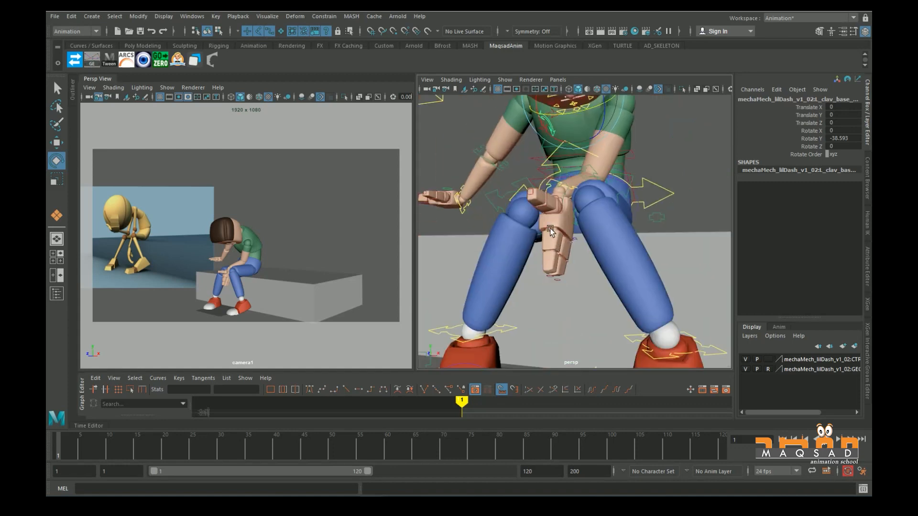
{"action": "left_click_drag", "start_coordinate": [563, 176], "coordinate": [545, 196], "text": "alt"}
{"action": "left_click", "coordinate": [522, 230]}
{"action": "key", "text": "w"}
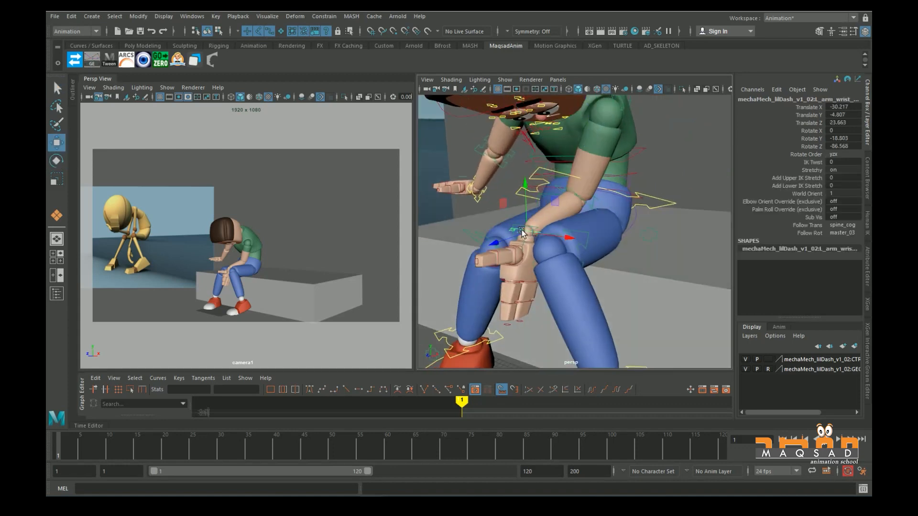
{"action": "left_click_drag", "start_coordinate": [524, 213], "coordinate": [485, 206]}
{"action": "left_click_drag", "start_coordinate": [528, 246], "coordinate": [623, 191]}
{"action": "left_click", "coordinate": [532, 246]}
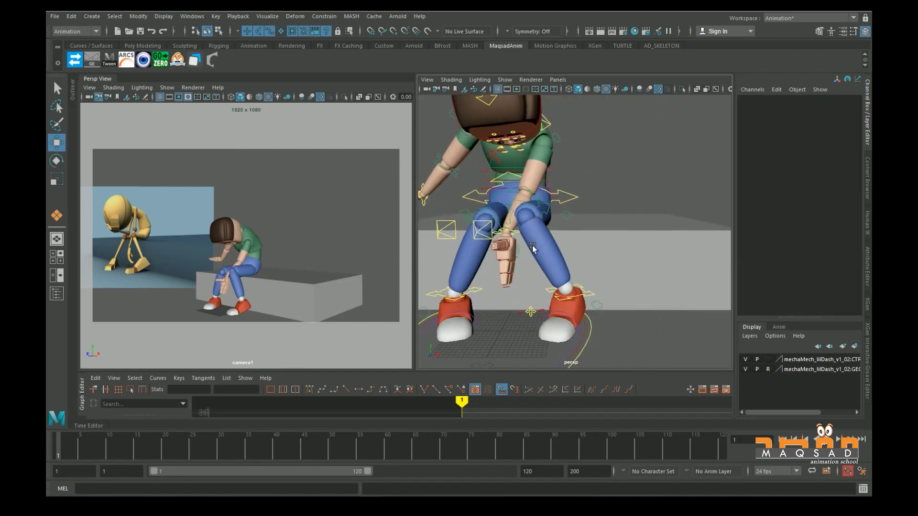
- Spread the left leg by moving the left knee control to Translate X 7.933 and the left ankle control to Translate X 15.059
{"action": "left_click", "coordinate": [485, 232]}
{"action": "left_click_drag", "start_coordinate": [509, 227], "coordinate": [569, 240]}
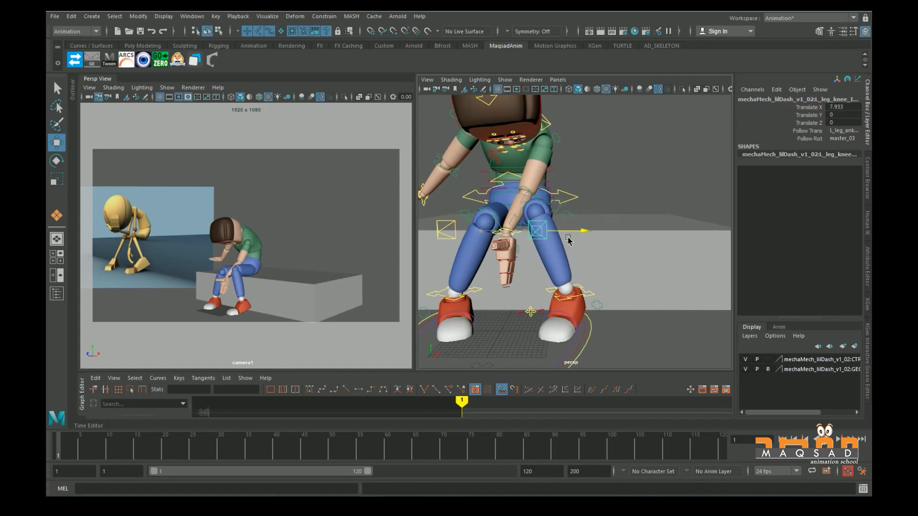
{"action": "left_click", "coordinate": [593, 291]}
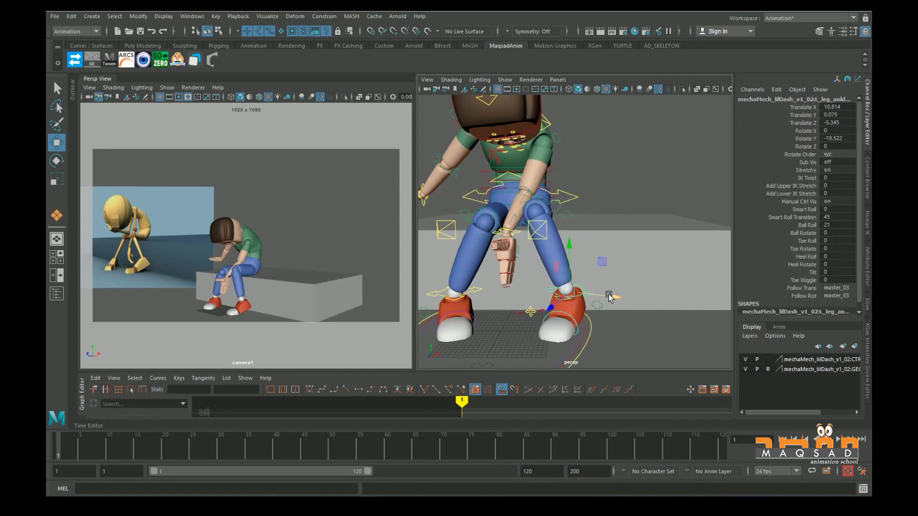
{"action": "right_click", "coordinate": [591, 295]}
{"action": "left_click_drag", "start_coordinate": [592, 294], "coordinate": [609, 289]}
{"action": "left_click_drag", "start_coordinate": [604, 287], "coordinate": [583, 278], "text": "alt"}
- Move the left wrist control to Translate -27.829, -10.396, 25.478 and turn it to Rotate X 61.487, Y -79.796
{"action": "scroll", "coordinate": [555, 270], "scroll_direction": "up", "scroll_amount": 6}
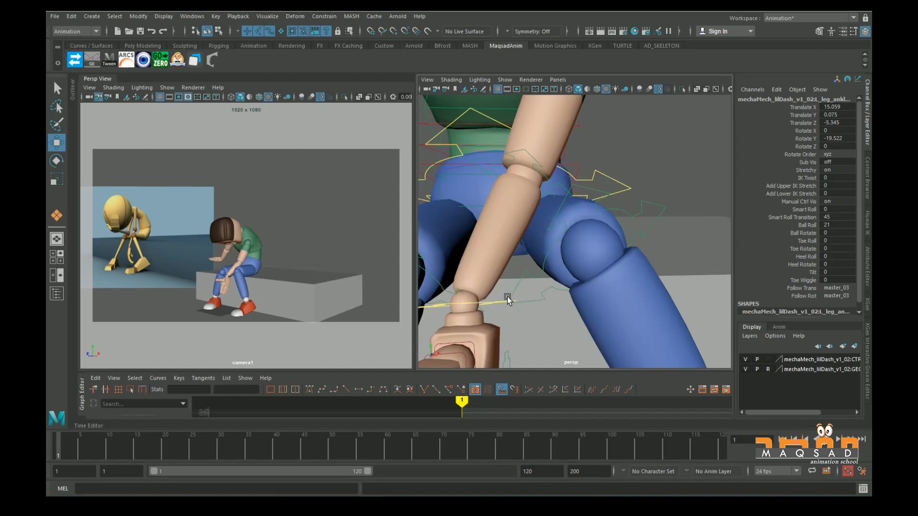
{"action": "left_click", "coordinate": [507, 297]}
{"action": "mouse_move", "coordinate": [506, 297]}
{"action": "left_mouse_down"}
{"action": "mouse_move", "coordinate": [537, 301]}
{"action": "mouse_move", "coordinate": [480, 294]}
{"action": "mouse_move", "coordinate": [506, 296]}
{"action": "left_mouse_up"}
{"action": "key", "text": "e"}
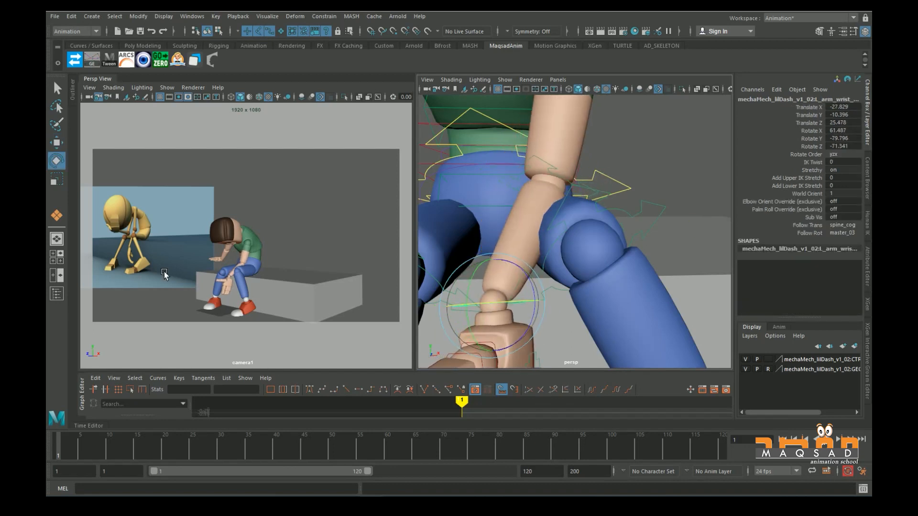
{"action": "scroll", "coordinate": [566, 291], "scroll_direction": "down", "scroll_amount": 6}
{"action": "left_click_drag", "start_coordinate": [579, 272], "coordinate": [616, 201]}
{"action": "key", "text": "ctrl+z"}
{"action": "key", "text": "ctrl+z"}
{"action": "middle_click_drag", "start_coordinate": [621, 203], "coordinate": [517, 222], "text": "alt"}
{"action": "right_click_drag", "start_coordinate": [482, 210], "coordinate": [541, 208], "text": "alt"}
{"action": "key", "text": "ctrl+z"}
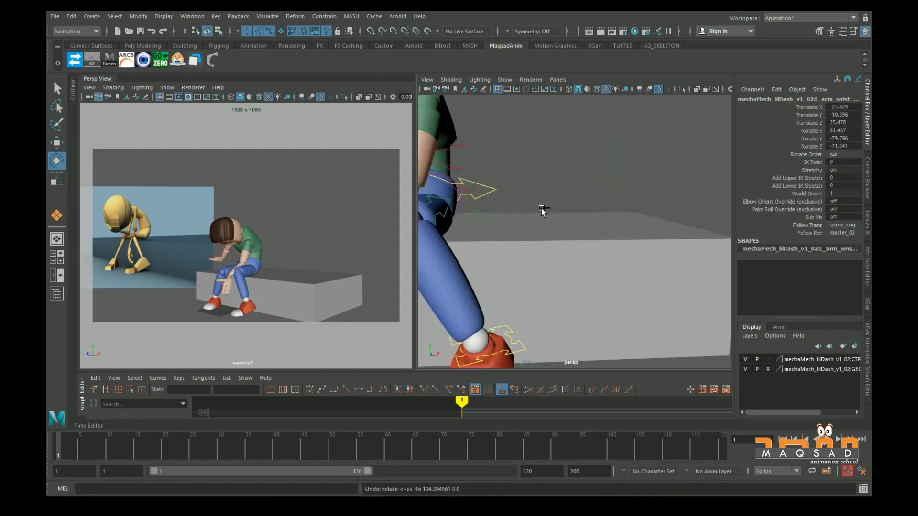
{"action": "key", "text": "bracketleft"}
{"action": "left_click_drag", "start_coordinate": [596, 267], "coordinate": [550, 242], "text": "alt"}
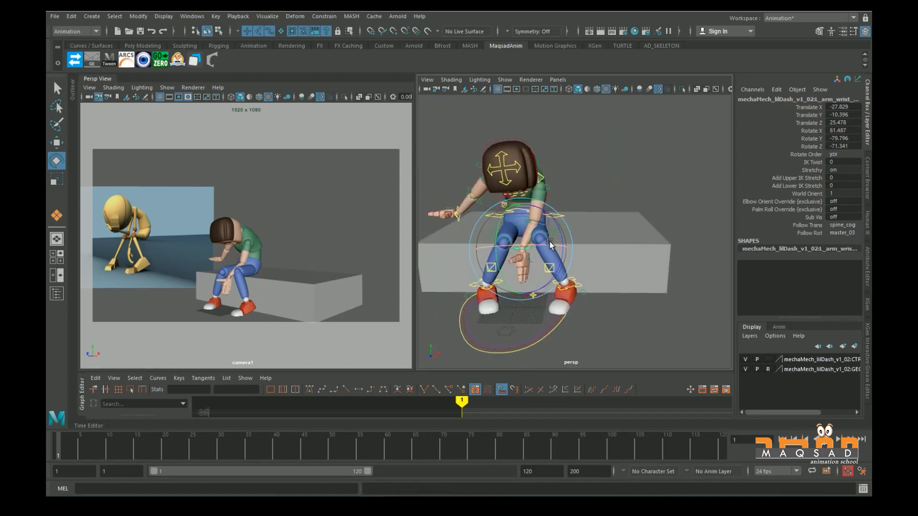
- Set both Follow Trans and Follow Rot of the left elbow IK control to master_03
{"action": "left_click", "coordinate": [594, 224]}
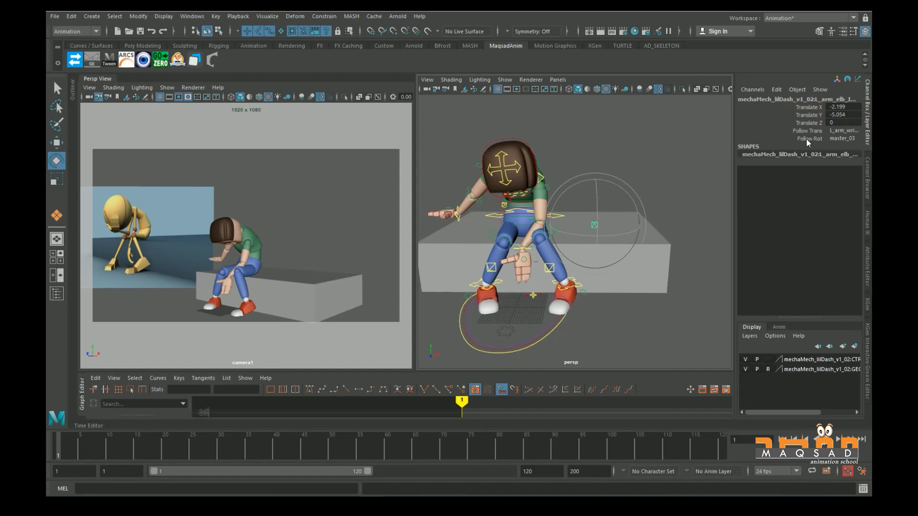
{"action": "left_click", "coordinate": [844, 139]}
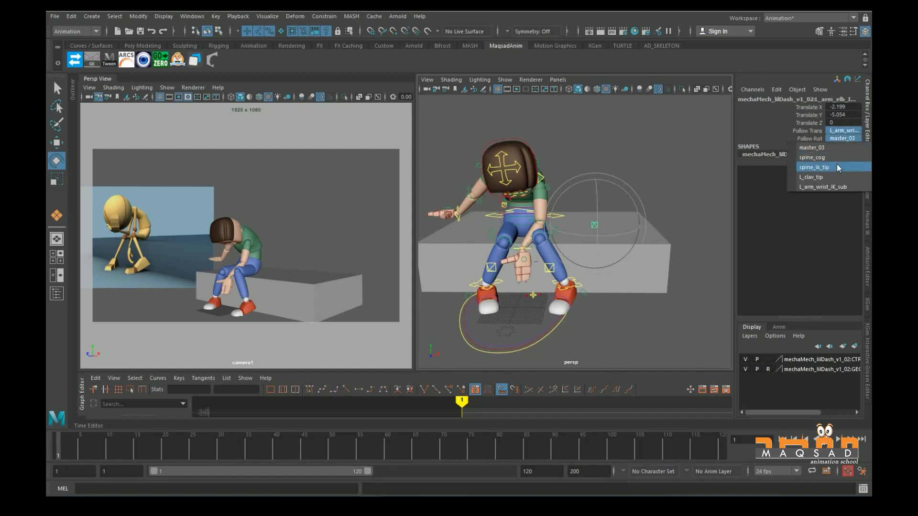
{"action": "left_click", "coordinate": [833, 149]}
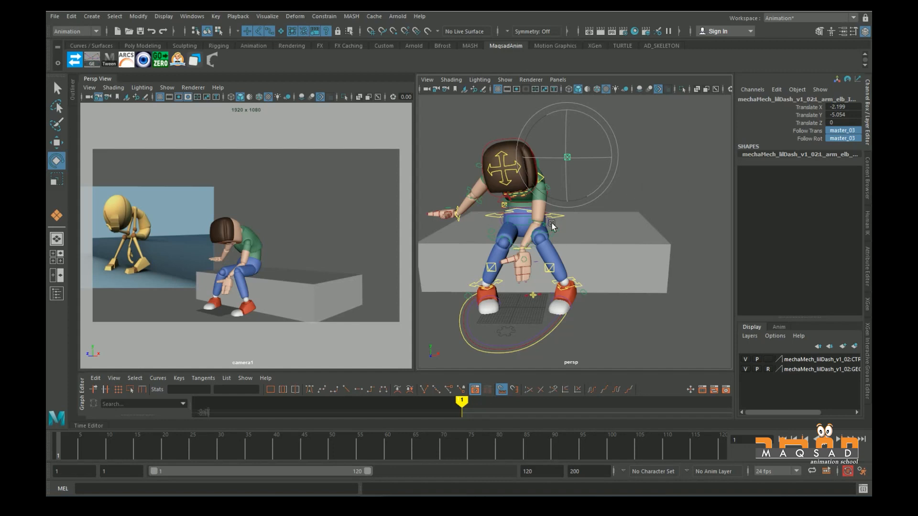
{"action": "scroll", "coordinate": [552, 224], "scroll_direction": "up", "scroll_amount": 5}
{"action": "left_click", "coordinate": [456, 275]}
{"action": "scroll", "coordinate": [456, 274], "scroll_direction": "down", "scroll_amount": 3}
{"action": "key", "text": "w"}
{"action": "left_click_drag", "start_coordinate": [519, 229], "coordinate": [531, 203]}
{"action": "key", "text": "ctrl+z"}
- Move the left elbow IK control to Translate X 0.435, Y -29.154, Z 15.303
{"action": "left_click", "coordinate": [564, 120]}
{"action": "key", "text": "f"}
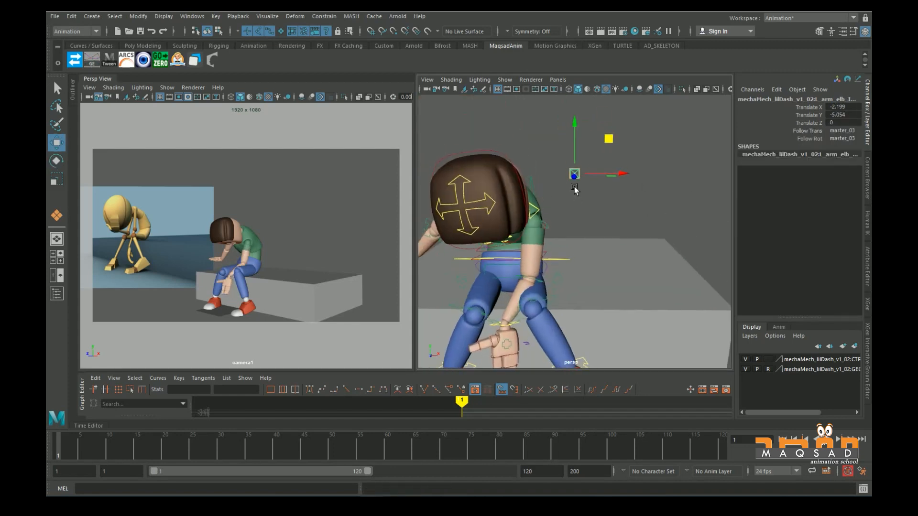
{"action": "left_click_drag", "start_coordinate": [582, 222], "coordinate": [579, 258], "text": "alt"}
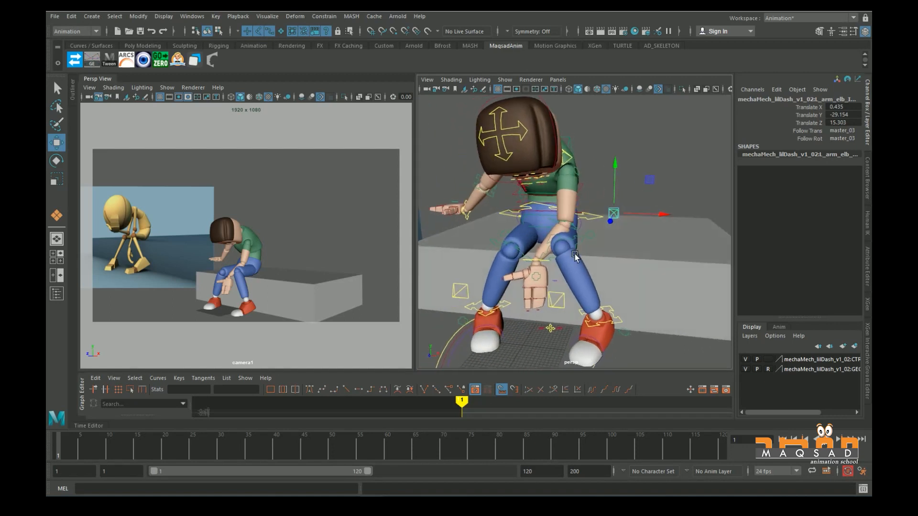
- Rotate the left wrist control and shift it slightly to refine how the hand hangs between the knees
{"action": "scroll", "coordinate": [549, 284], "scroll_direction": "up", "scroll_amount": 4}
{"action": "left_click", "coordinate": [541, 290]}
{"action": "left_click_drag", "start_coordinate": [541, 290], "coordinate": [484, 258], "text": "alt"}
{"action": "left_click", "coordinate": [542, 258]}
{"action": "key", "text": "e"}
{"action": "left_click_drag", "start_coordinate": [544, 256], "coordinate": [499, 240]}
{"action": "key", "text": "w"}
{"action": "middle_click_drag", "start_coordinate": [466, 216], "coordinate": [469, 221]}
{"action": "left_click_drag", "start_coordinate": [483, 251], "coordinate": [571, 301], "text": "alt"}
{"action": "left_click", "coordinate": [571, 300]}
{"action": "scroll", "coordinate": [589, 250], "scroll_direction": "up", "scroll_amount": 5}
{"action": "mouse_move", "coordinate": [571, 246]}
{"action": "left_mouse_down", "text": "alt"}
{"action": "mouse_move", "coordinate": [589, 249]}
{"action": "mouse_move", "coordinate": [572, 249]}
{"action": "mouse_move", "coordinate": [575, 258]}
{"action": "mouse_move", "coordinate": [583, 248]}
{"action": "left_mouse_up", "text": "alt"}
{"action": "left_click", "coordinate": [642, 206]}
{"action": "key", "text": "e"}
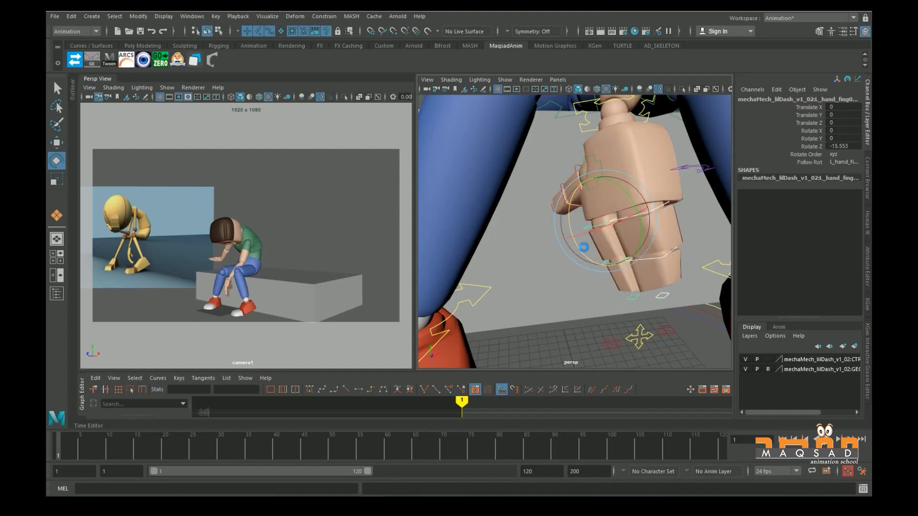
{"action": "key", "text": "ctrl+z"}
{"action": "key", "text": "ctrl+z"}
{"action": "key", "text": "ctrl+z"}
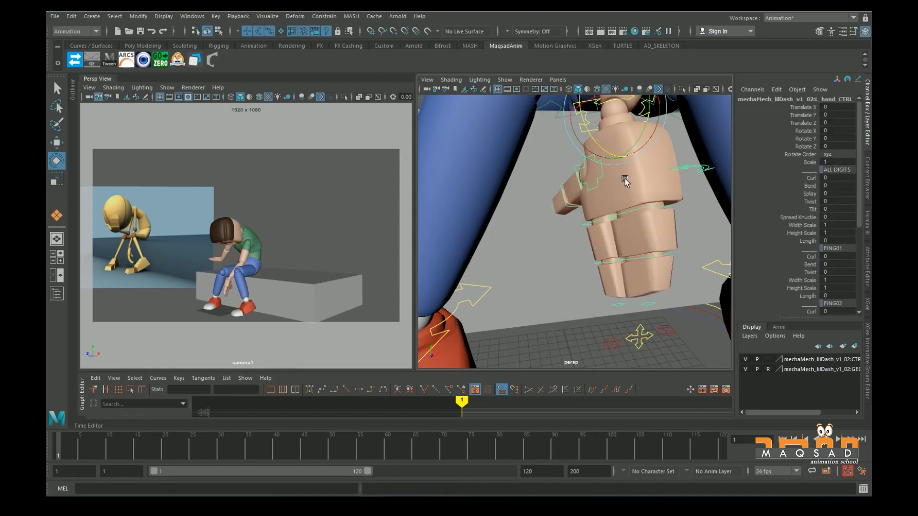
{"action": "scroll", "coordinate": [796, 233], "scroll_direction": "down", "scroll_amount": 1}
{"action": "left_click", "coordinate": [803, 156]}
{"action": "middle_click_drag", "start_coordinate": [638, 232], "coordinate": [717, 232]}
{"action": "key", "text": "ctrl+z"}
{"action": "left_click", "coordinate": [803, 165]}
{"action": "middle_click_drag", "start_coordinate": [665, 245], "coordinate": [617, 253]}
{"action": "key", "text": "ctrl+z"}
- Set the all-digits Splay of the left hand control to 16.9 to spread the fingers
{"action": "left_click", "coordinate": [803, 172]}
{"action": "key", "text": "ctrl+z"}
{"action": "middle_click_drag", "start_coordinate": [703, 233], "coordinate": [731, 250]}
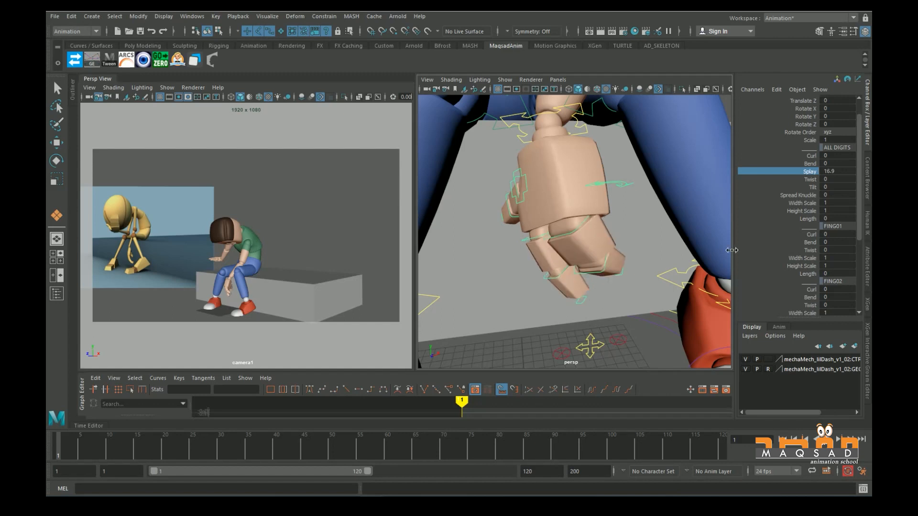
- Rotate the left thumb control to Y 11.254
{"action": "left_click_drag", "start_coordinate": [528, 250], "coordinate": [557, 242], "text": "alt"}
{"action": "right_click_drag", "start_coordinate": [557, 242], "coordinate": [572, 220], "text": "alt"}
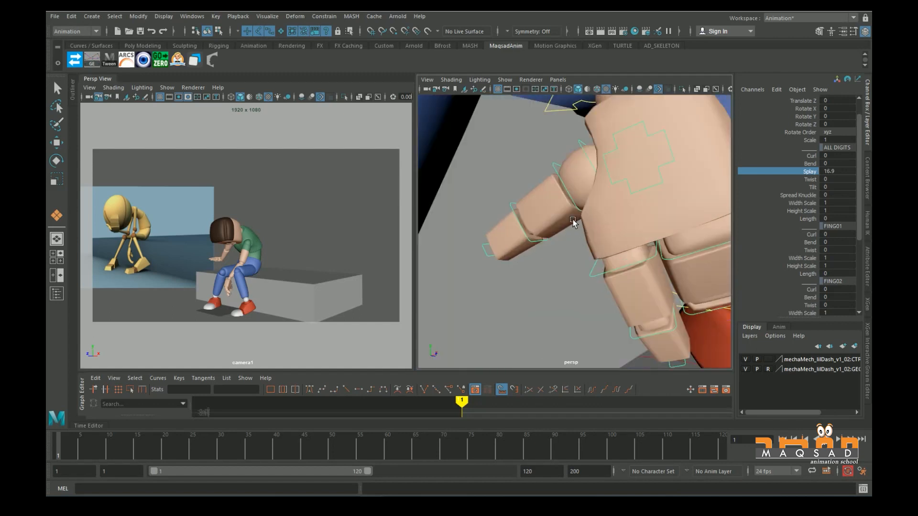
{"action": "left_click_drag", "start_coordinate": [573, 220], "coordinate": [572, 215], "text": "alt"}
{"action": "left_click", "coordinate": [572, 215]}
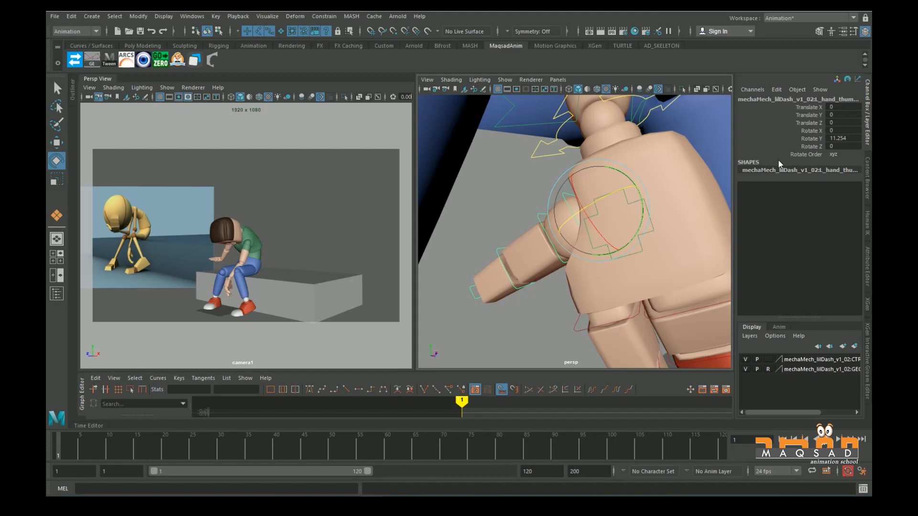
- Try the thumb's Root Curl on the left hand control, undo it, and adjust the thumb's Root Bend instead
{"action": "left_click", "coordinate": [620, 269]}
{"action": "left_click", "coordinate": [620, 263]}
{"action": "scroll", "coordinate": [802, 232], "scroll_direction": "down", "scroll_amount": 3}
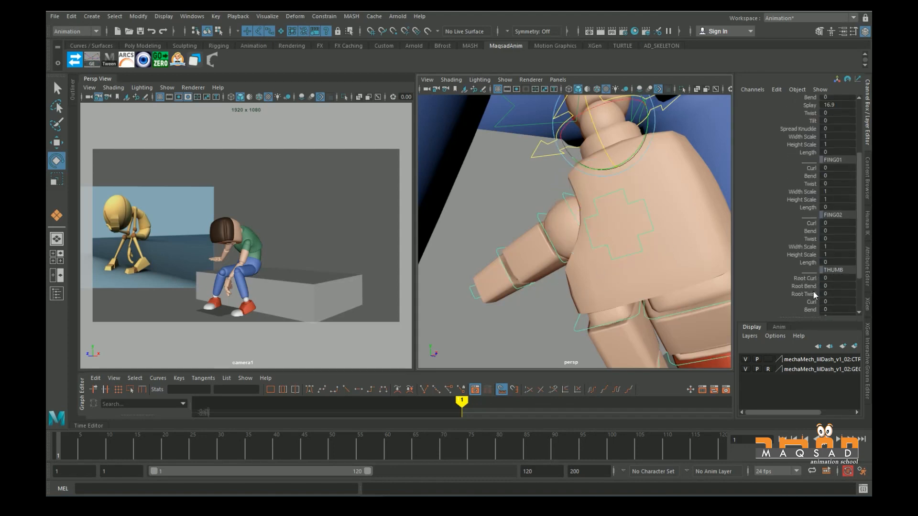
{"action": "left_click", "coordinate": [805, 279]}
{"action": "middle_click_drag", "start_coordinate": [687, 278], "coordinate": [665, 278]}
{"action": "key", "text": "ctrl+z"}
{"action": "left_click", "coordinate": [804, 286]}
{"action": "middle_click_drag", "start_coordinate": [454, 253], "coordinate": [717, 284]}
{"action": "middle_click_drag", "start_coordinate": [600, 315], "coordinate": [582, 242], "text": "alt"}
{"action": "middle_click_drag", "start_coordinate": [594, 266], "coordinate": [488, 236]}
{"action": "left_click", "coordinate": [811, 301]}
- Rotate the left thumb control to X -5.243, Y 43.027, Z -23.243, undoing the last extra rotation
{"action": "left_click_drag", "start_coordinate": [488, 235], "coordinate": [526, 201], "text": "alt"}
{"action": "left_click", "coordinate": [531, 185]}
{"action": "key", "text": "e"}
{"action": "scroll", "coordinate": [557, 242], "scroll_direction": "down", "scroll_amount": 5}
{"action": "left_click_drag", "start_coordinate": [557, 242], "coordinate": [568, 286], "text": "alt"}
{"action": "left_click", "coordinate": [567, 287]}
{"action": "scroll", "coordinate": [560, 220], "scroll_direction": "up", "scroll_amount": 6}
{"action": "left_click_drag", "start_coordinate": [560, 220], "coordinate": [578, 191], "text": "alt"}
{"action": "left_click", "coordinate": [566, 178]}
{"action": "mouse_move", "coordinate": [631, 173]}
{"action": "left_mouse_down"}
{"action": "mouse_move", "coordinate": [624, 145]}
{"action": "mouse_move", "coordinate": [625, 160]}
{"action": "left_mouse_up"}
{"action": "key", "text": "ctrl+z"}
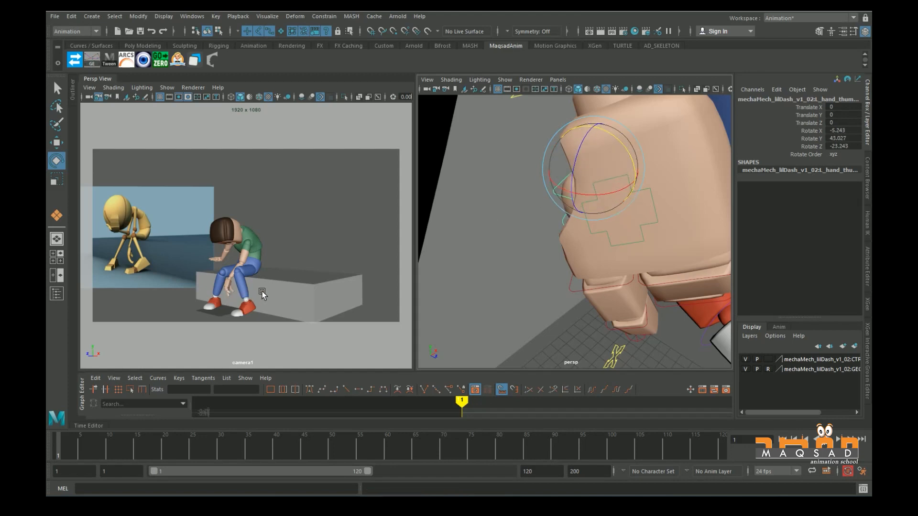
- Move the right wrist control in from the outstretched position to Translate X 22.511, Y -0.98, Z 22.728
{"action": "left_click", "coordinate": [545, 345]}
{"action": "key", "text": "f"}
{"action": "left_click_drag", "start_coordinate": [543, 324], "coordinate": [523, 333], "text": "alt"}
{"action": "scroll", "coordinate": [529, 325], "scroll_direction": "up", "scroll_amount": 4}
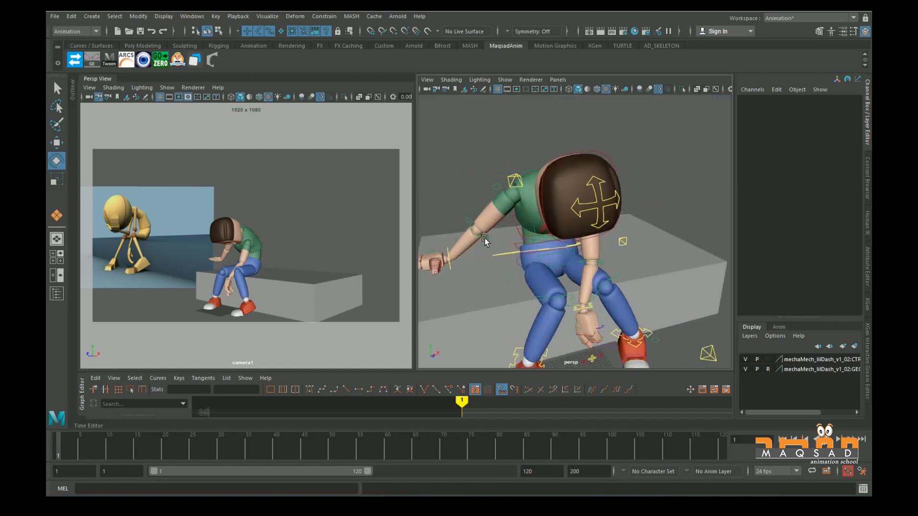
{"action": "middle_click_drag", "start_coordinate": [484, 238], "coordinate": [573, 222], "text": "alt"}
{"action": "scroll", "coordinate": [556, 245], "scroll_direction": "up", "scroll_amount": 5}
{"action": "left_click", "coordinate": [547, 248]}
{"action": "scroll", "coordinate": [548, 249], "scroll_direction": "down", "scroll_amount": 5}
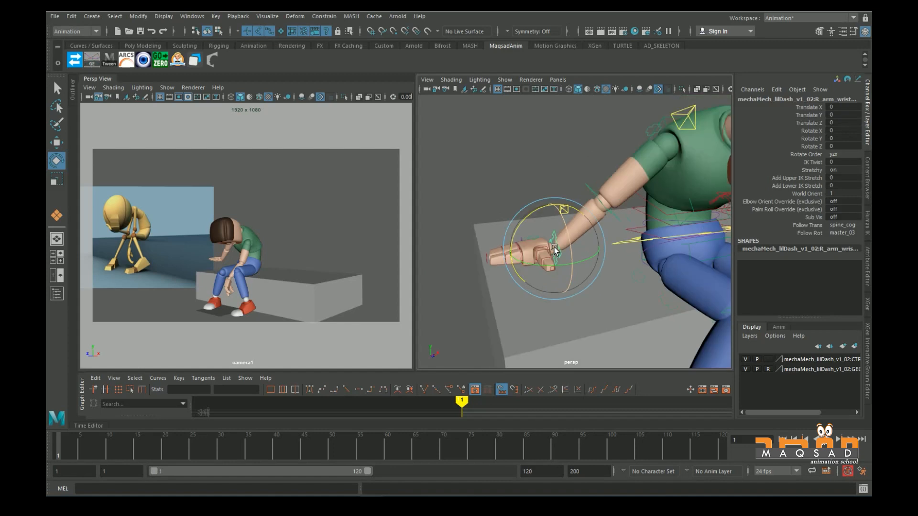
{"action": "key", "text": "w"}
{"action": "left_click_drag", "start_coordinate": [571, 262], "coordinate": [605, 245], "text": "alt"}
{"action": "middle_click_drag", "start_coordinate": [606, 247], "coordinate": [660, 244]}
- Try rotating the right wrist control, undo the rotation, and move the hand back beside the right hip
{"action": "key", "text": "e"}
{"action": "left_click_drag", "start_coordinate": [640, 258], "coordinate": [569, 190]}
{"action": "key", "text": "ctrl+z"}
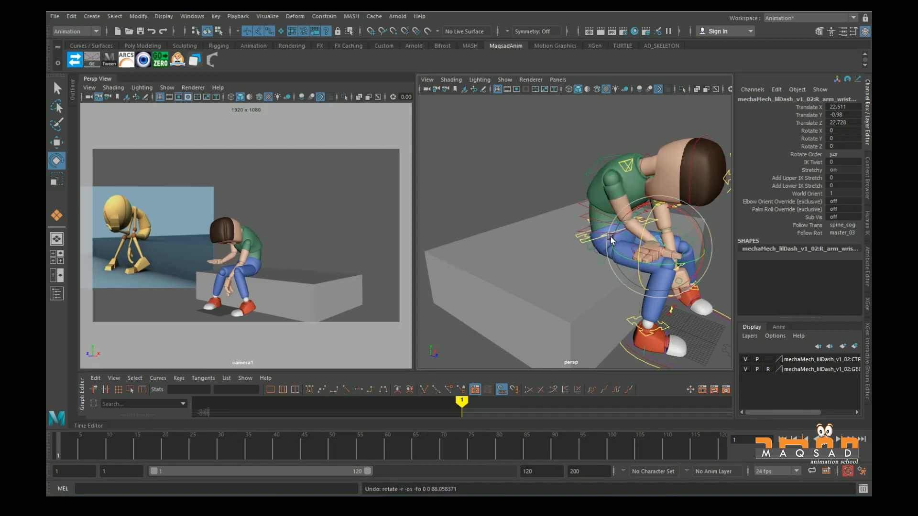
{"action": "key", "text": "w"}
{"action": "middle_click_drag", "start_coordinate": [670, 265], "coordinate": [603, 238]}
- Set Follow Trans of the right elbow control to master_03
{"action": "left_click", "coordinate": [548, 211]}
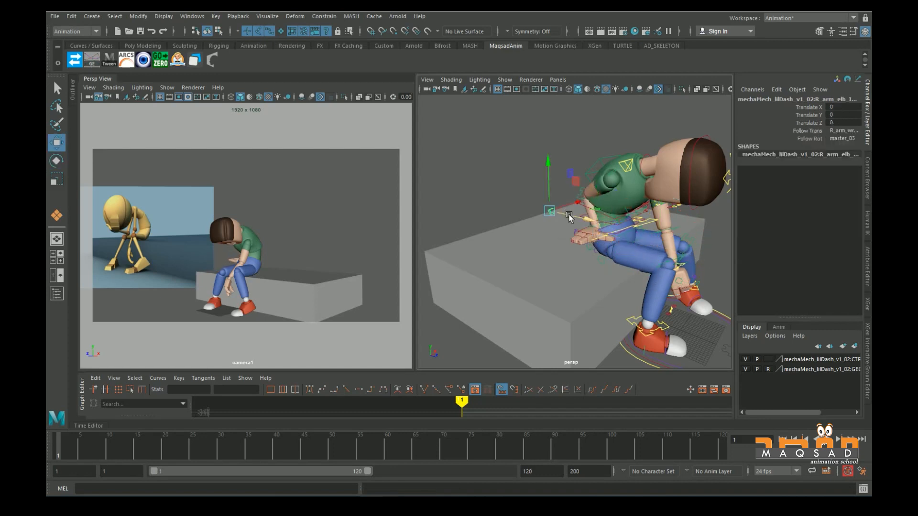
{"action": "left_click", "coordinate": [844, 139]}
{"action": "left_click", "coordinate": [826, 147]}
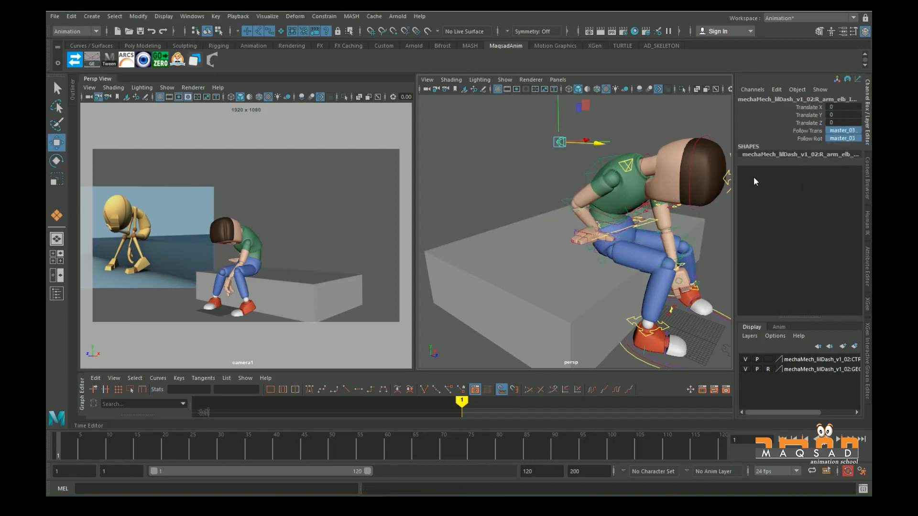
- Turn the right hand over by rotating its wrist control to X 2.976, Y 18.7, Z 179.154
{"action": "left_click", "coordinate": [589, 227]}
{"action": "scroll", "coordinate": [610, 243], "scroll_direction": "up", "scroll_amount": 3}
{"action": "scroll", "coordinate": [609, 243], "scroll_direction": "up", "scroll_amount": 4}
{"action": "left_click_drag", "start_coordinate": [567, 239], "coordinate": [536, 232], "text": "alt"}
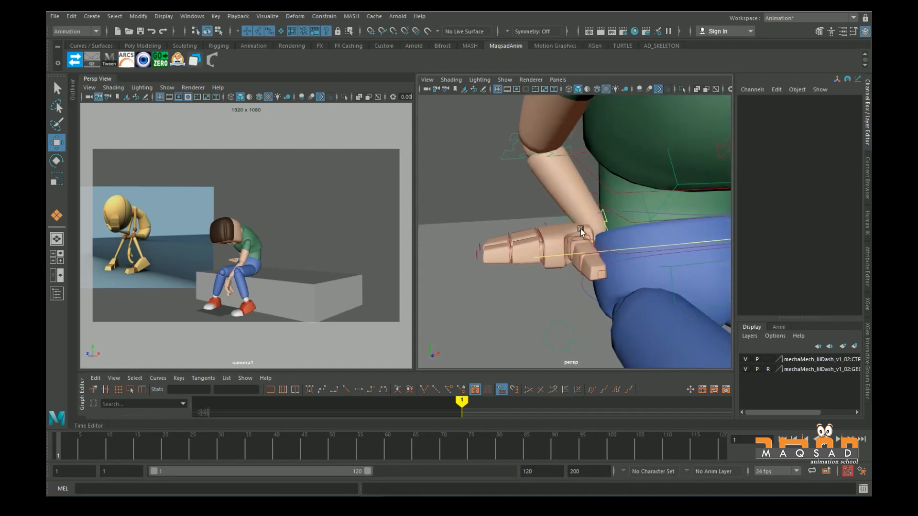
{"action": "left_click", "coordinate": [602, 219]}
{"action": "scroll", "coordinate": [606, 221], "scroll_direction": "down", "scroll_amount": 4}
{"action": "left_click_drag", "start_coordinate": [600, 246], "coordinate": [725, 210]}
{"action": "key", "text": "e"}
{"action": "middle_click_drag", "start_coordinate": [674, 220], "coordinate": [504, 204], "text": "alt"}
{"action": "left_click_drag", "start_coordinate": [512, 199], "coordinate": [548, 290]}
{"action": "left_click_drag", "start_coordinate": [561, 204], "coordinate": [561, 269]}
{"action": "key", "text": "w"}
{"action": "left_click_drag", "start_coordinate": [562, 261], "coordinate": [470, 230], "text": "alt"}
{"action": "right_click_drag", "start_coordinate": [525, 217], "coordinate": [564, 213], "text": "alt"}
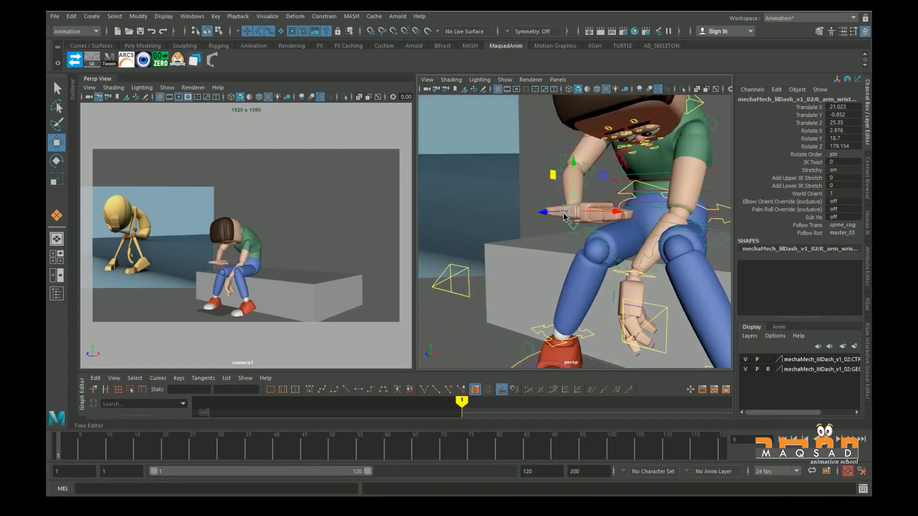
- Raise the right wrist control to Translate X 21.094, Y 4.39, Z 23.775 and rotate it to Y 61.116
{"action": "left_click_drag", "start_coordinate": [563, 214], "coordinate": [550, 220], "text": "alt"}
{"action": "left_click_drag", "start_coordinate": [564, 176], "coordinate": [569, 143]}
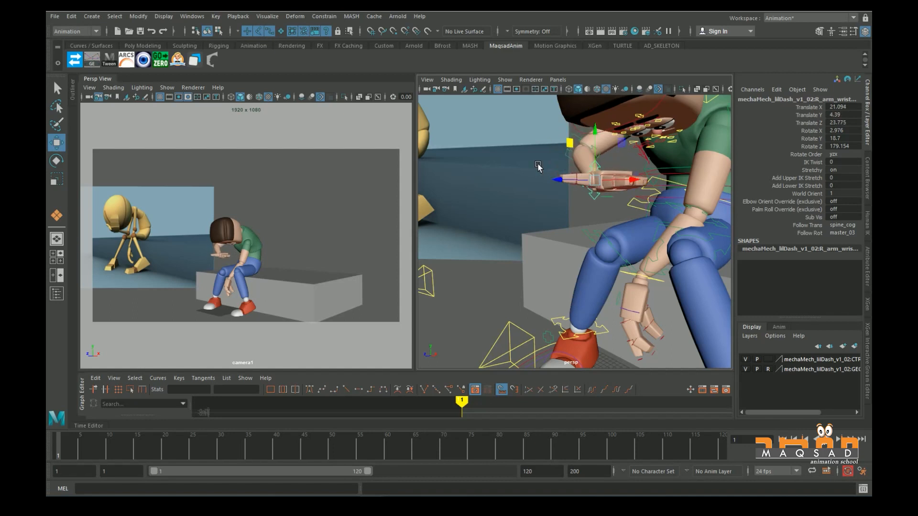
{"action": "key", "text": "e"}
{"action": "left_click_drag", "start_coordinate": [598, 186], "coordinate": [566, 183]}
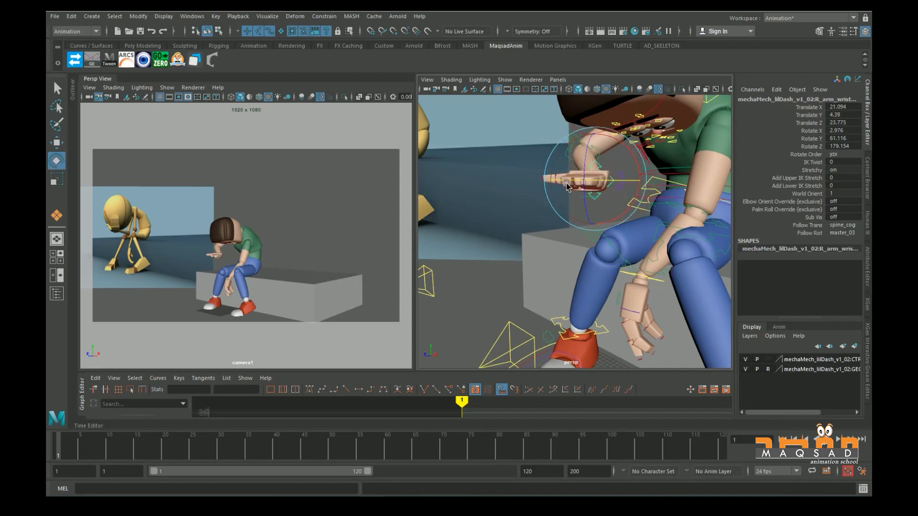
- Bring the right wrist control up to the face at Translate X 21.798, Y 12.805, Z 23.664, with Rotate Y 46.658
{"action": "middle_click_drag", "start_coordinate": [596, 184], "coordinate": [589, 253], "text": "alt"}
{"action": "key", "text": "w"}
{"action": "left_click_drag", "start_coordinate": [555, 257], "coordinate": [600, 237], "text": "alt"}
{"action": "left_click_drag", "start_coordinate": [543, 278], "coordinate": [533, 248], "text": "alt"}
{"action": "key", "text": "w"}
{"action": "left_click_drag", "start_coordinate": [529, 297], "coordinate": [534, 243]}
{"action": "left_click_drag", "start_coordinate": [537, 246], "coordinate": [574, 220], "text": "alt"}
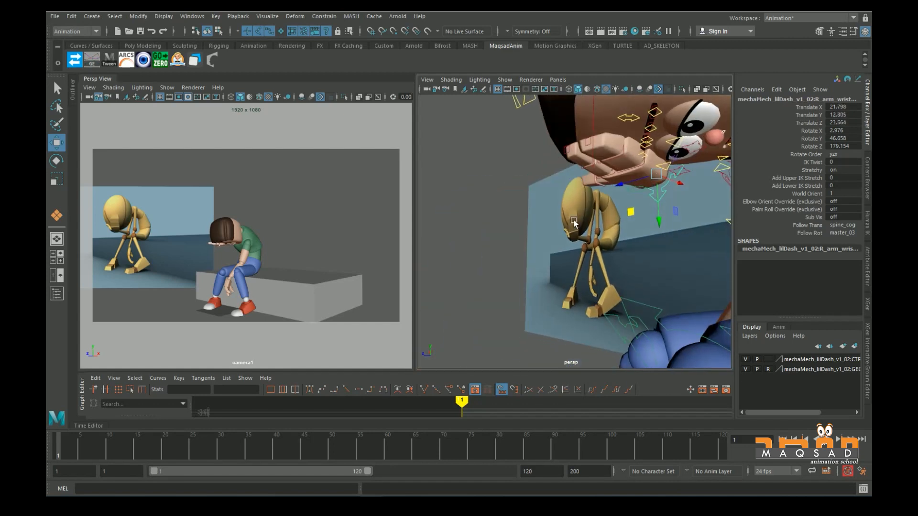
- Shift the right wrist control to Translate X 21.588, Y 12.593, Z 28.366 so the hand sits under the head
{"action": "left_click_drag", "start_coordinate": [626, 182], "coordinate": [578, 250], "text": "alt"}
{"action": "key", "text": "w"}
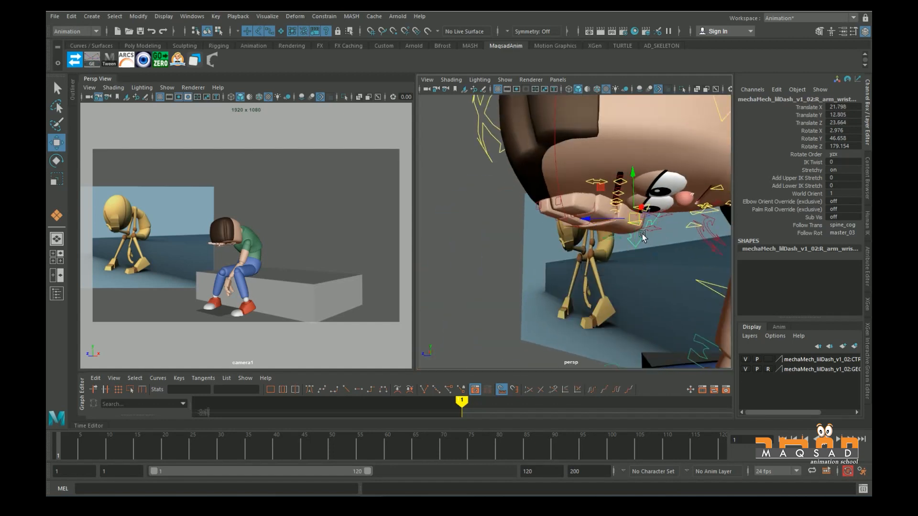
{"action": "left_click_drag", "start_coordinate": [614, 224], "coordinate": [594, 224]}
{"action": "left_click_drag", "start_coordinate": [595, 224], "coordinate": [545, 271], "text": "alt"}
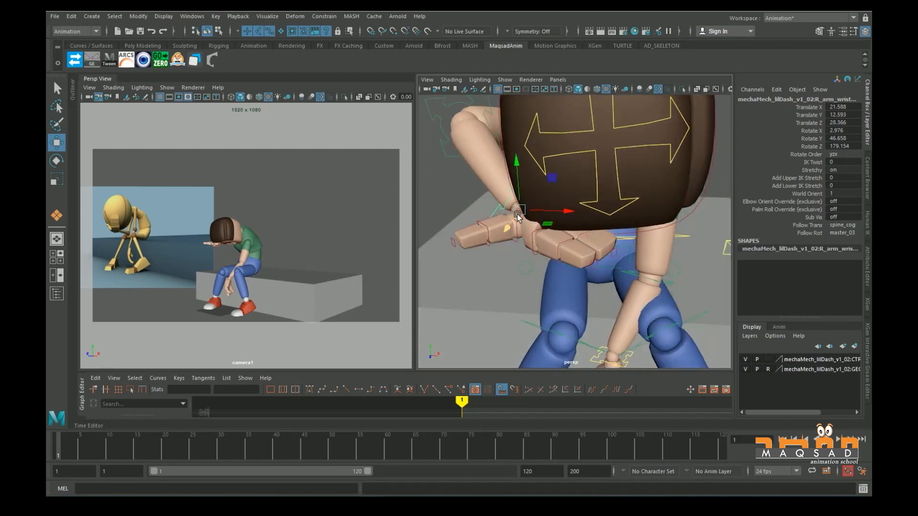
{"action": "left_click_drag", "start_coordinate": [547, 223], "coordinate": [599, 262]}
{"action": "key", "text": "ctrl+z"}
{"action": "key", "text": "w"}
{"action": "key", "text": "w"}
{"action": "key", "text": "ctrl+z"}
{"action": "key", "text": "w"}
- Lower the right elbow control to Translate Y -37.923 so that the elbow points down
{"action": "left_click_drag", "start_coordinate": [543, 231], "coordinate": [649, 285]}
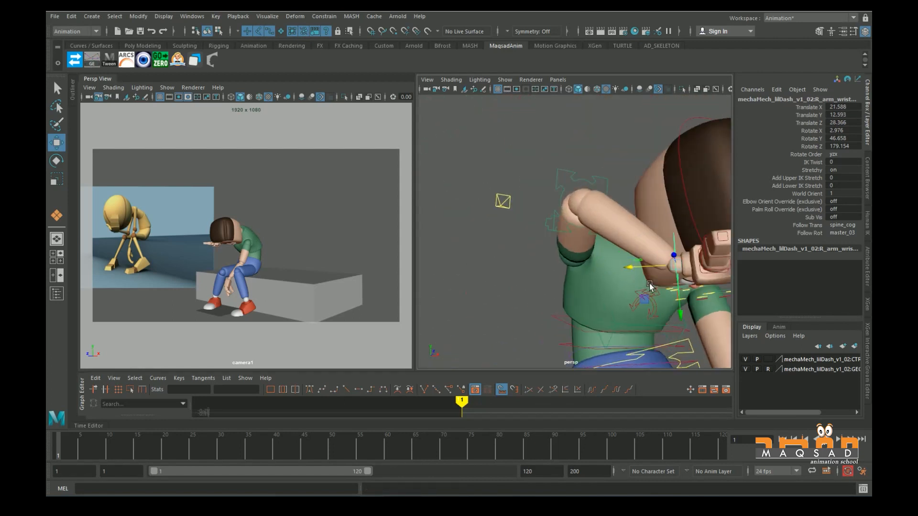
{"action": "left_click", "coordinate": [503, 201]}
{"action": "left_click_drag", "start_coordinate": [625, 216], "coordinate": [515, 218], "text": "alt"}
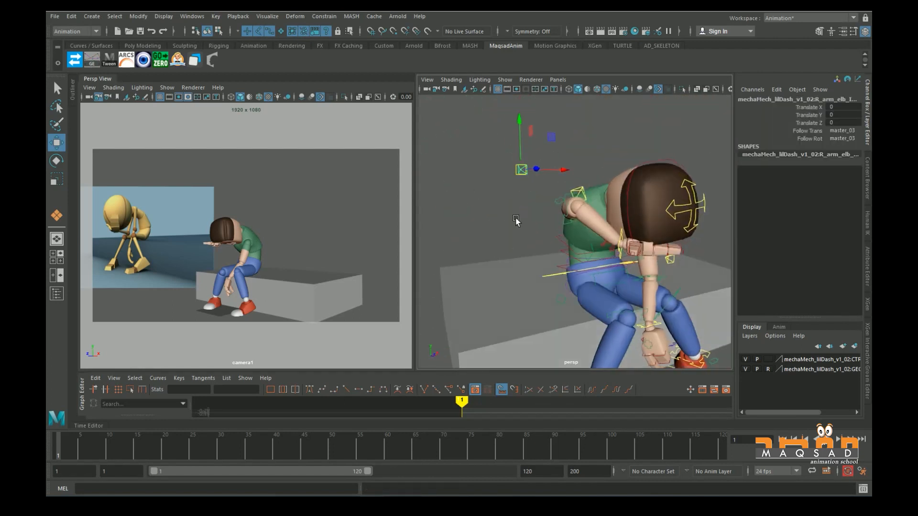
{"action": "left_click_drag", "start_coordinate": [635, 233], "coordinate": [481, 180], "text": "alt"}
{"action": "left_click_drag", "start_coordinate": [481, 148], "coordinate": [487, 231]}
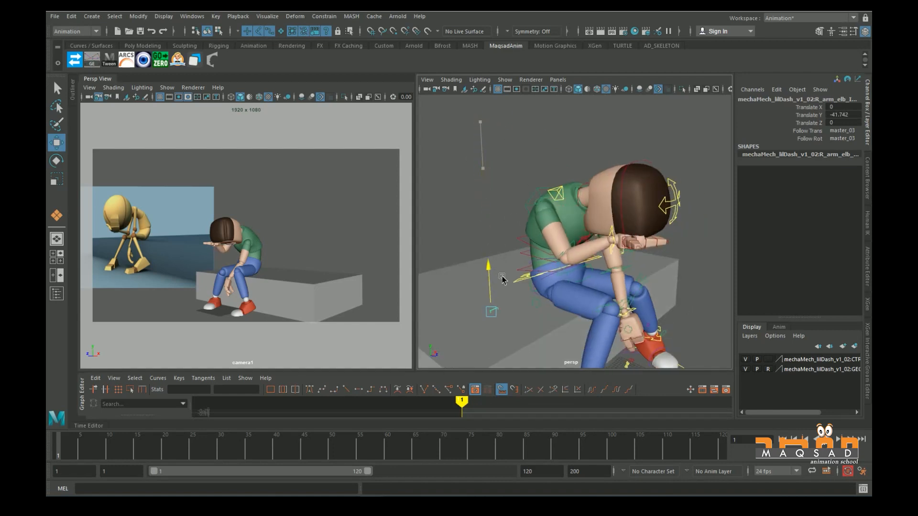
{"action": "left_click_drag", "start_coordinate": [498, 262], "coordinate": [246, 237], "text": "alt"}
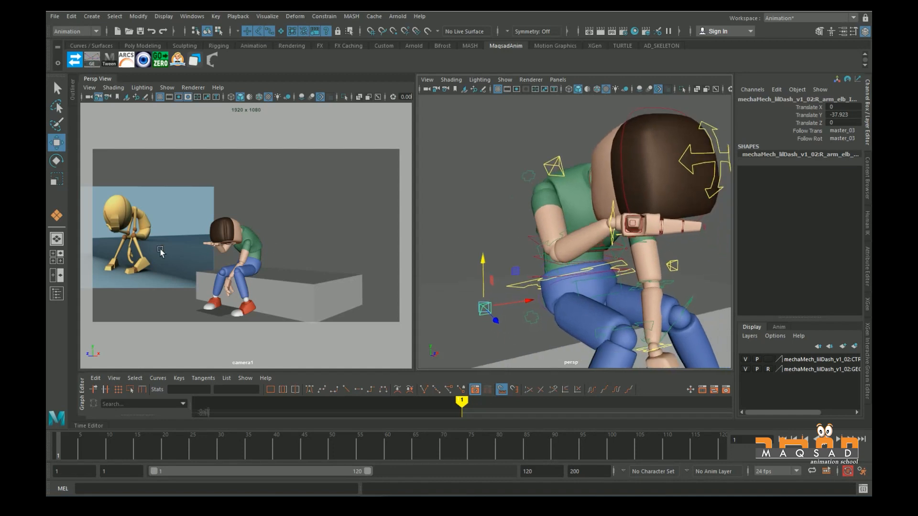
- Rotate the right clavicle base control to X 0.637, Y -36.973, Z -0.962 to bring the shoulder forward
{"action": "left_click_drag", "start_coordinate": [670, 230], "coordinate": [594, 219], "text": "alt"}
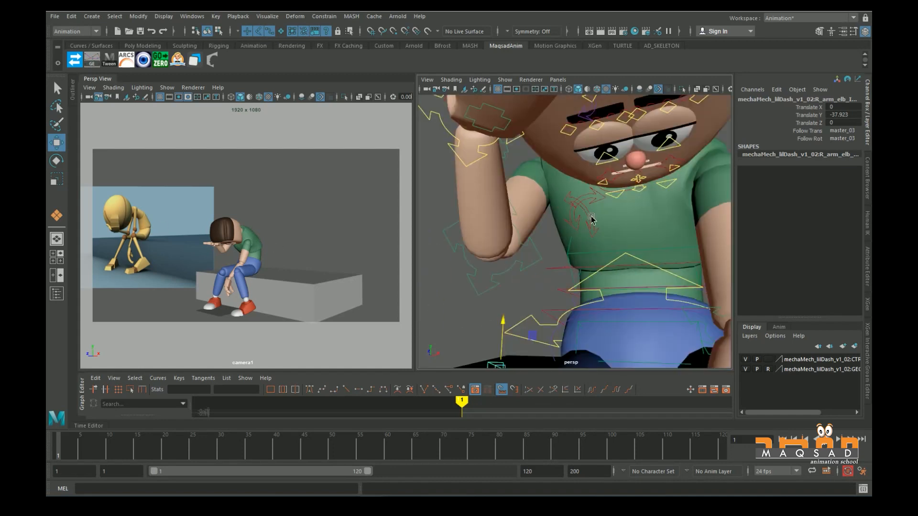
{"action": "left_click", "coordinate": [592, 220]}
{"action": "key", "text": "e"}
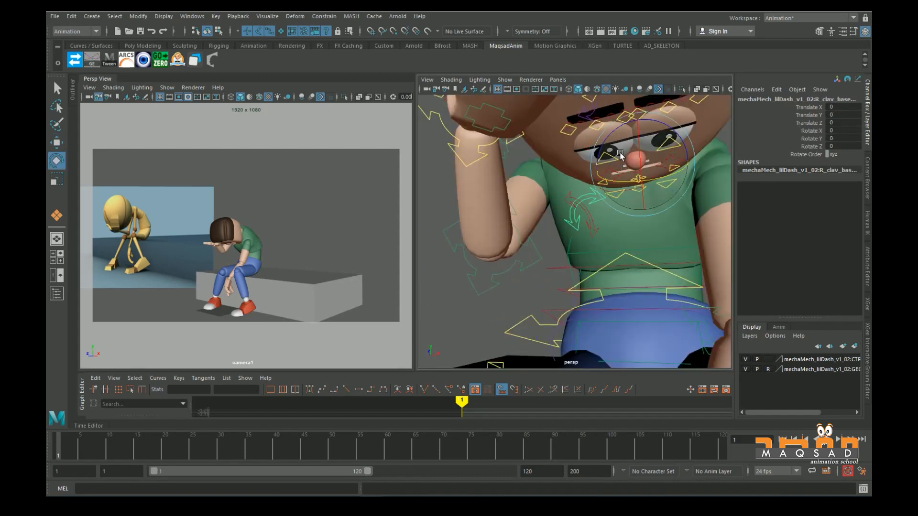
{"action": "left_click_drag", "start_coordinate": [625, 183], "coordinate": [588, 166]}
{"action": "left_click_drag", "start_coordinate": [558, 134], "coordinate": [566, 170]}
{"action": "left_click_drag", "start_coordinate": [573, 201], "coordinate": [547, 210], "text": "alt"}
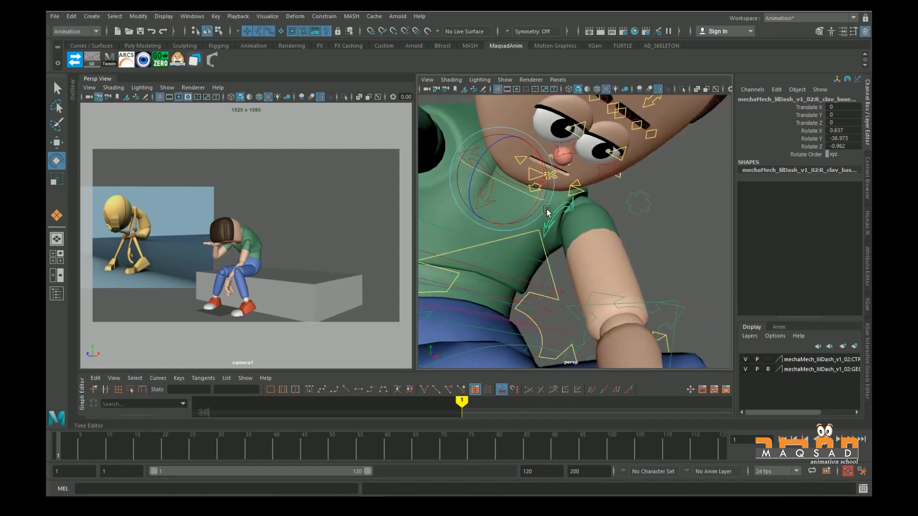
{"action": "right_click_drag", "start_coordinate": [547, 210], "coordinate": [502, 206], "text": "alt"}
{"action": "left_click_drag", "start_coordinate": [602, 296], "coordinate": [572, 277], "text": "alt"}
{"action": "left_click", "coordinate": [505, 224]}
{"action": "left_click_drag", "start_coordinate": [505, 225], "coordinate": [524, 267], "text": "alt"}
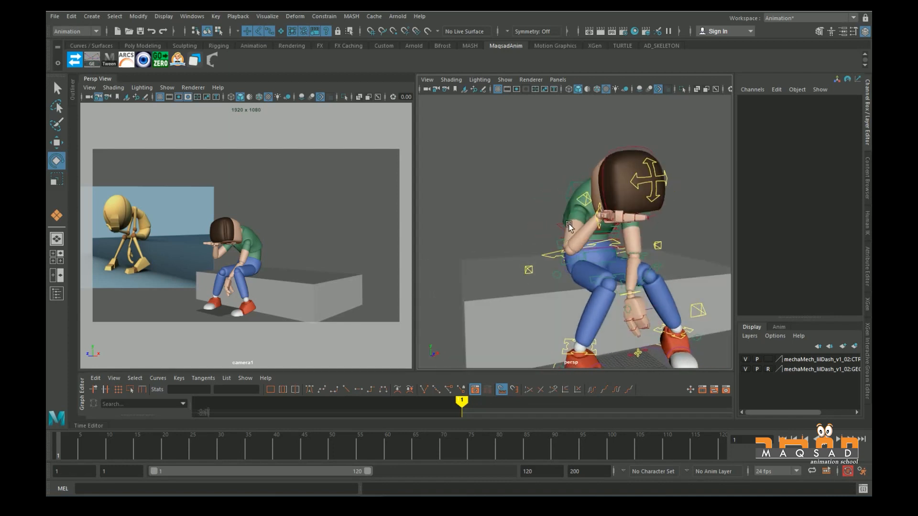
- Move the right elbow control to Translate X 9.889, Z 26.415, bringing the elbow forward above the thigh
{"action": "left_click", "coordinate": [528, 270]}
{"action": "key", "text": "w"}
{"action": "left_click_drag", "start_coordinate": [557, 261], "coordinate": [548, 290], "text": "alt"}
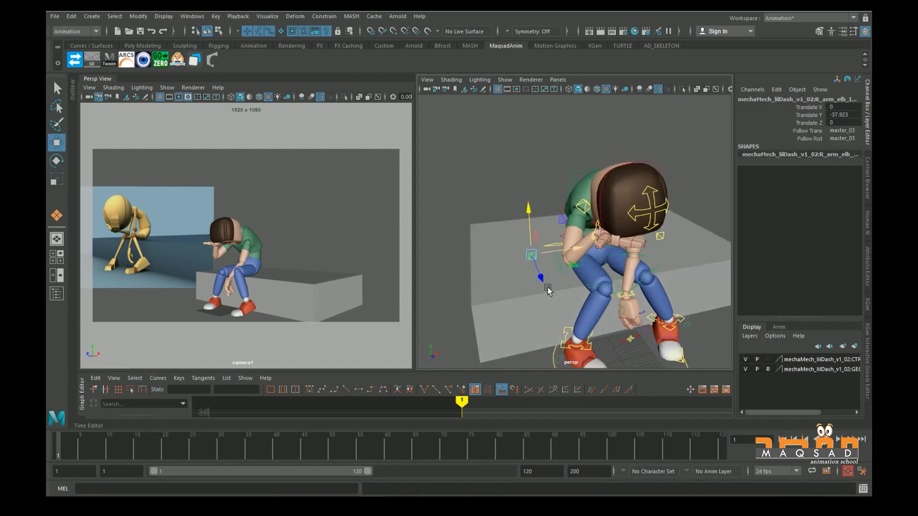
{"action": "middle_click_drag", "start_coordinate": [578, 272], "coordinate": [620, 296]}
{"action": "left_click_drag", "start_coordinate": [617, 297], "coordinate": [672, 274], "text": "alt"}
{"action": "scroll", "coordinate": [601, 256], "scroll_direction": "up", "scroll_amount": 5}
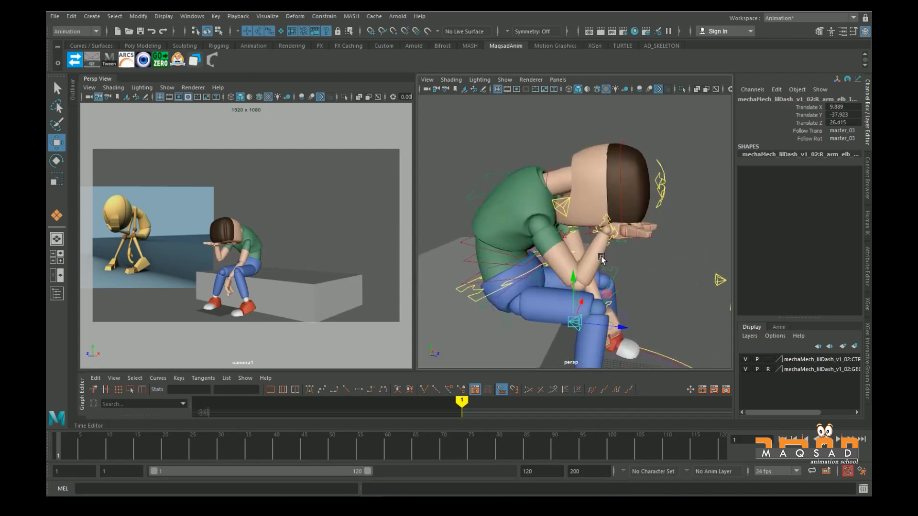
- Fine-tune the rotation of the right clavicle base control, undoing the first attempt
{"action": "middle_click_drag", "start_coordinate": [535, 225], "coordinate": [584, 269], "text": "alt"}
{"action": "left_click_drag", "start_coordinate": [584, 268], "coordinate": [578, 226], "text": "alt"}
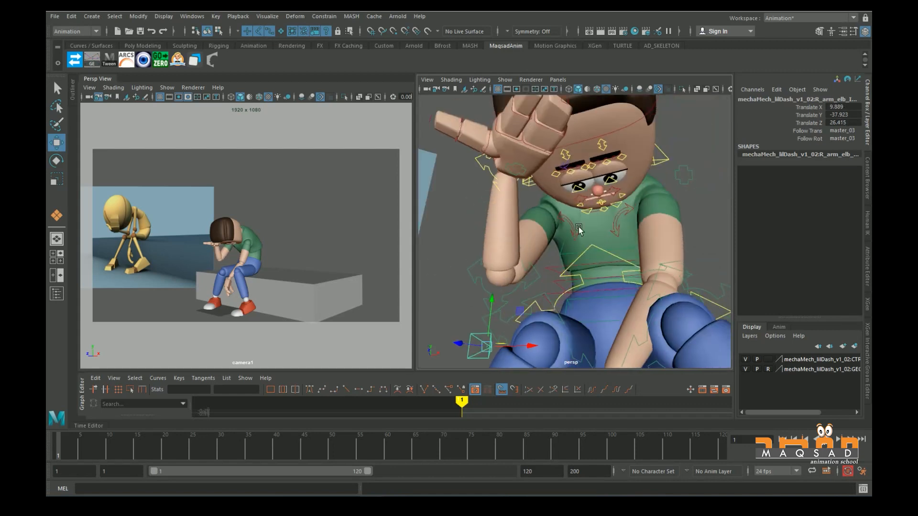
{"action": "left_click", "coordinate": [579, 230]}
{"action": "left_click", "coordinate": [565, 189]}
{"action": "key", "text": "e"}
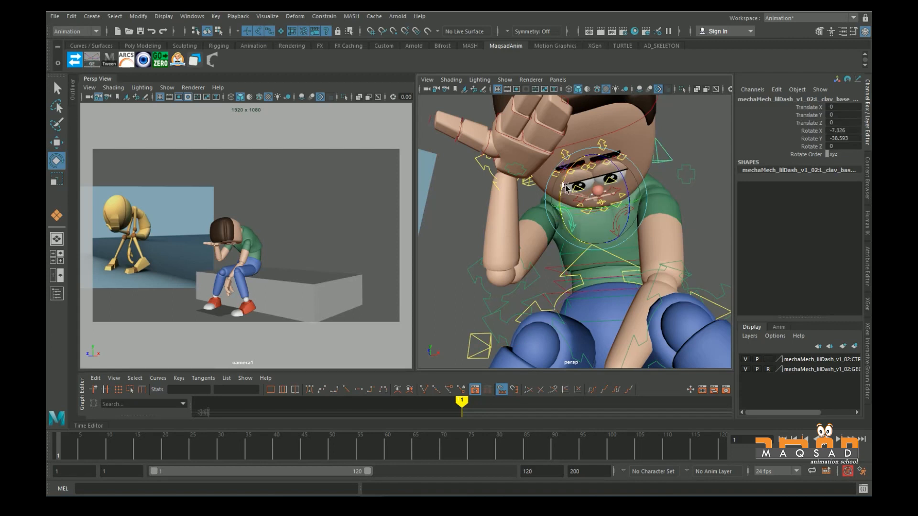
{"action": "left_click", "coordinate": [618, 219]}
{"action": "key", "text": "e"}
{"action": "left_click_drag", "start_coordinate": [627, 179], "coordinate": [623, 205]}
{"action": "key", "text": "ctrl+z"}
{"action": "scroll", "coordinate": [606, 222], "scroll_direction": "up", "scroll_amount": 4}
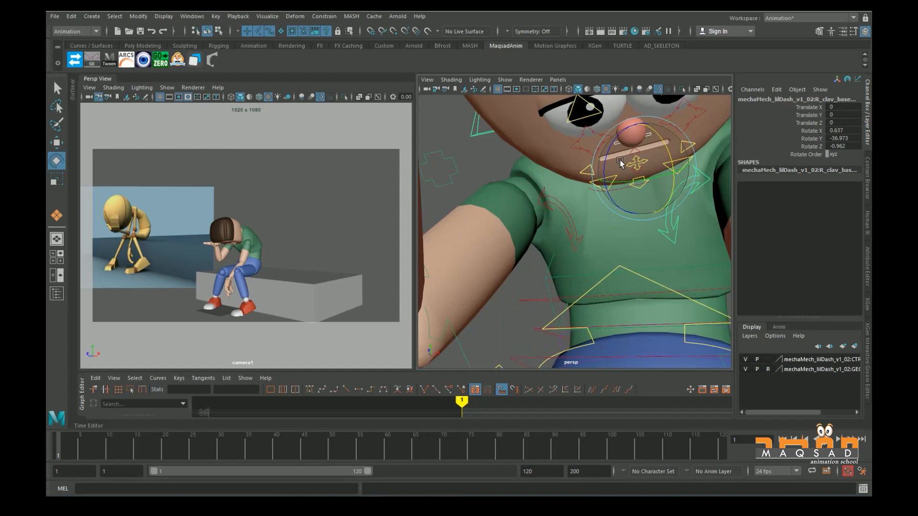
{"action": "left_click_drag", "start_coordinate": [612, 160], "coordinate": [637, 194]}
{"action": "scroll", "coordinate": [617, 158], "scroll_direction": "down", "scroll_amount": 5}
{"action": "left_click", "coordinate": [636, 206]}
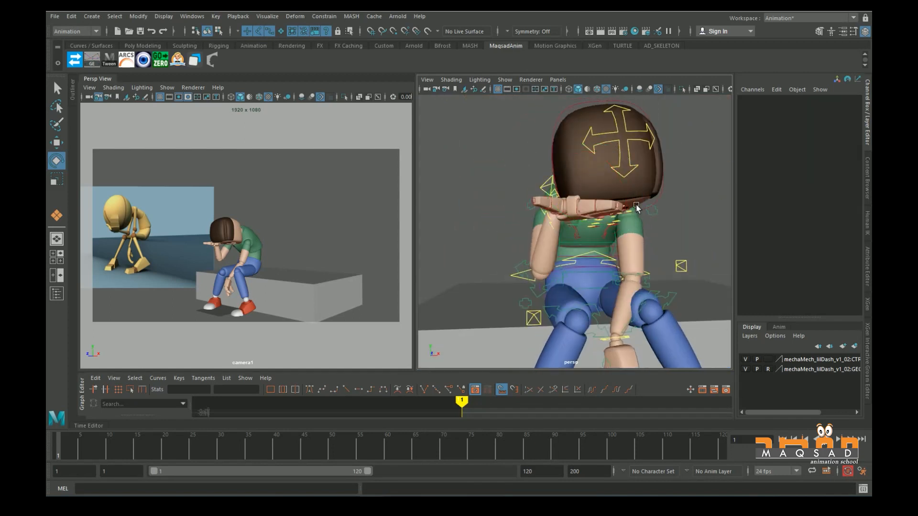
- Place the right wrist control at Translate X 27.879, Y 12.349, Z 26.008 and rotate it to Y 69.596
{"action": "left_click_drag", "start_coordinate": [571, 229], "coordinate": [546, 200], "text": "alt"}
{"action": "left_click", "coordinate": [545, 200]}
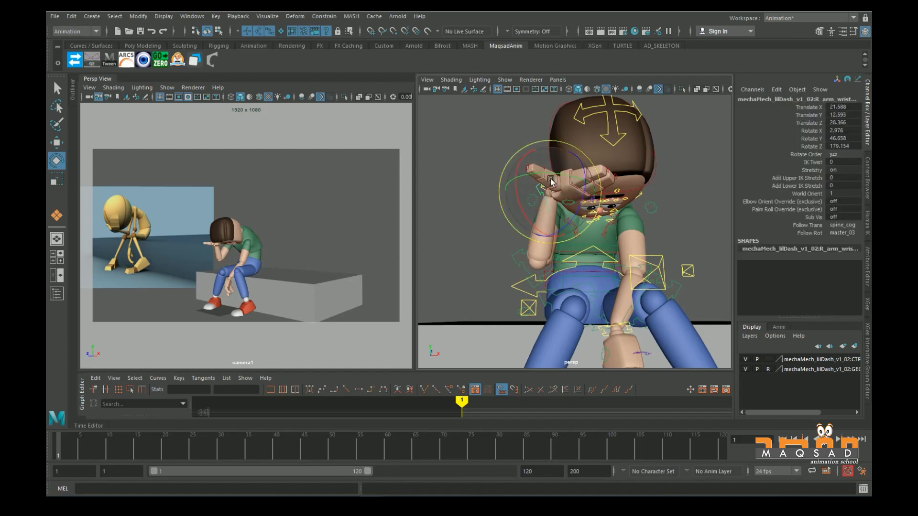
{"action": "key", "text": "w"}
{"action": "left_click_drag", "start_coordinate": [521, 223], "coordinate": [674, 231]}
{"action": "right_click_drag", "start_coordinate": [674, 232], "coordinate": [712, 229], "text": "alt"}
{"action": "middle_click_drag", "start_coordinate": [712, 229], "coordinate": [573, 220], "text": "alt"}
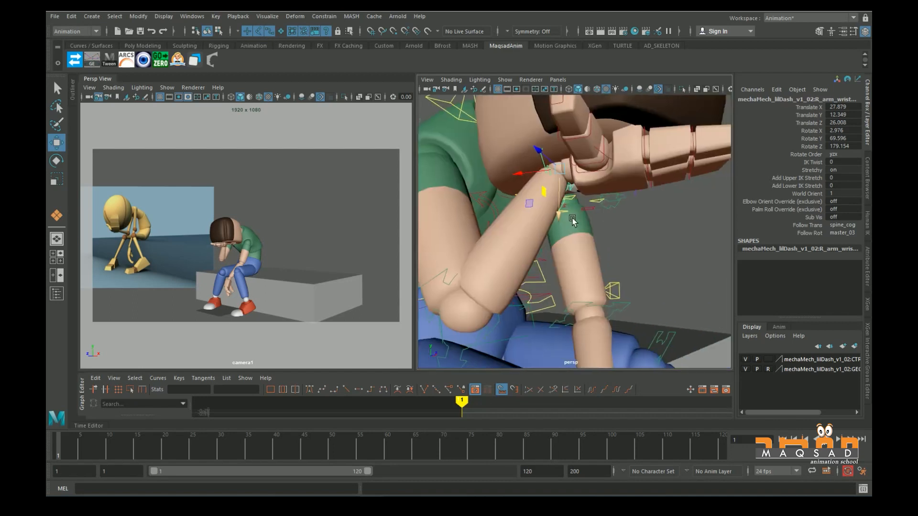
- Adjust the right hand control's finger attribute to bend the fingers toward the forehead
{"action": "left_click", "coordinate": [640, 215]}
{"action": "left_click", "coordinate": [620, 198]}
{"action": "left_click", "coordinate": [798, 178]}
{"action": "middle_click_drag", "start_coordinate": [646, 225], "coordinate": [735, 227]}
{"action": "left_click_drag", "start_coordinate": [709, 229], "coordinate": [514, 285], "text": "alt"}
- Refine the position and rotation of the right hand so that the palm supports the face
{"action": "scroll", "coordinate": [801, 261], "scroll_direction": "down", "scroll_amount": 2}
{"action": "scroll", "coordinate": [801, 260], "scroll_direction": "down", "scroll_amount": 2}
{"action": "left_click", "coordinate": [639, 256]}
{"action": "key", "text": "e"}
{"action": "key", "text": "w"}
{"action": "left_click", "coordinate": [597, 220]}
{"action": "key", "text": "e"}
{"action": "left_click", "coordinate": [562, 243]}
{"action": "left_click", "coordinate": [567, 242]}
{"action": "key", "text": "w"}
- Pose the right thumb beside the head, rotating its base control to Z -34.316
{"action": "left_click", "coordinate": [470, 228]}
{"action": "key", "text": "e"}
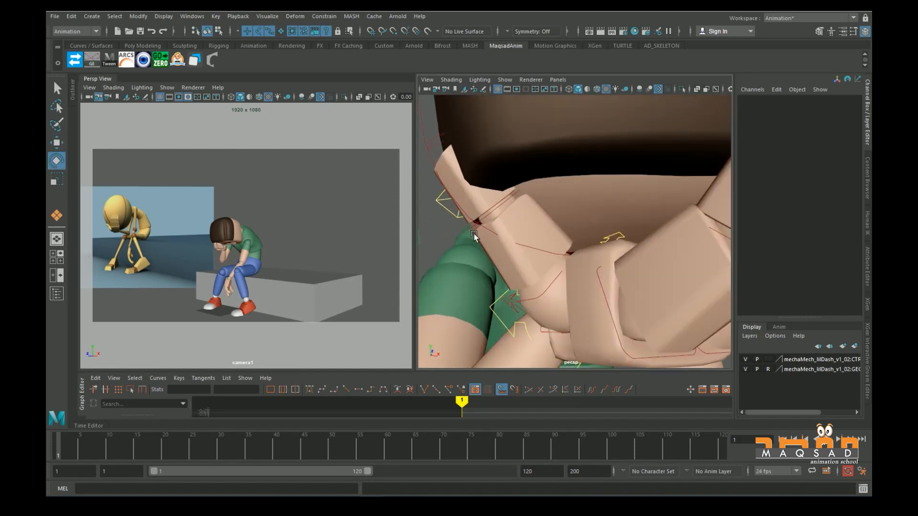
{"action": "left_click", "coordinate": [471, 230]}
{"action": "left_click_drag", "start_coordinate": [473, 237], "coordinate": [507, 246]}
{"action": "left_click", "coordinate": [530, 255]}
{"action": "key", "text": "e"}
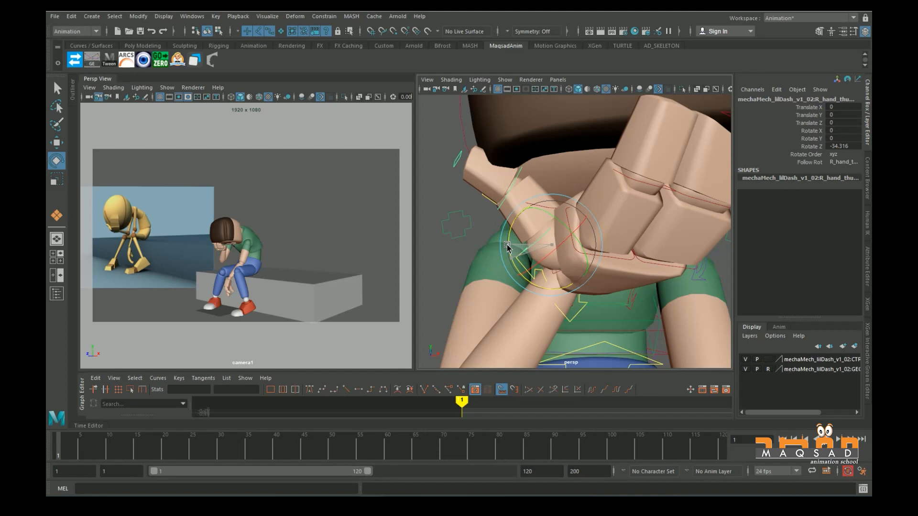
{"action": "right_click_drag", "start_coordinate": [507, 245], "coordinate": [487, 227], "text": "alt"}
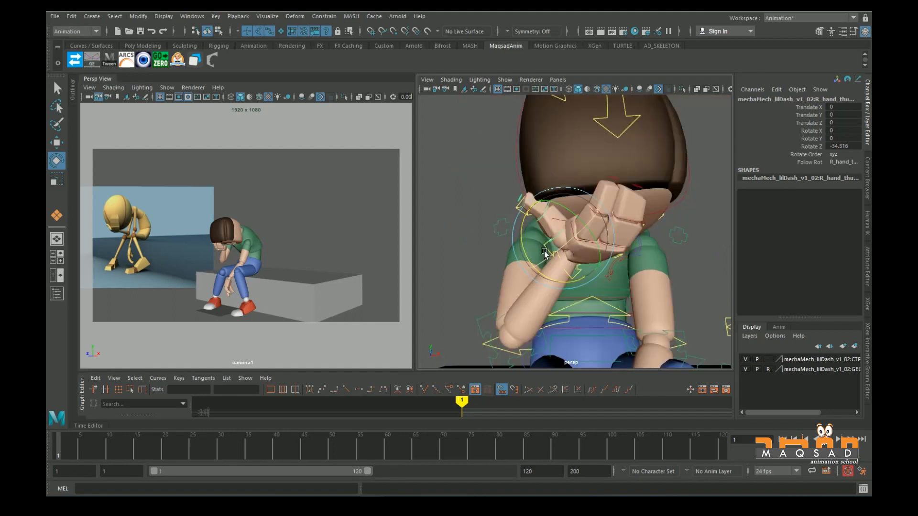
{"action": "middle_click_drag", "start_coordinate": [487, 227], "coordinate": [478, 219], "text": "alt"}
{"action": "left_click", "coordinate": [443, 206]}
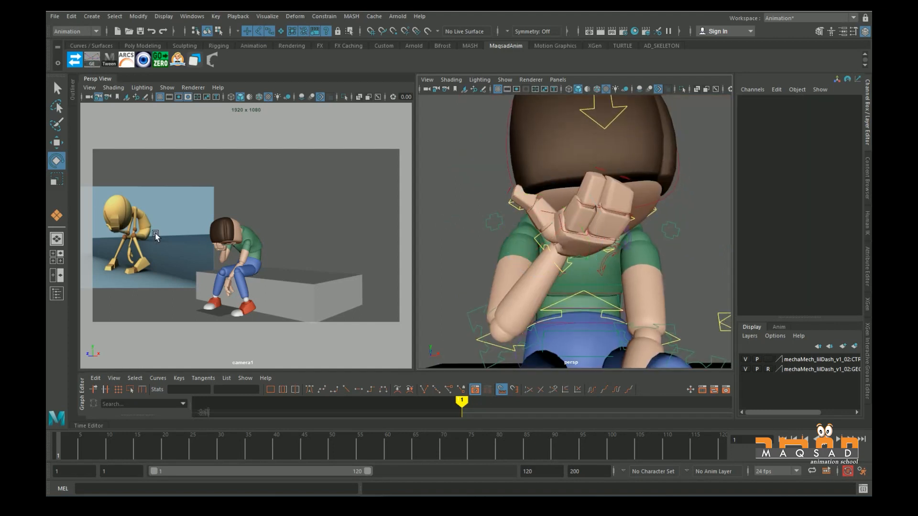
- Lower the right wrist control to Translate X 27.569, Y 9.52, Z 26.387, with Rotate Y 59.716
{"action": "left_click_drag", "start_coordinate": [553, 206], "coordinate": [516, 194], "text": "alt"}
{"action": "left_click", "coordinate": [490, 223]}
{"action": "key", "text": "w"}
{"action": "key", "text": "e"}
{"action": "key", "text": "w"}
{"action": "mouse_move", "coordinate": [508, 229]}
{"action": "left_mouse_down"}
{"action": "mouse_move", "coordinate": [509, 240]}
{"action": "mouse_move", "coordinate": [508, 231]}
{"action": "mouse_move", "coordinate": [476, 246]}
{"action": "mouse_move", "coordinate": [521, 234]}
{"action": "left_mouse_up"}
{"action": "left_click_drag", "start_coordinate": [526, 233], "coordinate": [492, 205], "text": "alt"}
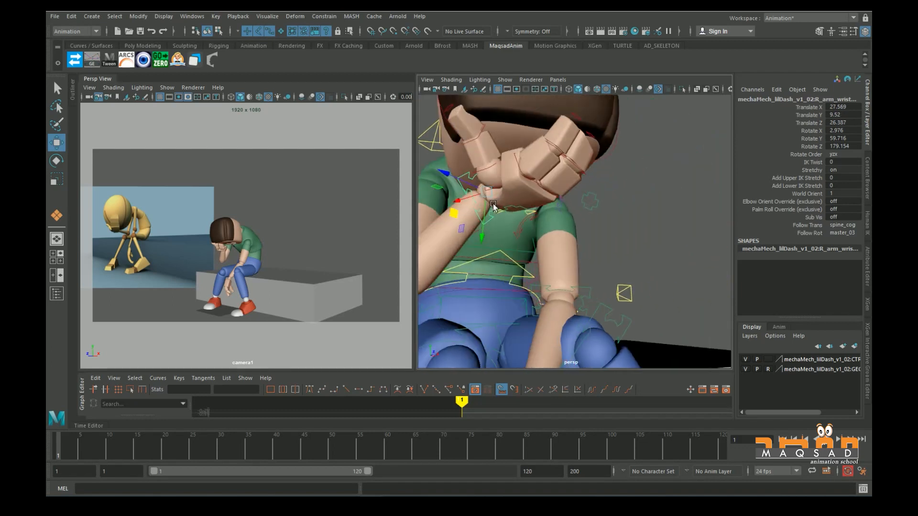
- Rotate the right wrist control to X -5.943, Y 59.989, Z 184.343 and nudge it so the hand fits against the face
{"action": "left_click_drag", "start_coordinate": [457, 176], "coordinate": [601, 253]}
{"action": "key", "text": "e"}
{"action": "key", "text": "w"}
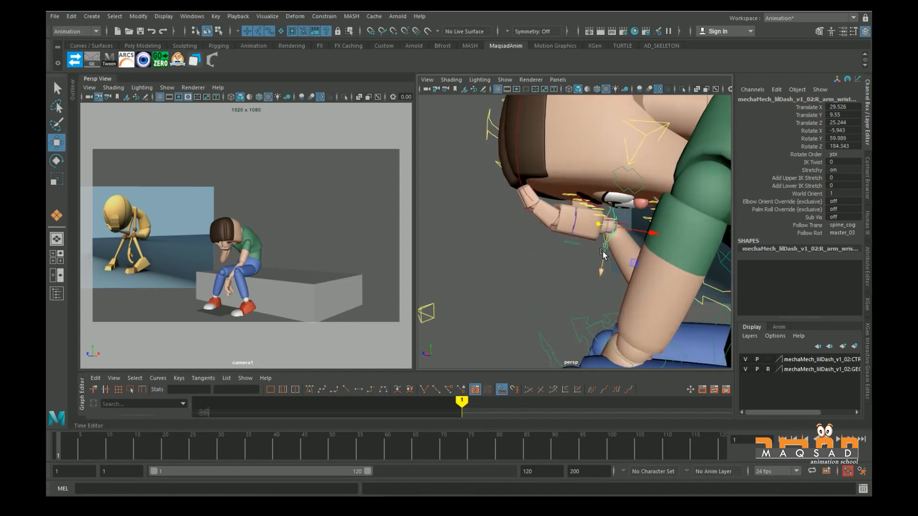
{"action": "middle_click_drag", "start_coordinate": [639, 265], "coordinate": [608, 250]}
{"action": "left_click_drag", "start_coordinate": [608, 250], "coordinate": [523, 264], "text": "alt"}
{"action": "left_click", "coordinate": [310, 259]}
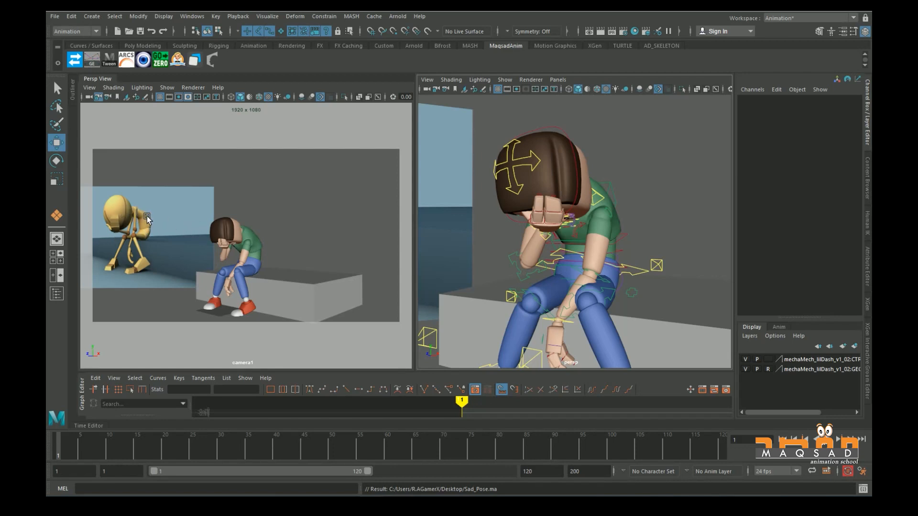
- Tilt the upper torso sideways by rotating the spine IK tip control to Y -1.716, Z 15.473
{"action": "left_click_drag", "start_coordinate": [573, 263], "coordinate": [513, 271], "text": "alt"}
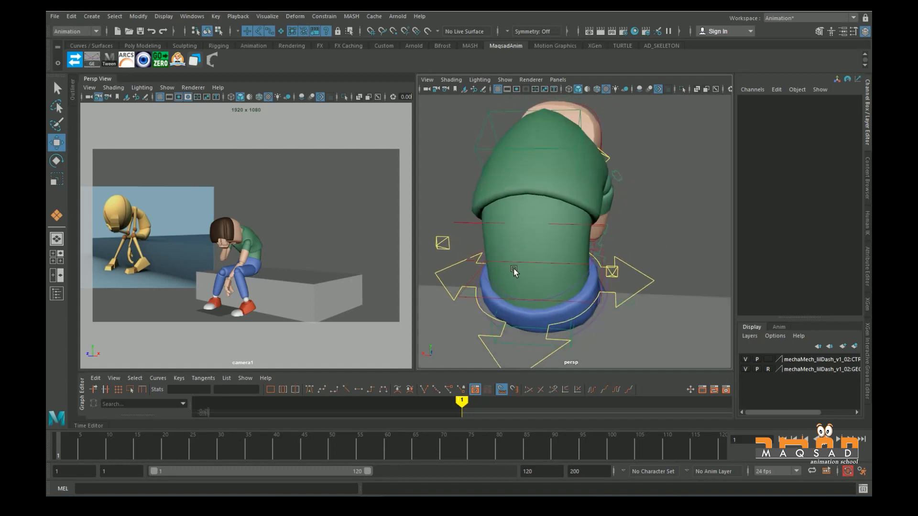
{"action": "left_click", "coordinate": [471, 281]}
{"action": "key", "text": "e"}
{"action": "left_click_drag", "start_coordinate": [544, 237], "coordinate": [557, 302]}
{"action": "left_click", "coordinate": [457, 225]}
{"action": "left_click", "coordinate": [506, 151]}
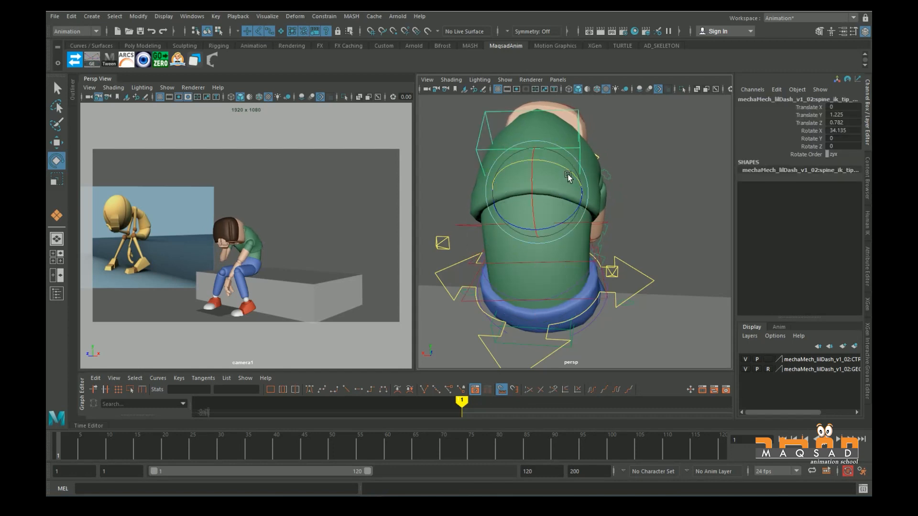
{"action": "left_click_drag", "start_coordinate": [566, 171], "coordinate": [562, 235]}
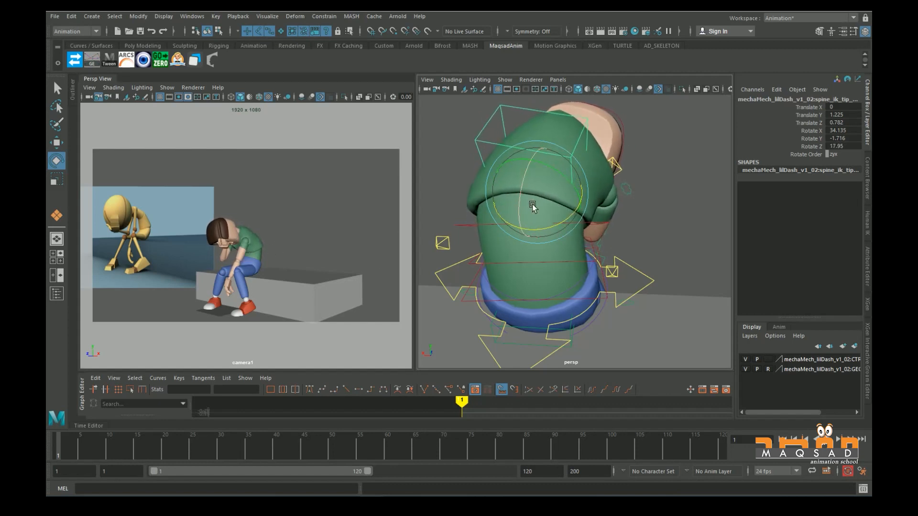
{"action": "left_click_drag", "start_coordinate": [563, 221], "coordinate": [526, 222]}
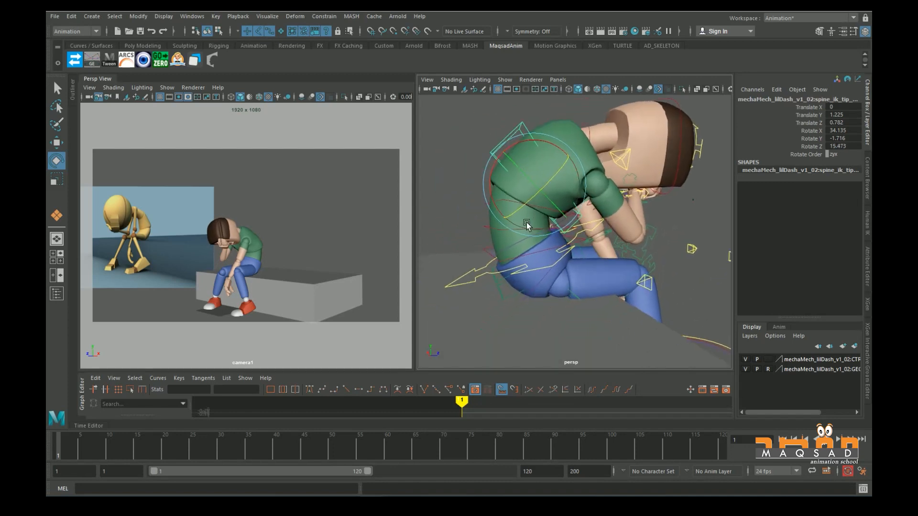
- Push the spine IK tip control forward to Translate X -0.325, Y 1.087, Z 2.749 to deepen the hunch
{"action": "key", "text": "w"}
{"action": "left_click_drag", "start_coordinate": [586, 187], "coordinate": [595, 192]}
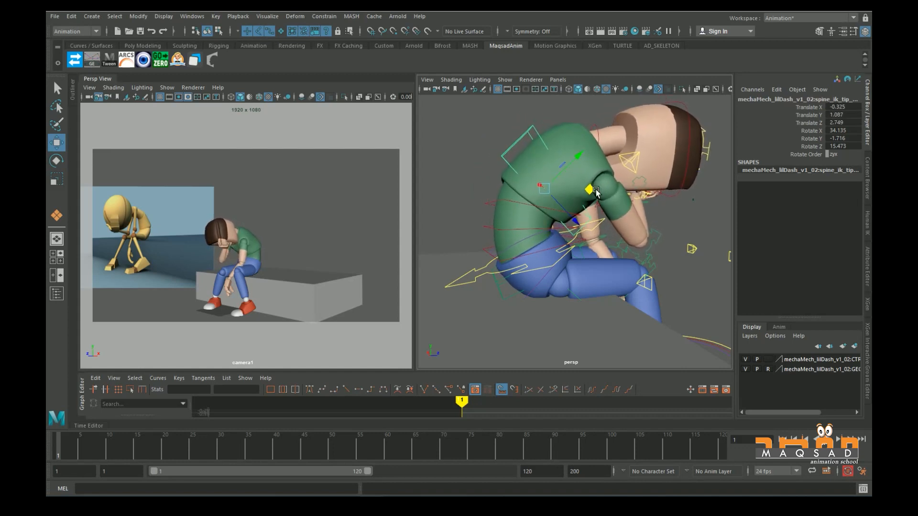
{"action": "key", "text": "e"}
{"action": "left_click_drag", "start_coordinate": [539, 183], "coordinate": [456, 195]}
{"action": "left_click", "coordinate": [602, 190]}
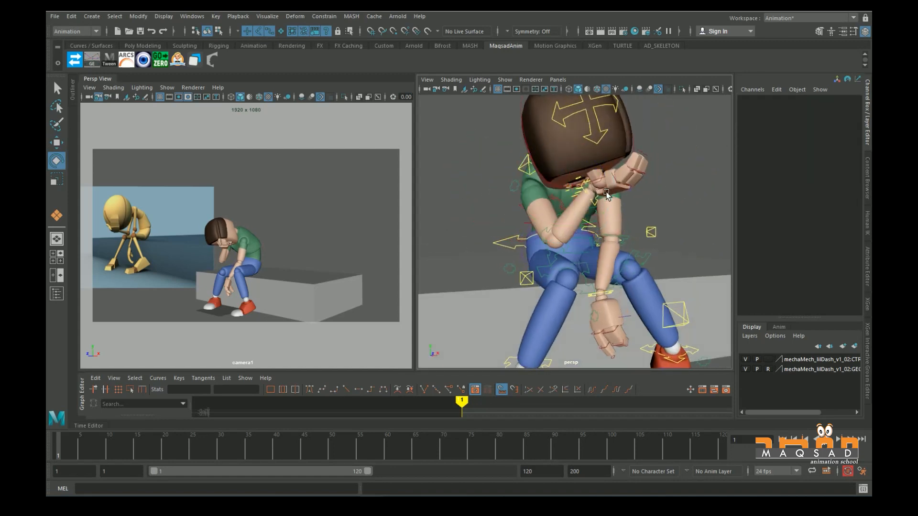
- Refit the right wrist control under the face at Translate X 26.32, Y 9.92, Z 27.976 and Rotate X -3.077, Y 51.647, Z 188.766
{"action": "left_click", "coordinate": [591, 195]}
{"action": "key", "text": "w"}
{"action": "mouse_move", "coordinate": [599, 205]}
{"action": "left_mouse_down"}
{"action": "mouse_move", "coordinate": [547, 228]}
{"action": "mouse_move", "coordinate": [477, 230]}
{"action": "mouse_move", "coordinate": [601, 211]}
{"action": "left_mouse_up"}
{"action": "key", "text": "w"}
{"action": "left_click_drag", "start_coordinate": [516, 225], "coordinate": [473, 223]}
{"action": "left_click_drag", "start_coordinate": [559, 158], "coordinate": [506, 167]}
{"action": "right_click_drag", "start_coordinate": [497, 170], "coordinate": [531, 171], "text": "alt"}
{"action": "middle_click_drag", "start_coordinate": [491, 99], "coordinate": [524, 173], "text": "alt"}
{"action": "left_click_drag", "start_coordinate": [524, 175], "coordinate": [550, 260]}
{"action": "key", "text": "e"}
{"action": "key", "text": "w"}
{"action": "left_click_drag", "start_coordinate": [535, 217], "coordinate": [505, 210]}
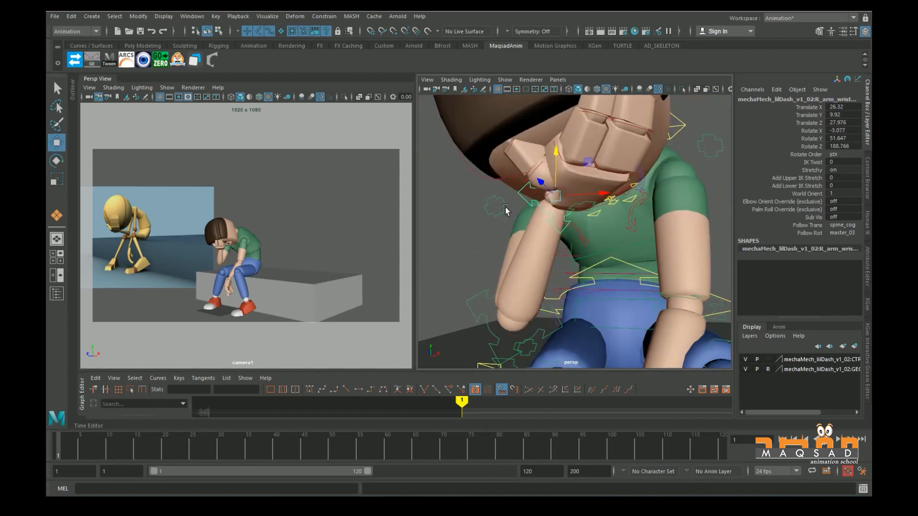
- Open the right thumb outward by rotating its base control to Z -10.495
{"action": "left_click", "coordinate": [452, 214]}
{"action": "left_click", "coordinate": [509, 180]}
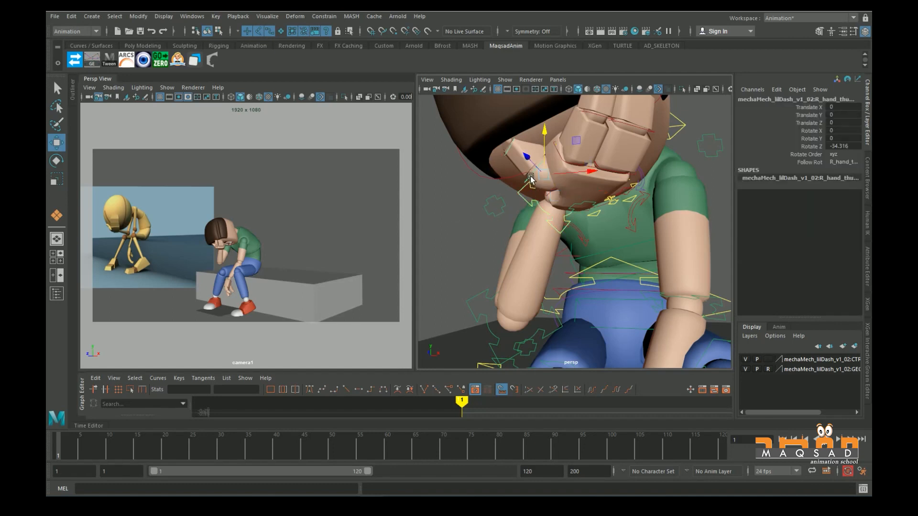
{"action": "key", "text": "e"}
{"action": "left_click_drag", "start_coordinate": [510, 189], "coordinate": [520, 209]}
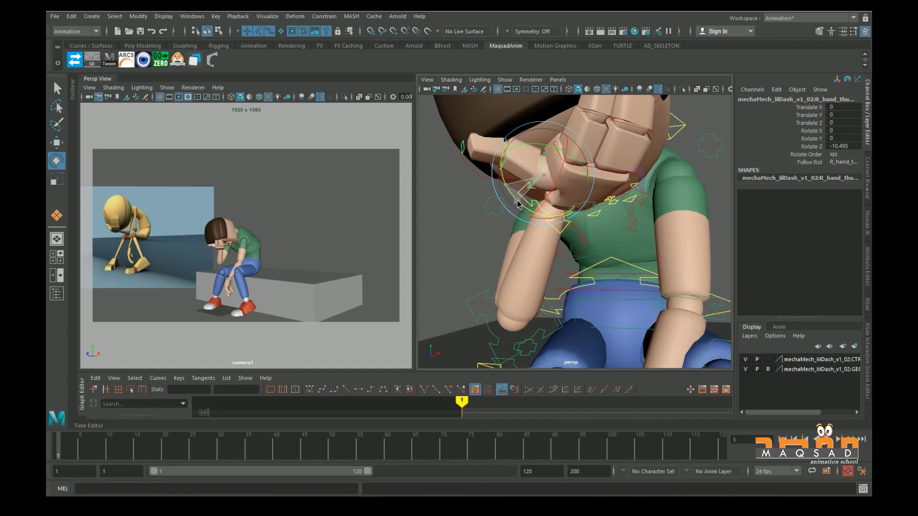
{"action": "scroll", "coordinate": [519, 205], "scroll_direction": "down", "scroll_amount": 4}
{"action": "left_click_drag", "start_coordinate": [522, 228], "coordinate": [497, 244], "text": "alt"}
{"action": "left_click", "coordinate": [551, 282]}
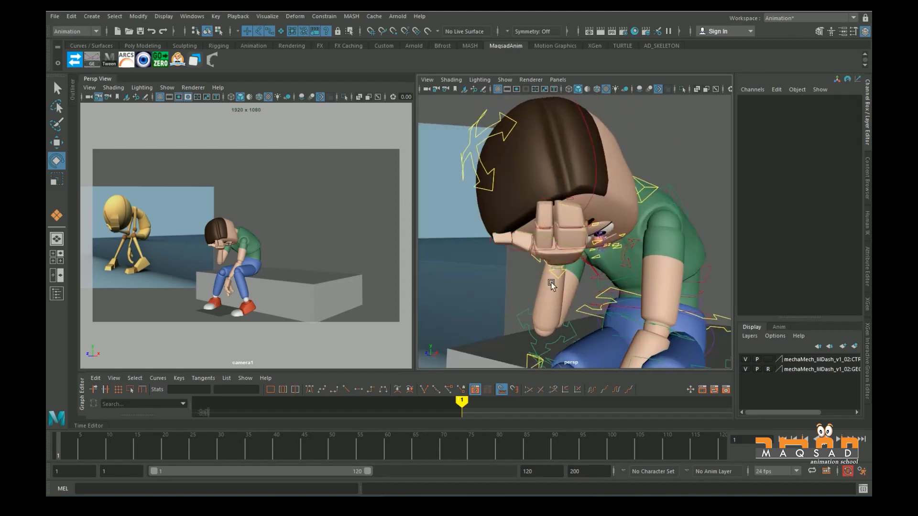
- Nudge the right wrist control to Translate X 26.307, Y 9.89, Z 28.387 so the palm rests against the face
{"action": "left_click", "coordinate": [564, 274]}
{"action": "key", "text": "w"}
{"action": "left_click_drag", "start_coordinate": [579, 250], "coordinate": [563, 258]}
{"action": "left_click_drag", "start_coordinate": [585, 220], "coordinate": [601, 218]}
{"action": "left_click_drag", "start_coordinate": [634, 243], "coordinate": [638, 221], "text": "alt"}
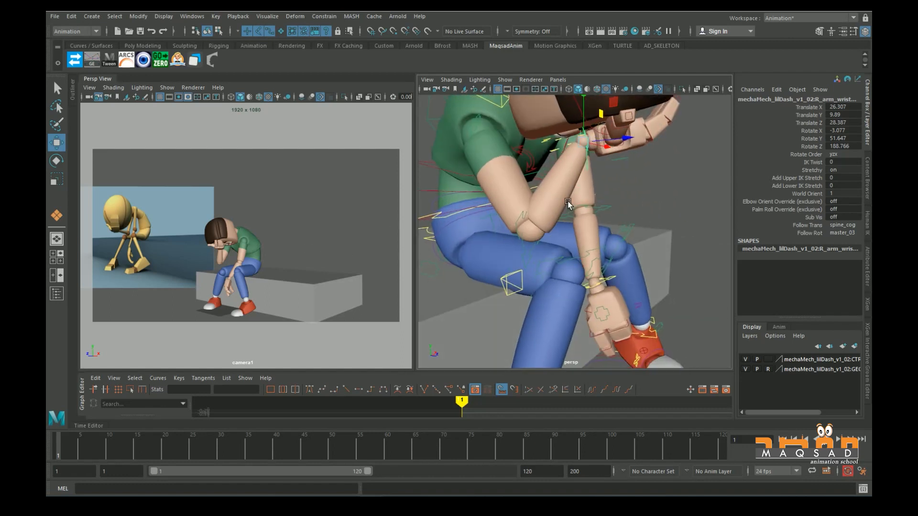
{"action": "left_click_drag", "start_coordinate": [583, 211], "coordinate": [577, 245], "text": "alt"}
{"action": "key", "text": "e"}
{"action": "key", "text": "ctrl+z"}
- Relax the right hand's fingers by setting the hand control's all-digits Curl to 17.9
{"action": "left_click", "coordinate": [557, 252]}
{"action": "left_click", "coordinate": [641, 224]}
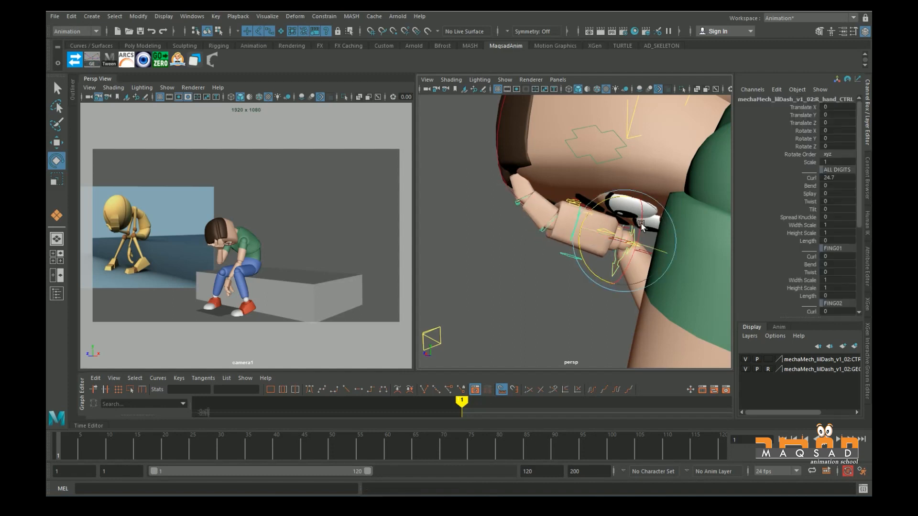
{"action": "middle_click_drag", "start_coordinate": [530, 217], "coordinate": [531, 217]}
{"action": "left_click_drag", "start_coordinate": [531, 217], "coordinate": [626, 215], "text": "alt"}
{"action": "right_click_drag", "start_coordinate": [555, 225], "coordinate": [579, 232], "text": "alt"}
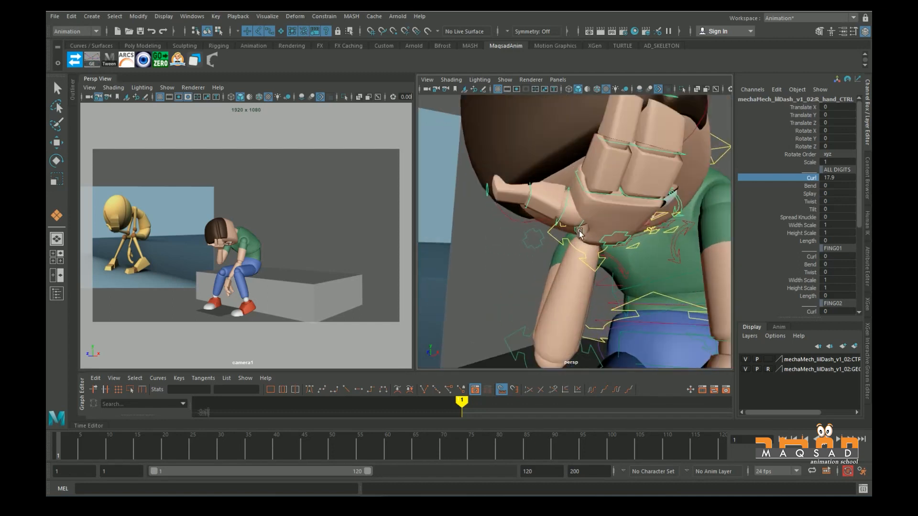
{"action": "scroll", "coordinate": [579, 232], "scroll_direction": "up", "scroll_amount": 2}
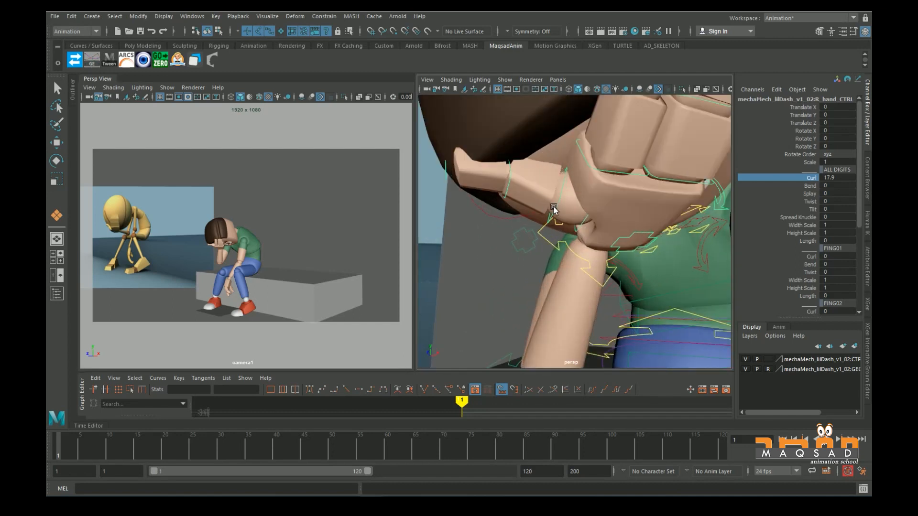
- Fine-tune the right wrist control's position to Translate X 26.372, Y 9.619, Z 28.431 so the hand supports the face
{"action": "left_click", "coordinate": [553, 207]}
{"action": "key", "text": "e"}
{"action": "left_click_drag", "start_coordinate": [547, 218], "coordinate": [589, 257]}
{"action": "key", "text": "ctrl+z"}
{"action": "left_click", "coordinate": [605, 248]}
{"action": "key", "text": "w"}
{"action": "left_click_drag", "start_coordinate": [589, 257], "coordinate": [657, 275], "text": "alt"}
{"action": "left_click_drag", "start_coordinate": [568, 282], "coordinate": [471, 256], "text": "alt"}
- Rotate the outer joint control of the right thumb to Z 0.535
{"action": "left_click", "coordinate": [514, 267]}
{"action": "left_click", "coordinate": [541, 237]}
{"action": "key", "text": "e"}
{"action": "left_click", "coordinate": [493, 225]}
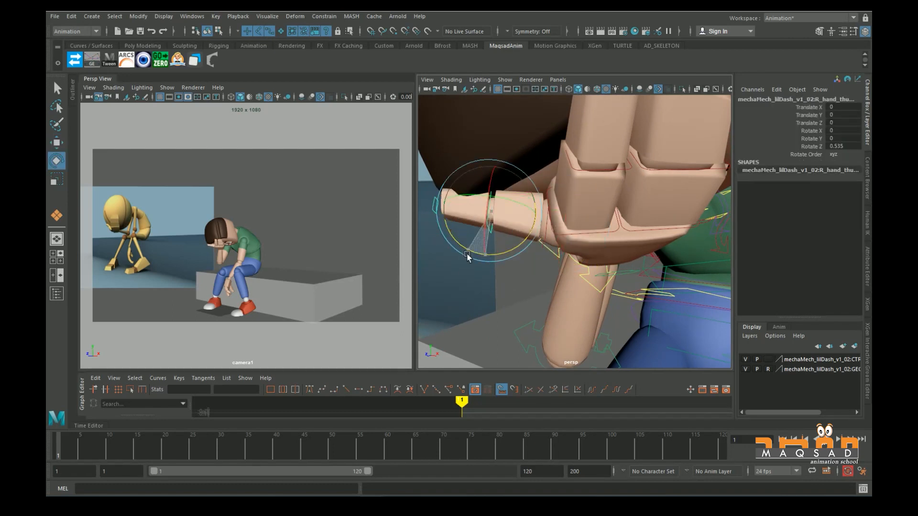
{"action": "left_click", "coordinate": [526, 278]}
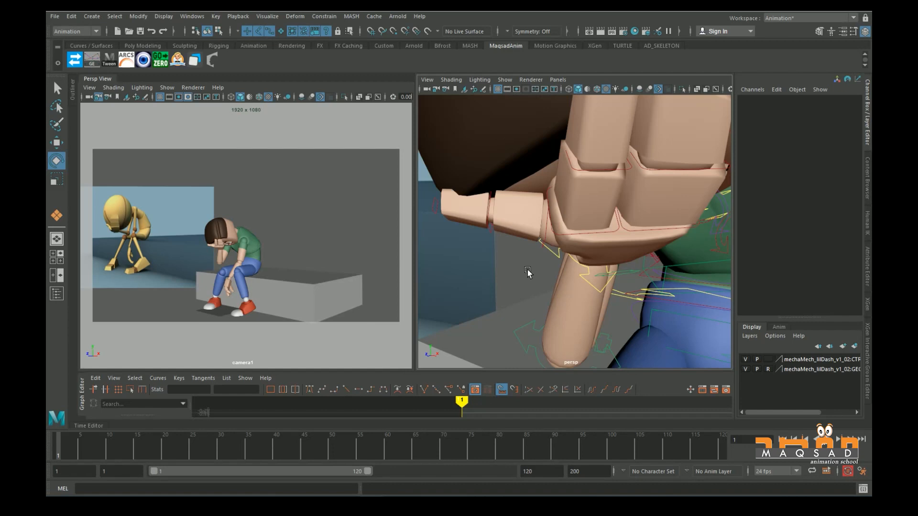
- Check the pose's silhouette in an enlarged camera view using scene lighting, with the reference plane and seat block hidden
{"action": "left_click_drag", "start_coordinate": [414, 270], "coordinate": [605, 270]}
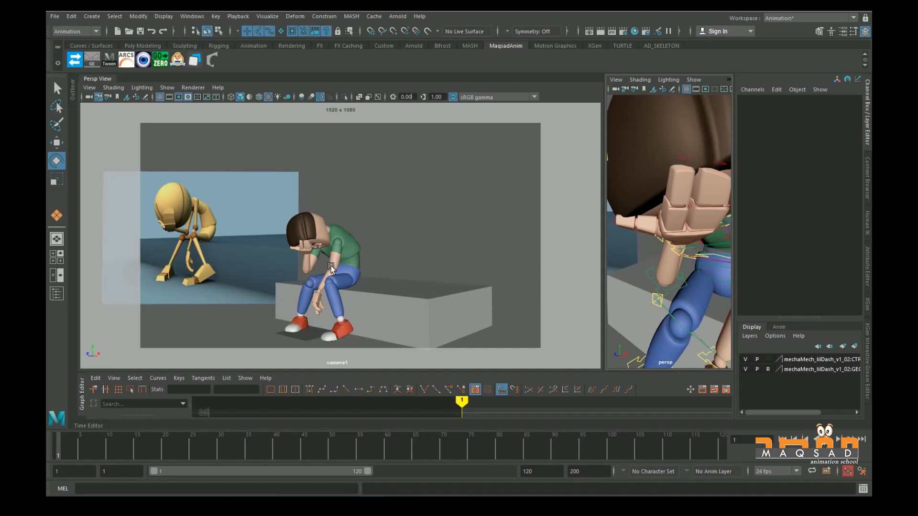
{"action": "left_click", "coordinate": [278, 98]}
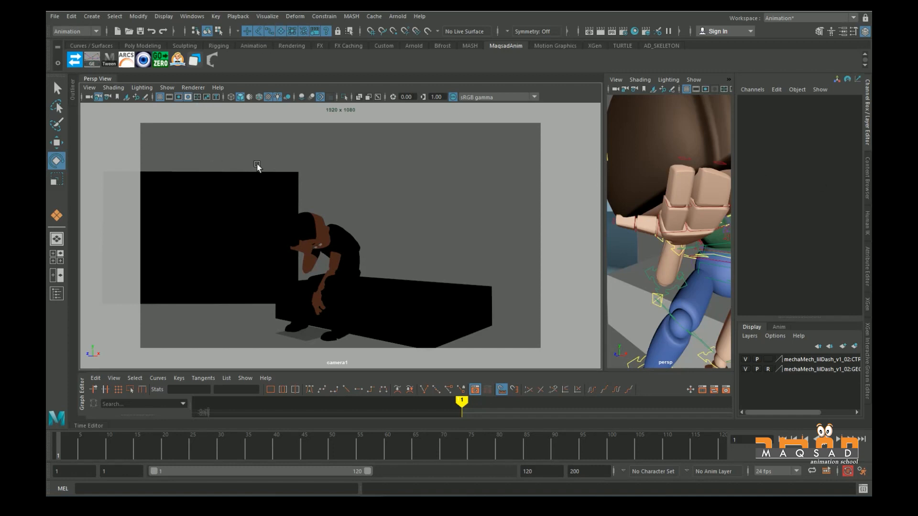
{"action": "left_click", "coordinate": [254, 187]}
{"action": "left_click", "coordinate": [805, 178]}
{"action": "middle_click_drag", "start_coordinate": [525, 215], "coordinate": [447, 231]}
{"action": "left_click", "coordinate": [399, 281]}
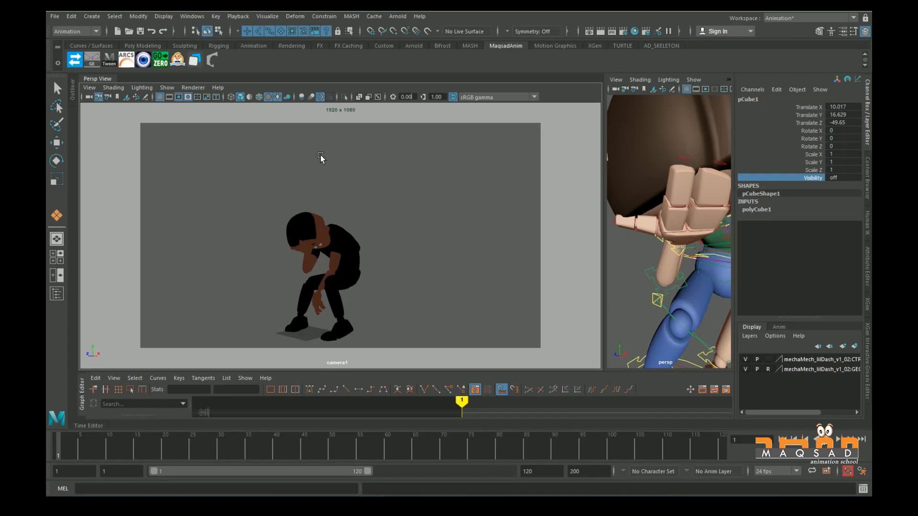
- Restore the seat block and reference plane, return to default lighting and shrink the camera view
{"action": "middle_click_drag", "start_coordinate": [433, 185], "coordinate": [468, 185]}
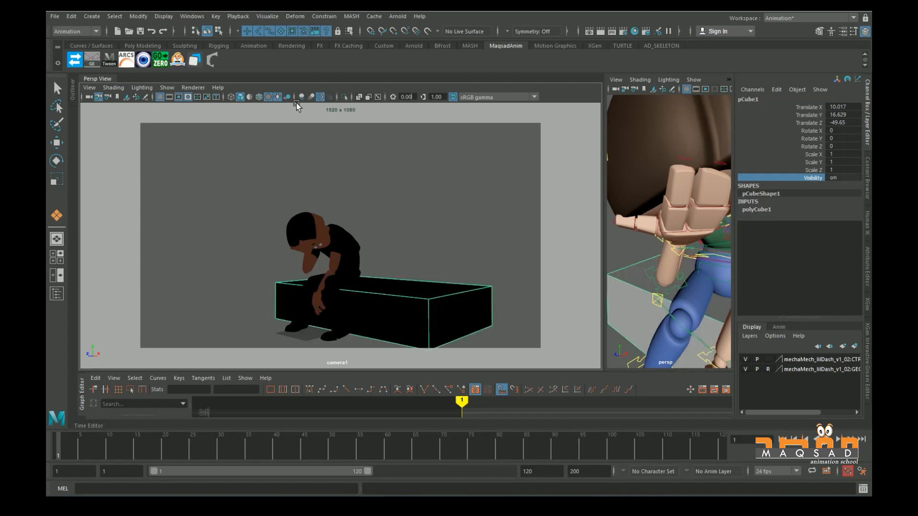
{"action": "key", "text": "ctrl+z"}
{"action": "key", "text": "ctrl+z"}
{"action": "key", "text": "ctrl+z"}
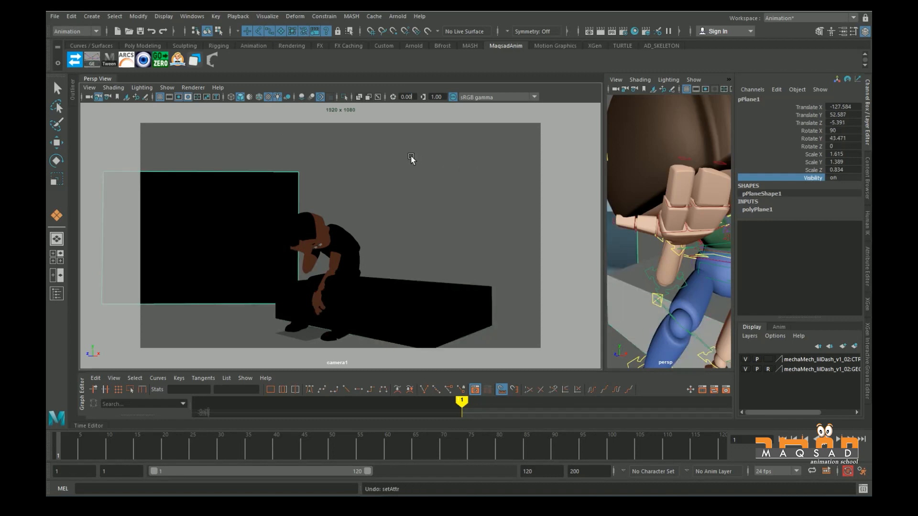
{"action": "left_click", "coordinate": [386, 145]}
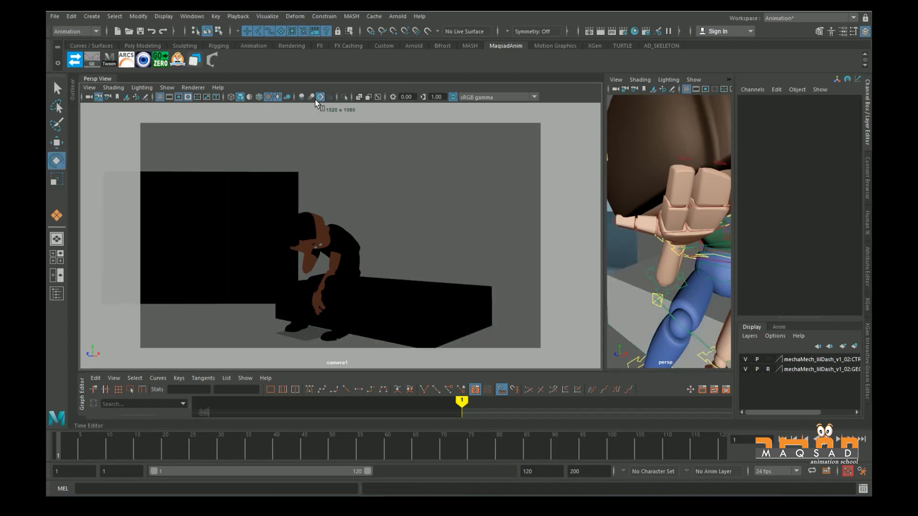
{"action": "left_click", "coordinate": [277, 97]}
{"action": "left_click_drag", "start_coordinate": [603, 241], "coordinate": [365, 238]}
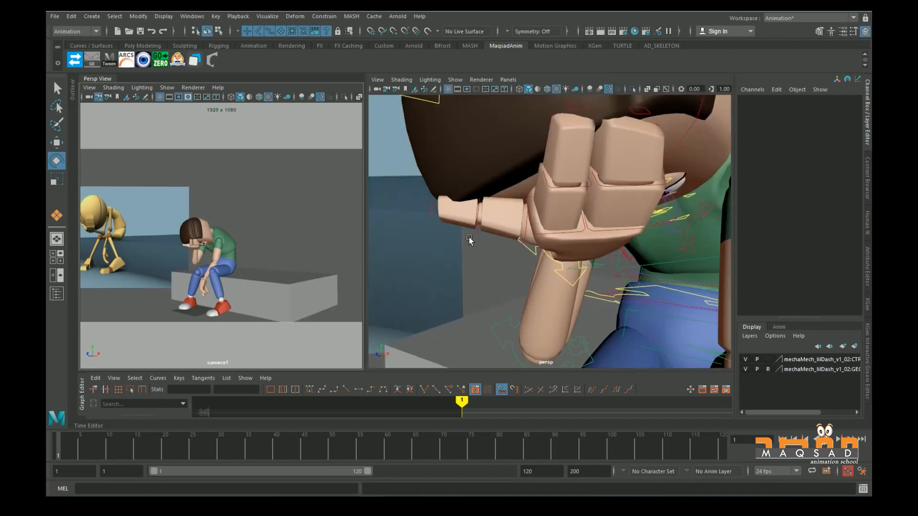
- Try repositioning the left wrist control between the knees and undo the move
{"action": "scroll", "coordinate": [473, 244], "scroll_direction": "down", "scroll_amount": 5}
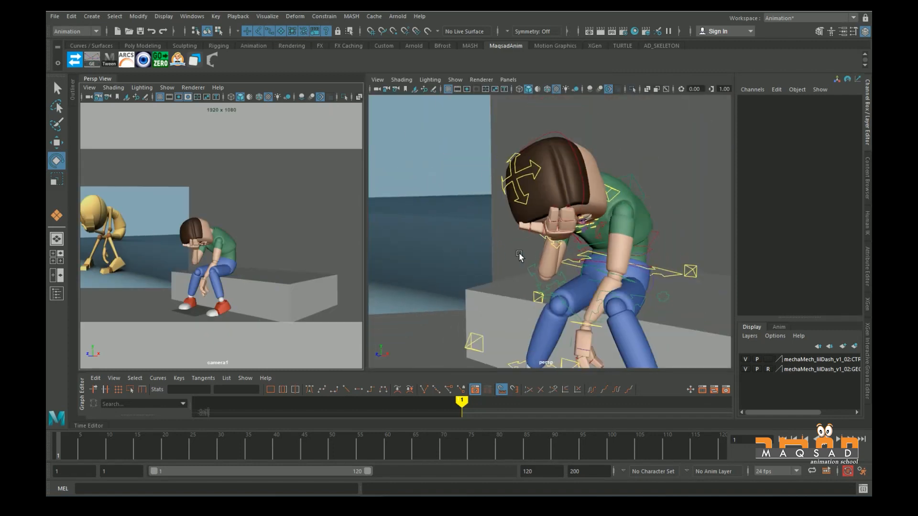
{"action": "left_click_drag", "start_coordinate": [519, 256], "coordinate": [572, 265], "text": "alt"}
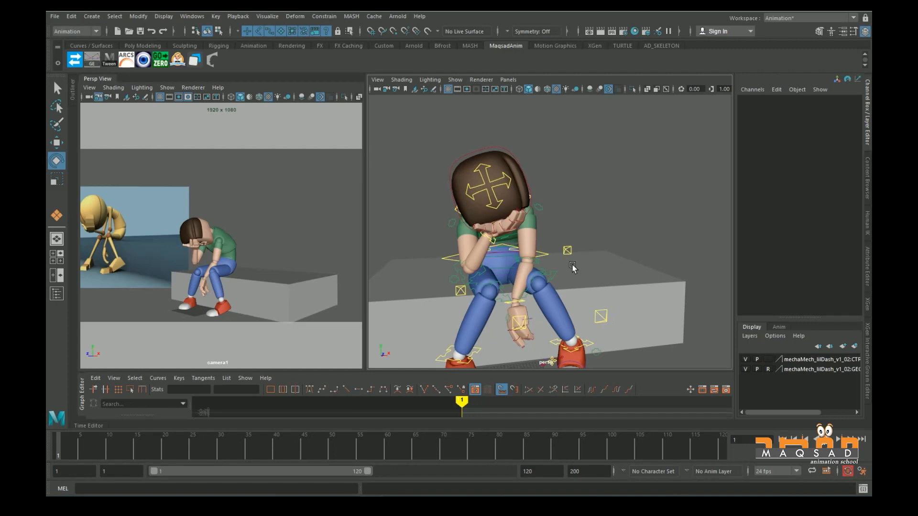
{"action": "scroll", "coordinate": [561, 294], "scroll_direction": "down", "scroll_amount": 3}
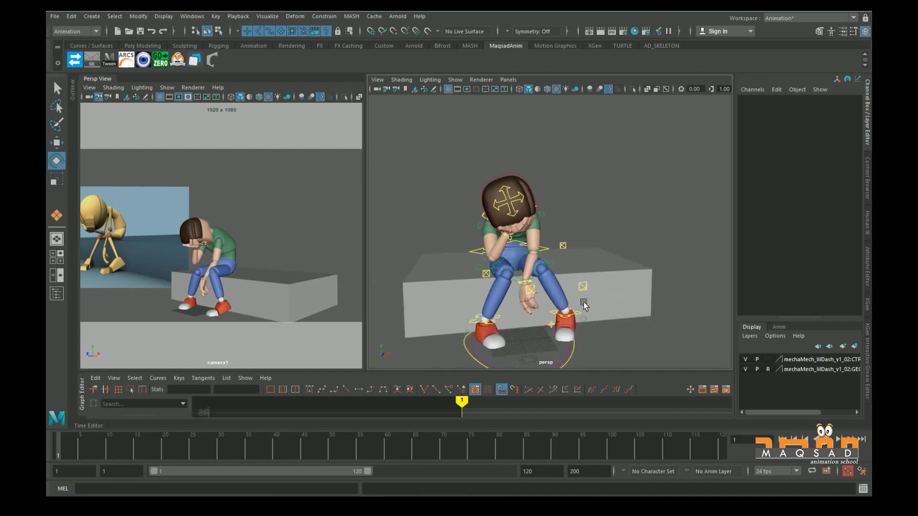
{"action": "scroll", "coordinate": [579, 296], "scroll_direction": "up", "scroll_amount": 2}
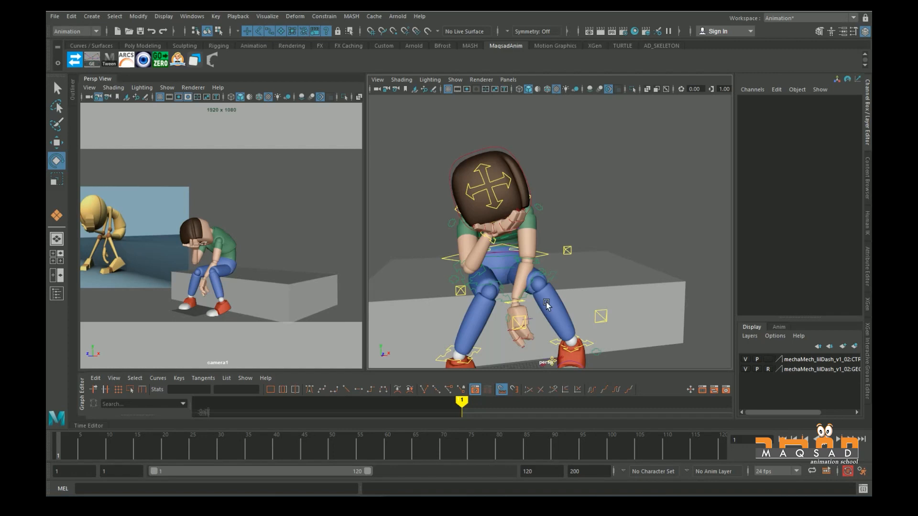
{"action": "left_click", "coordinate": [524, 300]}
{"action": "key", "text": "w"}
{"action": "left_click_drag", "start_coordinate": [524, 311], "coordinate": [495, 349], "text": "alt"}
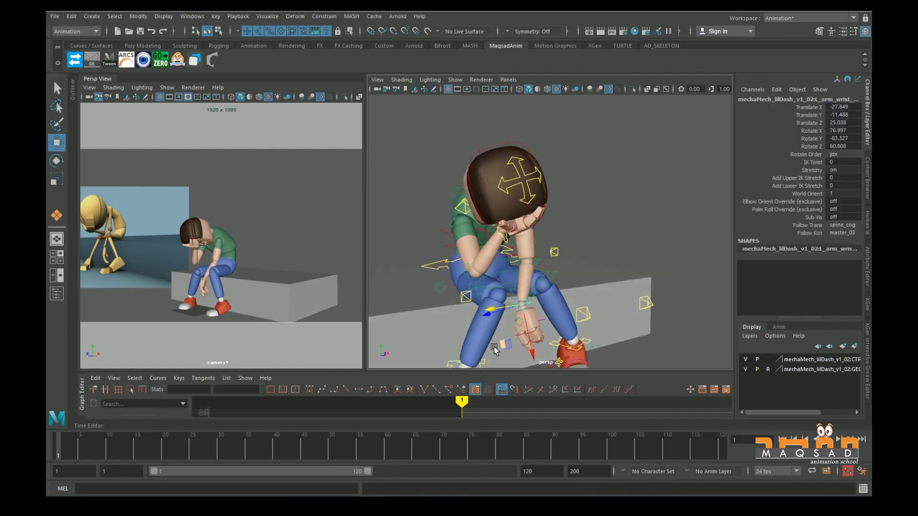
{"action": "key", "text": "ctrl+z"}
{"action": "key", "text": "ctrl+z"}
{"action": "key", "text": "ctrl+z"}
{"action": "key", "text": "ctrl+z"}
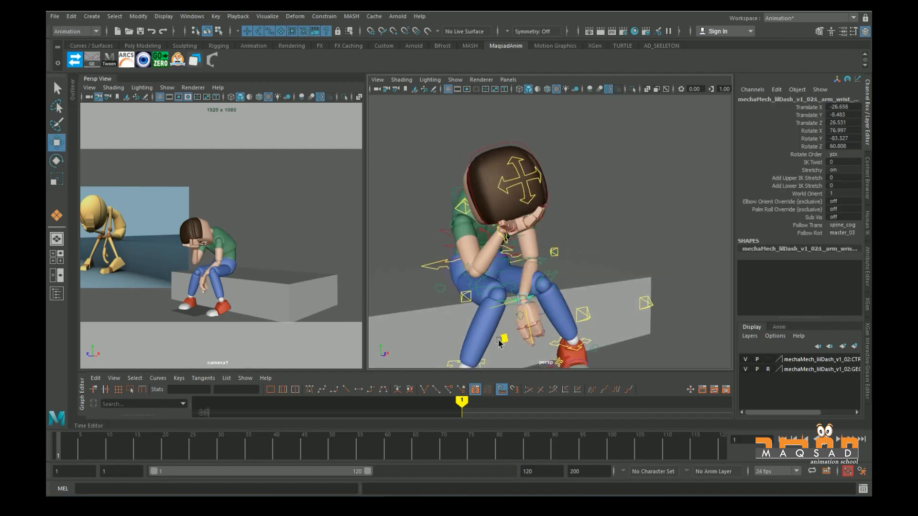
- Try another small shift of the right wrist control beneath the face and undo it
{"action": "left_click_drag", "start_coordinate": [517, 325], "coordinate": [459, 246], "text": "alt"}
{"action": "right_click_drag", "start_coordinate": [459, 246], "coordinate": [507, 251], "text": "alt"}
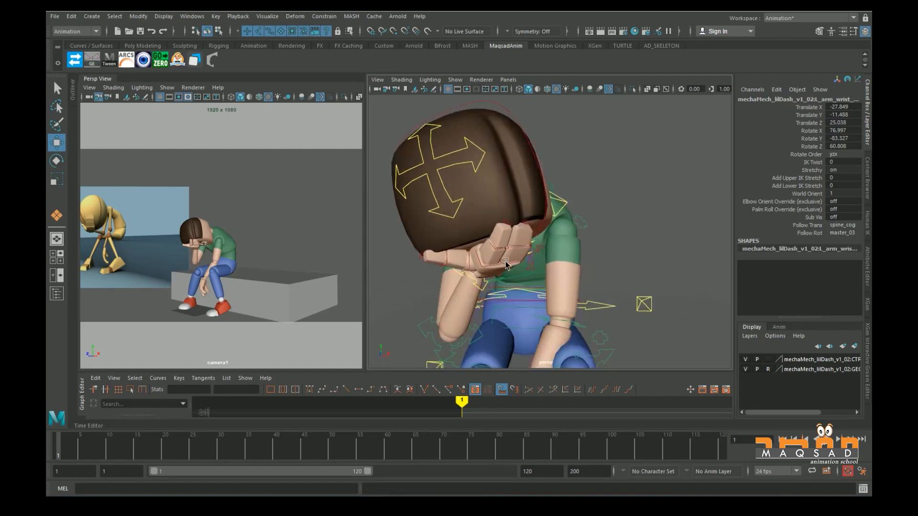
{"action": "left_click_drag", "start_coordinate": [507, 250], "coordinate": [437, 253], "text": "alt"}
{"action": "left_click", "coordinate": [475, 282]}
{"action": "mouse_move", "coordinate": [444, 300]}
{"action": "left_mouse_down"}
{"action": "mouse_move", "coordinate": [439, 310]}
{"action": "mouse_move", "coordinate": [454, 304]}
{"action": "left_mouse_up"}
{"action": "key", "text": "ctrl+z"}
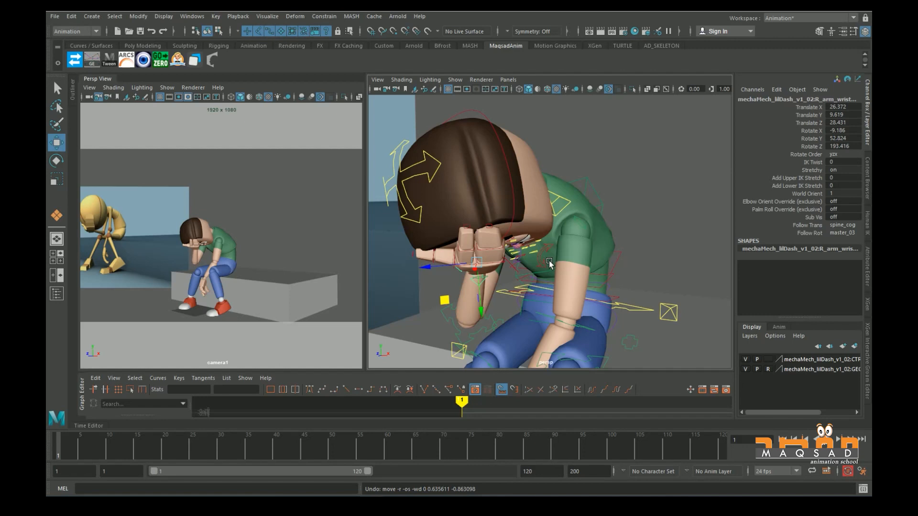
- Examine the pose from the front, then the hanging left hand and the left foot up close
{"action": "left_click_drag", "start_coordinate": [549, 263], "coordinate": [583, 273], "text": "alt"}
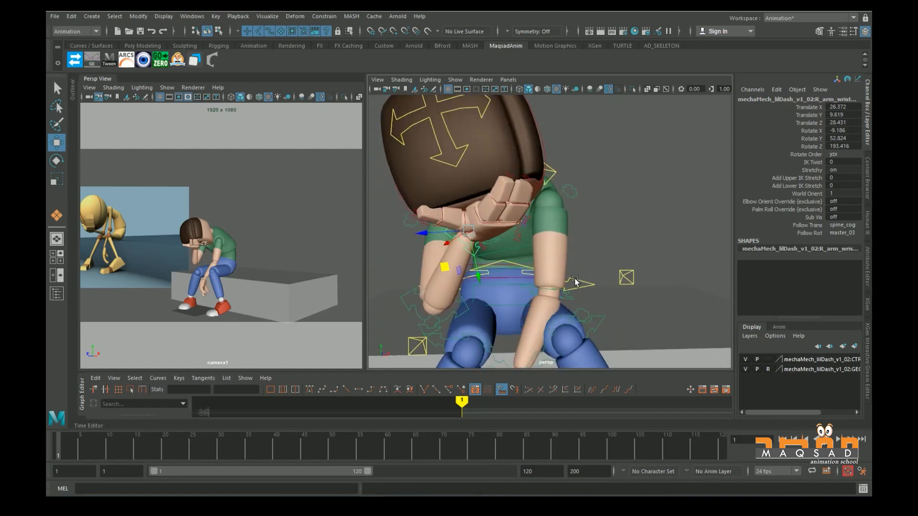
{"action": "right_click_drag", "start_coordinate": [573, 279], "coordinate": [531, 251], "text": "alt"}
{"action": "left_click_drag", "start_coordinate": [530, 250], "coordinate": [567, 248], "text": "alt"}
{"action": "scroll", "coordinate": [514, 193], "scroll_direction": "up", "scroll_amount": 3}
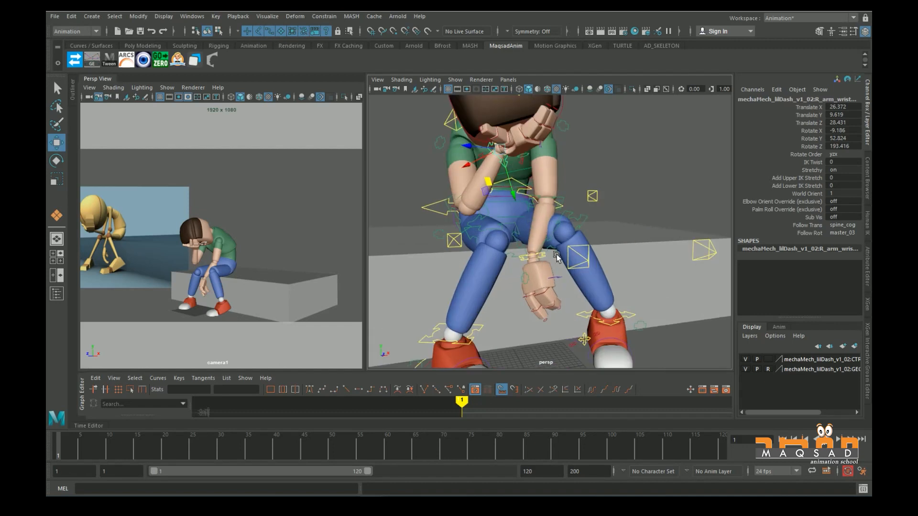
{"action": "left_click", "coordinate": [539, 262]}
{"action": "key", "text": "f"}
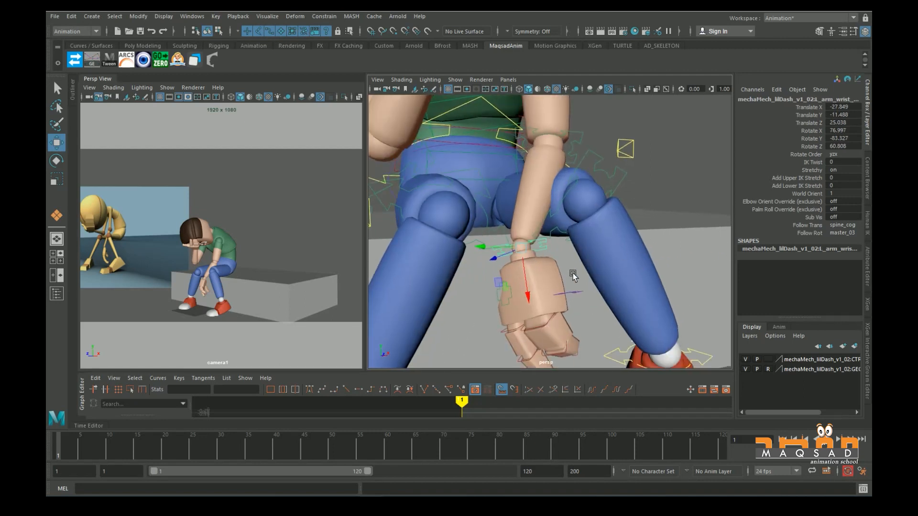
{"action": "right_click_drag", "start_coordinate": [685, 275], "coordinate": [556, 234], "text": "alt"}
{"action": "middle_click_drag", "start_coordinate": [556, 234], "coordinate": [506, 274], "text": "alt"}
{"action": "right_click_drag", "start_coordinate": [507, 275], "coordinate": [547, 242], "text": "alt"}
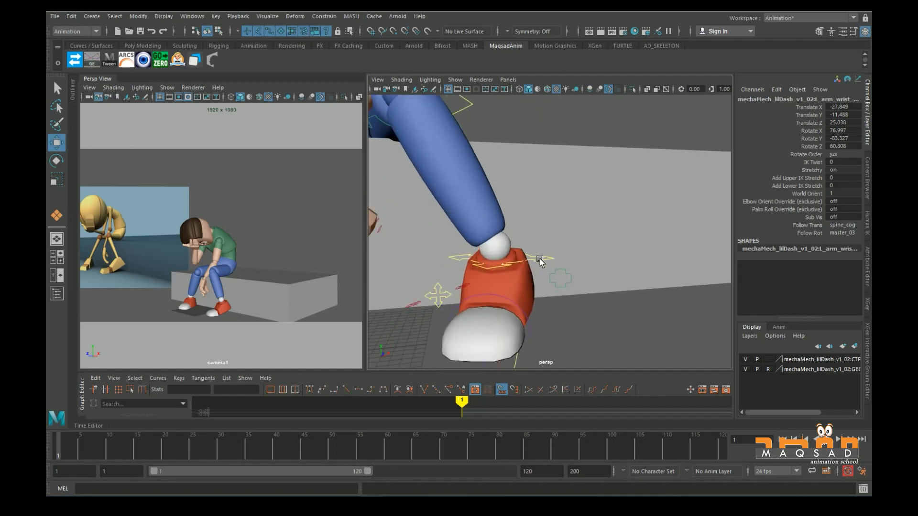
- Inspect the Follow Trans and Follow Rot settings of the left ankle and left knee controls
{"action": "left_click", "coordinate": [540, 259]}
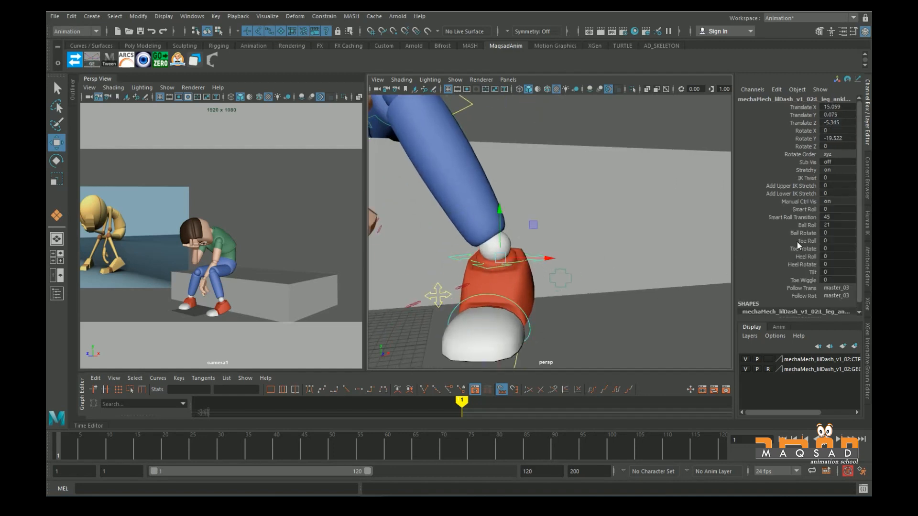
{"action": "scroll", "coordinate": [796, 258], "scroll_direction": "down", "scroll_amount": 1}
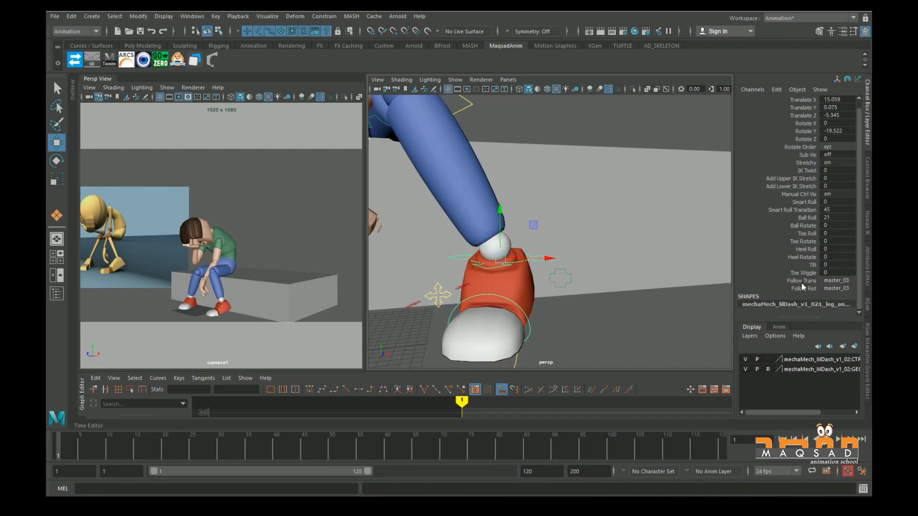
{"action": "right_click_drag", "start_coordinate": [591, 227], "coordinate": [548, 289], "text": "alt"}
{"action": "middle_click_drag", "start_coordinate": [510, 104], "coordinate": [516, 152], "text": "alt"}
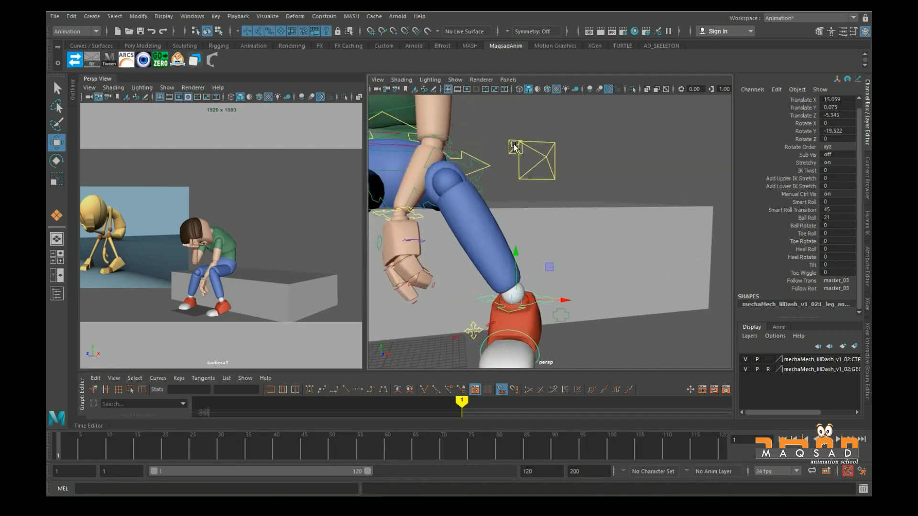
{"action": "left_click", "coordinate": [537, 156]}
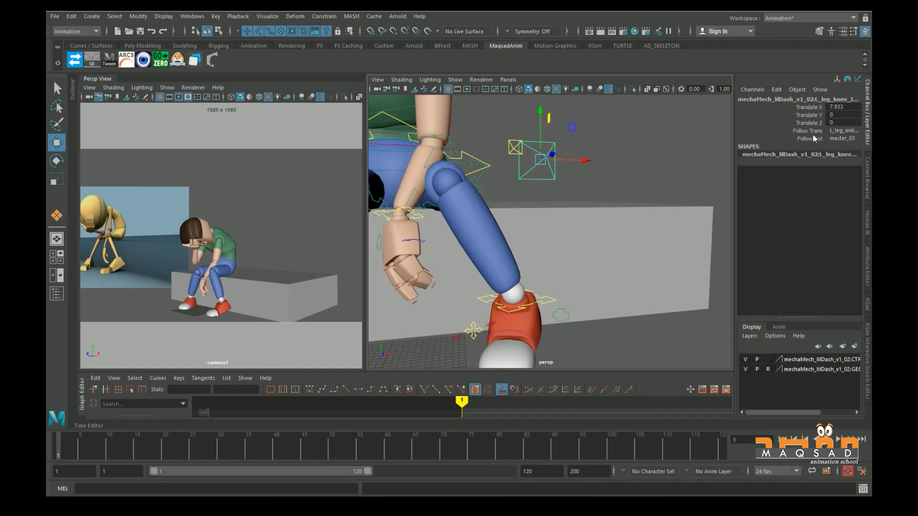
{"action": "left_click", "coordinate": [543, 297]}
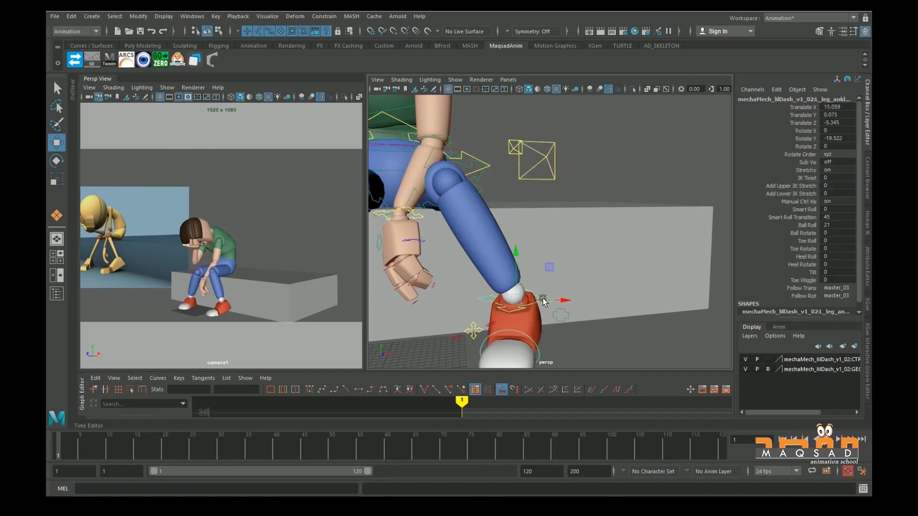
{"action": "key", "text": "f"}
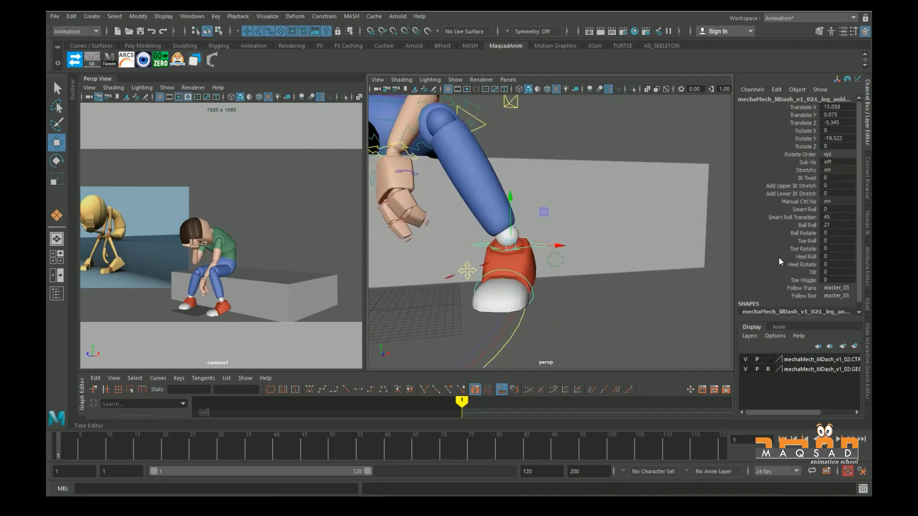
- Try Follow Trans on spine_cog for the left ankle control, inspect the leg, and restore it to master_03
{"action": "left_click", "coordinate": [841, 287]}
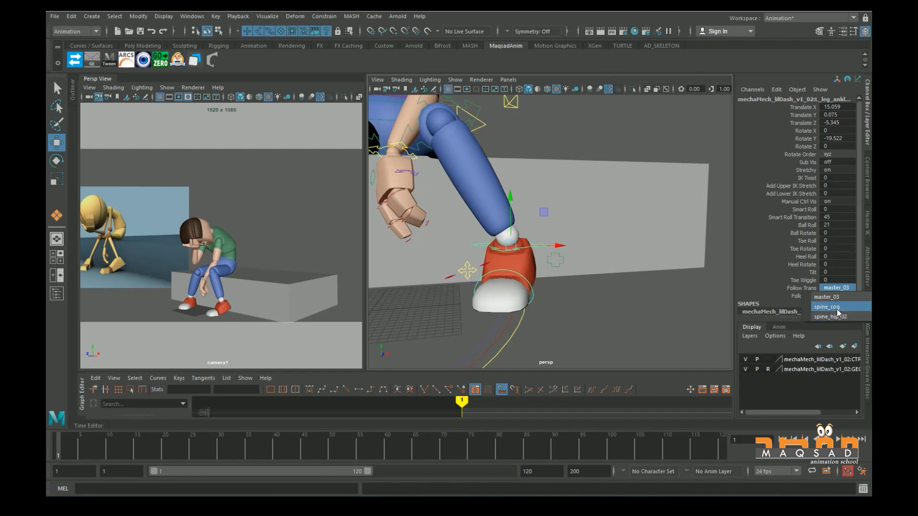
{"action": "left_click", "coordinate": [836, 310]}
{"action": "right_click_drag", "start_coordinate": [665, 268], "coordinate": [614, 258], "text": "alt"}
{"action": "left_click_drag", "start_coordinate": [558, 266], "coordinate": [518, 194], "text": "alt"}
{"action": "left_click_drag", "start_coordinate": [571, 324], "coordinate": [578, 255], "text": "alt"}
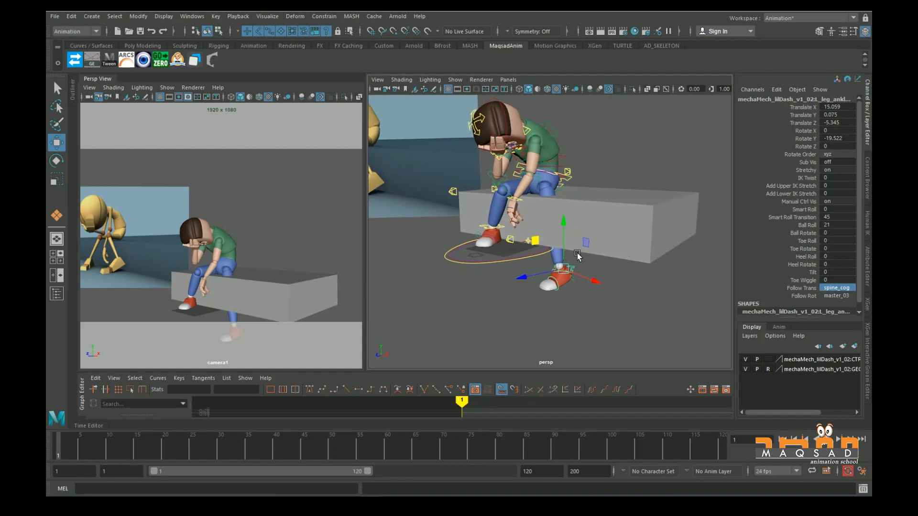
{"action": "left_click", "coordinate": [838, 289]}
{"action": "left_click", "coordinate": [837, 301]}
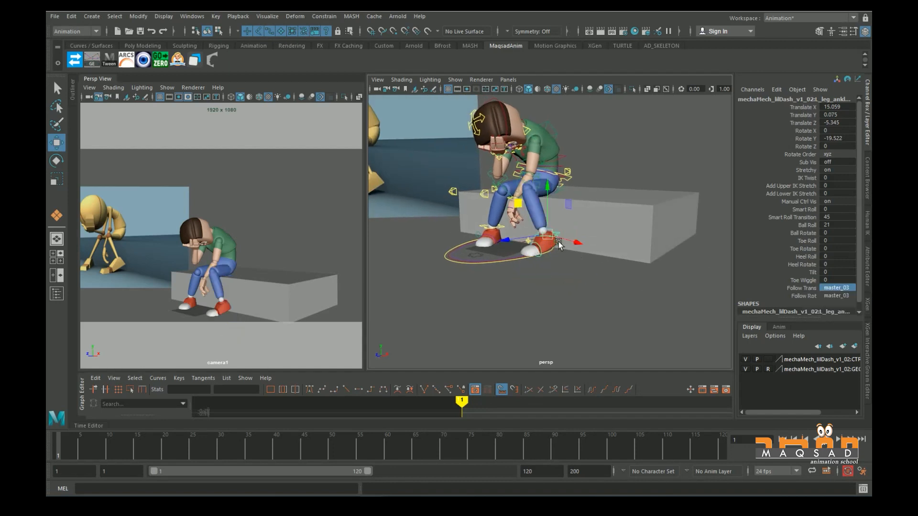
- Set the left ankle control's Follow Trans to spine_cog again and view the leg from the side
{"action": "left_click", "coordinate": [567, 178]}
{"action": "left_click_drag", "start_coordinate": [568, 178], "coordinate": [545, 175], "text": "alt"}
{"action": "right_click_drag", "start_coordinate": [545, 175], "coordinate": [579, 242], "text": "alt"}
{"action": "left_click", "coordinate": [580, 242]}
{"action": "scroll", "coordinate": [823, 279], "scroll_direction": "down", "scroll_amount": 1}
{"action": "left_click", "coordinate": [833, 281]}
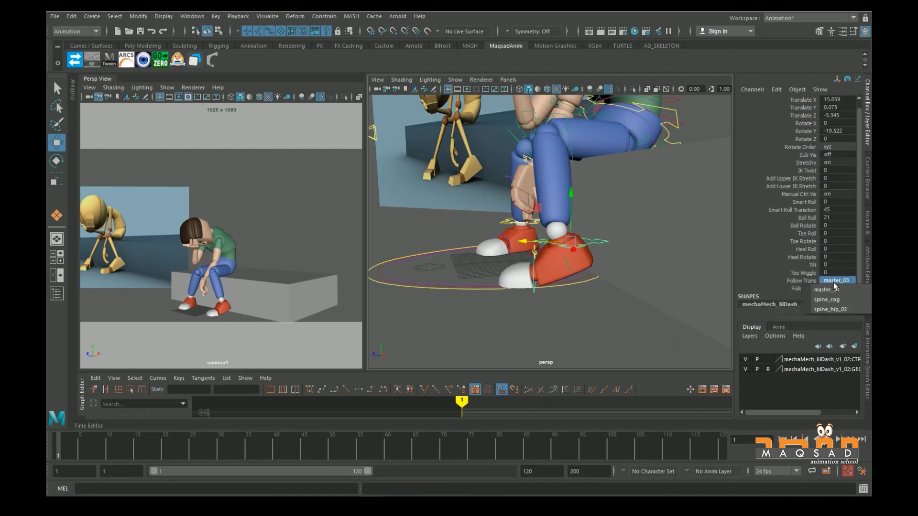
{"action": "left_click", "coordinate": [835, 298]}
{"action": "scroll", "coordinate": [586, 315], "scroll_direction": "down", "scroll_amount": 4}
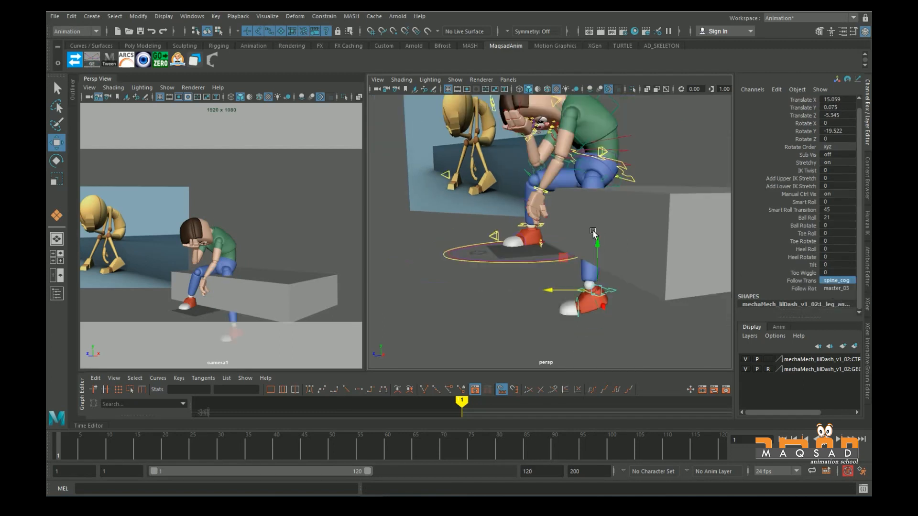
{"action": "middle_click_drag", "start_coordinate": [586, 315], "coordinate": [554, 334], "text": "alt"}
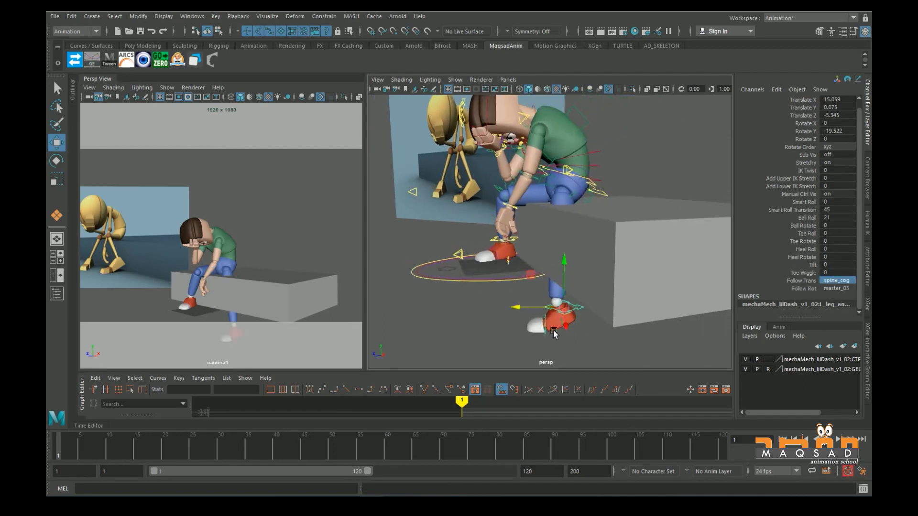
- Try moving the spine_cog control to test the left foot's following, and undo the move and the follow change
{"action": "left_click", "coordinate": [592, 330]}
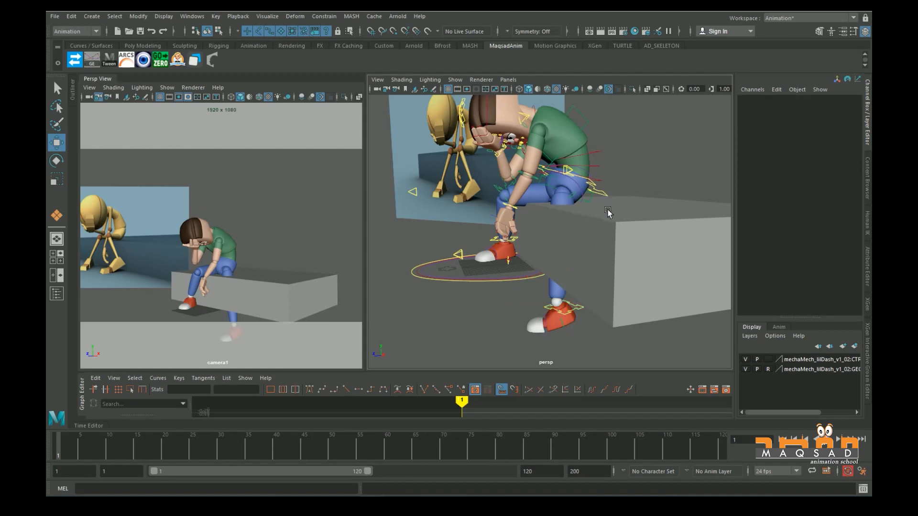
{"action": "left_click", "coordinate": [591, 203]}
{"action": "left_click_drag", "start_coordinate": [546, 143], "coordinate": [549, 348]}
{"action": "key", "text": "ctrl+z"}
{"action": "key", "text": "ctrl+z"}
{"action": "key", "text": "ctrl+z"}
{"action": "key", "text": "ctrl+z"}
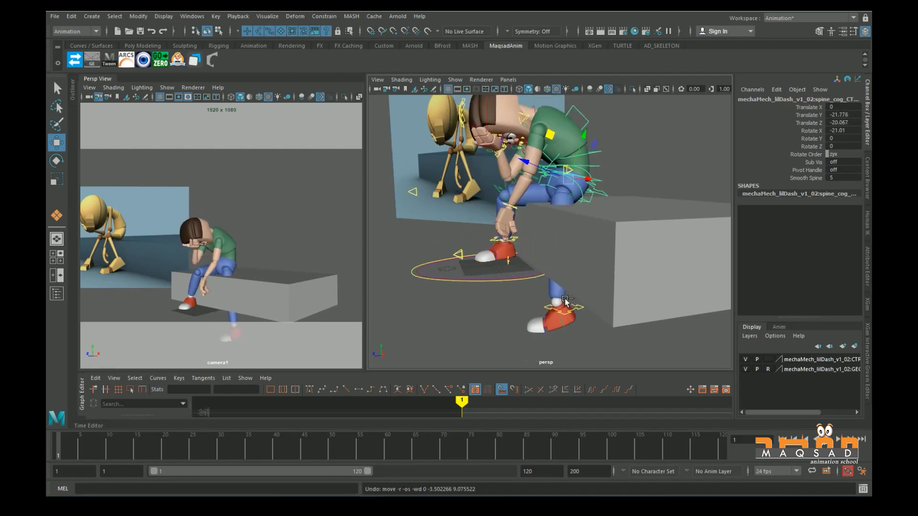
{"action": "key", "text": "f"}
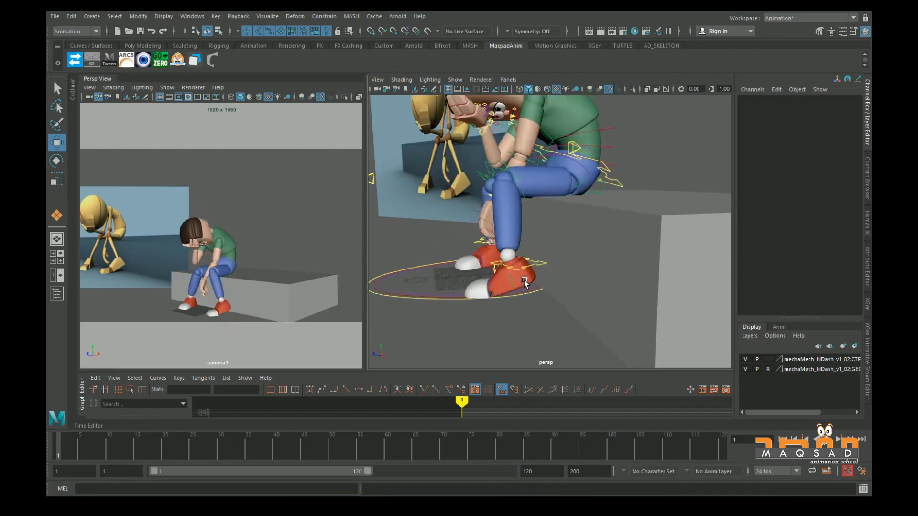
- Set the left ankle control's Follow Trans to spine_hip_02
{"action": "scroll", "coordinate": [832, 287], "scroll_direction": "down", "scroll_amount": 1}
{"action": "left_click", "coordinate": [836, 280]}
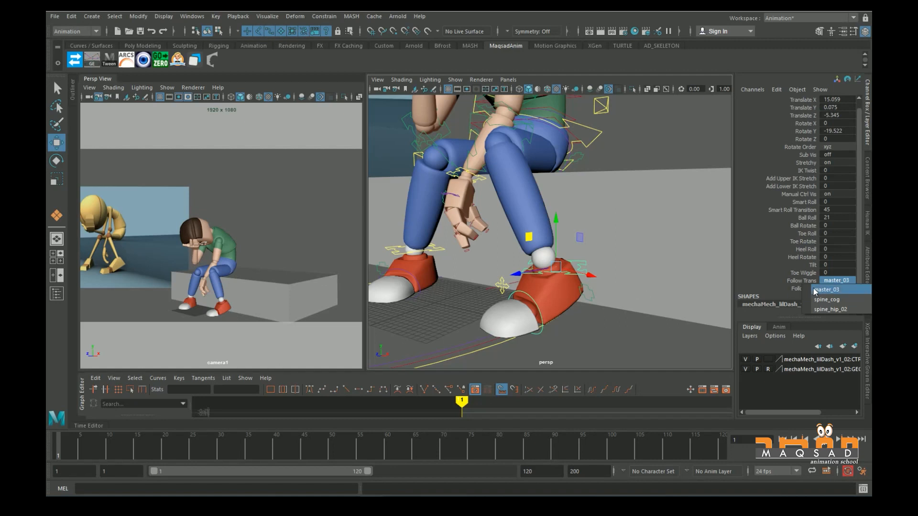
{"action": "left_click", "coordinate": [837, 313]}
{"action": "left_click_drag", "start_coordinate": [430, 230], "coordinate": [636, 216], "text": "alt"}
- Try rotating and moving the spine_hip_02 control to test how the left foot follows the hips
{"action": "left_click", "coordinate": [577, 188]}
{"action": "key", "text": "e"}
{"action": "scroll", "coordinate": [598, 194], "scroll_direction": "down", "scroll_amount": 2}
{"action": "key", "text": "ctrl+z"}
{"action": "left_click", "coordinate": [672, 195]}
{"action": "left_click", "coordinate": [614, 204]}
{"action": "left_click", "coordinate": [681, 205]}
{"action": "left_click", "coordinate": [625, 204]}
{"action": "key", "text": "w"}
{"action": "left_click_drag", "start_coordinate": [567, 142], "coordinate": [570, 161]}
- Undo the hip control changes and the left ankle's follow change
{"action": "key", "text": "ctrl+z"}
{"action": "key", "text": "ctrl+z"}
{"action": "key", "text": "ctrl+z"}
{"action": "key", "text": "ctrl+z"}
{"action": "key", "text": "ctrl+z"}
{"action": "key", "text": "ctrl+z"}
{"action": "key", "text": "ctrl+z"}
{"action": "key", "text": "ctrl+z"}
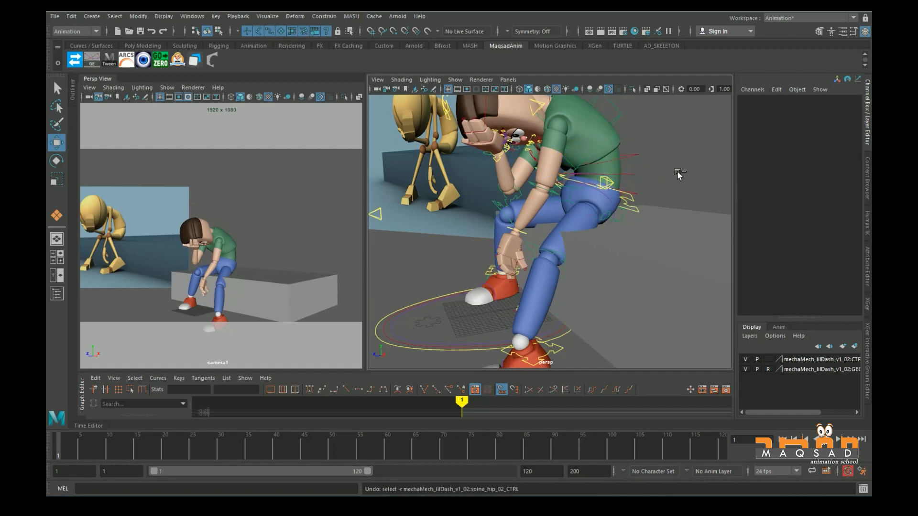
{"action": "left_click", "coordinate": [684, 165]}
{"action": "left_click_drag", "start_coordinate": [483, 189], "coordinate": [537, 194], "text": "alt"}
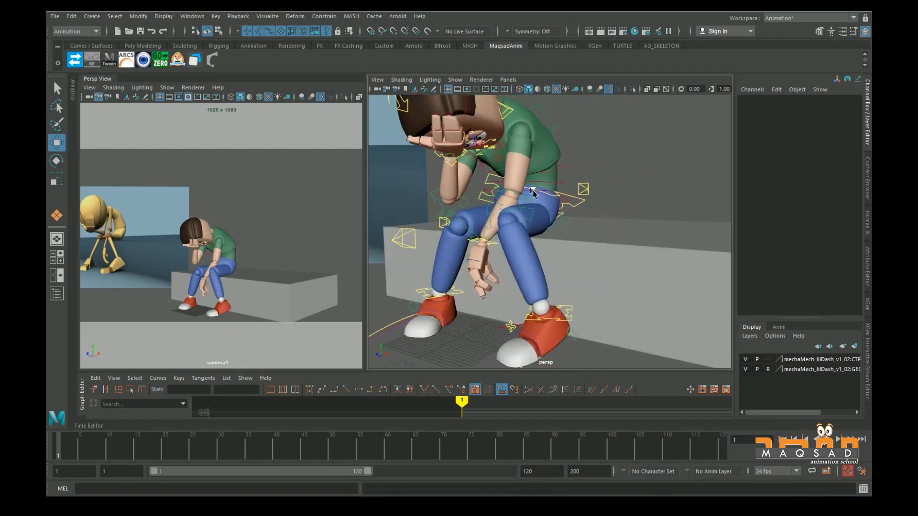
- Inspect the follow settings of the left wrist control between the knees
{"action": "right_click_drag", "start_coordinate": [488, 193], "coordinate": [531, 192], "text": "alt"}
{"action": "left_click_drag", "start_coordinate": [530, 193], "coordinate": [525, 226], "text": "alt"}
{"action": "right_click_drag", "start_coordinate": [524, 227], "coordinate": [492, 258], "text": "alt"}
{"action": "left_click", "coordinate": [492, 258]}
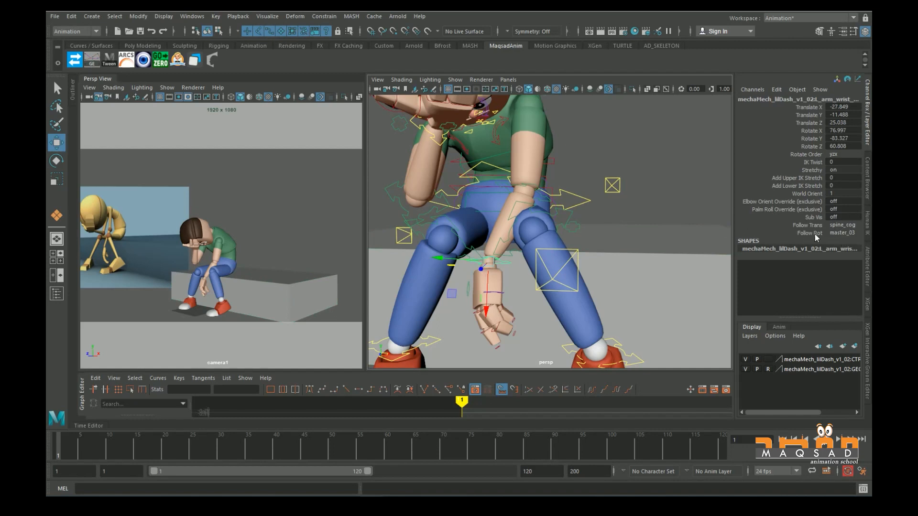
{"action": "left_click", "coordinate": [631, 149]}
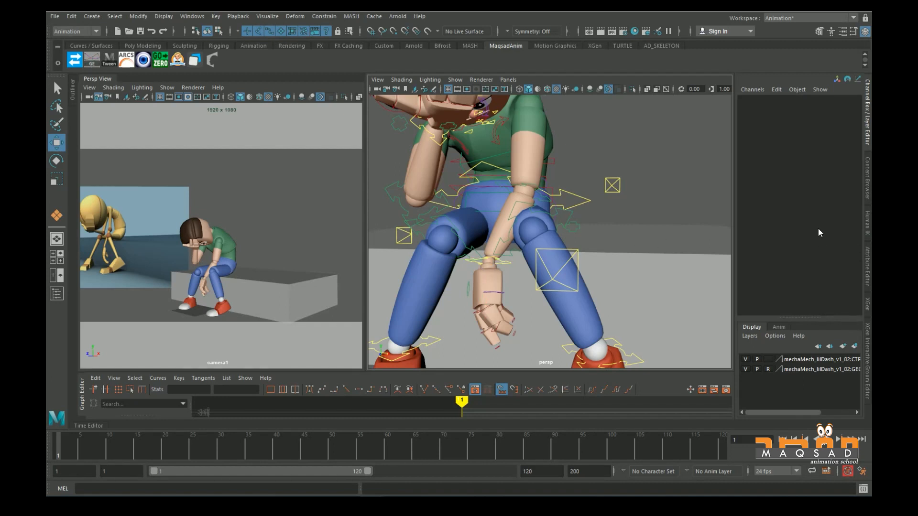
- Set the left wrist control's Follow Rot to spine_cog
{"action": "left_click", "coordinate": [498, 268]}
{"action": "left_click", "coordinate": [837, 232]}
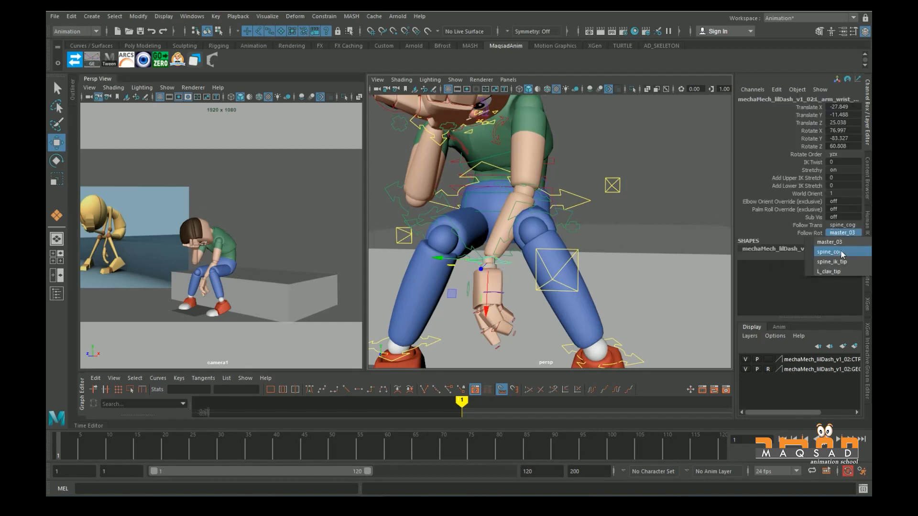
{"action": "left_click", "coordinate": [841, 254]}
{"action": "mouse_move", "coordinate": [563, 211]}
{"action": "left_mouse_down", "text": "alt"}
{"action": "mouse_move", "coordinate": [600, 199]}
{"action": "mouse_move", "coordinate": [557, 193]}
{"action": "mouse_move", "coordinate": [599, 196]}
{"action": "mouse_move", "coordinate": [566, 196]}
{"action": "left_mouse_up", "text": "alt"}
- Try rotating the body control at the waist to test the left hand's following, and undo it with the follow change
{"action": "left_click", "coordinate": [598, 192]}
{"action": "left_click", "coordinate": [601, 193]}
{"action": "key", "text": "e"}
{"action": "key", "text": "ctrl+z"}
{"action": "key", "text": "ctrl+z"}
{"action": "key", "text": "ctrl+z"}
{"action": "key", "text": "ctrl+z"}
{"action": "key", "text": "ctrl+z"}
{"action": "key", "text": "ctrl+z"}
{"action": "key", "text": "ctrl+z"}
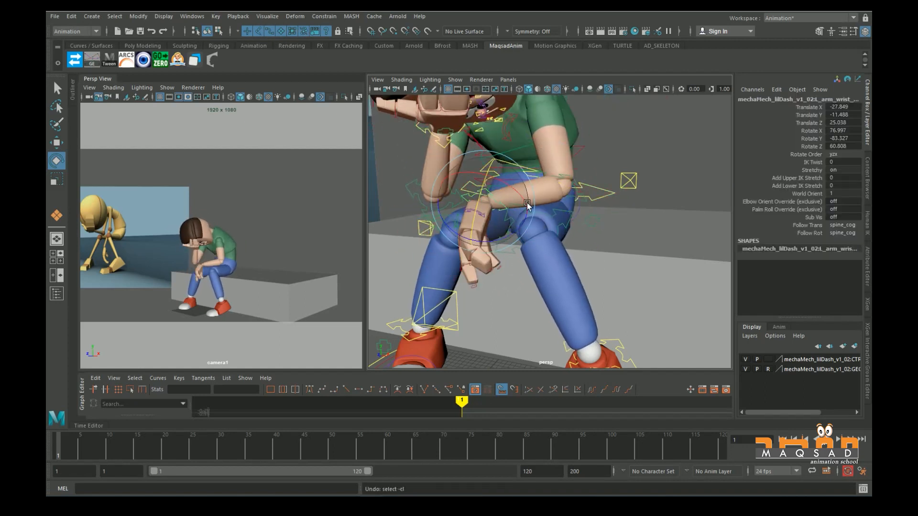
- Set the left wrist control's Follow Rot to L_clav_tip
{"action": "left_click", "coordinate": [844, 233]}
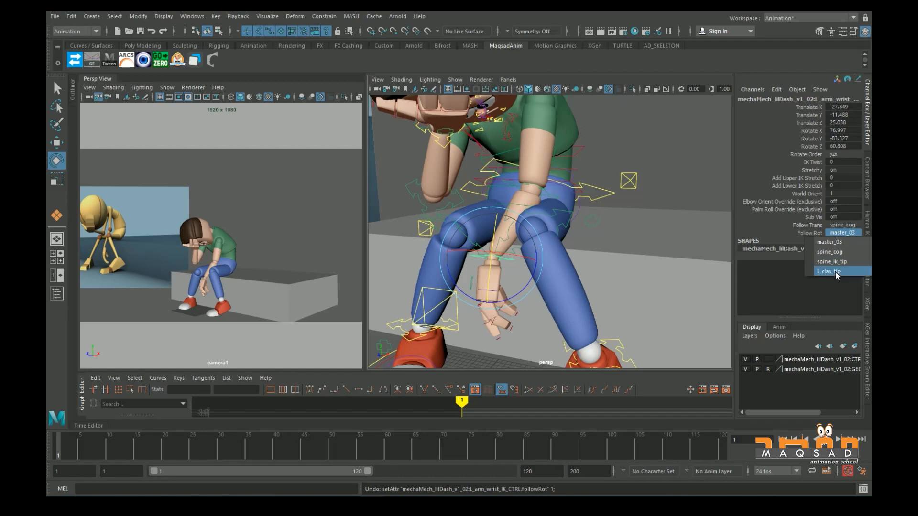
{"action": "left_click", "coordinate": [836, 271]}
{"action": "middle_click_drag", "start_coordinate": [601, 153], "coordinate": [602, 196], "text": "alt"}
{"action": "left_click_drag", "start_coordinate": [602, 196], "coordinate": [569, 191], "text": "alt"}
- Try rotating the left clavicle control to test how the left hand follows the shoulder, and undo the rotations
{"action": "left_click", "coordinate": [521, 176]}
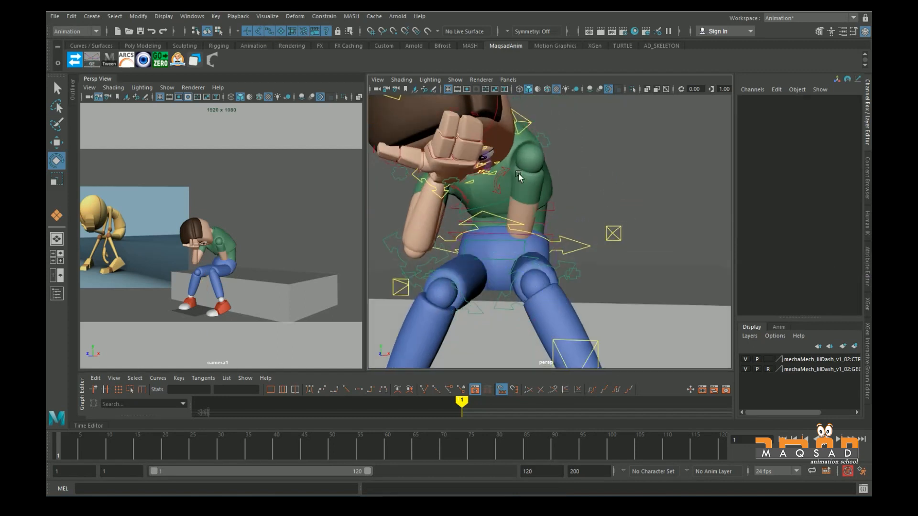
{"action": "left_click", "coordinate": [502, 176]}
{"action": "mouse_move", "coordinate": [508, 148]}
{"action": "left_mouse_down"}
{"action": "mouse_move", "coordinate": [500, 136]}
{"action": "mouse_move", "coordinate": [520, 149]}
{"action": "left_mouse_up"}
{"action": "key", "text": "ctrl+z"}
{"action": "key", "text": "ctrl+z"}
{"action": "left_click", "coordinate": [458, 190]}
{"action": "left_click_drag", "start_coordinate": [458, 190], "coordinate": [521, 156]}
{"action": "scroll", "coordinate": [578, 234], "scroll_direction": "down", "scroll_amount": 5}
{"action": "key", "text": "ctrl+z"}
{"action": "key", "text": "ctrl+z"}
{"action": "key", "text": "ctrl+z"}
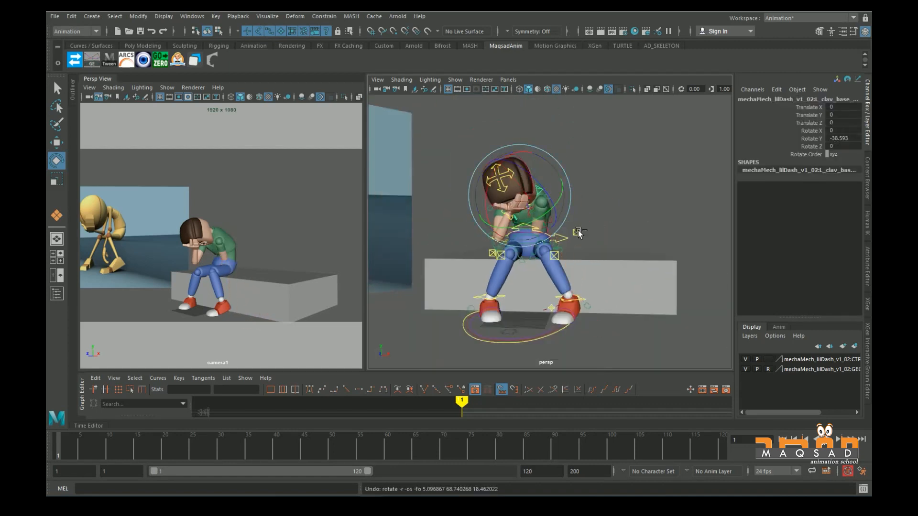
- Undo the left wrist control's Follow Rot change
{"action": "key", "text": "ctrl+z"}
{"action": "key", "text": "ctrl+z"}
{"action": "key", "text": "ctrl+z"}
{"action": "key", "text": "ctrl+z"}
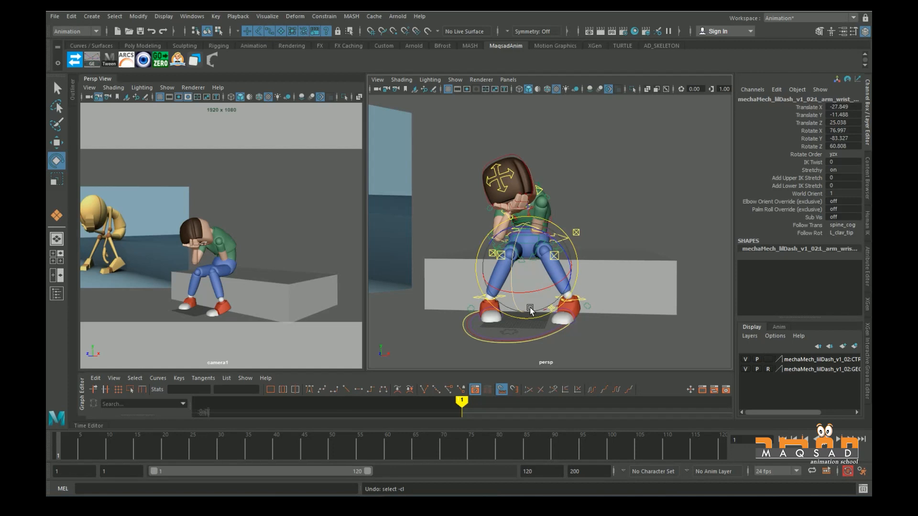
{"action": "scroll", "coordinate": [511, 334], "scroll_direction": "up", "scroll_amount": 5}
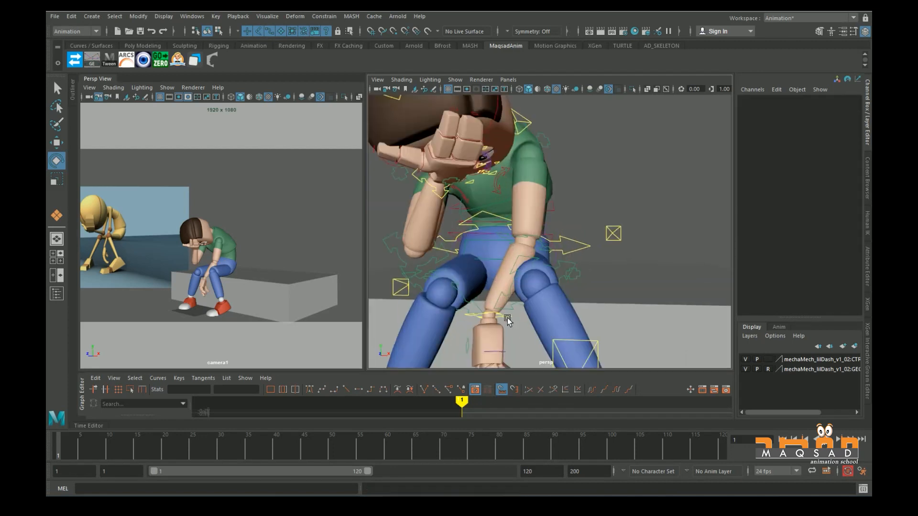
- Review the left wrist control's Follow Rot options and examine the whole seated pose from several angles
{"action": "left_click", "coordinate": [507, 316]}
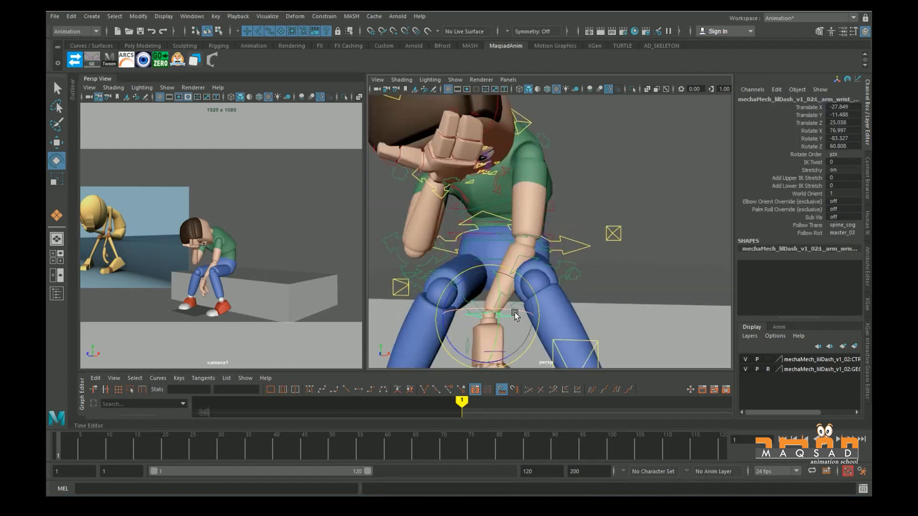
{"action": "left_click", "coordinate": [842, 233]}
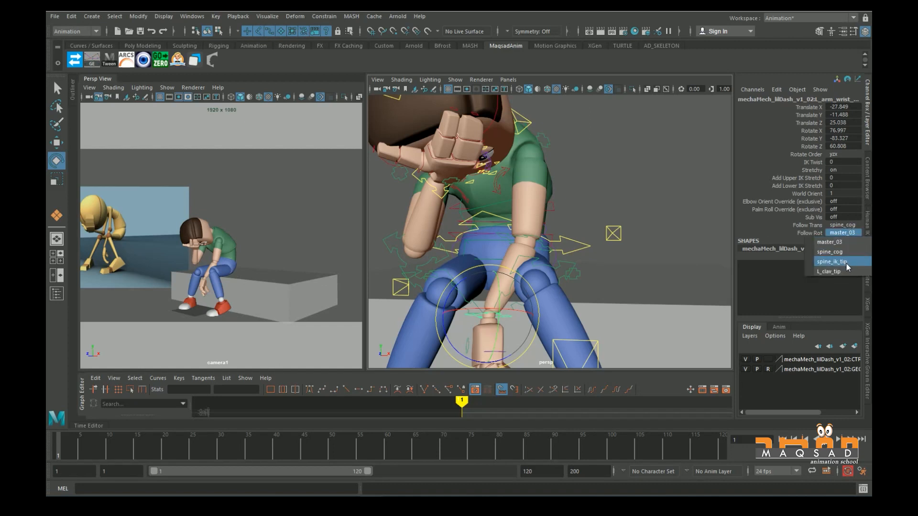
{"action": "left_click", "coordinate": [629, 192]}
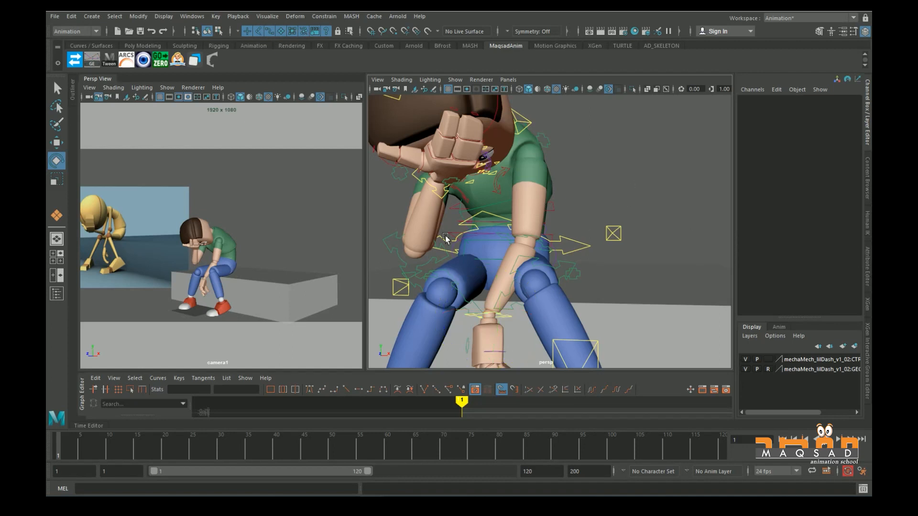
{"action": "right_click_drag", "start_coordinate": [446, 236], "coordinate": [168, 246], "text": "alt"}
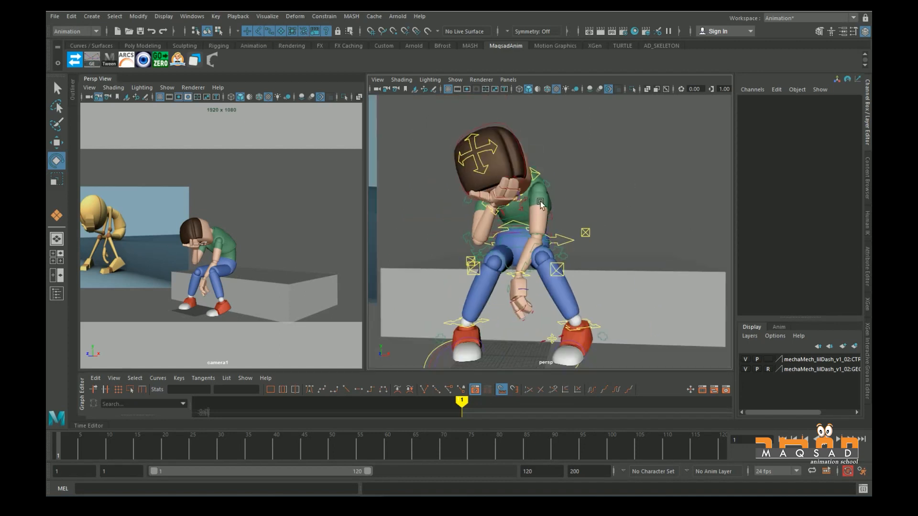
{"action": "mouse_move", "coordinate": [565, 256]}
{"action": "left_mouse_down", "text": "alt"}
{"action": "mouse_move", "coordinate": [541, 220]}
{"action": "mouse_move", "coordinate": [557, 262]}
{"action": "left_mouse_up", "text": "alt"}
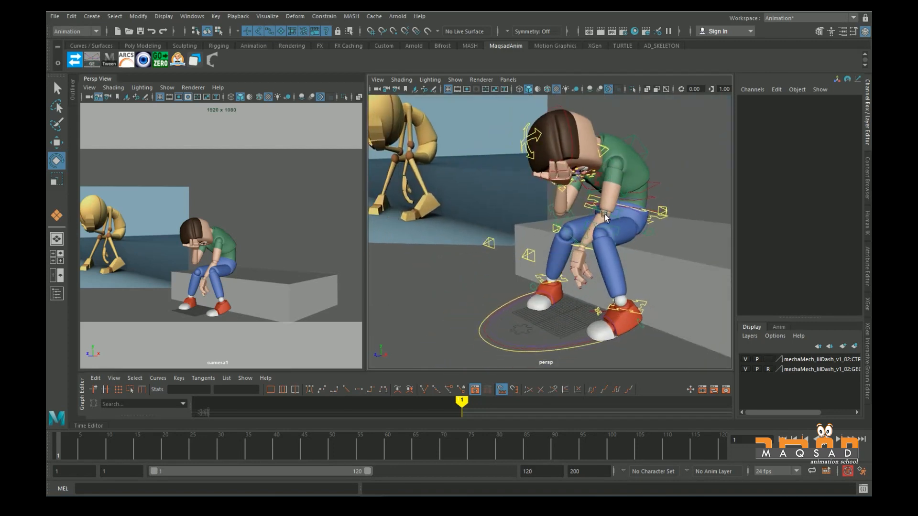
{"action": "left_click_drag", "start_coordinate": [604, 214], "coordinate": [636, 211], "text": "alt"}
{"action": "middle_click_drag", "start_coordinate": [630, 210], "coordinate": [591, 233], "text": "alt"}
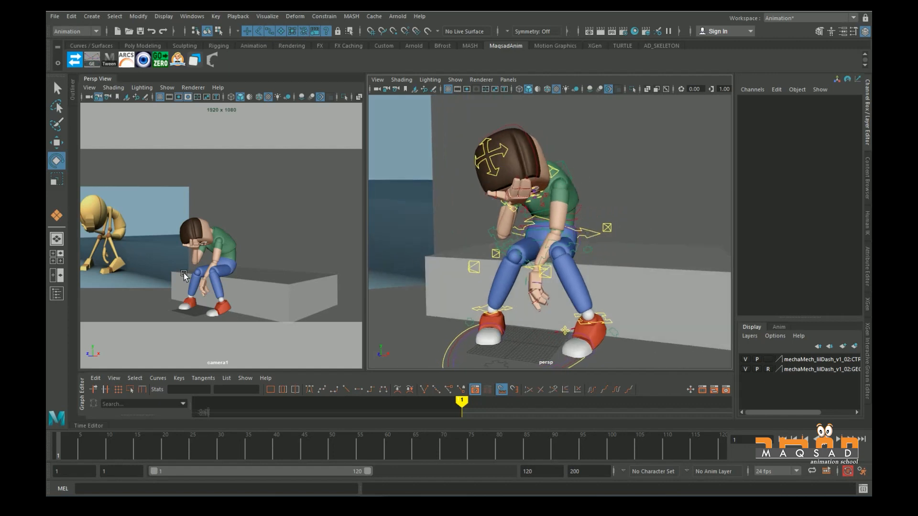